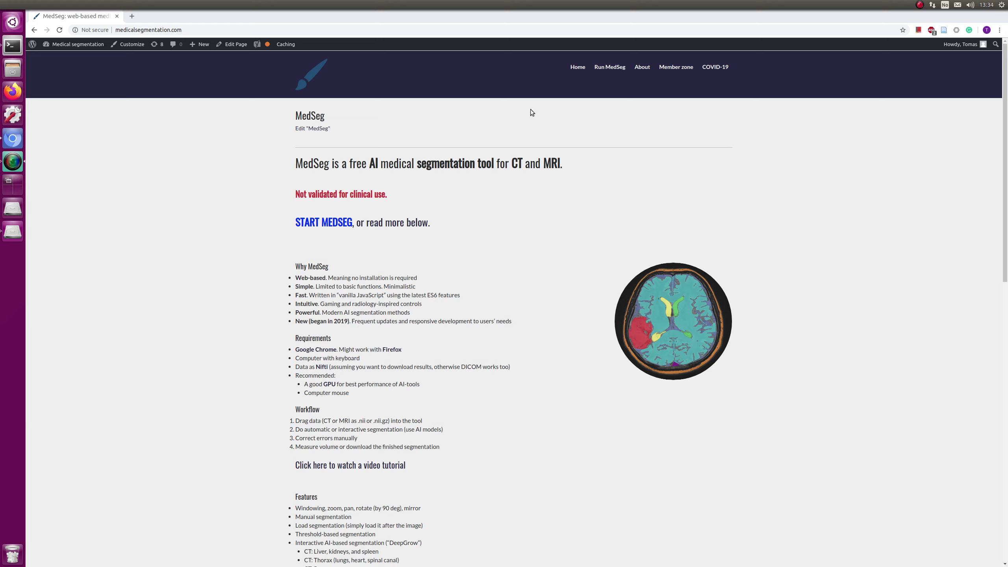
# Launch MedSeg from its website and load the chest CT scan files into the viewer.
pyautogui.click(605, 68)
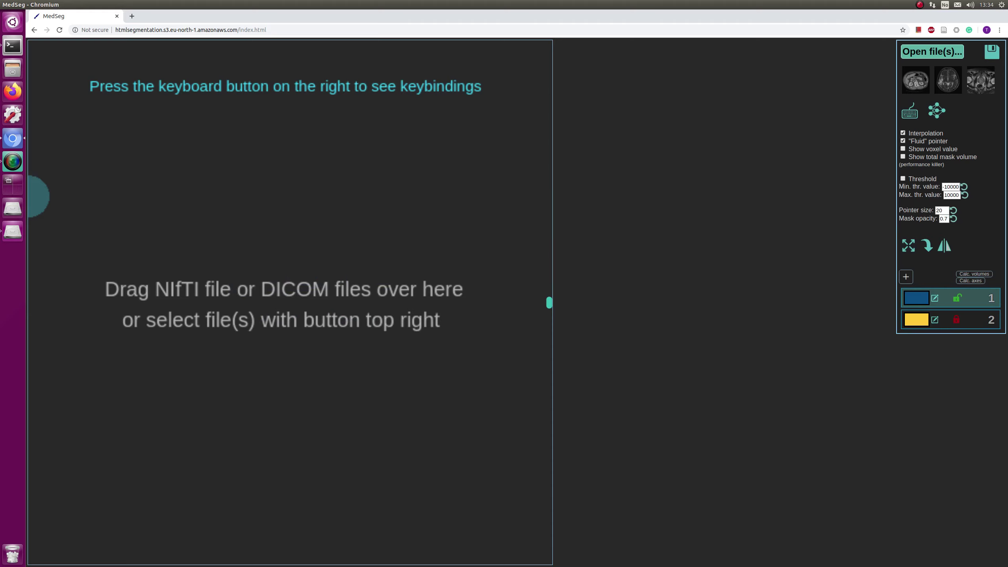
pyautogui.hotkey('alt', 'Tab')
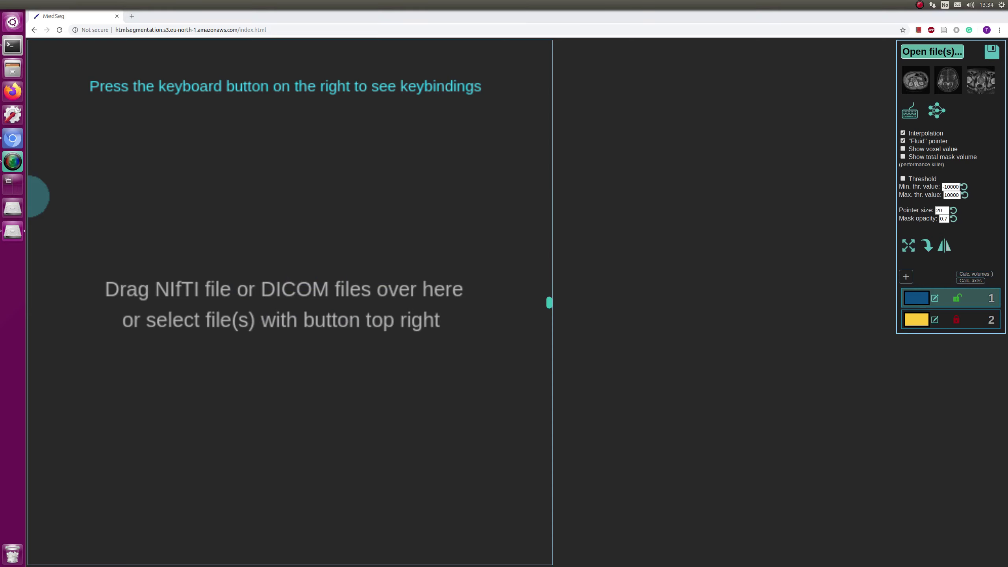
pyautogui.moveTo(0, 197); pyautogui.dragTo(172, 271)
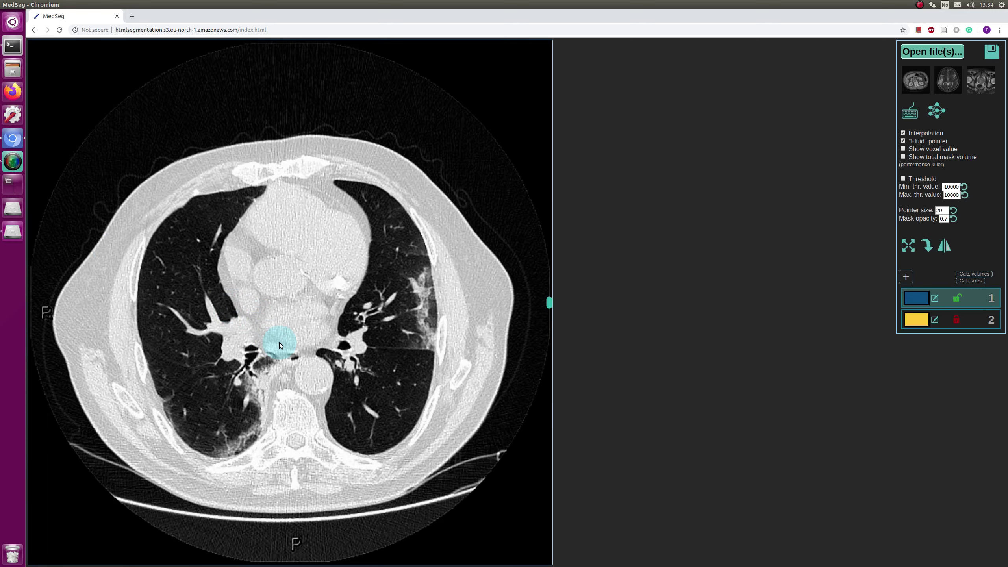
# Examine the chest CT slices from the lung apices down to the lower lungs for patchy opacities.
pyautogui.scroll(10, 279, 342)
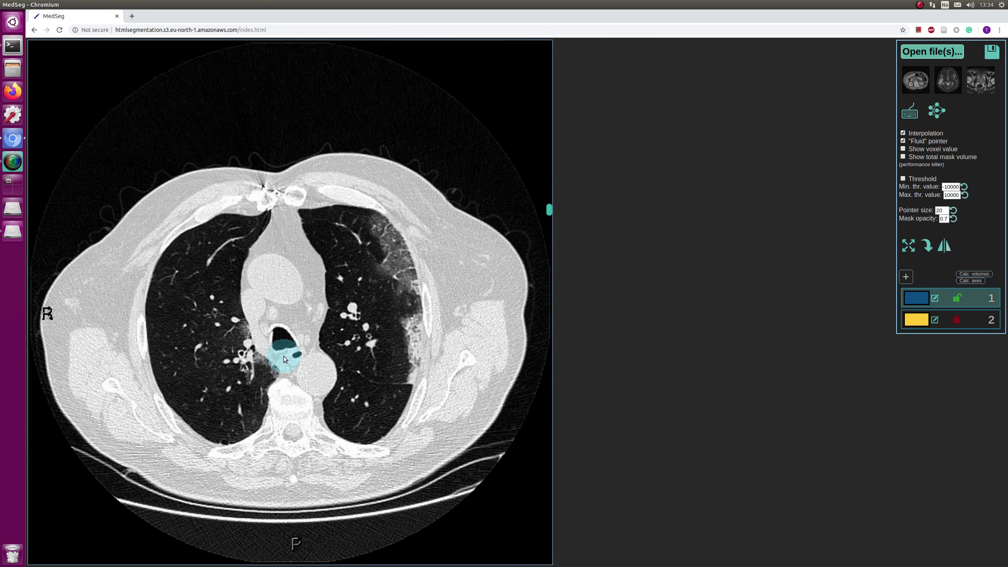
pyautogui.scroll(15, 286, 373)
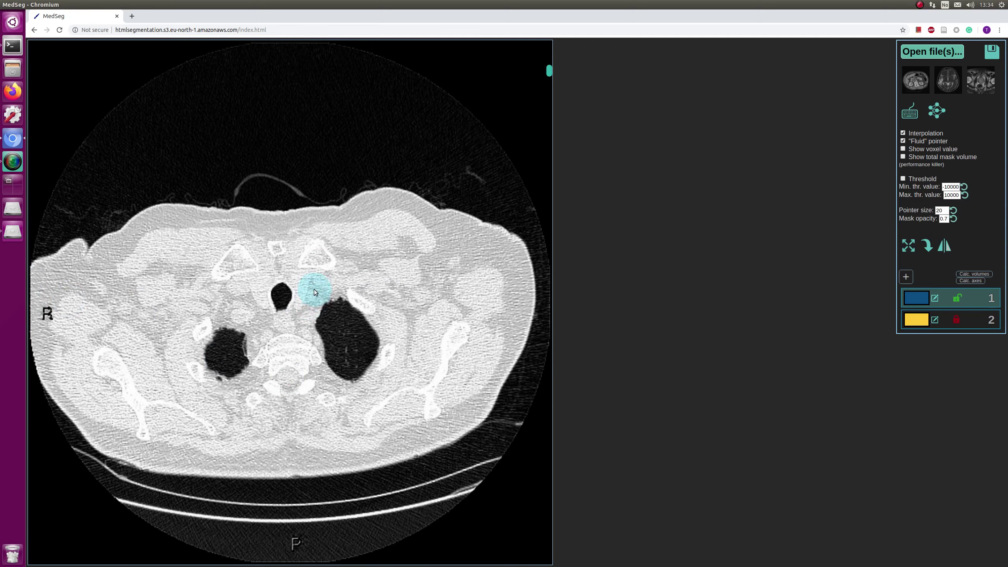
pyautogui.scroll(-20, 314, 290)
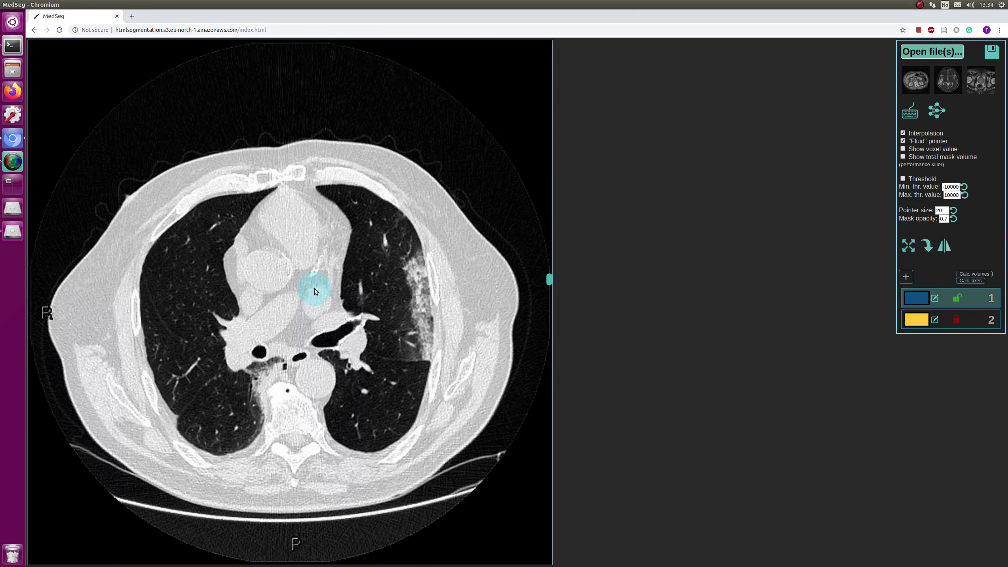
pyautogui.scroll(-6, 314, 291)
pyautogui.scroll(-20, 340, 355)
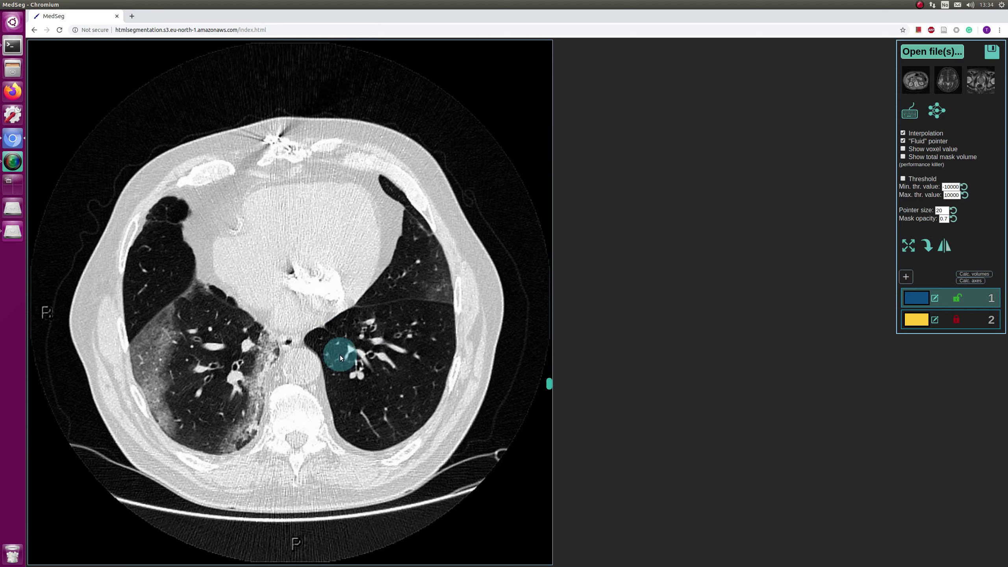
pyautogui.scroll(20, 347, 381)
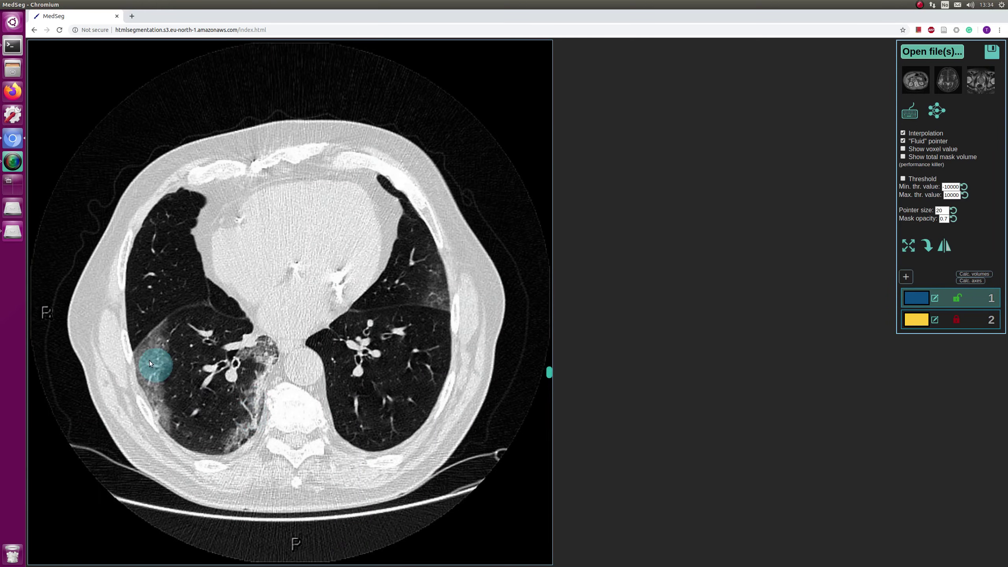
pyautogui.scroll(-10, 273, 396)
pyautogui.scroll(10, 368, 372)
pyautogui.scroll(10, 385, 382)
pyautogui.scroll(8, 385, 382)
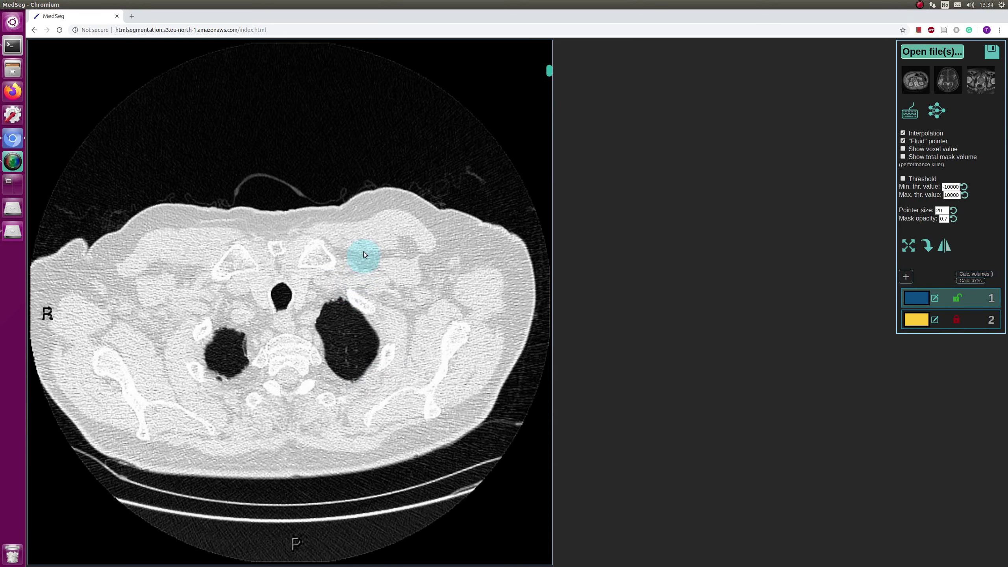
pyautogui.scroll(1, 363, 253)
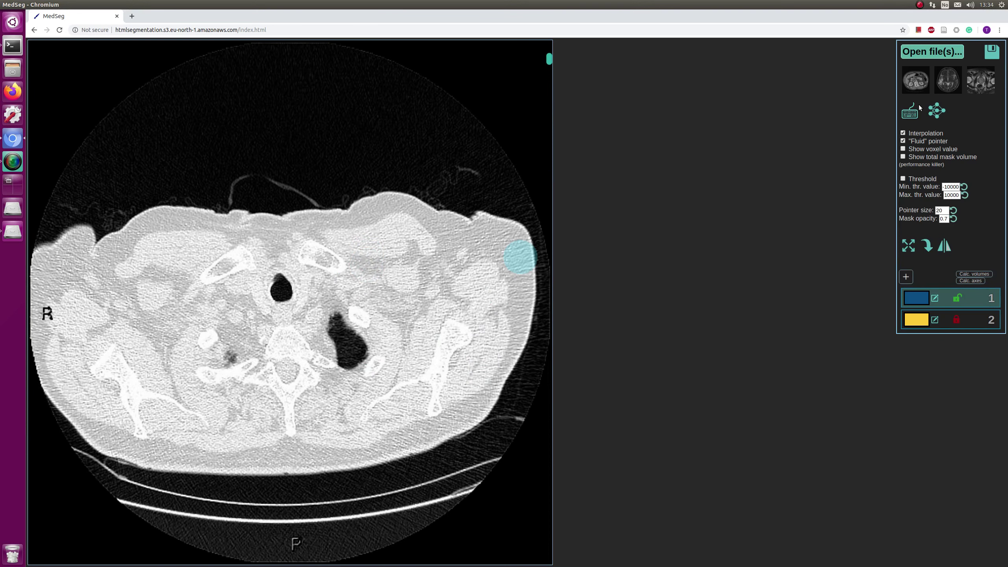
pyautogui.scroll(-16, 442, 247)
pyautogui.scroll(5, 403, 285)
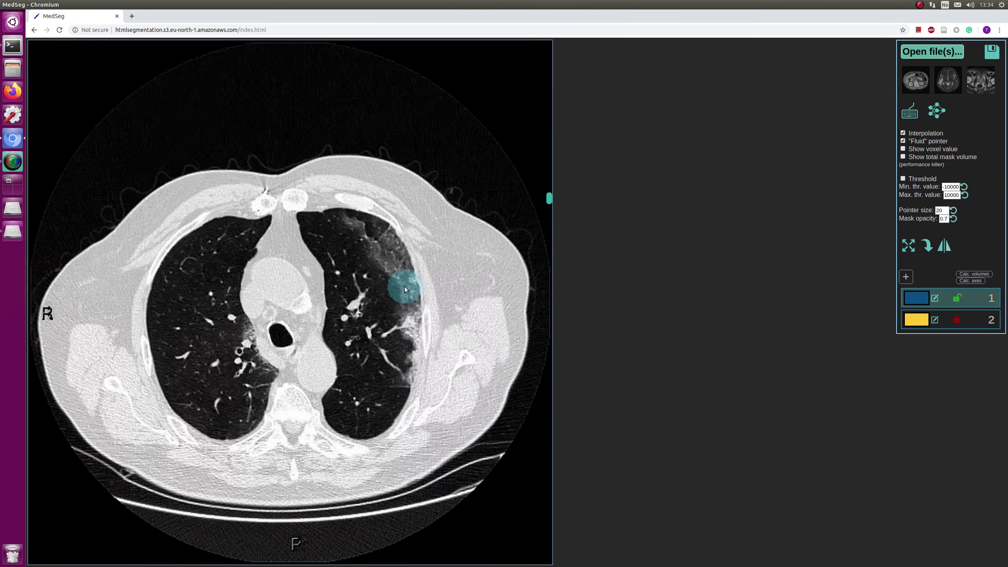
# Paint a winding mask 1 stroke across the chest, erase part of it, and paint mask 2 along the patient's outer left lung edge.
pyautogui.moveTo(325, 263)
pyautogui.mouseDown()
pyautogui.moveTo(286, 274)
pyautogui.moveTo(238, 409)
pyautogui.moveTo(175, 388)
pyautogui.mouseUp()
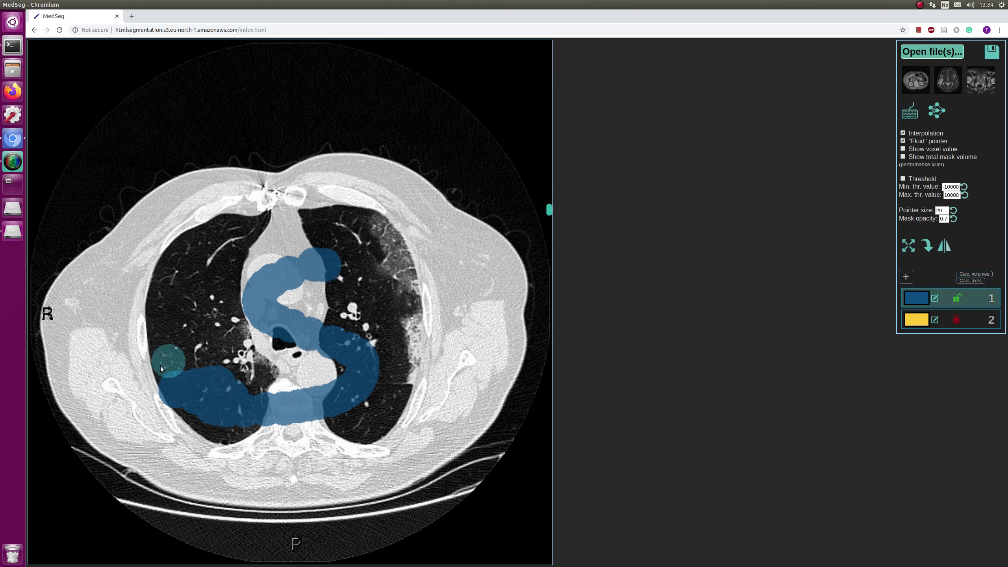
pyautogui.moveTo(254, 298)
pyautogui.mouseDown()
pyautogui.moveTo(313, 279)
pyautogui.moveTo(231, 312)
pyautogui.moveTo(291, 315)
pyautogui.mouseUp()
pyautogui.click(972, 320)
pyautogui.moveTo(423, 284)
pyautogui.mouseDown()
pyautogui.moveTo(428, 356)
pyautogui.moveTo(443, 369)
pyautogui.mouseUp()
# Add masks 3 and 4, and erase another part of the mask 1 stroke beside the mediastinum.
pyautogui.doubleClick(905, 277)
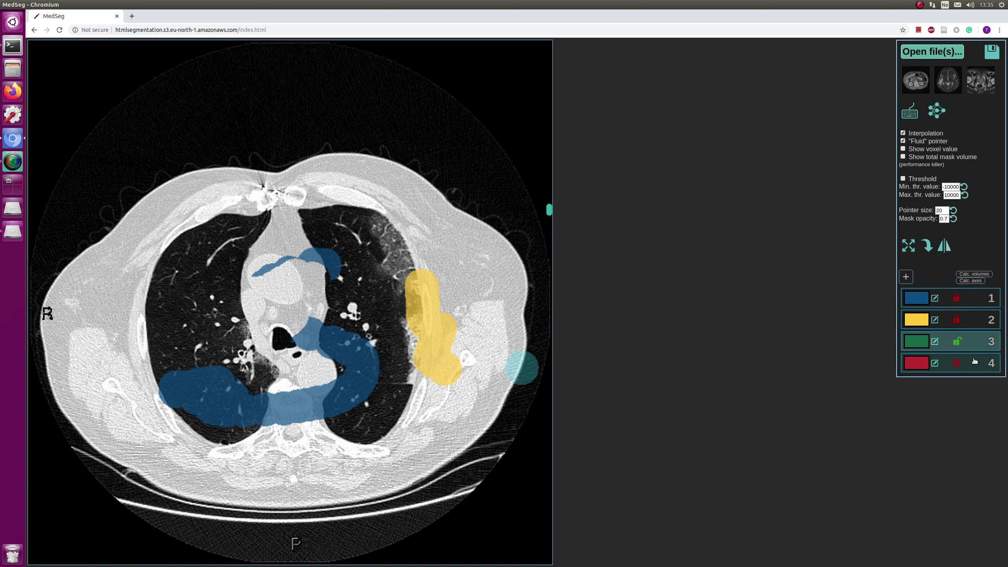
pyautogui.click(969, 301)
pyautogui.moveTo(352, 314); pyautogui.dragTo(333, 327)
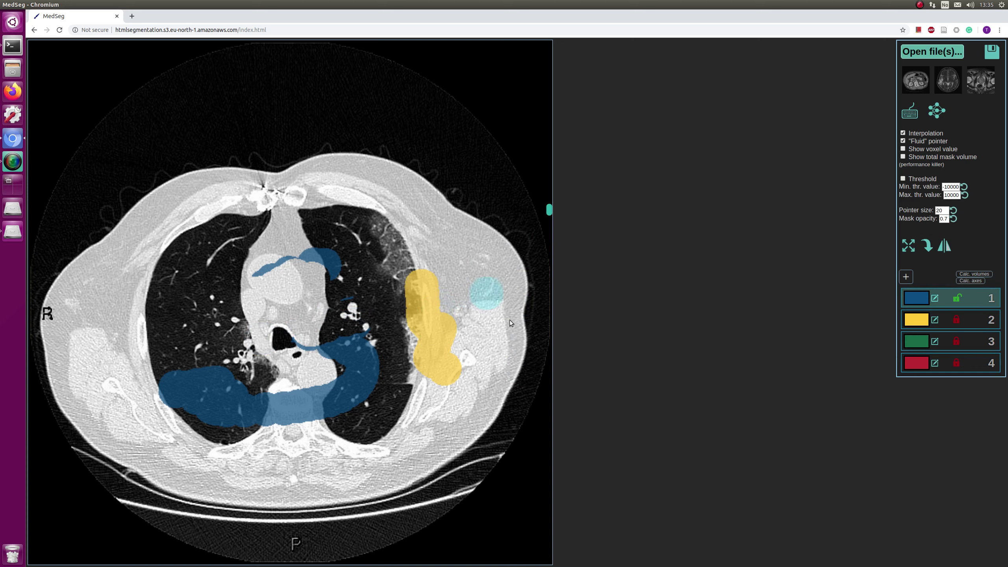
# Paint trial strokes with mask 2 along the patient's outer left lung edge and with mask 1 across the chest.
pyautogui.press('2')
pyautogui.scroll(5, 430, 279)
pyautogui.moveTo(430, 280)
pyautogui.mouseDown()
pyautogui.moveTo(418, 291)
pyautogui.moveTo(433, 377)
pyautogui.mouseUp()
pyautogui.press('1')
pyautogui.scroll(3, 353, 270)
pyautogui.moveTo(353, 270)
pyautogui.mouseDown()
pyautogui.moveTo(379, 318)
pyautogui.moveTo(144, 375)
pyautogui.mouseUp()
pyautogui.scroll(-4, 283, 332)
pyautogui.scroll(-4, 284, 335)
# Load the CT Thorax: Lungs model as the main 2D model and segment the lungs automatically into mask 1.
pyautogui.click(938, 113)
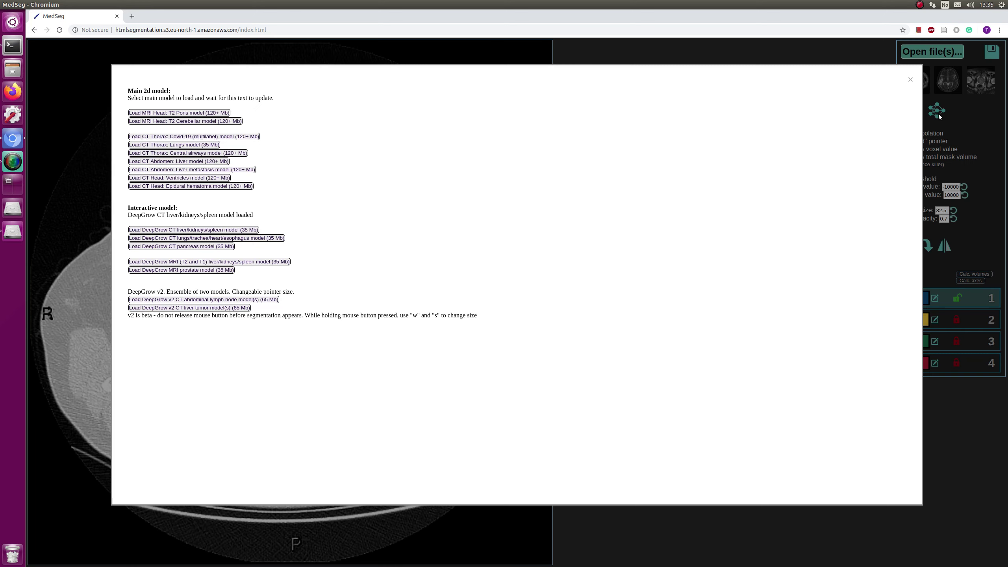
pyautogui.click(190, 146)
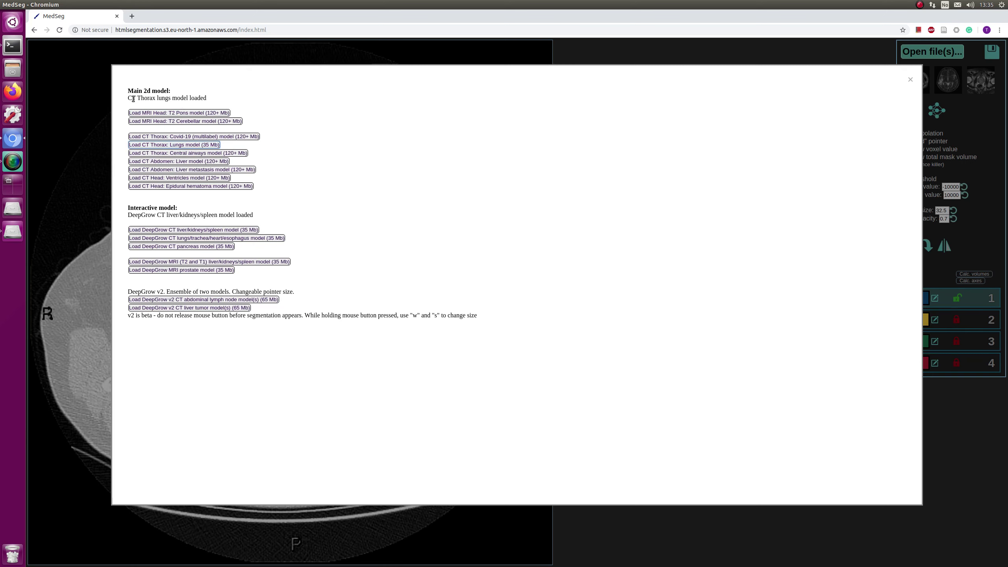
pyautogui.moveTo(129, 98); pyautogui.dragTo(223, 95)
pyautogui.click(223, 95)
pyautogui.click(910, 81)
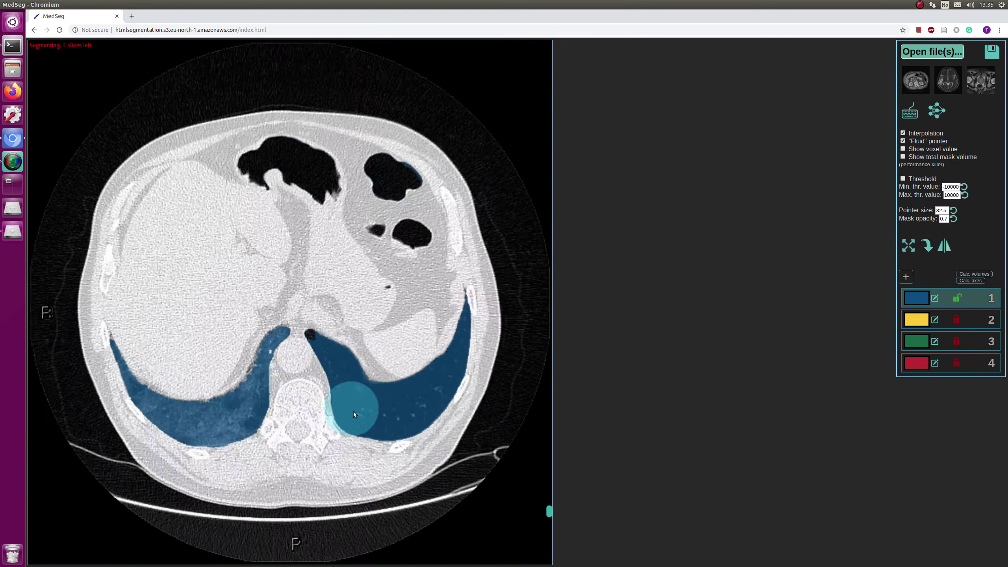
# Review the automatic lung mask slice by slice from the lung bases to the upper chest and back to mid-chest.
pyautogui.scroll(10, 437, 408)
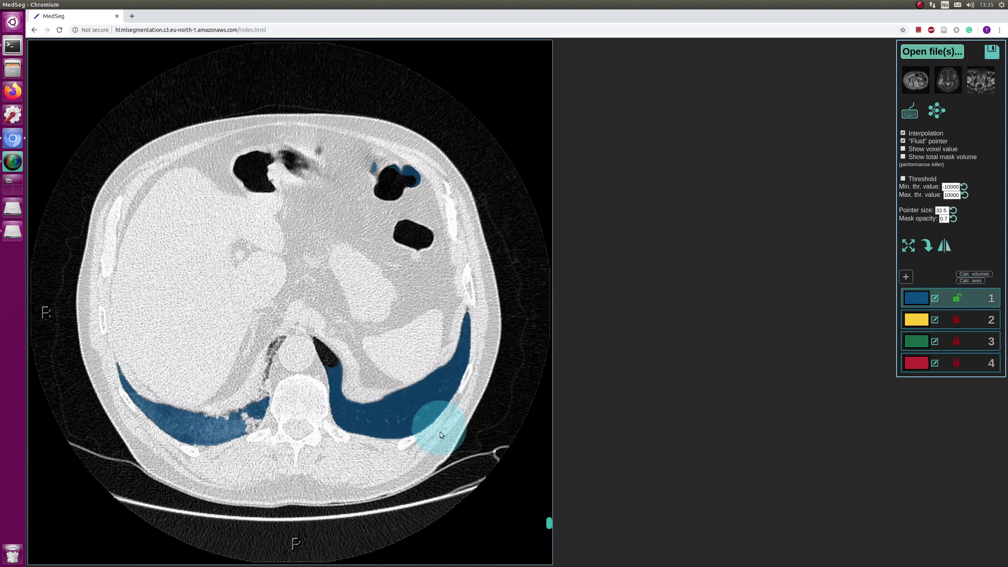
pyautogui.scroll(11, 433, 441)
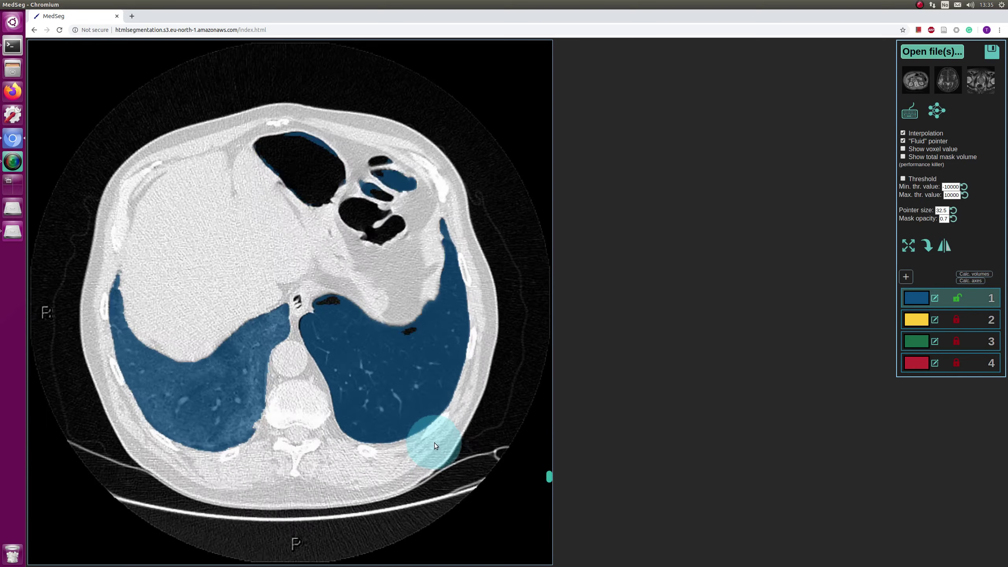
pyautogui.scroll(12, 430, 434)
pyautogui.scroll(6, 413, 431)
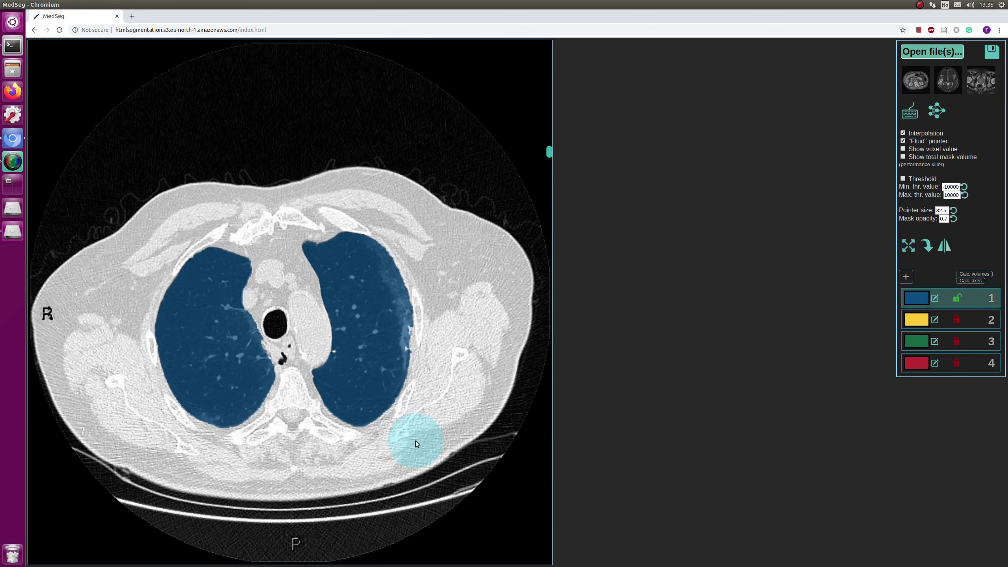
pyautogui.scroll(-6, 394, 419)
pyautogui.scroll(-7, 392, 417)
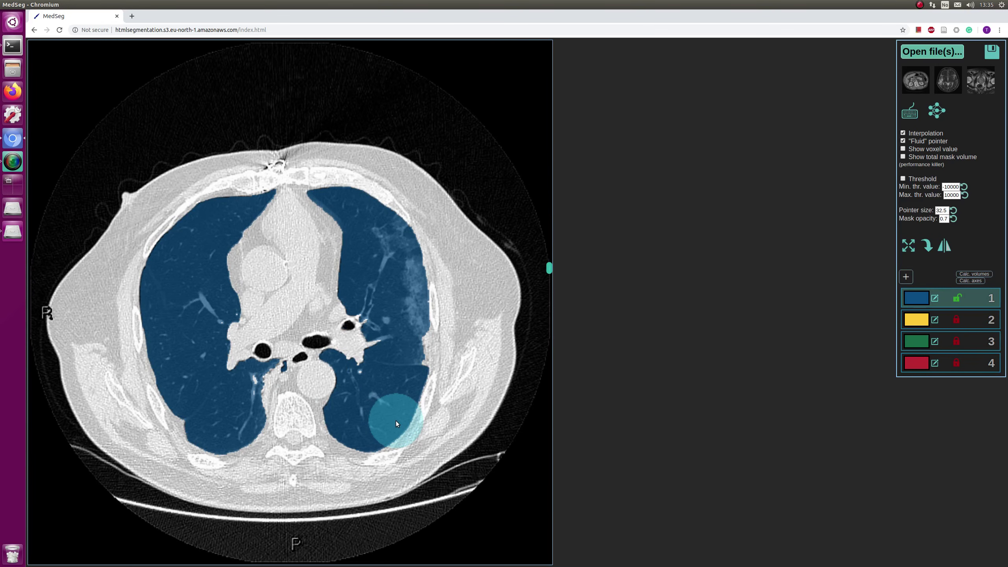
# Adjust the CT display window manually to darken the soft tissue around the lung mask on the upper chest slices.
pyautogui.rightClick(400, 417)
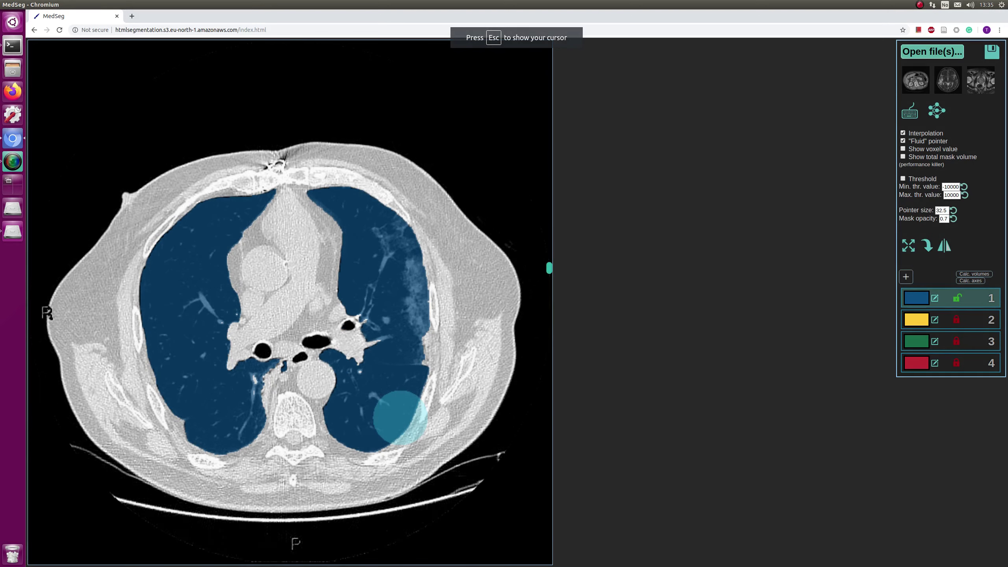
pyautogui.moveTo(400, 417); pyautogui.dragTo(400, 417)
pyautogui.moveTo(423, 466); pyautogui.dragTo(422, 465)
pyautogui.scroll(15, 423, 467)
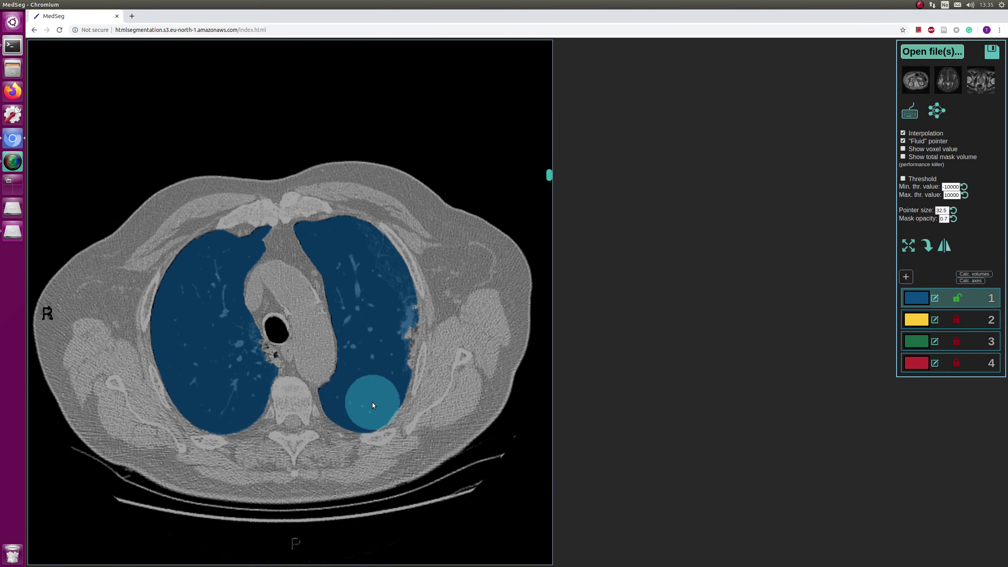
pyautogui.scroll(4, 371, 389)
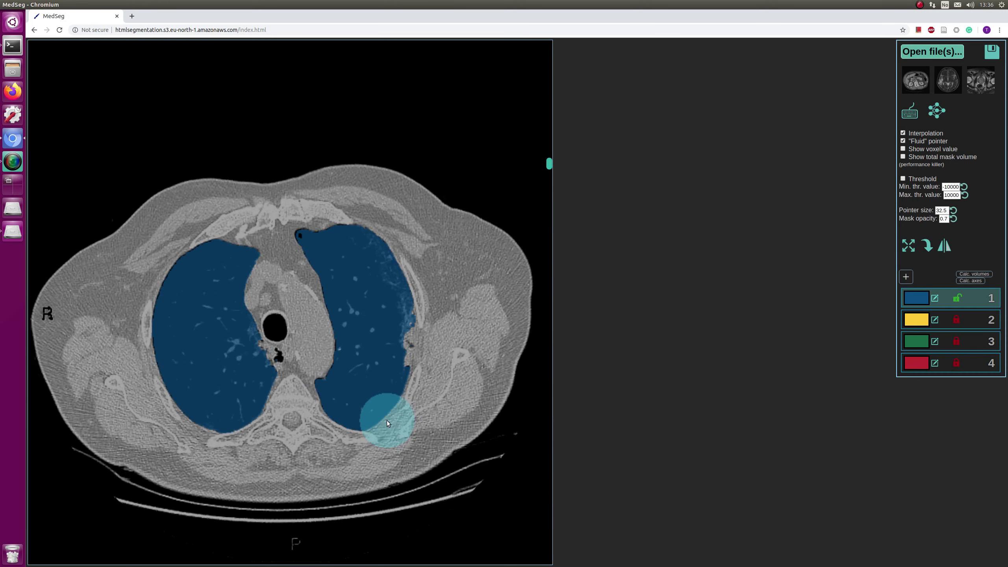
pyautogui.scroll(-4, 387, 421)
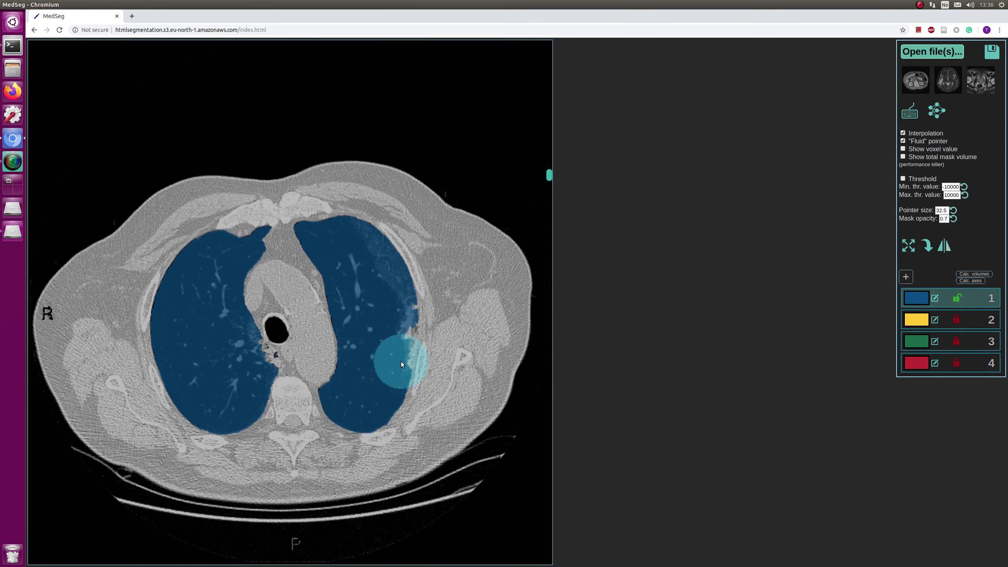
# Compare the CT window presets on the upper chest slice, finishing with the dark, low-contrast one.
pyautogui.press('Up')
pyautogui.press('Down')
pyautogui.press('Down')
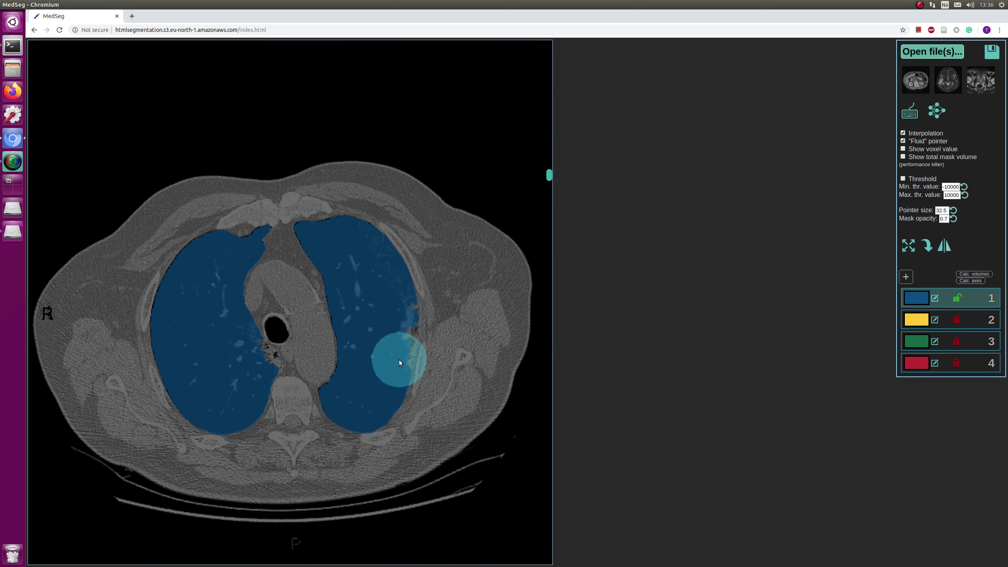
pyautogui.press('Up')
pyautogui.press('Up')
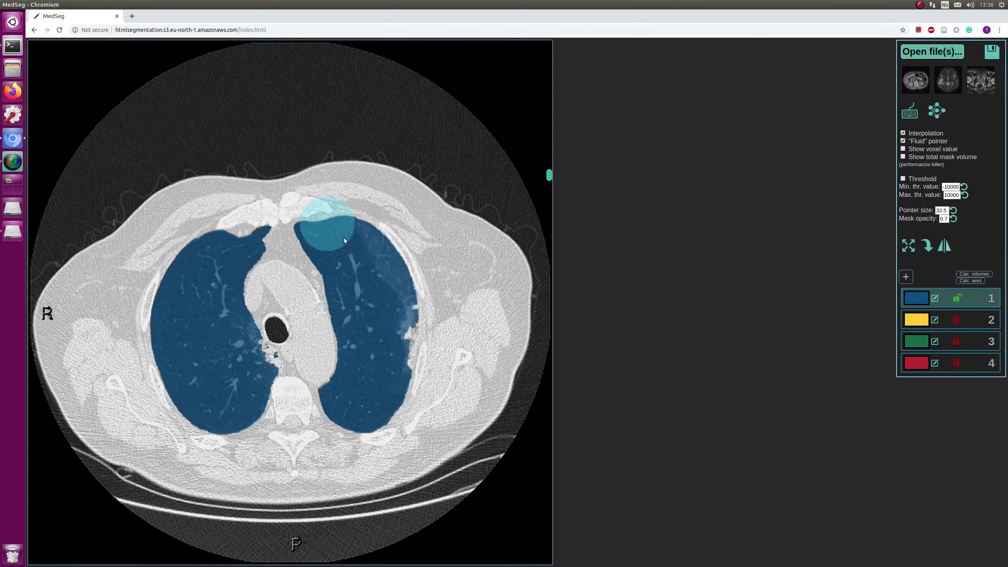
pyautogui.press('Down')
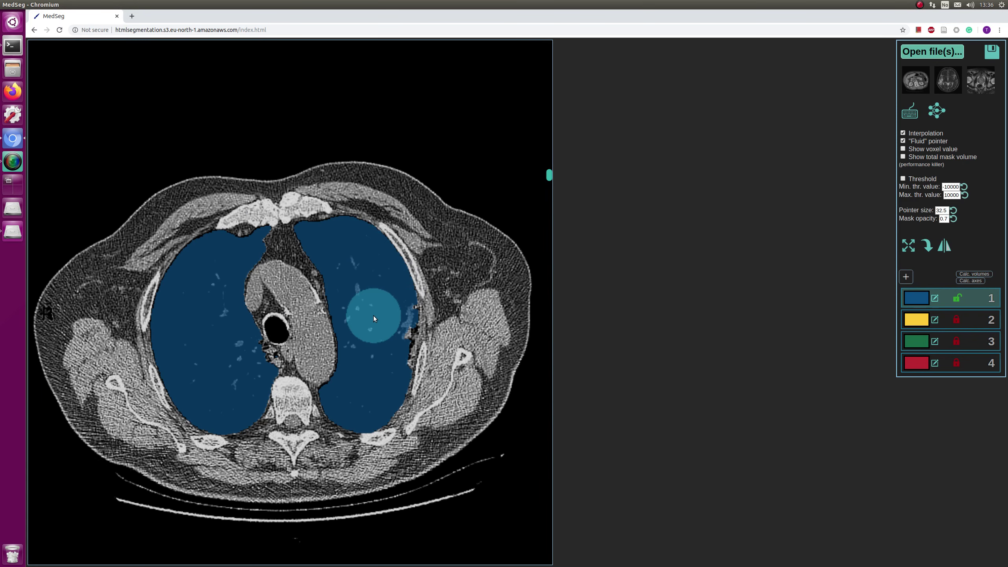
pyautogui.press('Up')
pyautogui.press('Down')
pyautogui.press('Up')
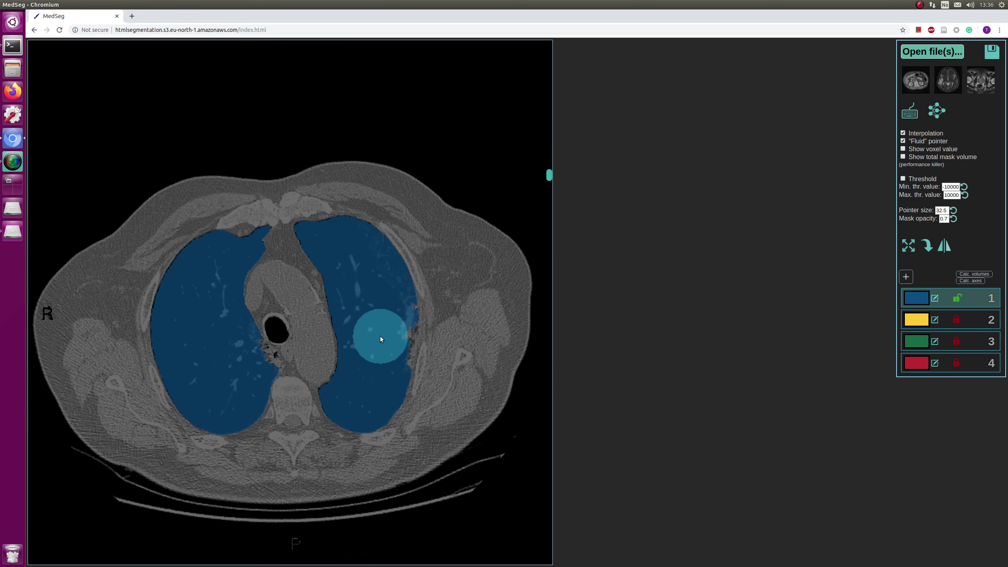
# Set the pointer size to 22.0 and fill the missing outer edge of the left lung in mask 1 on this upper chest slice.
pyautogui.scroll(2, 405, 349)
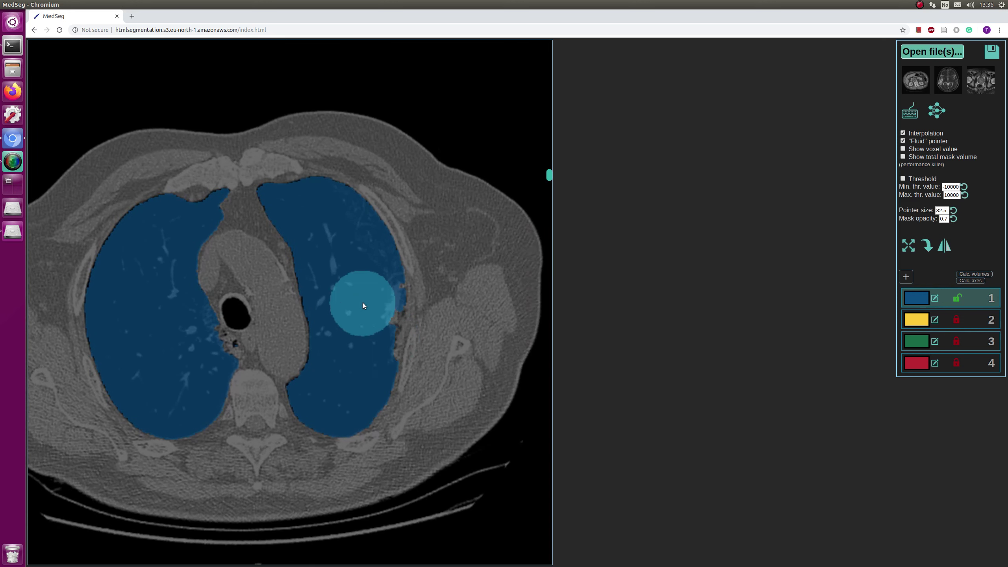
pyautogui.scroll(-5, 362, 302)
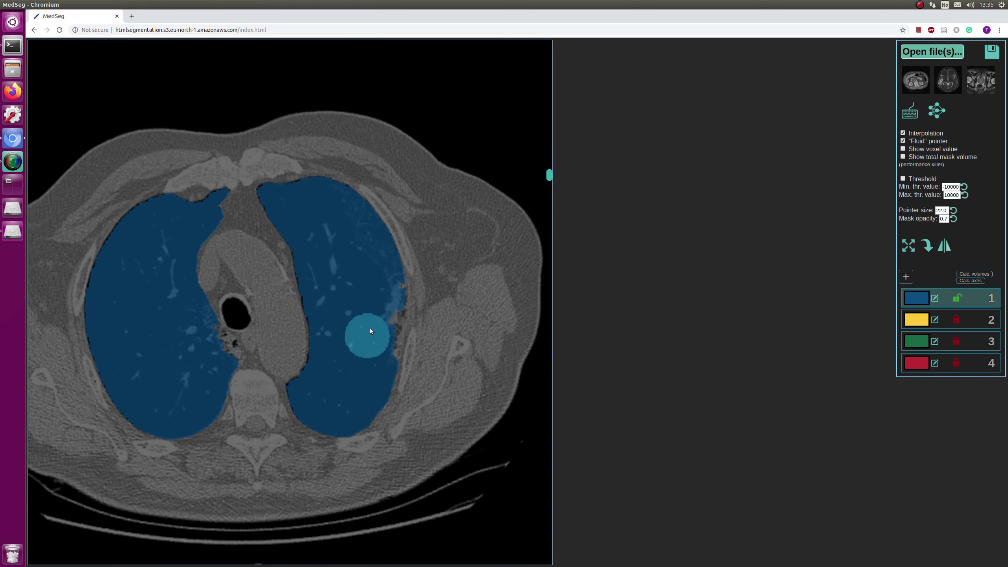
pyautogui.scroll(2, 375, 317)
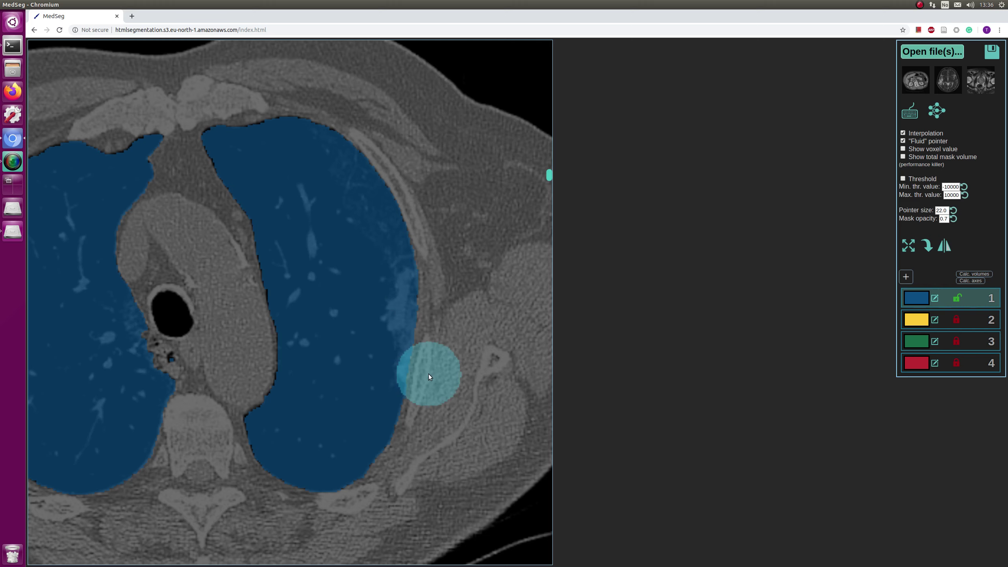
# Work down the next slices and paint the gaps along the left lung's outer edge into mask 1.
pyautogui.scroll(-3, 424, 379)
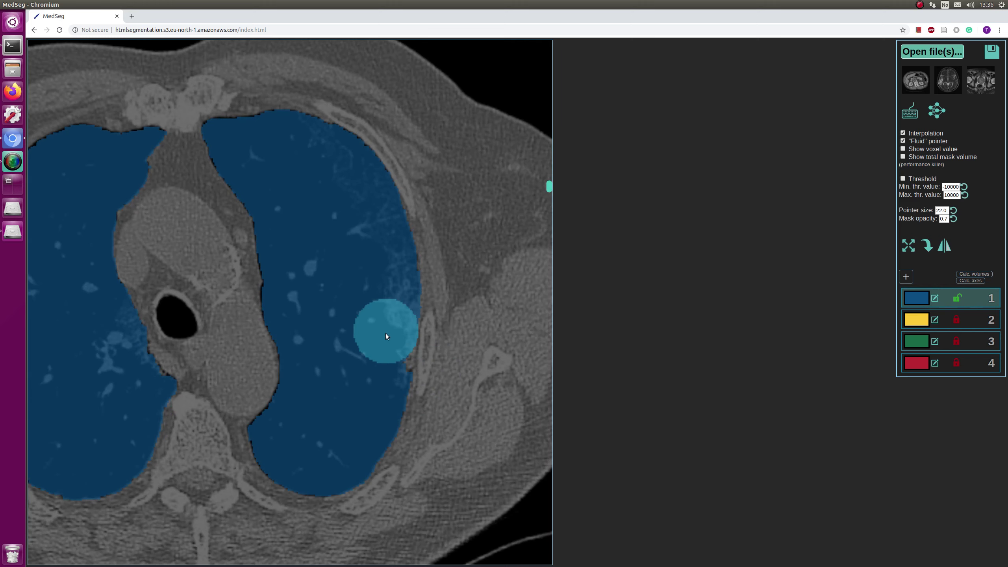
pyautogui.scroll(-2, 373, 341)
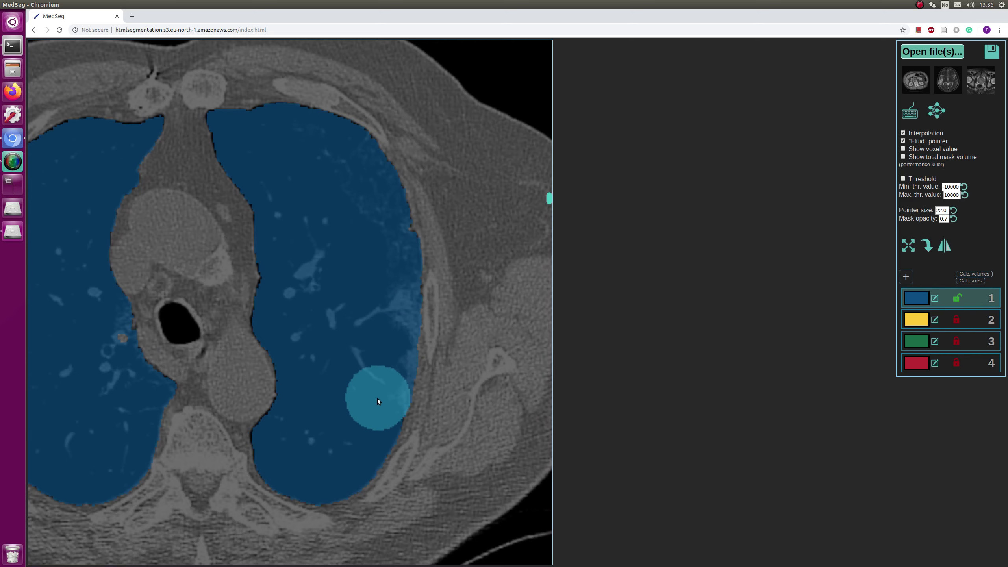
pyautogui.scroll(-2, 380, 373)
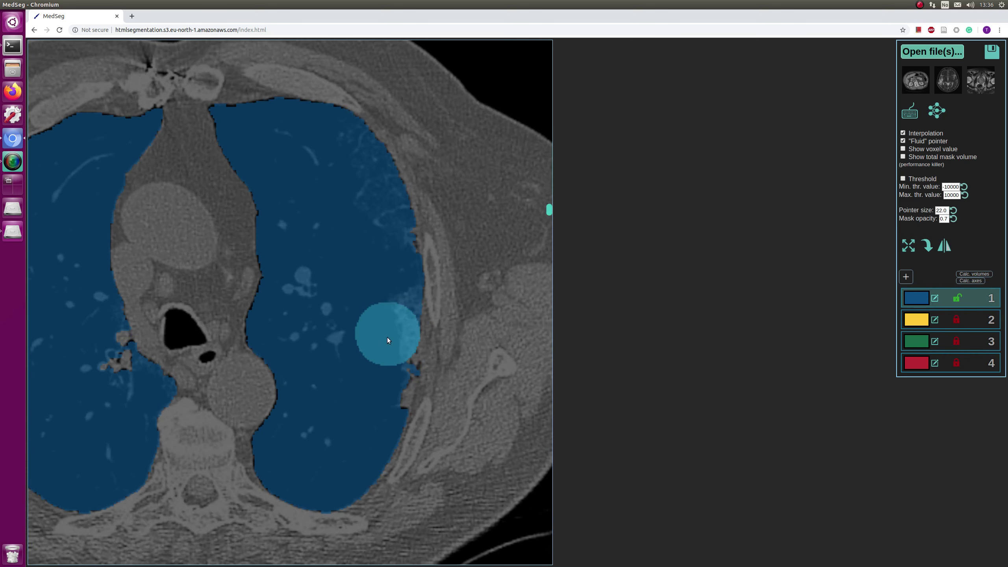
pyautogui.moveTo(387, 363)
pyautogui.mouseDown()
pyautogui.moveTo(379, 394)
pyautogui.moveTo(386, 368)
pyautogui.mouseUp()
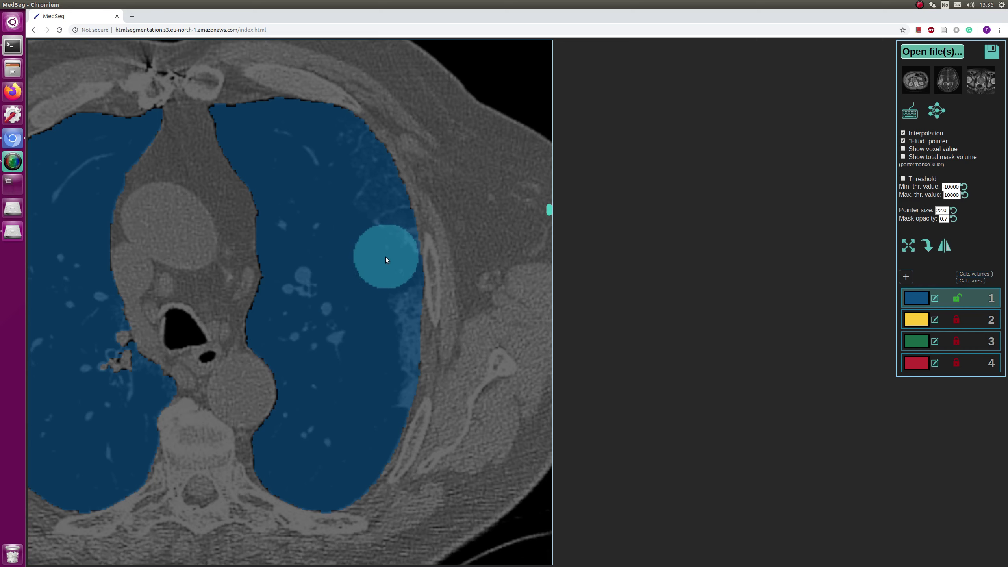
# Continue filling the left lung's outer edge slice by slice down to the main bronchi, and reduce the pointer size to 14.9.
pyautogui.scroll(-2, 385, 260)
pyautogui.moveTo(389, 268)
pyautogui.mouseDown()
pyautogui.moveTo(395, 309)
pyautogui.moveTo(384, 372)
pyautogui.mouseUp()
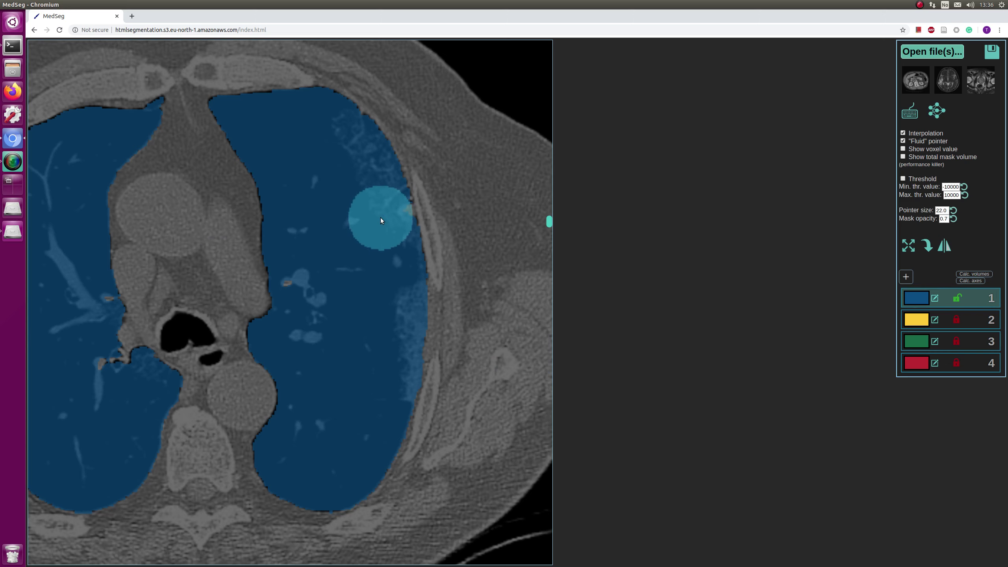
pyautogui.scroll(-3, 378, 219)
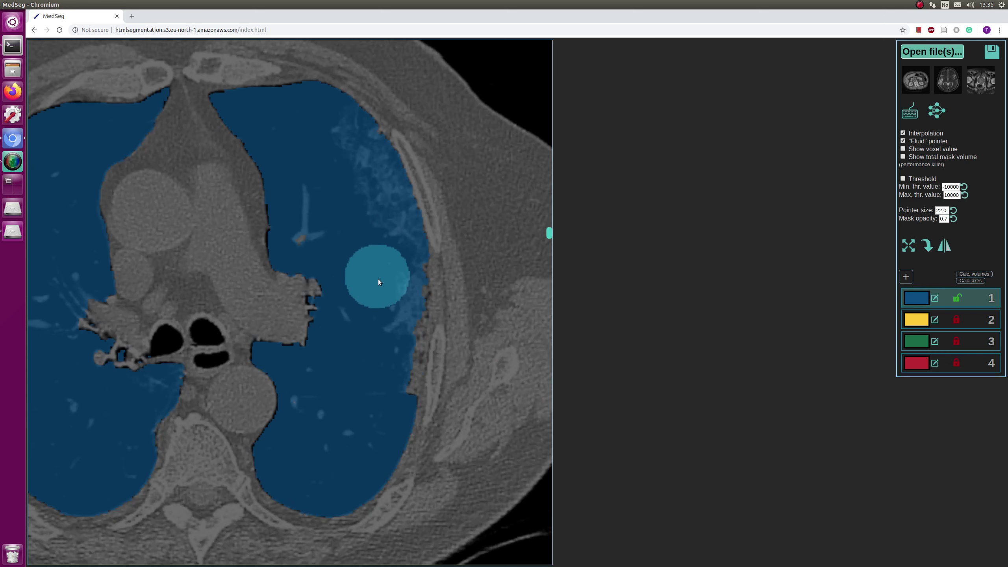
pyautogui.moveTo(397, 276)
pyautogui.mouseDown()
pyautogui.moveTo(388, 378)
pyautogui.moveTo(399, 313)
pyautogui.moveTo(395, 373)
pyautogui.mouseUp()
pyautogui.scroll(-2, 362, 237)
pyautogui.scroll(-2, 323, 421)
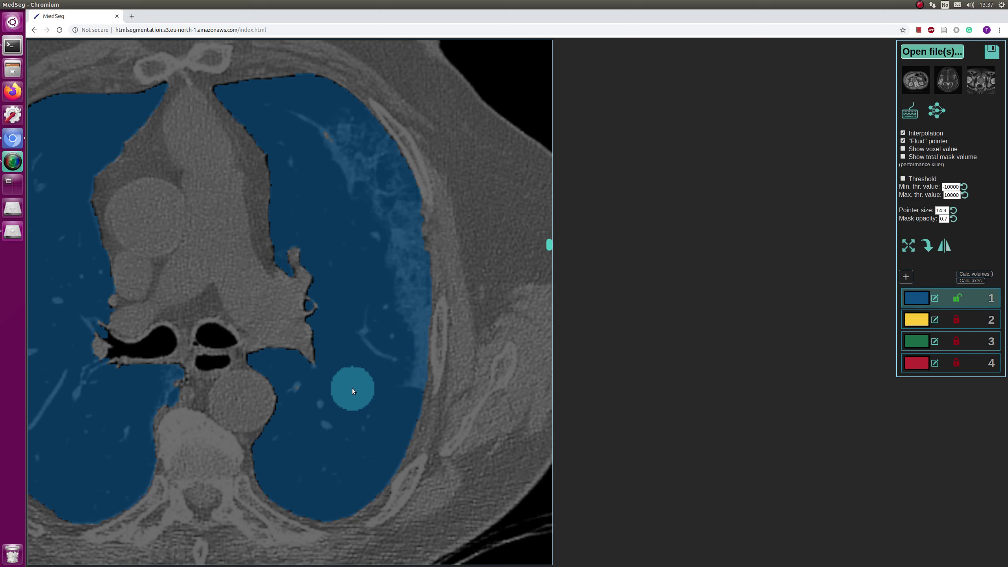
# Inspect the voxel value statistics within the pointer at several spots inside the left lung.
pyautogui.press('i')
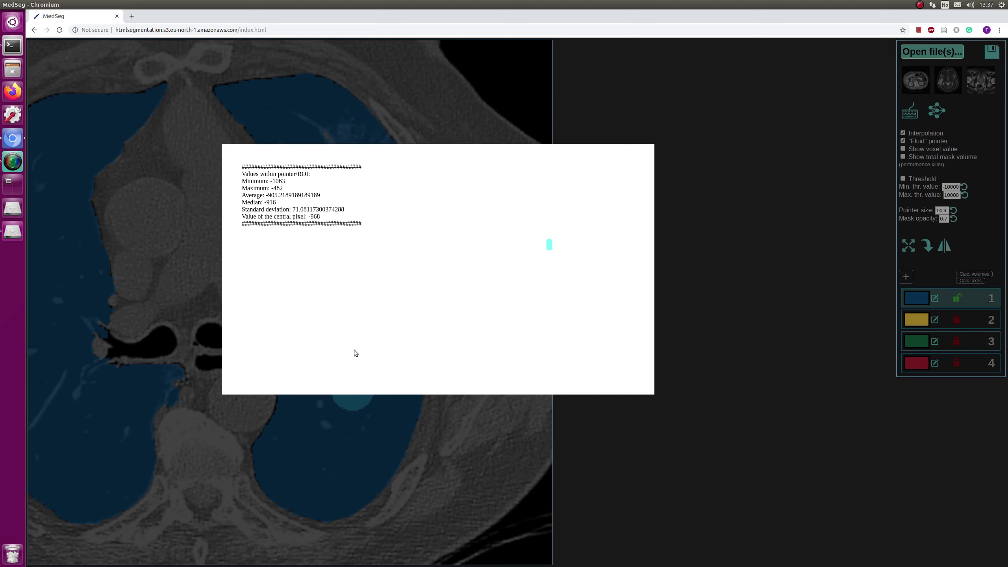
pyautogui.click(294, 135)
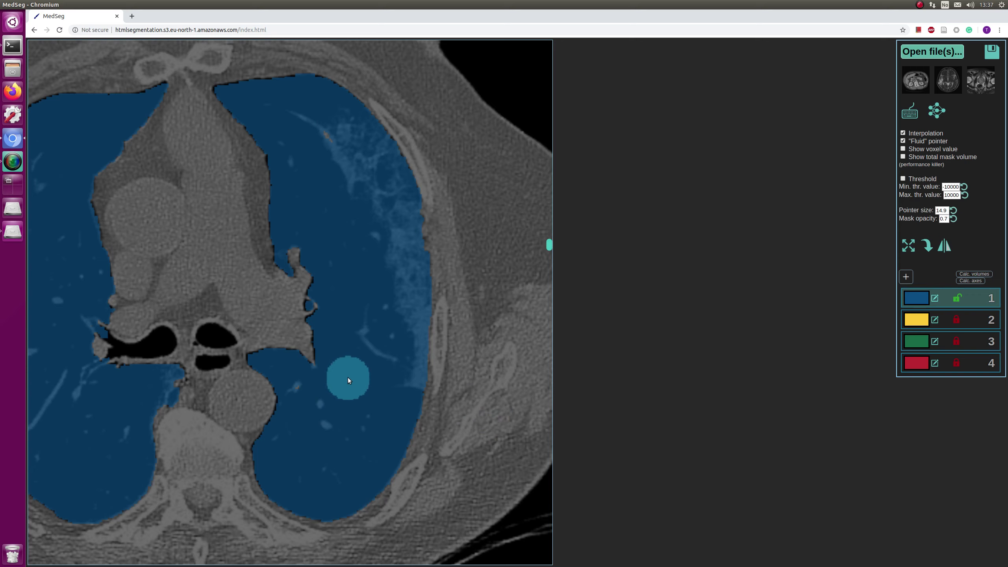
pyautogui.press('i')
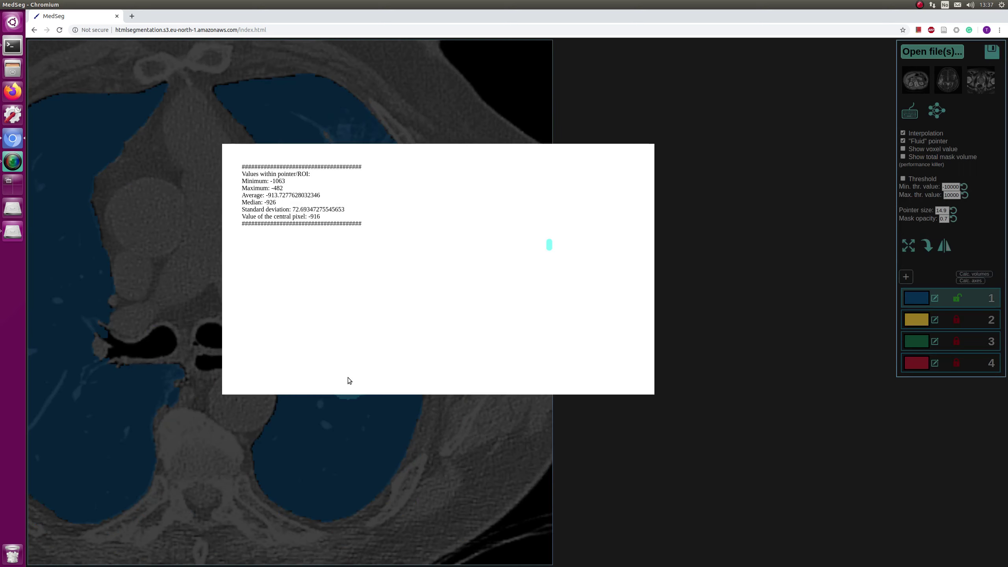
pyautogui.click(277, 197)
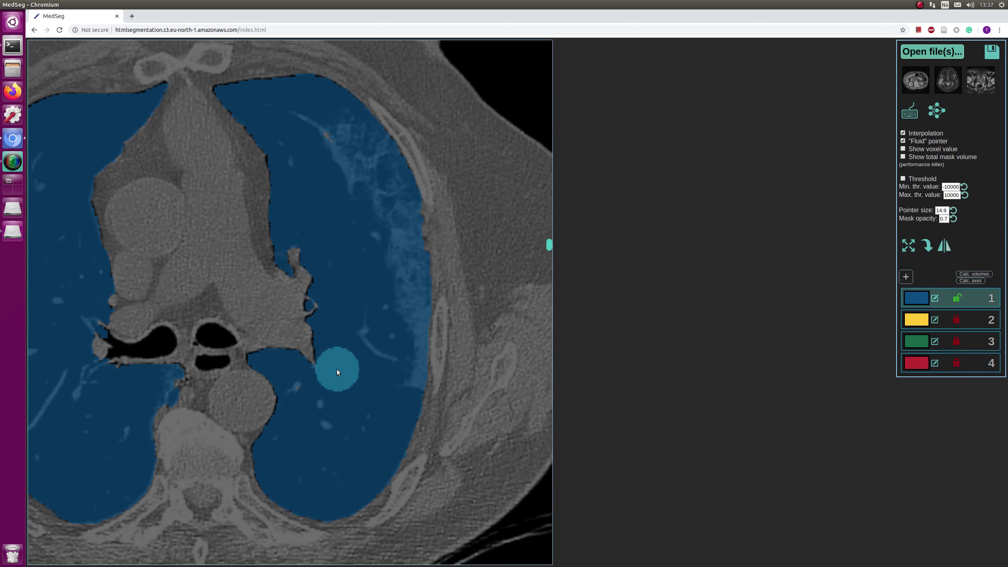
pyautogui.press('s')
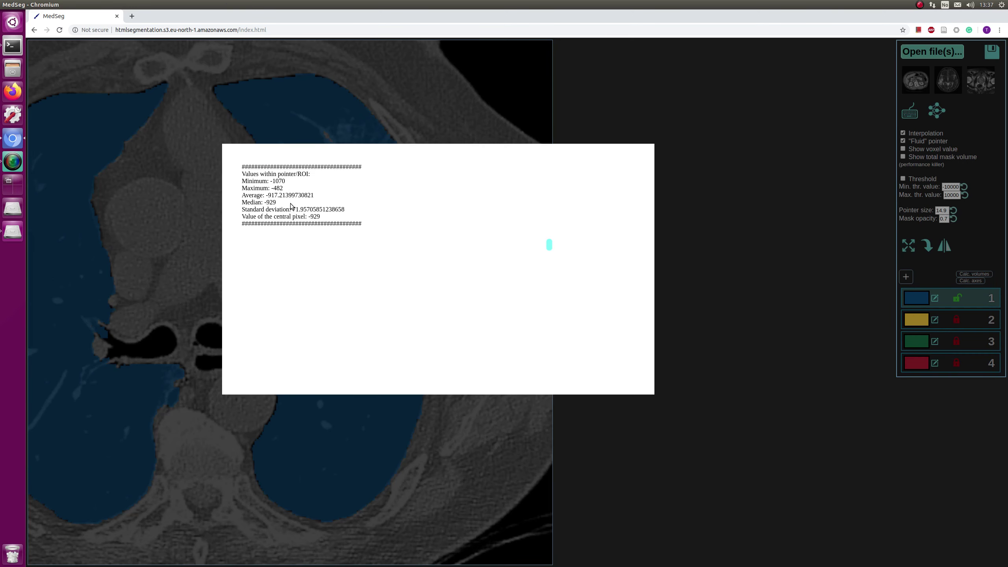
pyautogui.click(309, 130)
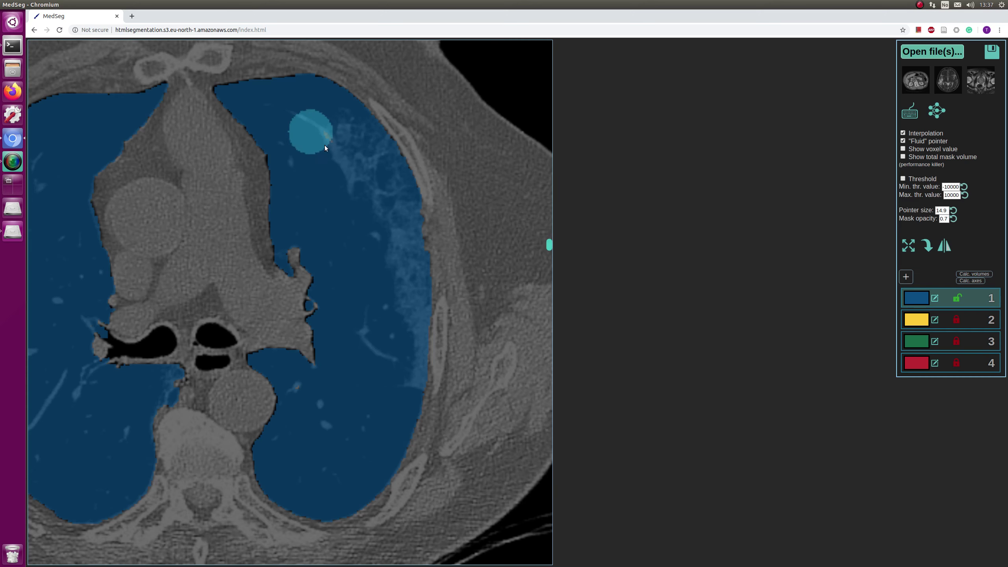
# Inspect the voxel value statistics in soft tissue and across the boundary between the left lung and the mediastinum.
pyautogui.press('i')
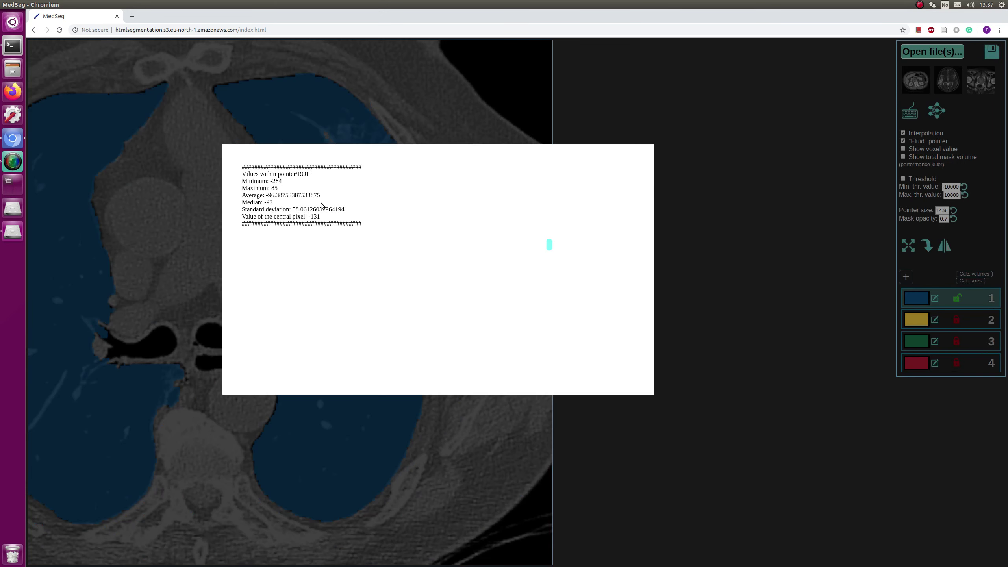
pyautogui.click(293, 143)
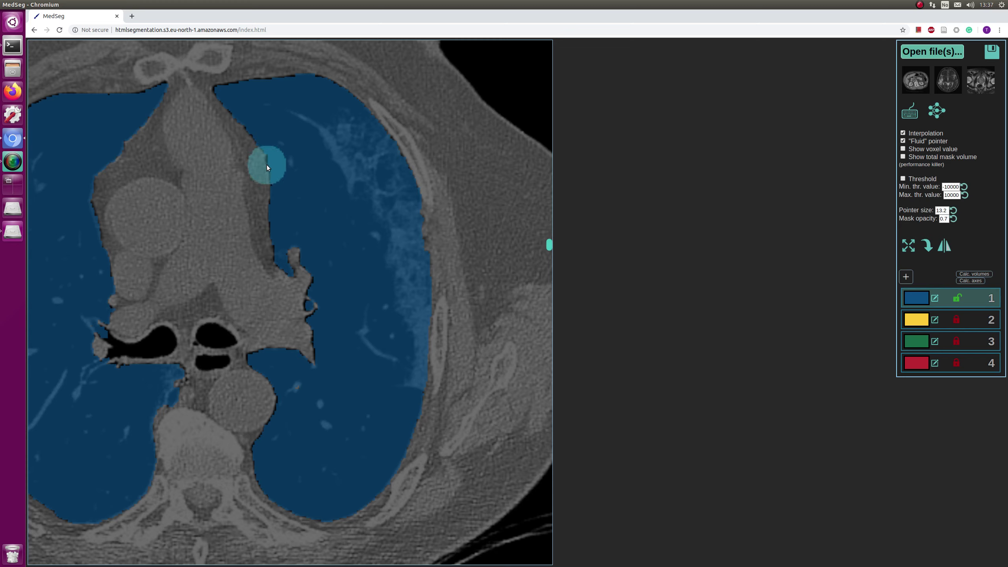
pyautogui.press('i')
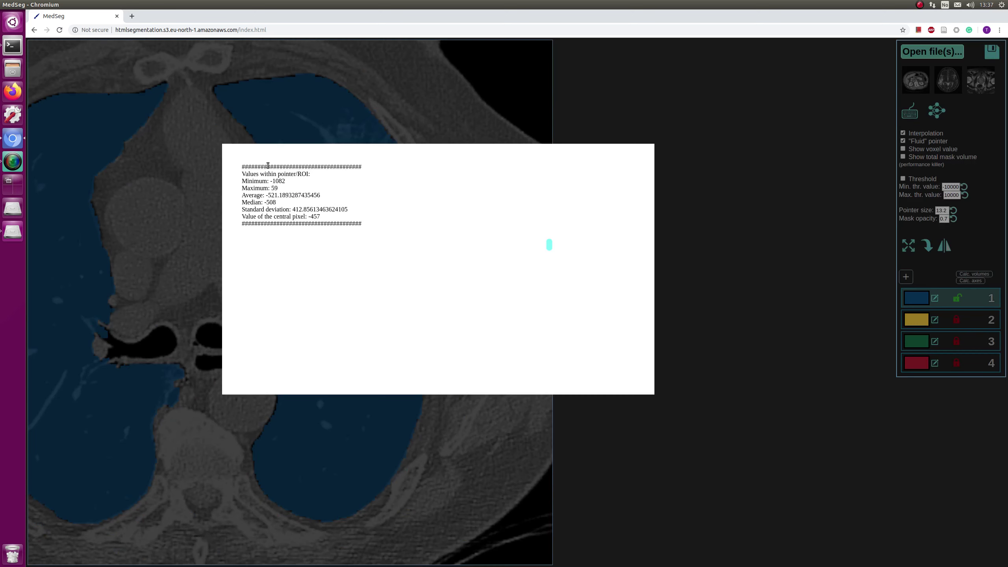
pyautogui.moveTo(266, 195); pyautogui.dragTo(279, 195)
pyautogui.press('Escape')
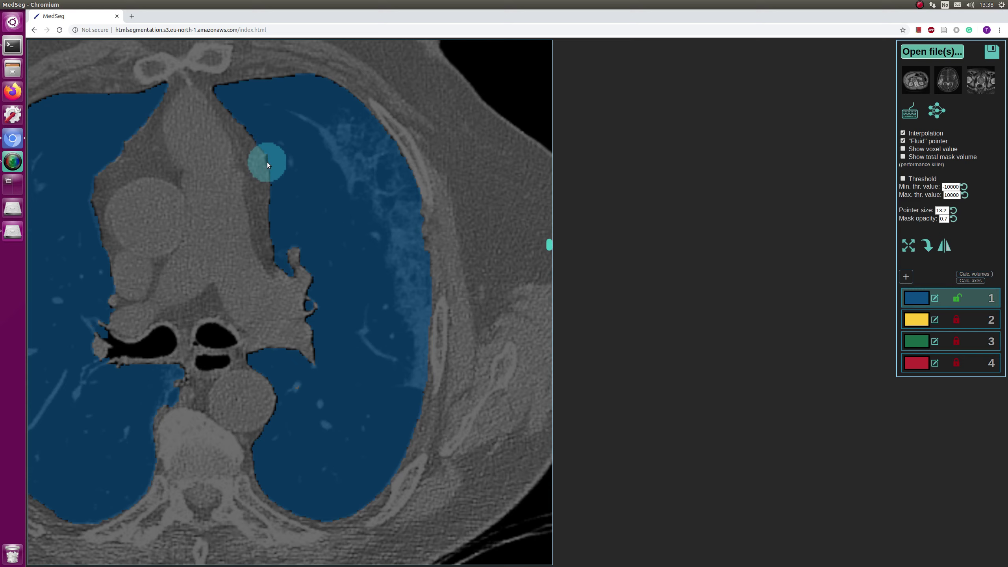
# Turn on thresholding with the maximum threshold calculated from the pointer area on the left lung's mediastinal border.
pyautogui.press('t')
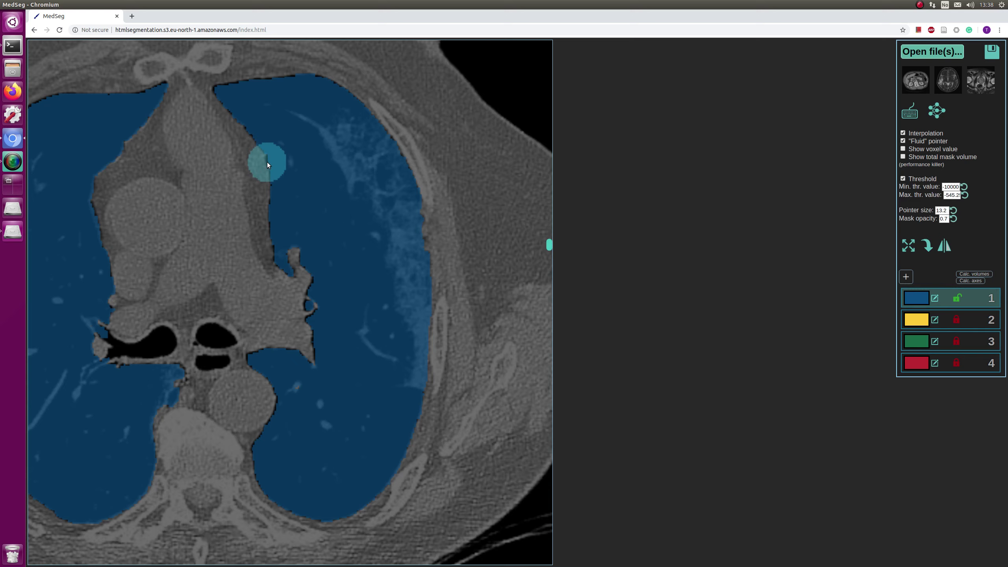
pyautogui.moveTo(948, 197); pyautogui.dragTo(921, 195)
pyautogui.write('4288')
pyautogui.click(951, 195)
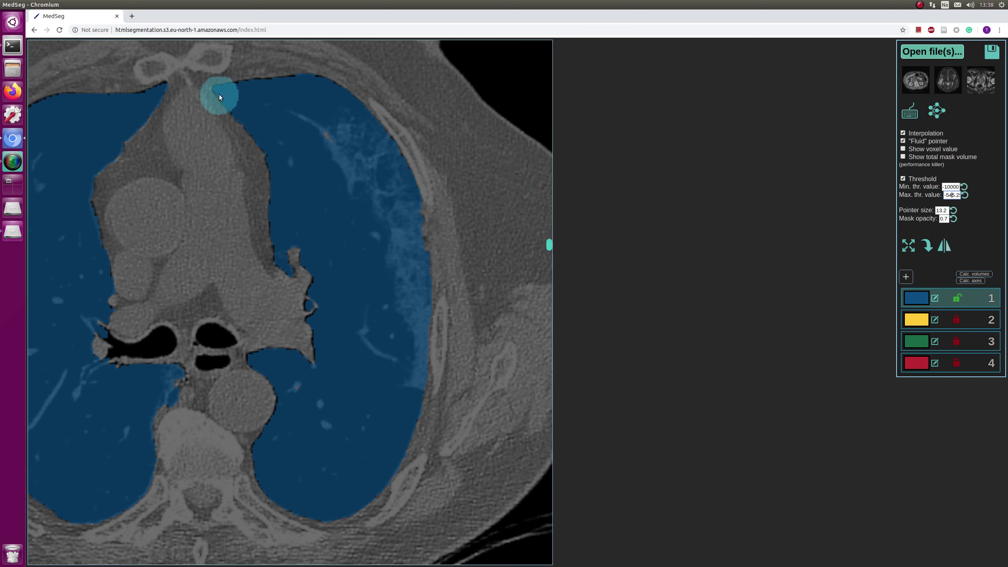
# Paint along the front borders of both lungs with thresholding on, and set the maximum threshold to -500.2.
pyautogui.moveTo(221, 94); pyautogui.dragTo(324, 83)
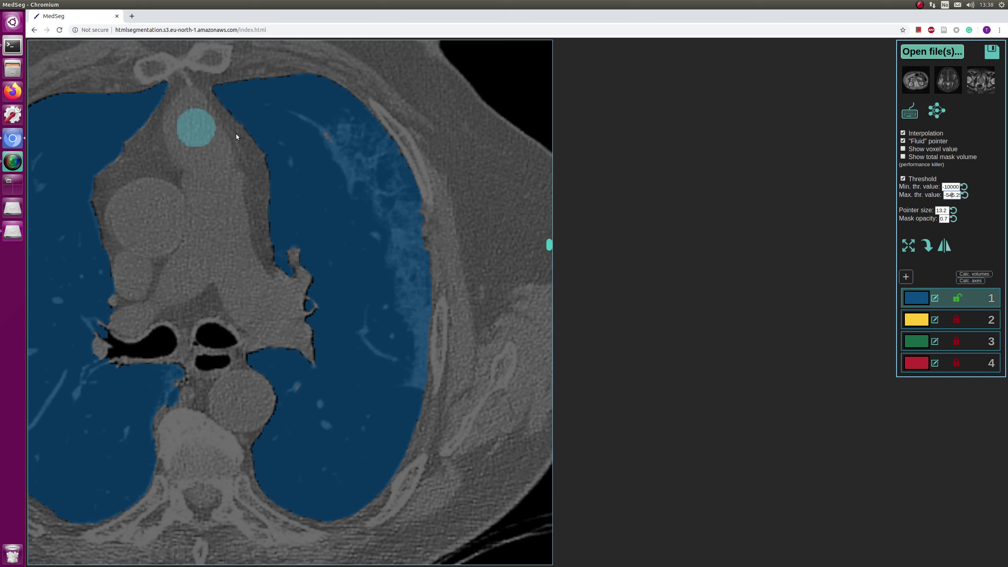
pyautogui.click(142, 118)
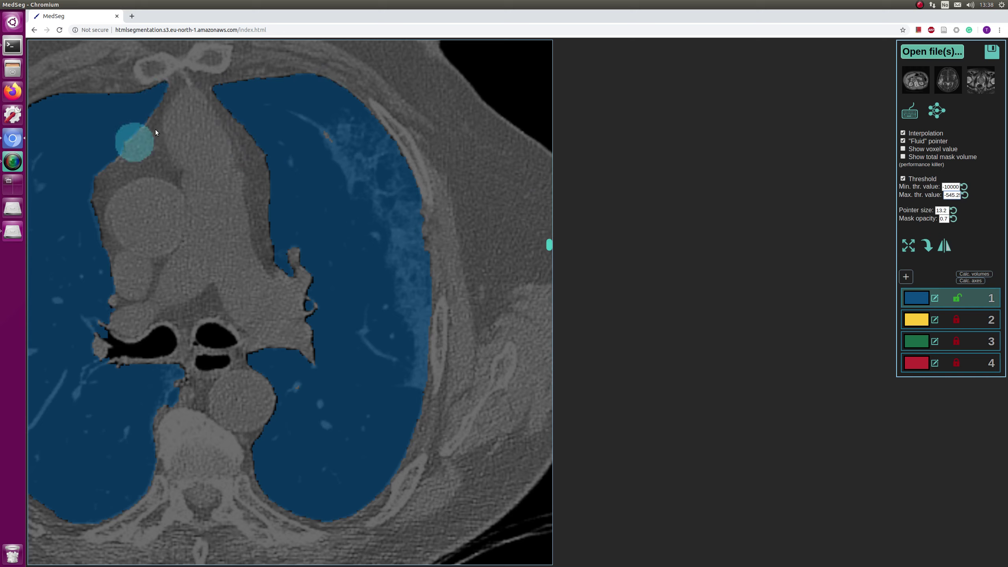
pyautogui.moveTo(150, 130); pyautogui.dragTo(120, 148)
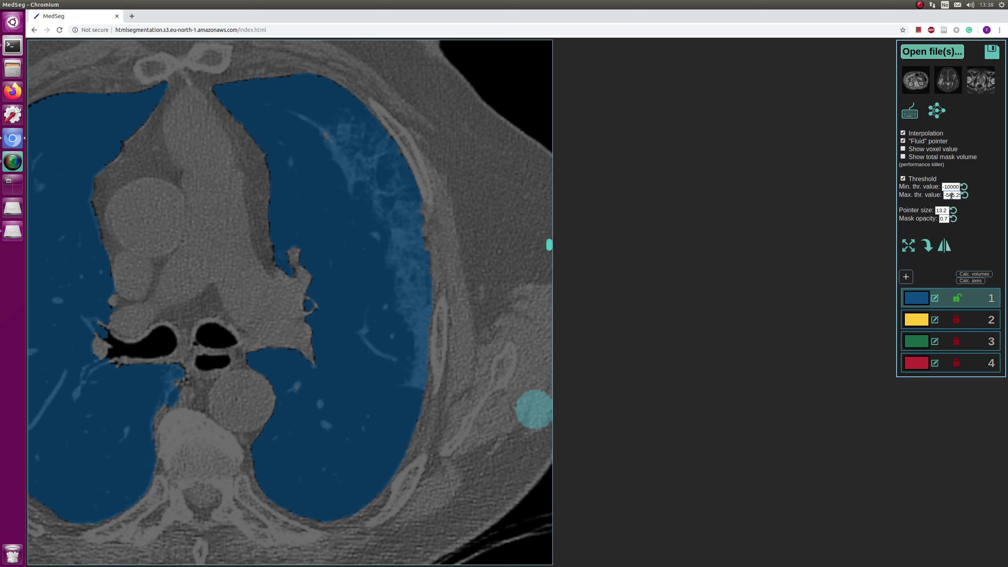
pyautogui.moveTo(955, 196); pyautogui.dragTo(951, 197)
pyautogui.write('00')
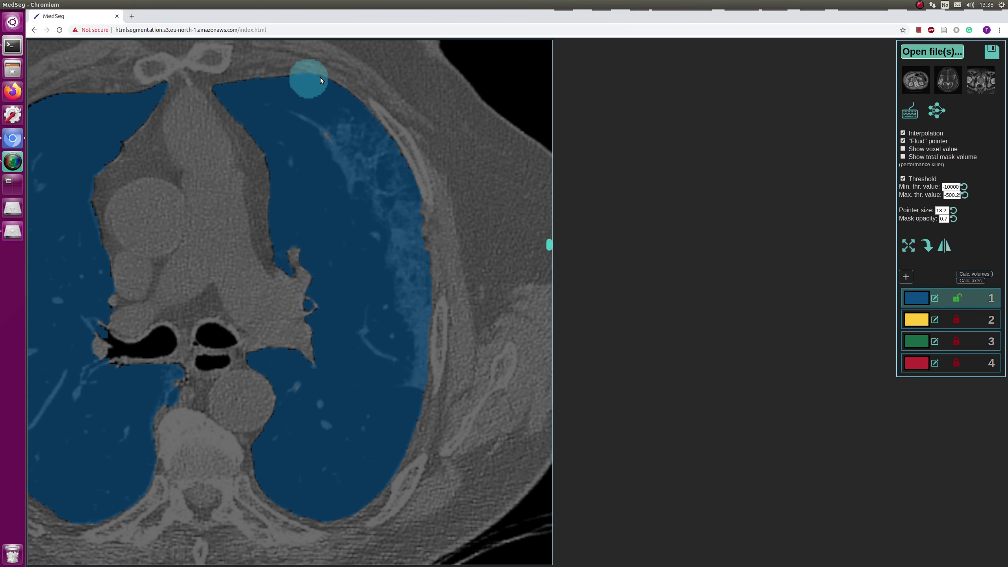
# Compare the lung mask's edges under the different CT window presets, finishing with the dark, low-contrast one.
pyautogui.press('w')
pyautogui.press('w')
pyautogui.press('w')
pyautogui.press('w')
pyautogui.press('w')
pyautogui.press('w')
pyautogui.press('w')
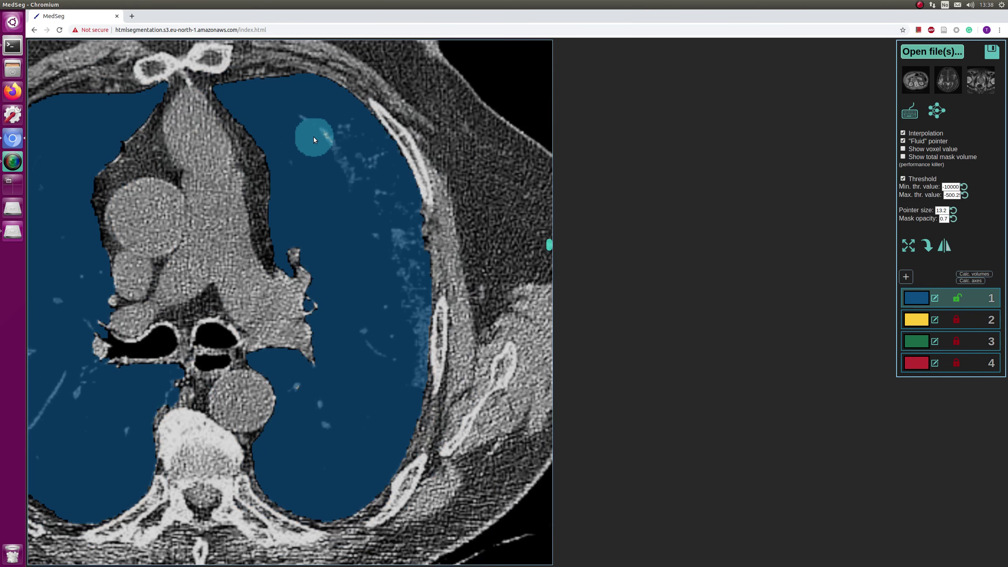
pyautogui.press('w')
pyautogui.press('w')
pyautogui.press('w')
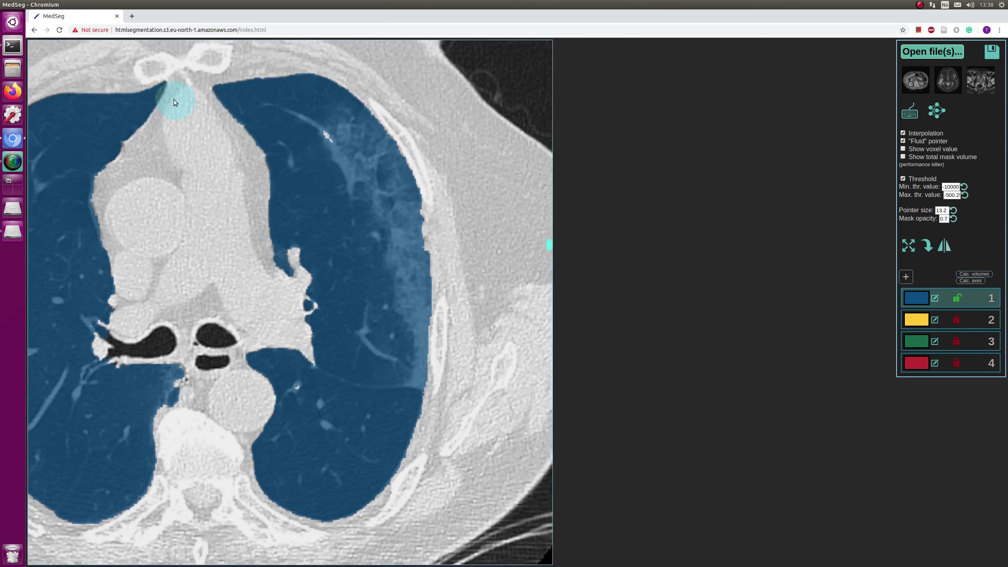
pyautogui.press('w')
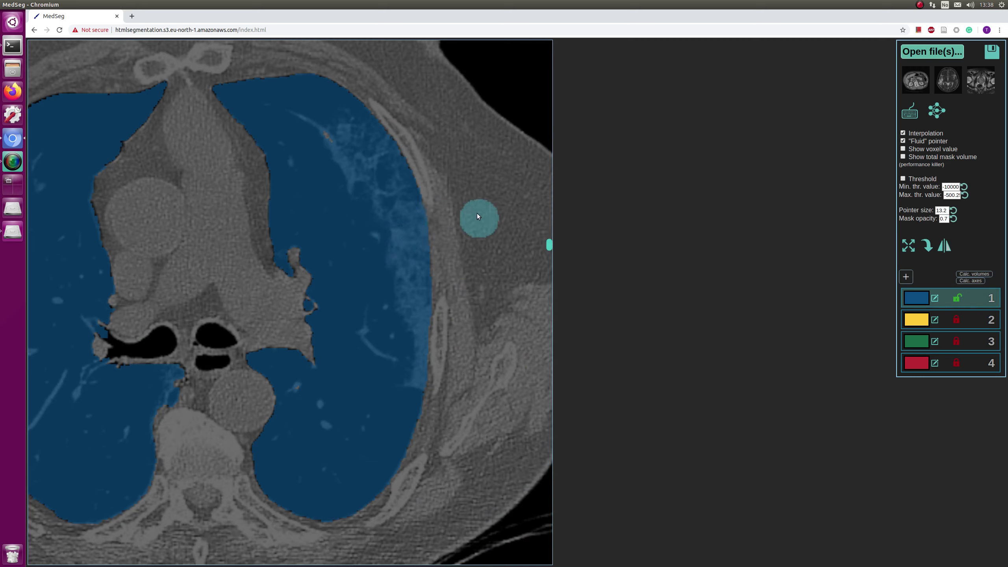
# Try painting mask 1 over the chest wall beside the left lung with thresholding turned off.
pyautogui.moveTo(476, 211); pyautogui.dragTo(502, 208)
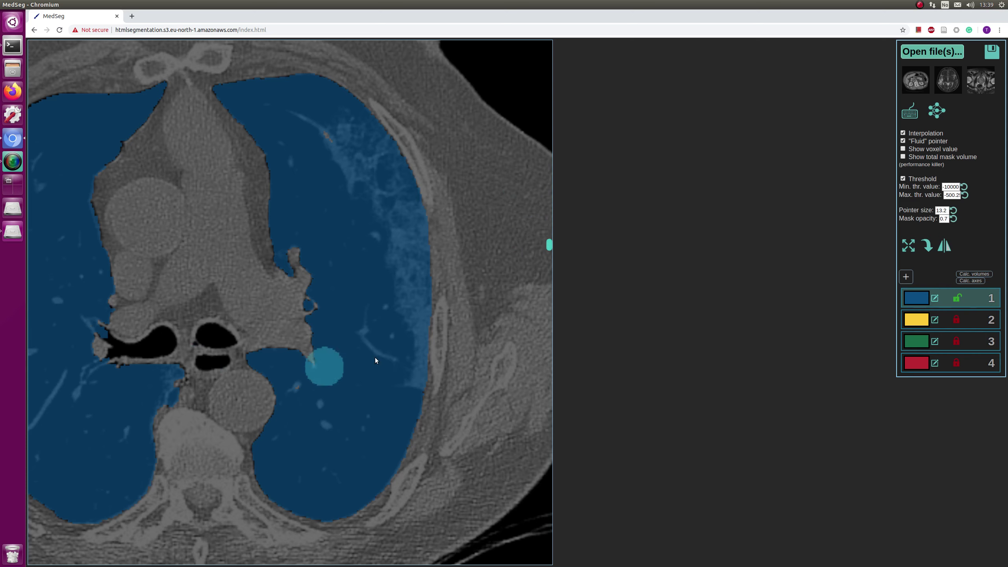
# With thresholding on, fill the outer border of the right lung on the next slice down, using pointer sizes between 9.1 and 11.4.
pyautogui.scroll(-4, 408, 366)
pyautogui.scroll(2, 154, 286)
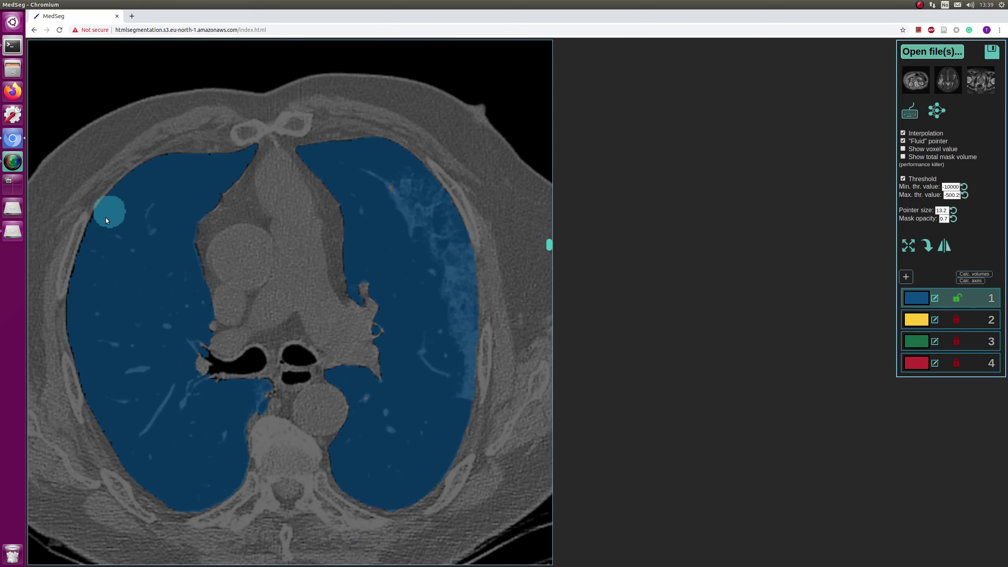
pyautogui.scroll(-6, 210, 364)
pyautogui.scroll(-3, 220, 370)
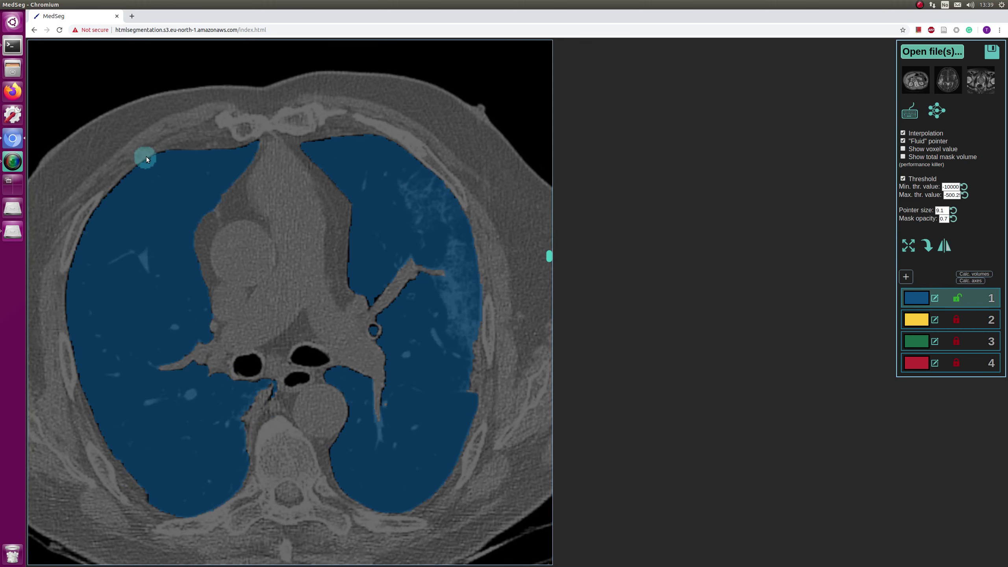
pyautogui.scroll(5, 77, 291)
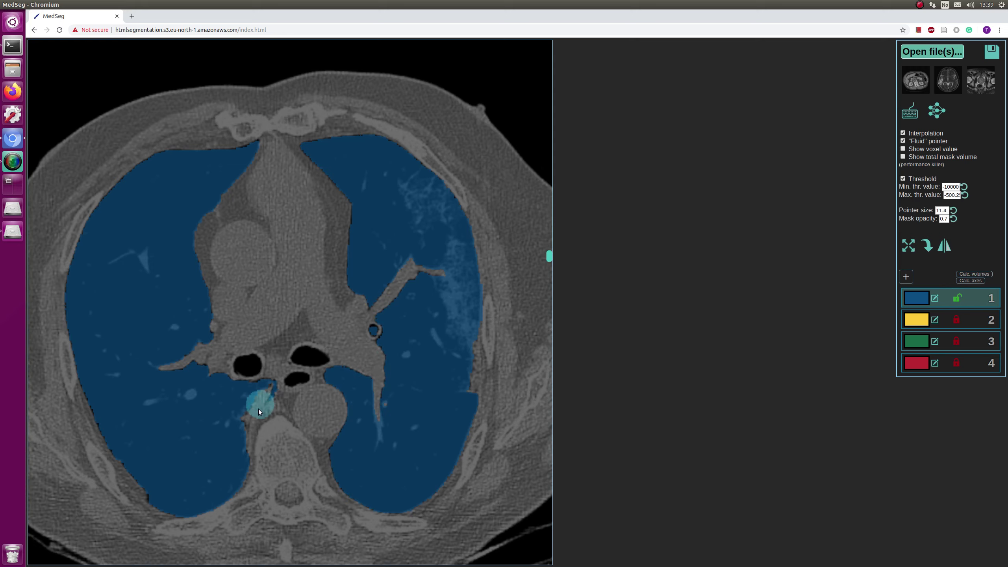
# Fill the missing medial part of the right lung beside the spine, and reduce the pointer size to 4.3.
pyautogui.scroll(2, 251, 413)
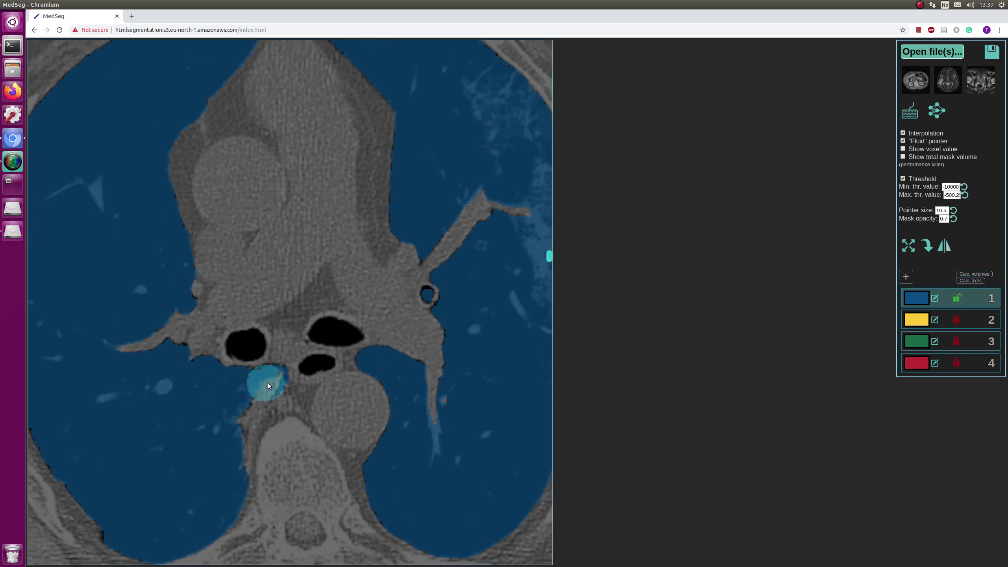
pyautogui.scroll(-3, 268, 383)
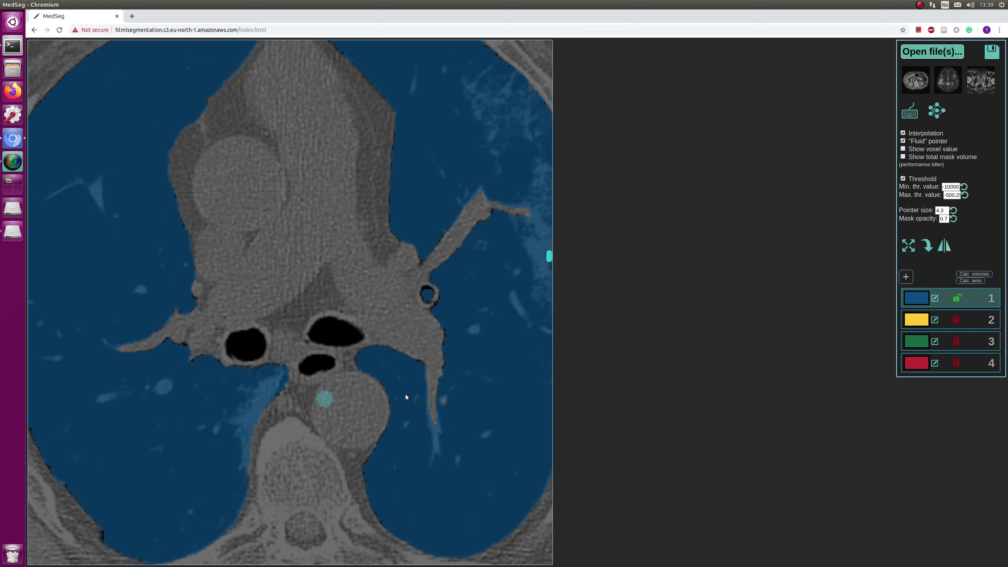
# Erase mask 1 from the small bronchus beside the left hilum, using pointer size 4.3.
pyautogui.rightClick(425, 295)
pyautogui.scroll(-2, 418, 347)
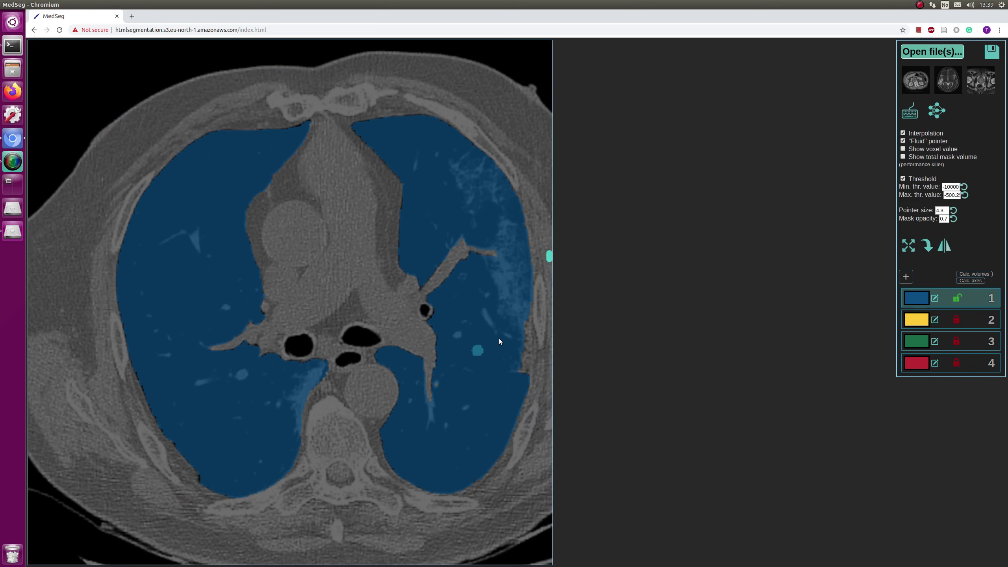
# With thresholding off and pointer size 13.7, fill the missing lateral border of the left lung on this slice and the next ones down.
pyautogui.scroll(2, 532, 353)
pyautogui.moveTo(496, 357)
pyautogui.mouseDown()
pyautogui.moveTo(419, 346)
pyautogui.moveTo(433, 306)
pyautogui.mouseUp()
pyautogui.press('t')
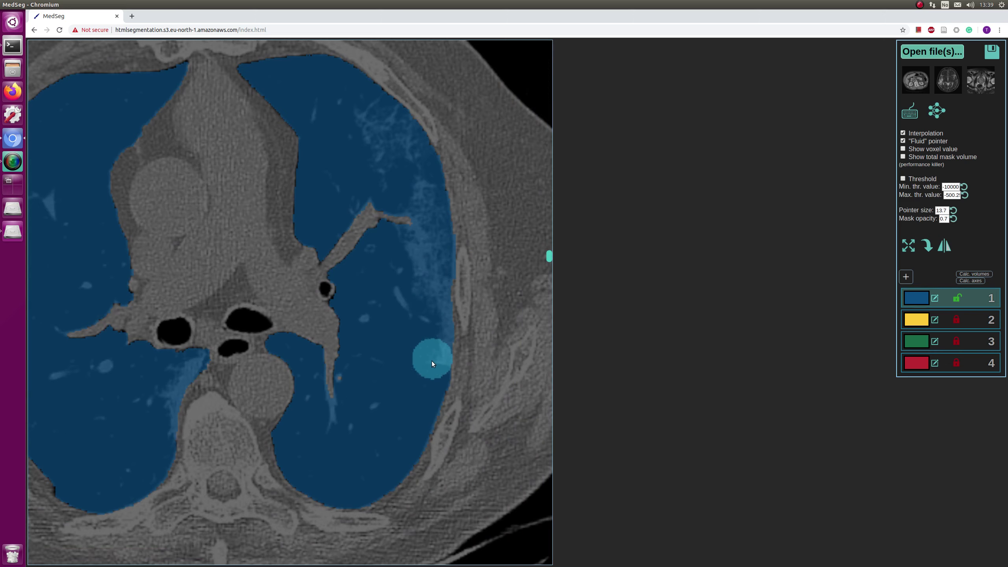
pyautogui.scroll(-3, 402, 370)
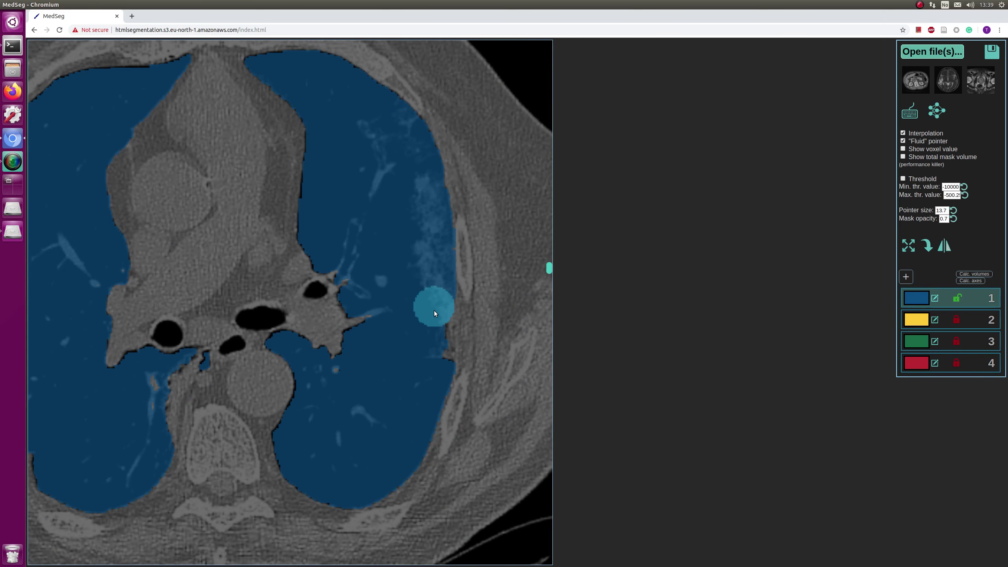
pyautogui.scroll(-3, 430, 364)
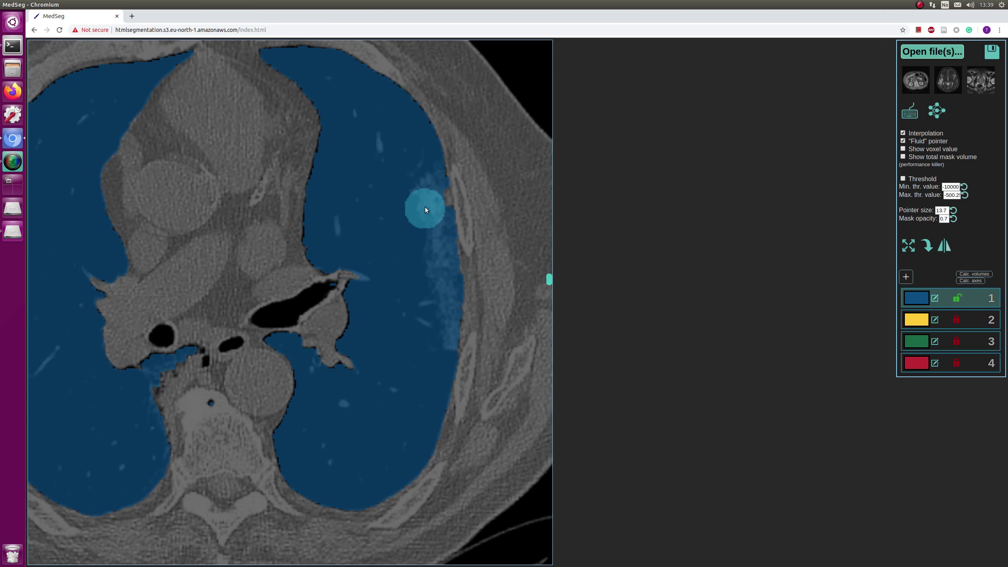
pyautogui.scroll(-3, 431, 215)
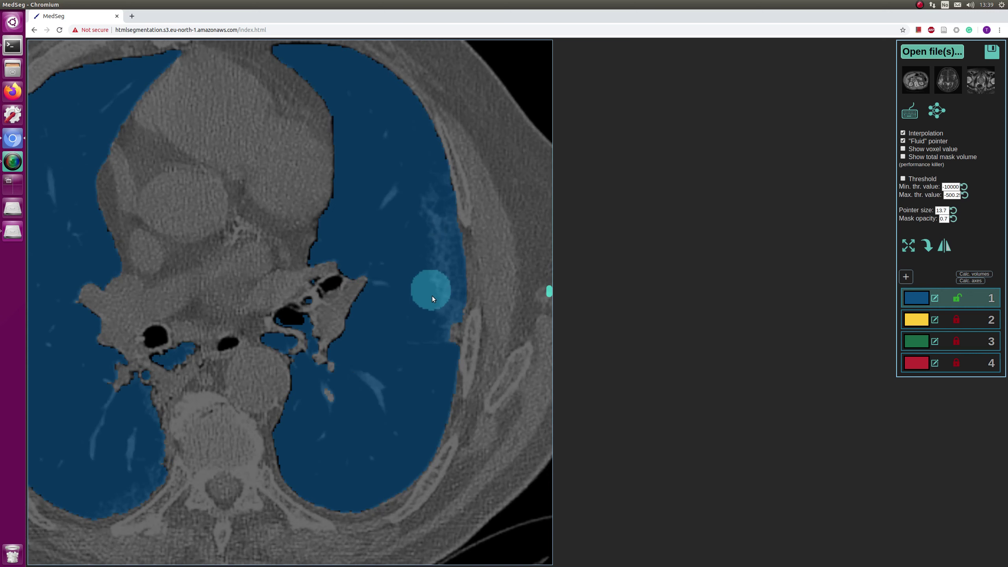
pyautogui.scroll(-5, 438, 339)
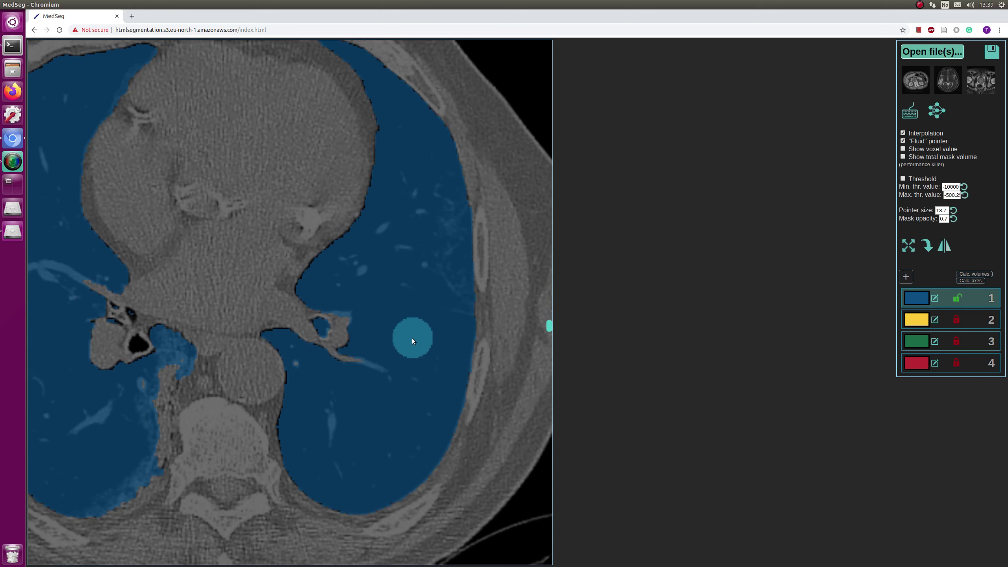
# Fill the posteromedial part of the right lung on the slices at heart level, using pointer sizes between 13.7 and 8.6.
pyautogui.scroll(4, 408, 338)
pyautogui.scroll(-5, 432, 327)
pyautogui.scroll(3, 228, 391)
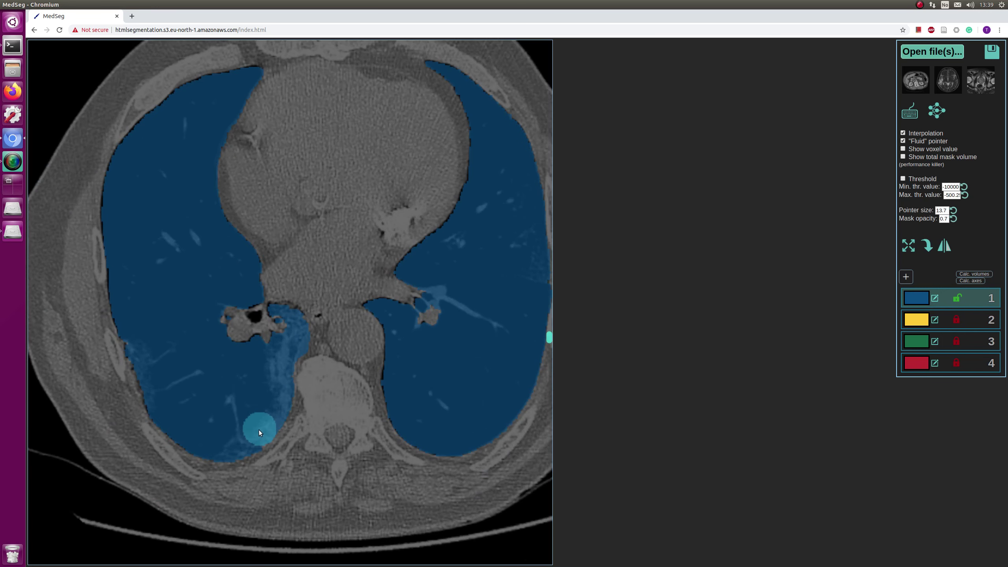
pyautogui.scroll(-2, 262, 415)
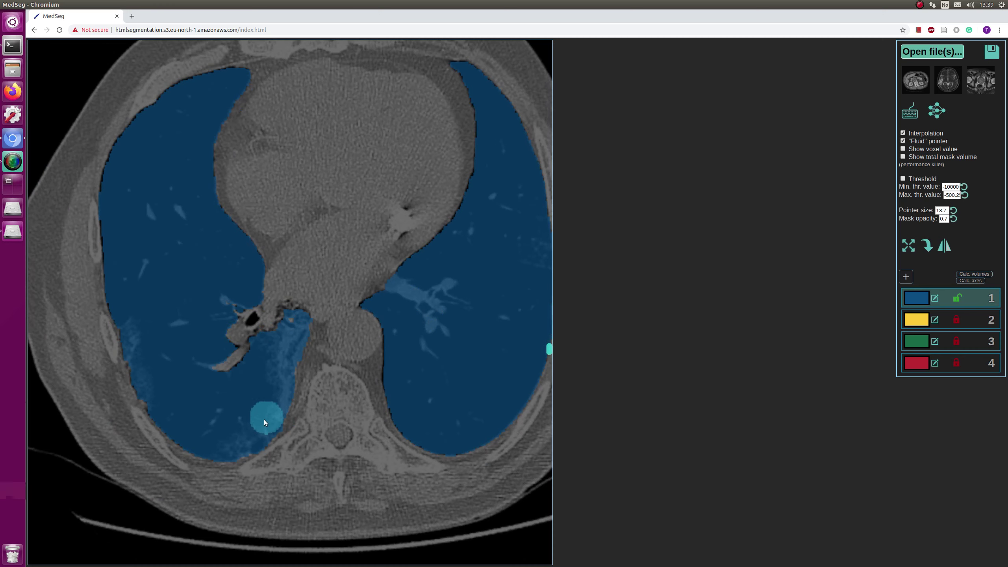
pyautogui.scroll(-2, 263, 419)
pyautogui.scroll(2, 214, 410)
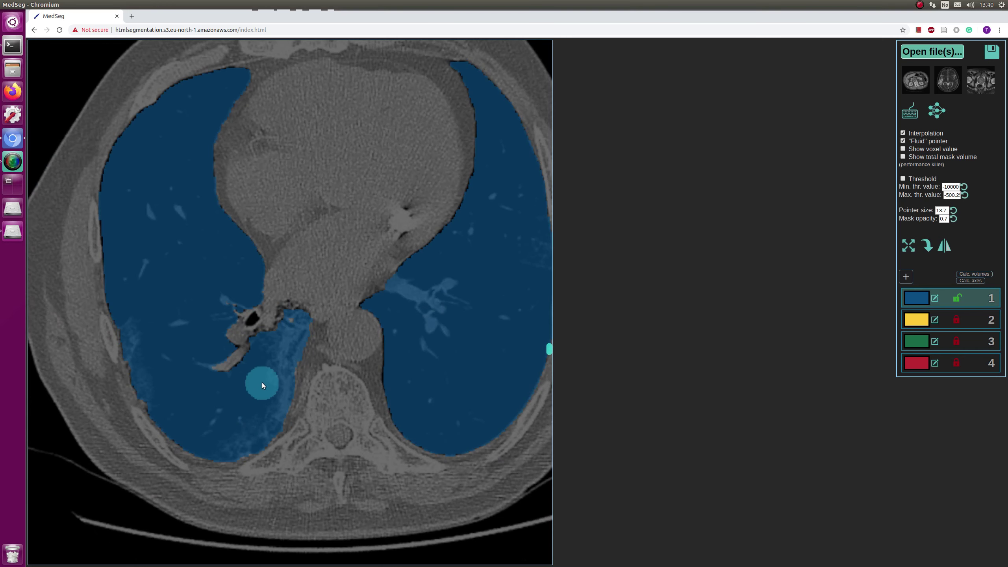
pyautogui.scroll(3, 262, 383)
pyautogui.scroll(-4, 293, 330)
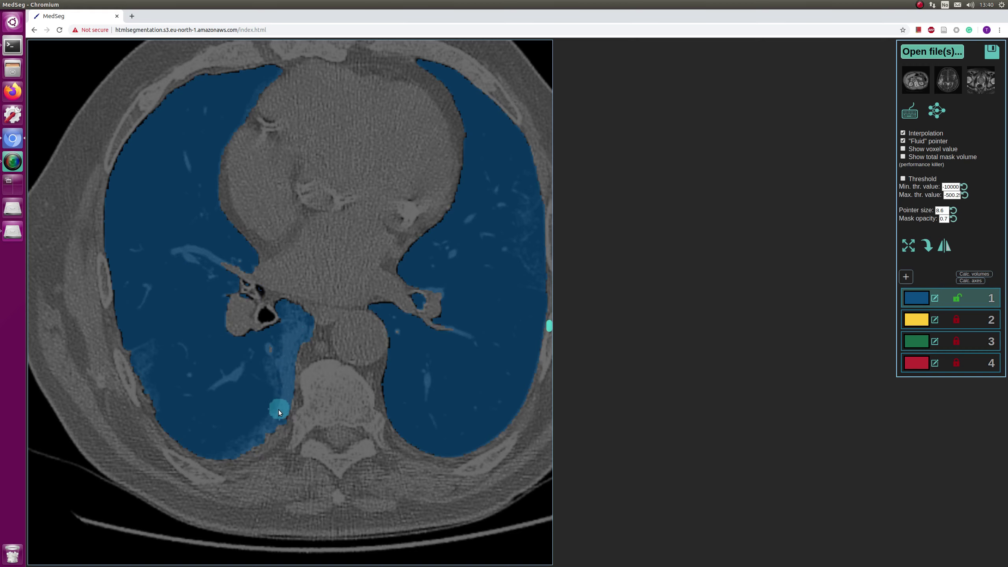
# Fill the right lung's medial border beside the spine on the slices further up, reducing the pointer size from 10.4 to 8.0.
pyautogui.scroll(3, 260, 372)
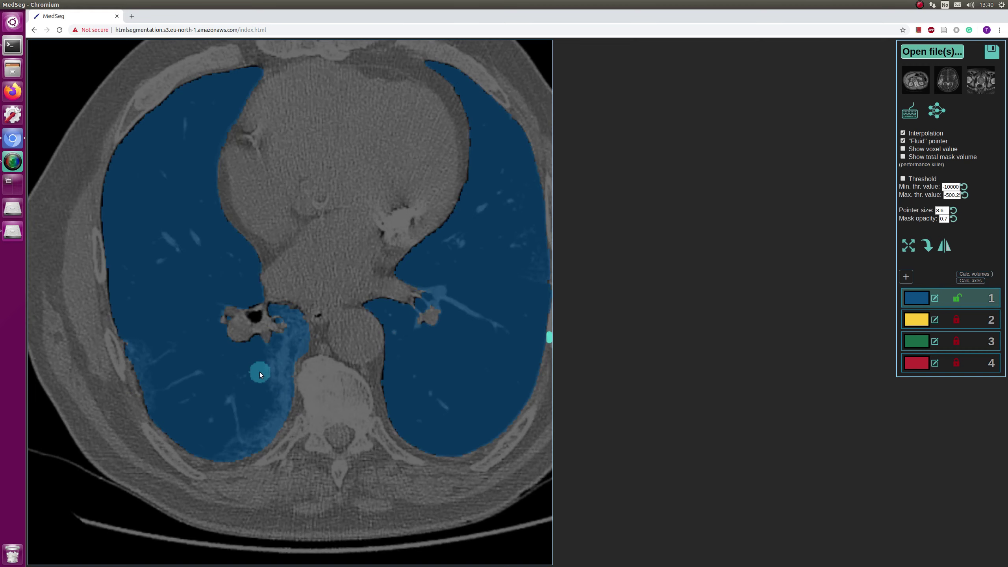
pyautogui.scroll(1, 295, 331)
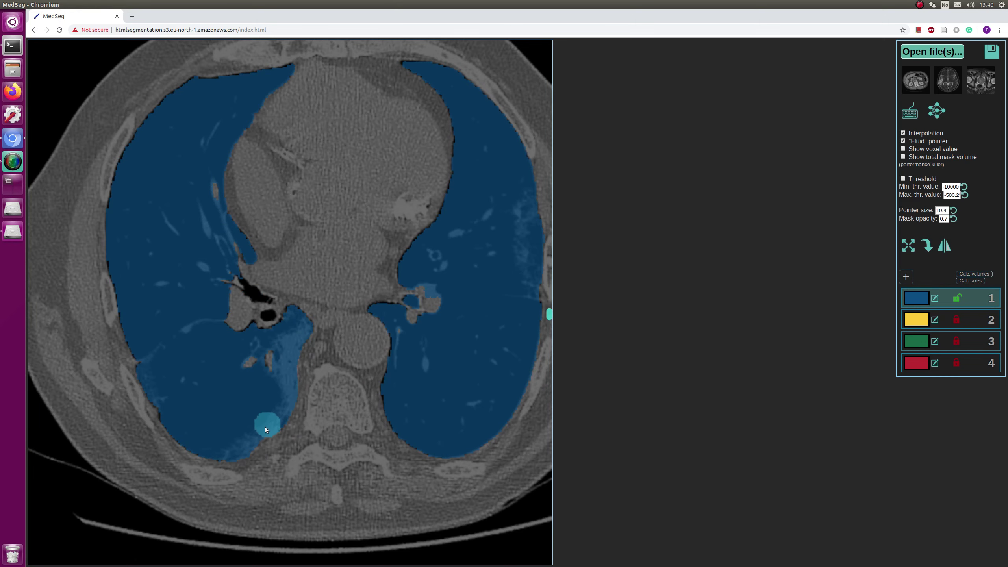
pyautogui.scroll(3, 244, 386)
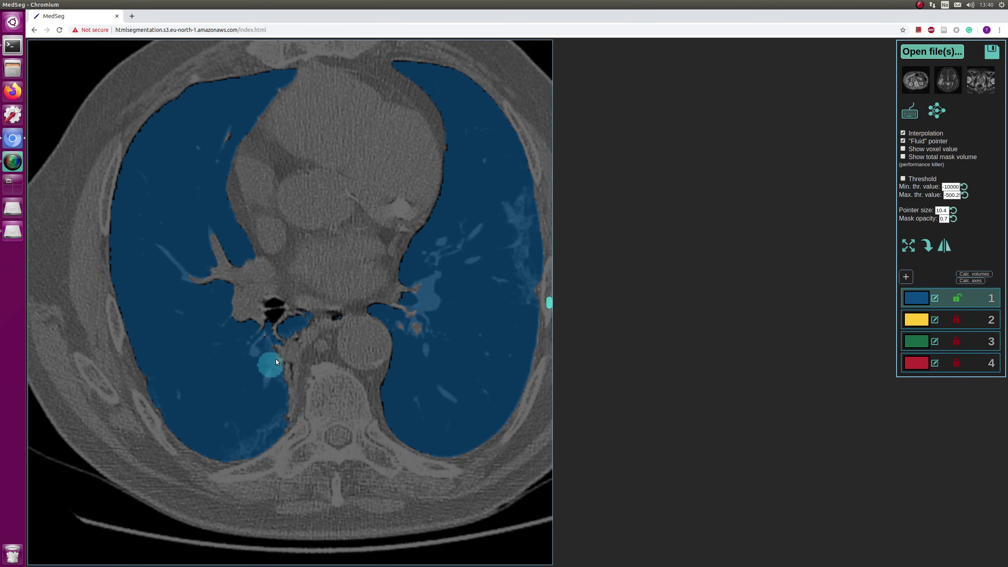
pyautogui.scroll(-1, 295, 335)
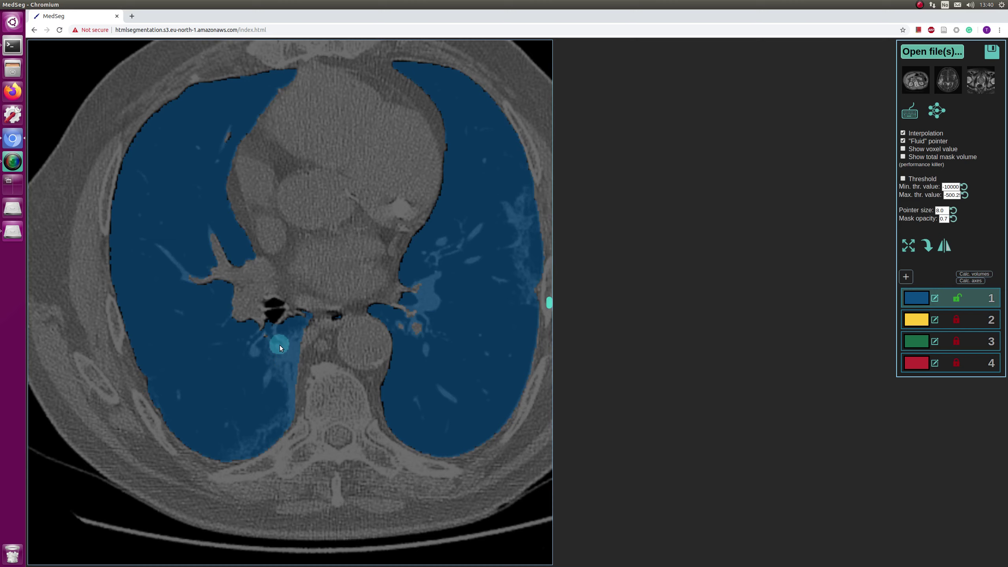
# Examine the right lung's medial border near the bronchi across neighbouring slices under a darker windowing.
pyautogui.scroll(3, 319, 377)
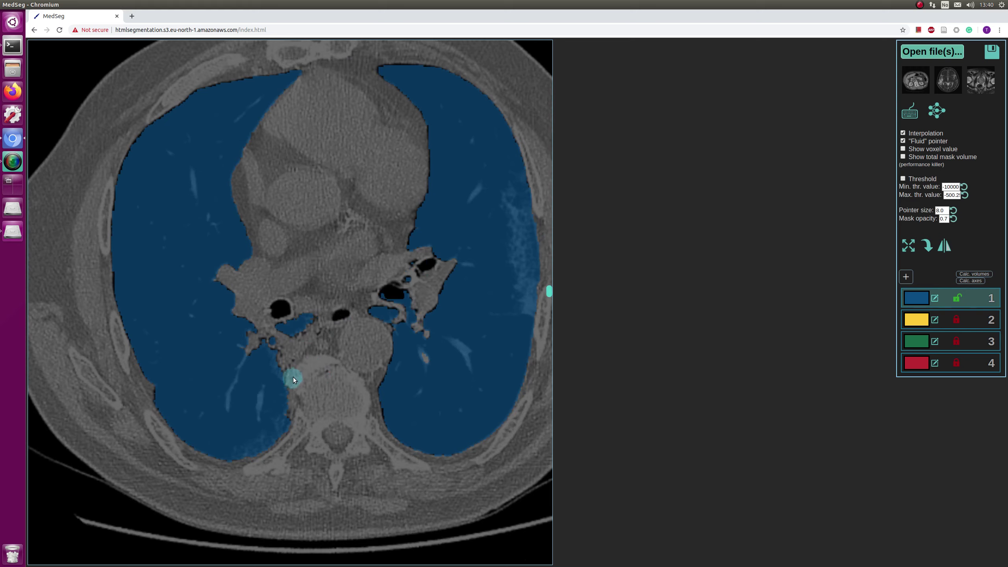
pyautogui.scroll(4, 310, 394)
pyautogui.scroll(-6, 312, 400)
pyautogui.scroll(2, 312, 400)
pyautogui.moveTo(305, 380); pyautogui.dragTo(303, 380)
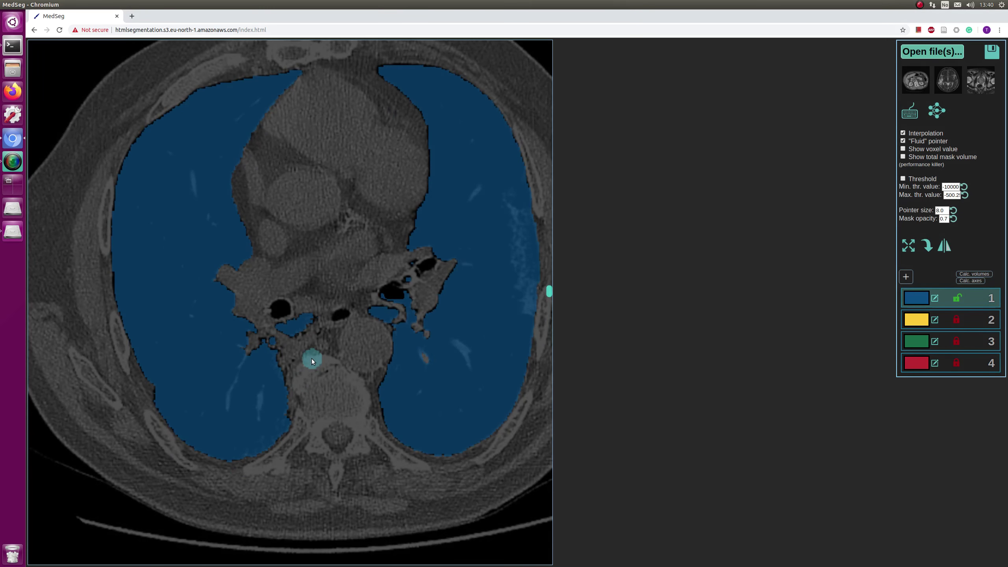
# With thresholding on and pointer size 8.0, fill the right lung's medial part behind the main bronchus on the two neighbouring slices.
pyautogui.scroll(3, 308, 359)
pyautogui.scroll(-10, 301, 372)
pyautogui.scroll(2, 300, 434)
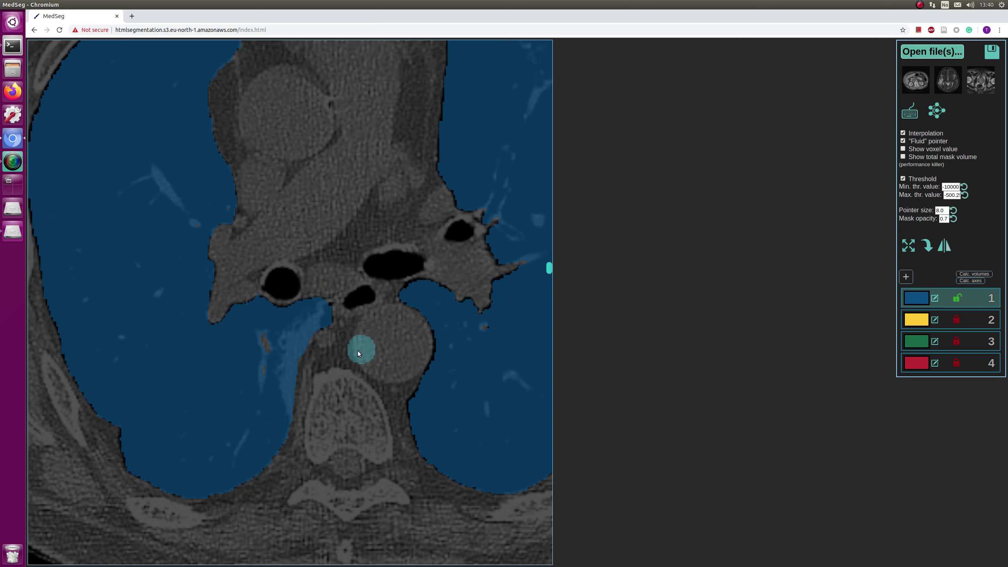
pyautogui.scroll(-4, 355, 351)
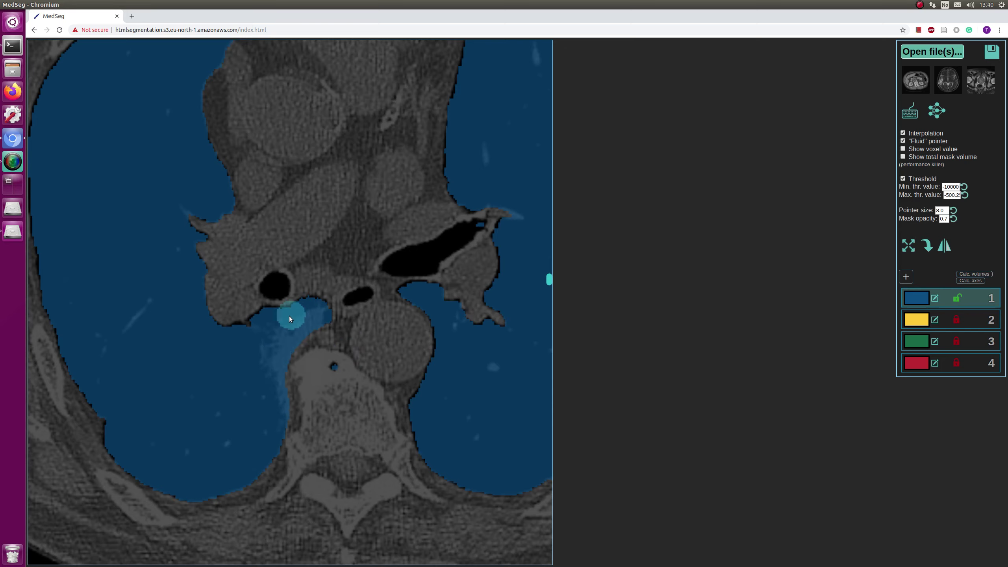
pyautogui.scroll(4, 296, 381)
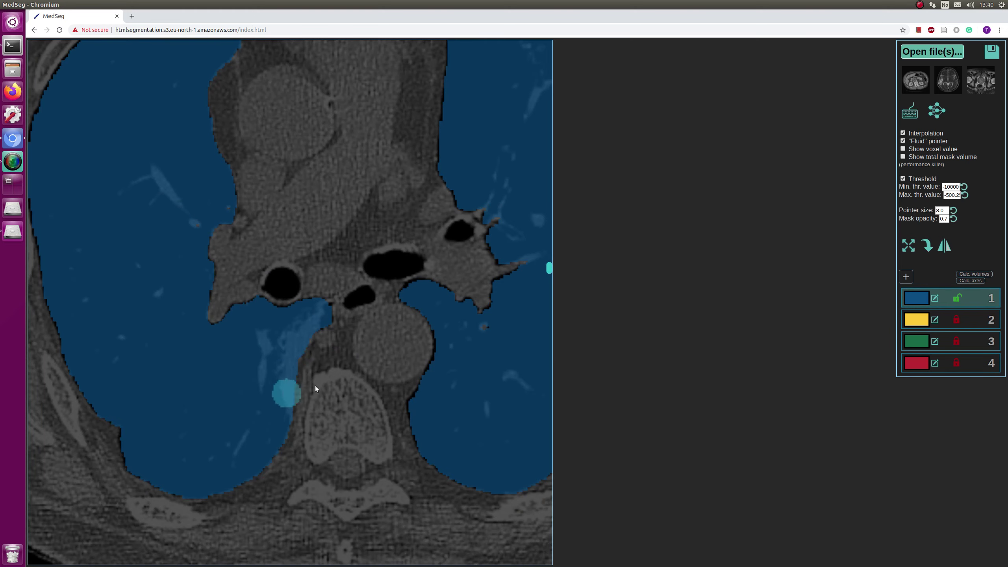
# With thresholding off, touch up the right lung's medial border beside the spine two slices higher, keeping pointer size 8.0.
pyautogui.scroll(8, 323, 380)
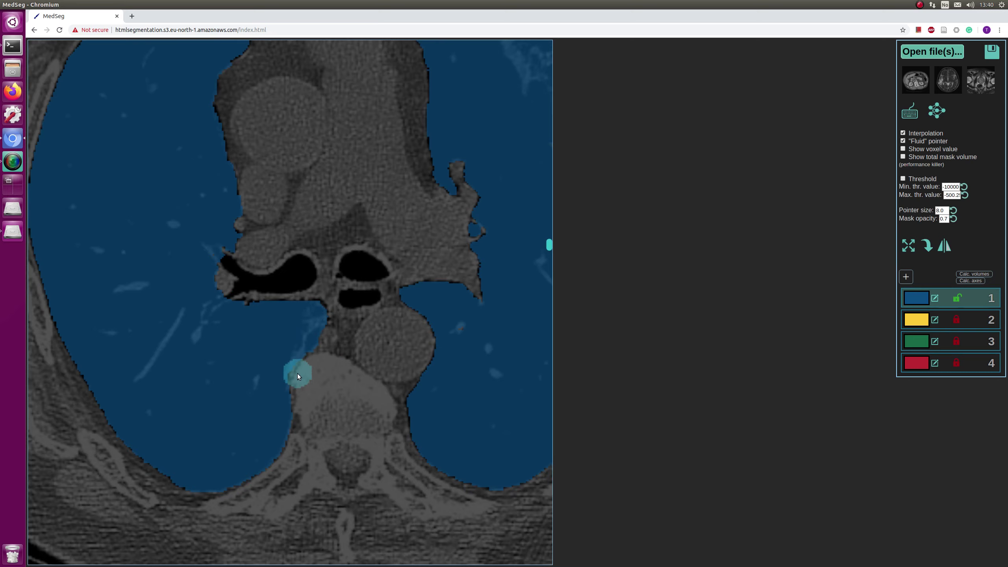
pyautogui.scroll(6, 280, 359)
pyautogui.scroll(-7, 280, 360)
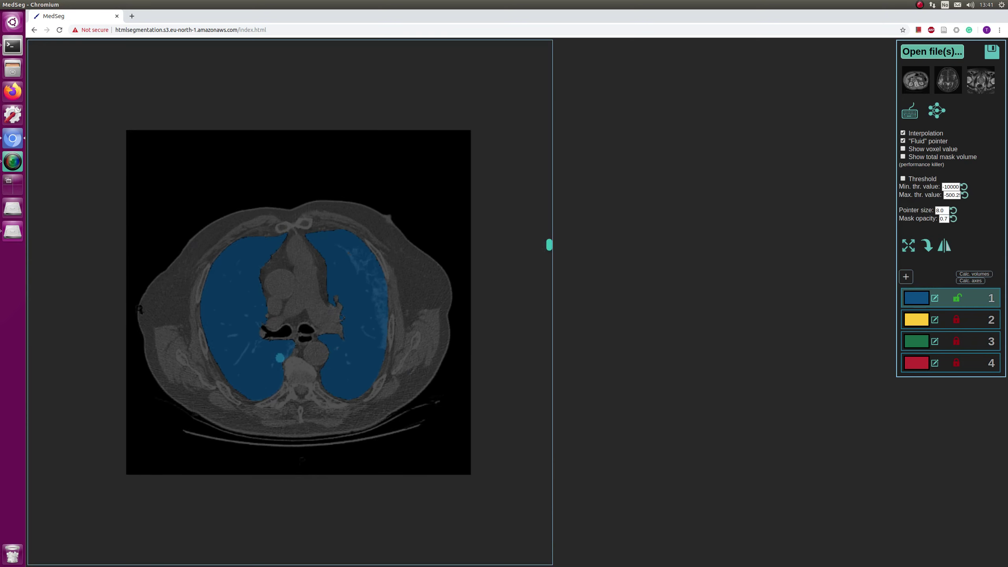
pyautogui.scroll(6, 280, 358)
pyautogui.scroll(-6, 280, 359)
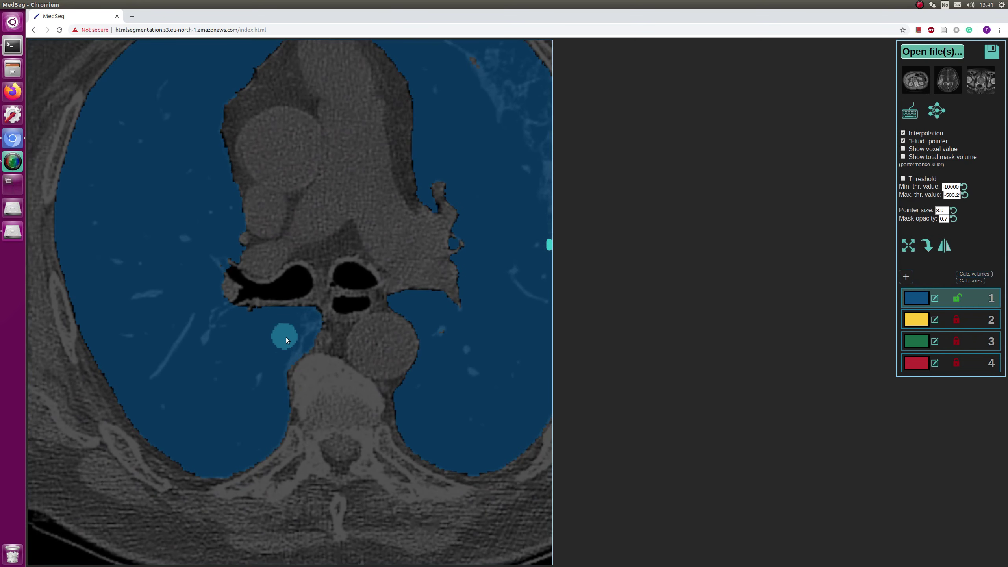
# Examine the mask's edge along the right lung's mediastinal border at high magnification.
pyautogui.scroll(3, 290, 340)
pyautogui.scroll(-2, 290, 340)
pyautogui.scroll(4, 291, 340)
pyautogui.moveTo(269, 343); pyautogui.dragTo(367, 475)
pyautogui.moveTo(289, 274); pyautogui.dragTo(287, 382)
pyautogui.scroll(-3, 278, 358)
pyautogui.scroll(3, 323, 340)
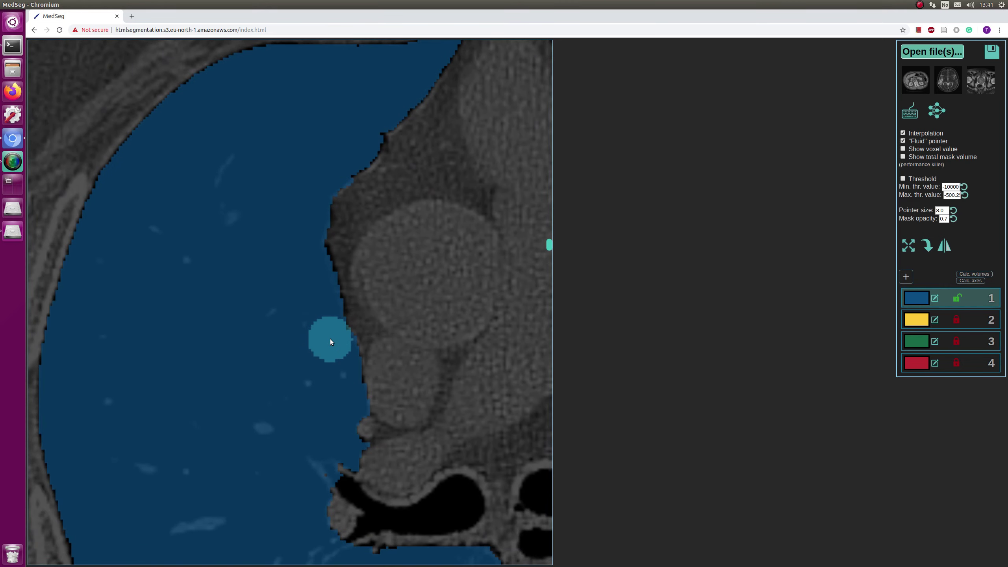
pyautogui.scroll(-5, 330, 341)
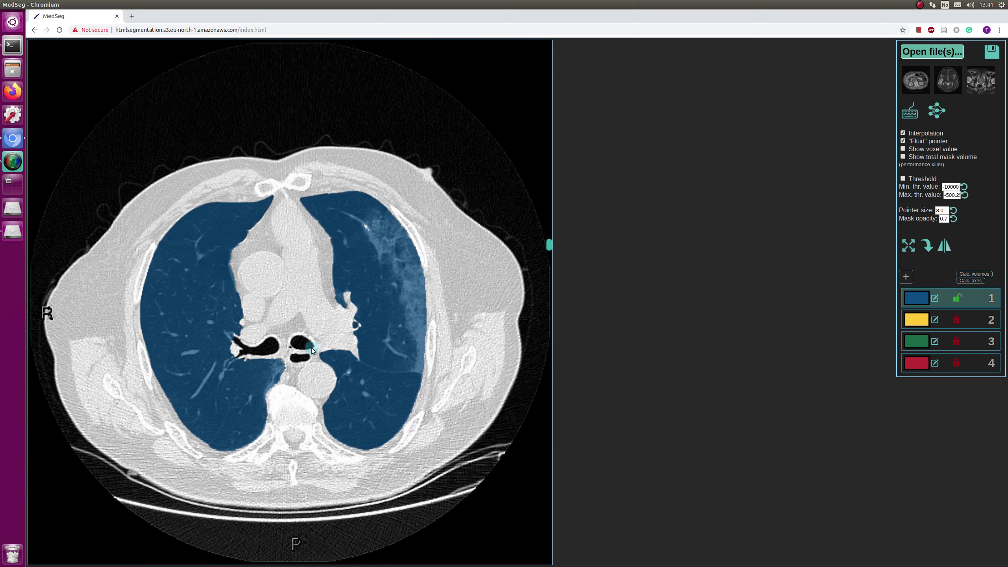
# Compare the lung mask under the CT brain, lungs, soft tissue and bone windows, then adjust the windowing to the current slice.
pyautogui.press('2')
pyautogui.press('3')
pyautogui.press('4')
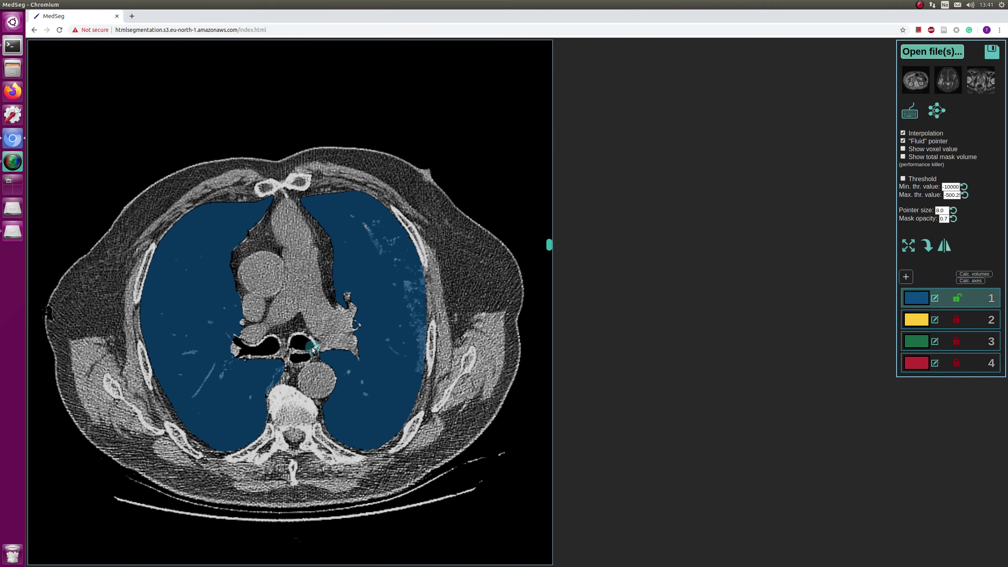
pyautogui.press('5')
pyautogui.press('6')
pyautogui.scroll(5, 312, 349)
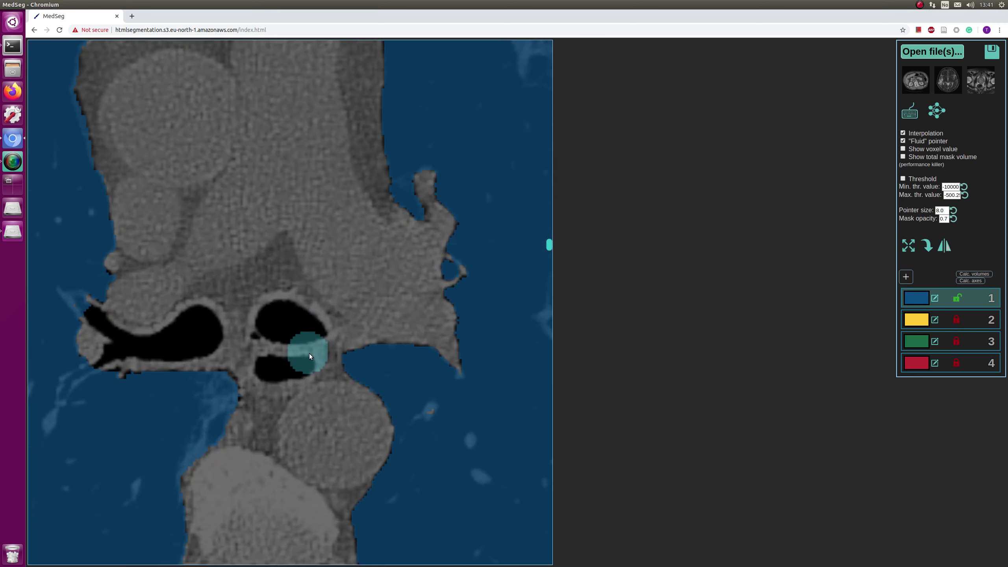
pyautogui.scroll(-5, 324, 358)
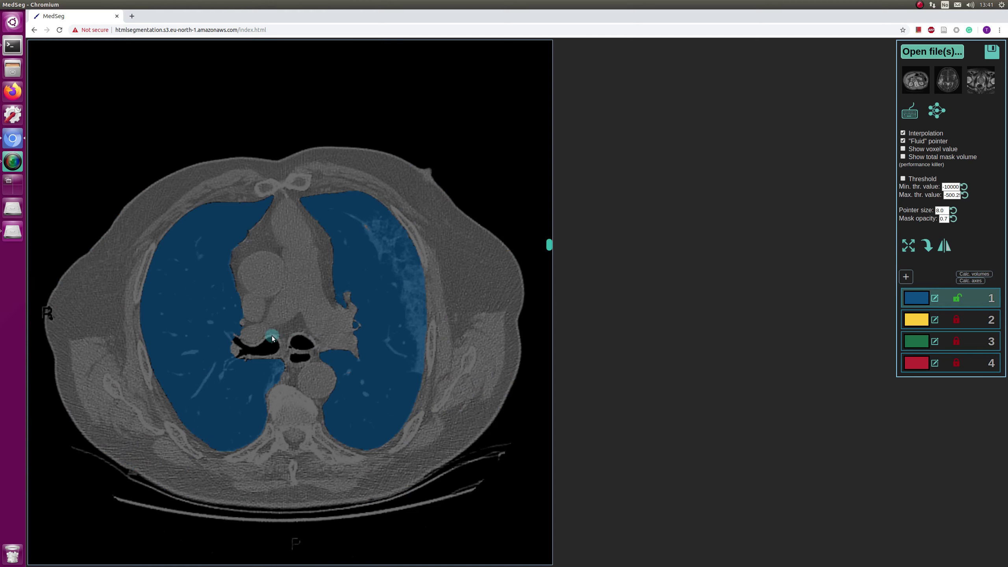
# Review the list of keyboard shortcuts, then return to the CT slice.
pyautogui.scroll(3, 250, 369)
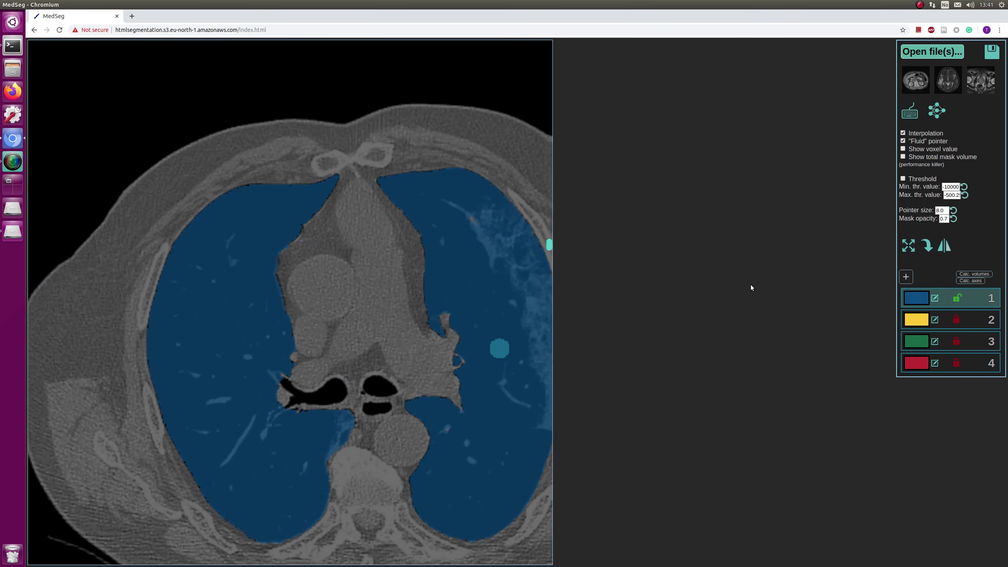
pyautogui.click(908, 111)
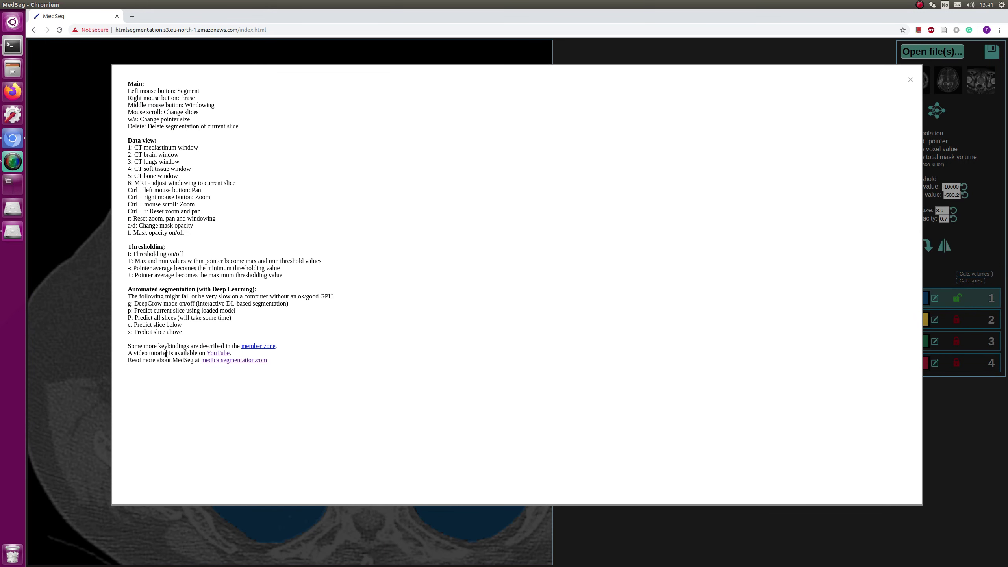
pyautogui.click(98, 277)
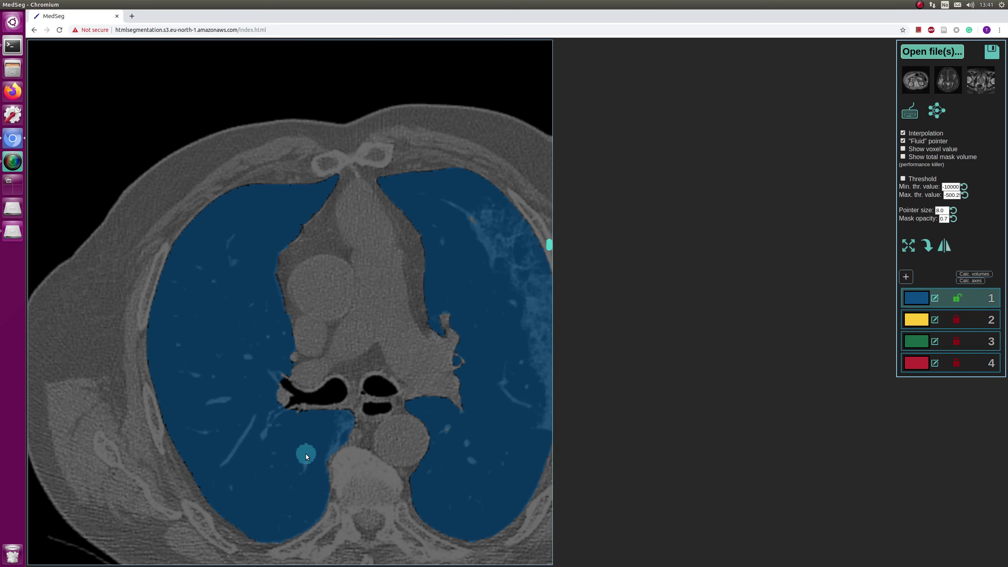
# Erase mask 1 from the bronchus at the right hilum on the next slice up with pointer size 6.2, checking the neighbouring slices.
pyautogui.scroll(2, 351, 516)
pyautogui.scroll(-1, 338, 497)
pyautogui.scroll(2, 294, 418)
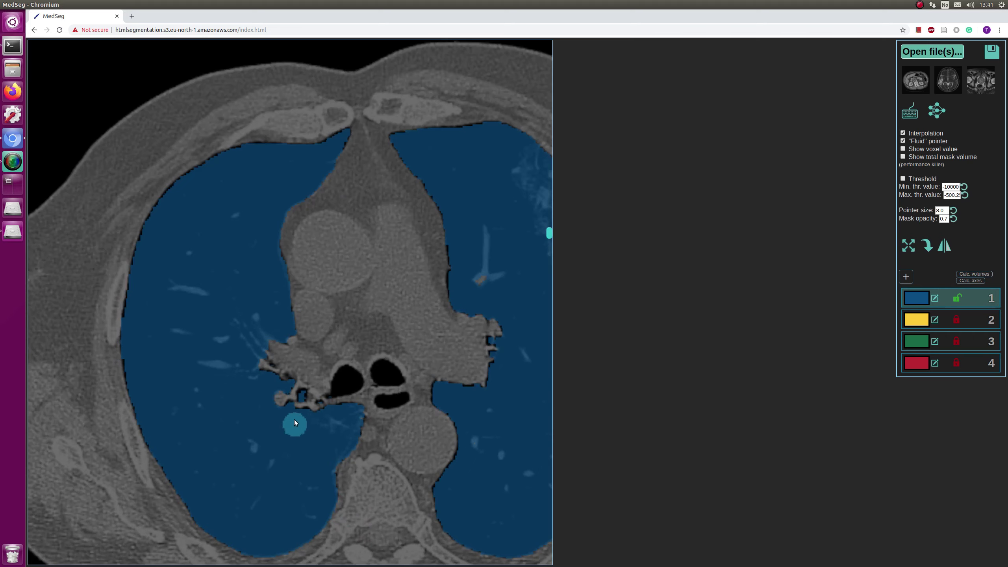
pyautogui.scroll(2, 334, 384)
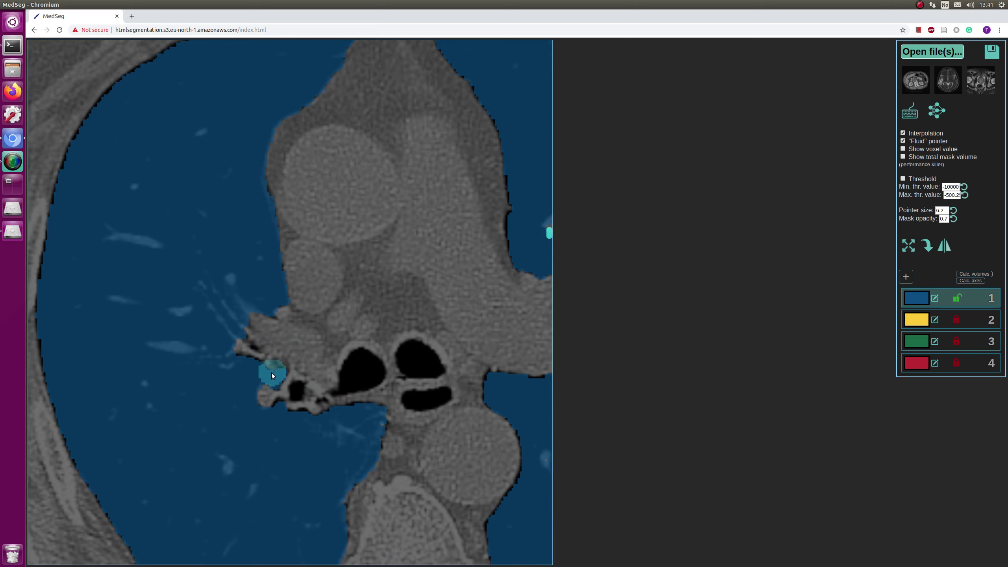
pyautogui.scroll(1, 268, 380)
pyautogui.scroll(-2, 264, 390)
pyautogui.scroll(1, 263, 392)
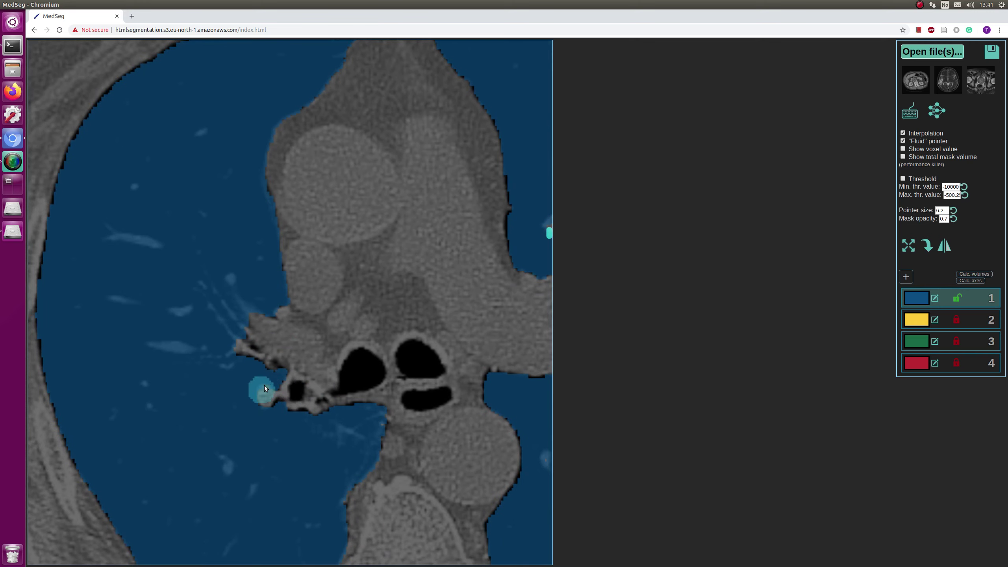
# Clean up the mask around the right hilar vessels with pointer size 5.6, and turn thresholding on.
pyautogui.scroll(-3, 273, 362)
pyautogui.rightClick(272, 363)
pyautogui.keyDown('shift'); pyautogui.scroll(20, 382, 414); pyautogui.keyUp('shift')
pyautogui.keyDown('ctrl'); pyautogui.scroll(-2, 230, 377); pyautogui.keyUp('ctrl')
pyautogui.keyDown('ctrl'); pyautogui.scroll(2, 519, 462); pyautogui.keyUp('ctrl')
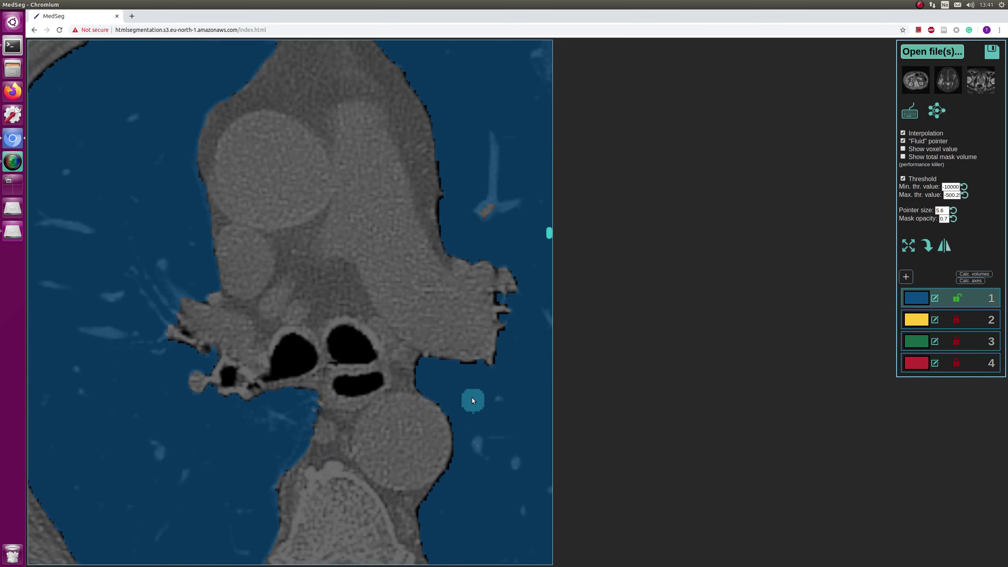
# Paint mask 1 along the mediastinal borders of both lungs with thresholding on, enlarging the pointer to 15.1.
pyautogui.moveTo(412, 474); pyautogui.dragTo(380, 281)
pyautogui.keyDown('ctrl'); pyautogui.scroll(-3, 308, 311); pyautogui.keyUp('ctrl')
pyautogui.moveTo(237, 283); pyautogui.dragTo(285, 411)
pyautogui.keyDown('shift'); pyautogui.scroll(4, 250, 159); pyautogui.keyUp('shift')
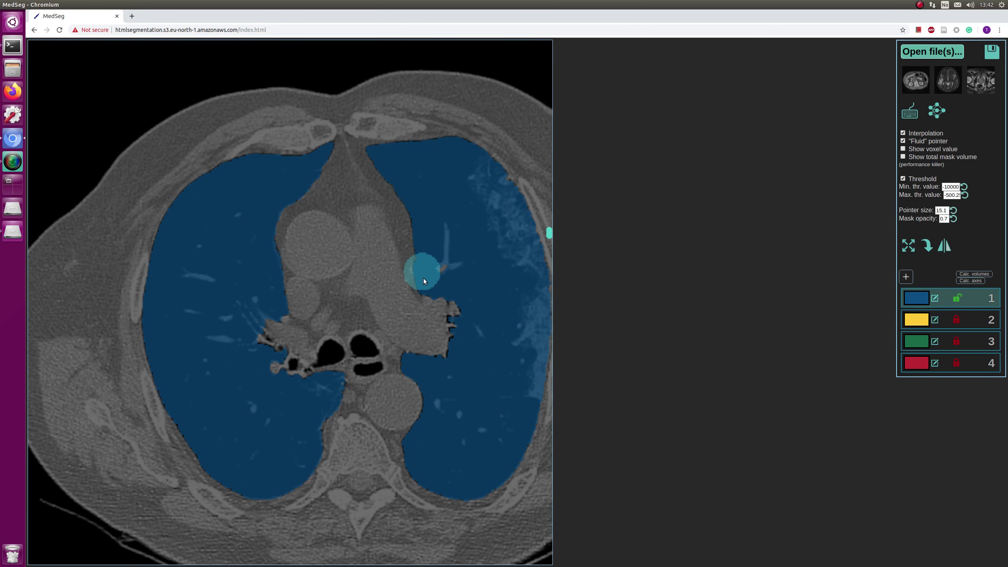
# Touch up the mask 1 borders of both lungs slice by slice up past the aortic arch with pointer size 16.4.
pyautogui.scroll(5, 423, 222)
pyautogui.keyDown('shift'); pyautogui.scroll(1, 309, 157); pyautogui.keyUp('shift')
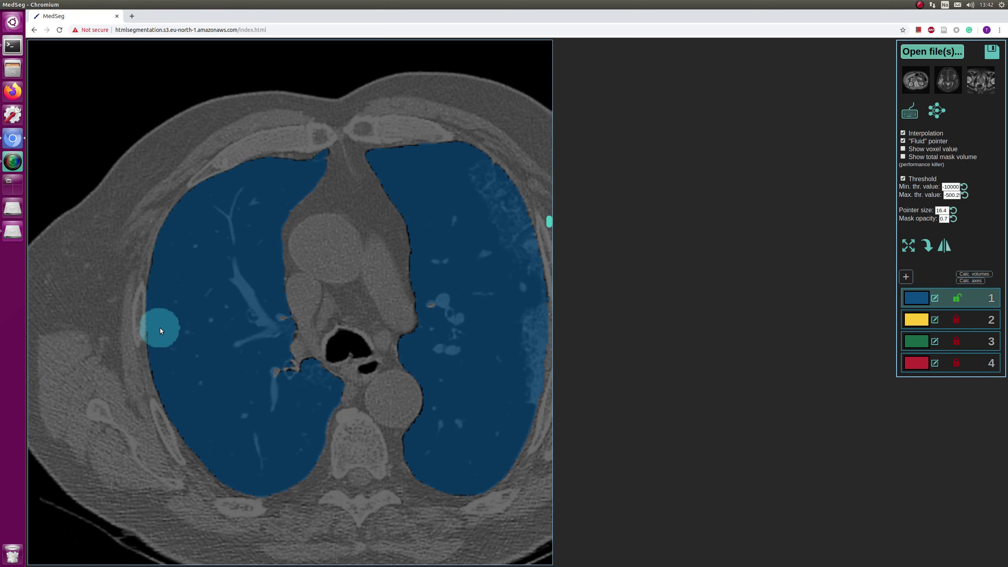
pyautogui.scroll(4, 165, 309)
pyautogui.scroll(2, 158, 307)
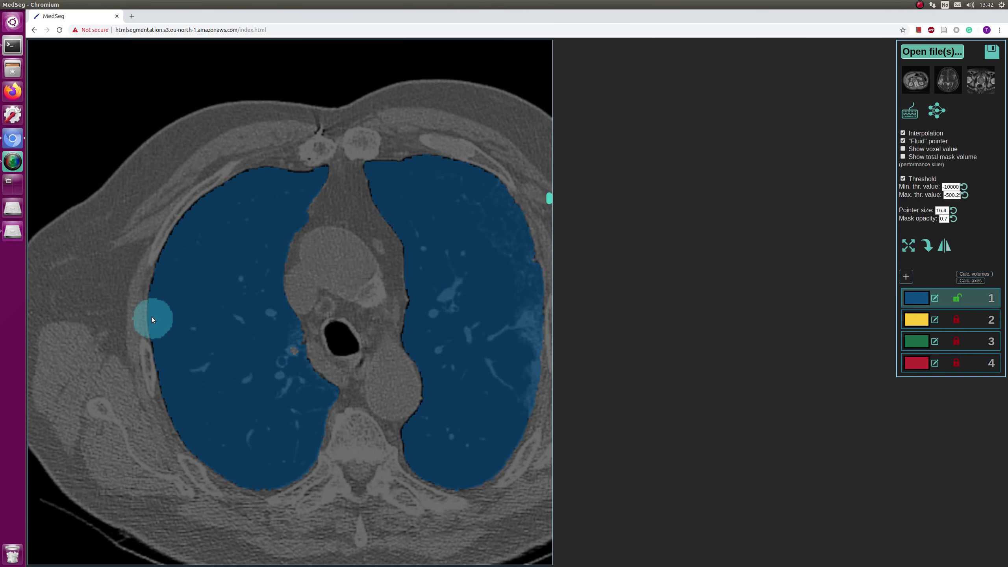
pyautogui.scroll(1, 270, 210)
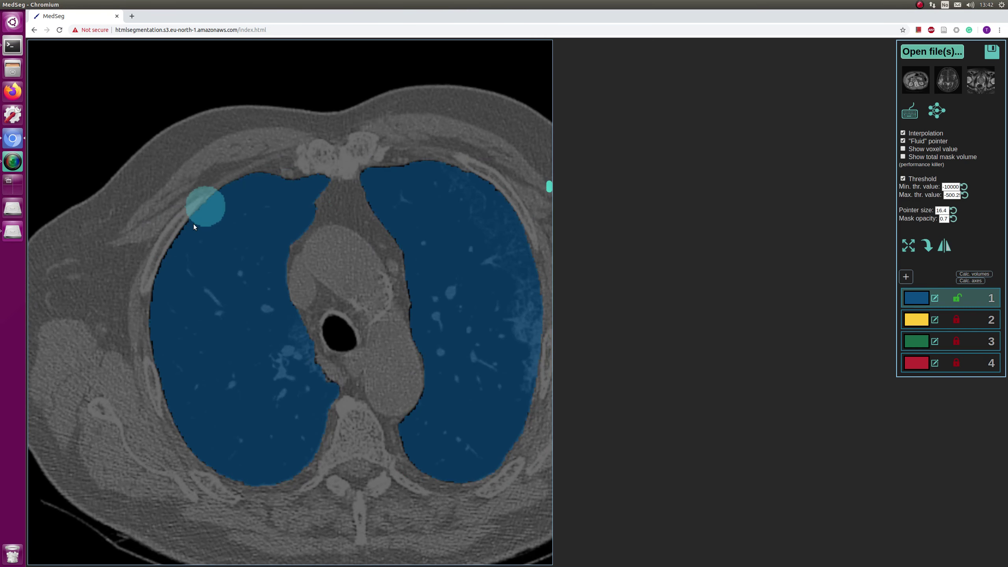
pyautogui.scroll(1, 151, 346)
pyautogui.scroll(2, 243, 232)
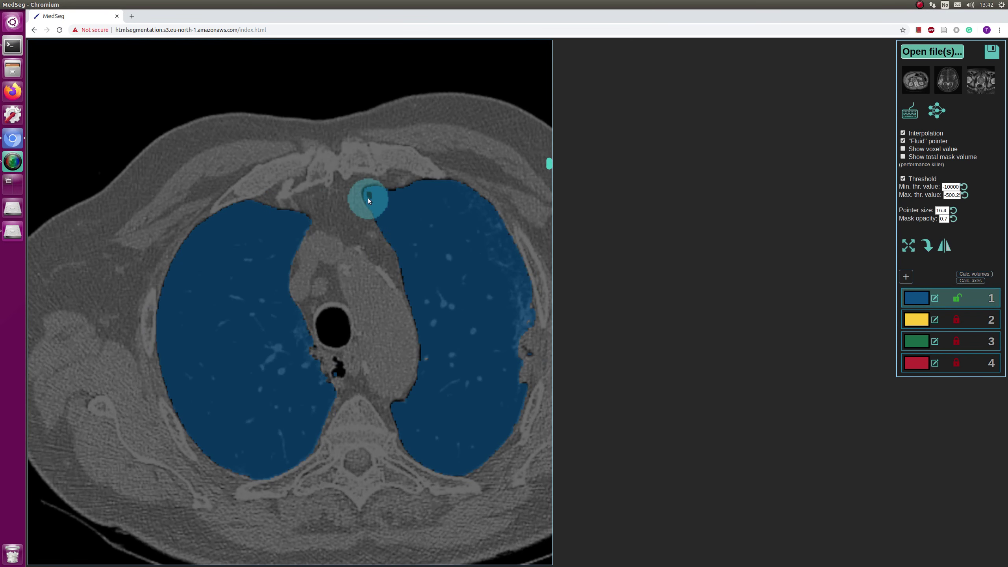
pyautogui.scroll(1, 430, 205)
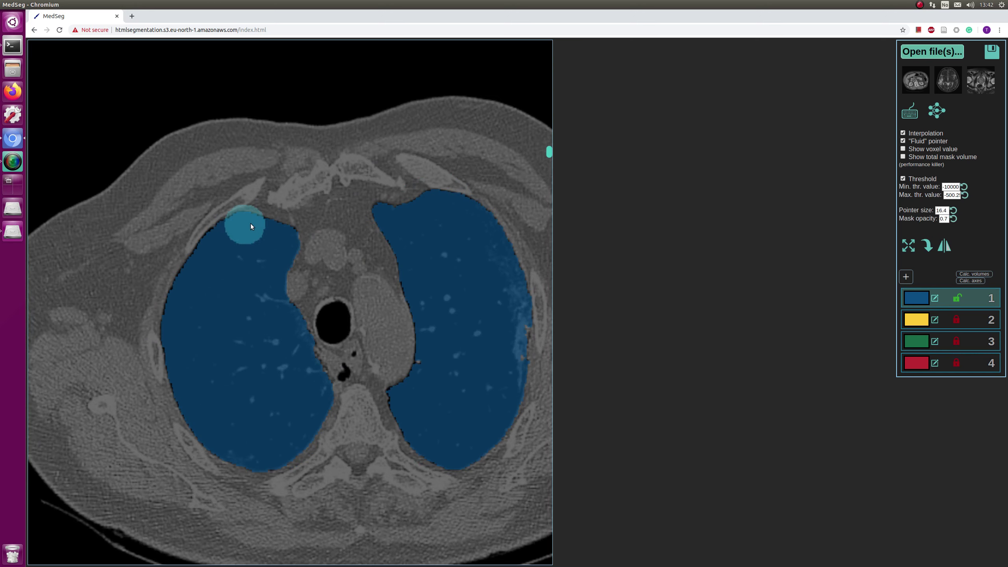
pyautogui.scroll(2, 171, 341)
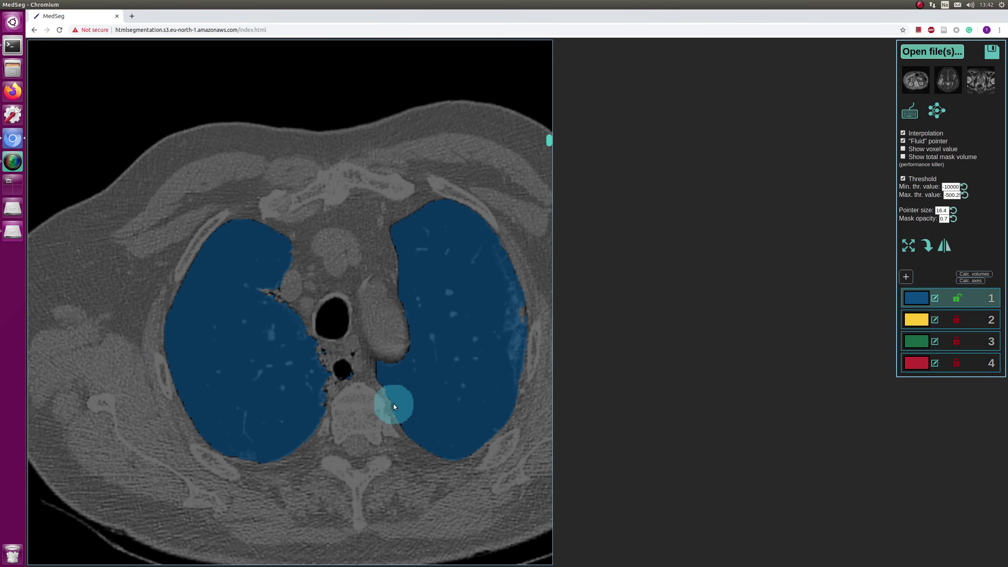
# Fill the dense tissue at the outer edge of the left upper lung with pointer size 8.1 and thresholding off.
pyautogui.scroll(3, 436, 439)
pyautogui.scroll(2, 490, 385)
pyautogui.moveTo(490, 385); pyautogui.dragTo(343, 419)
pyautogui.scroll(-3, 360, 311)
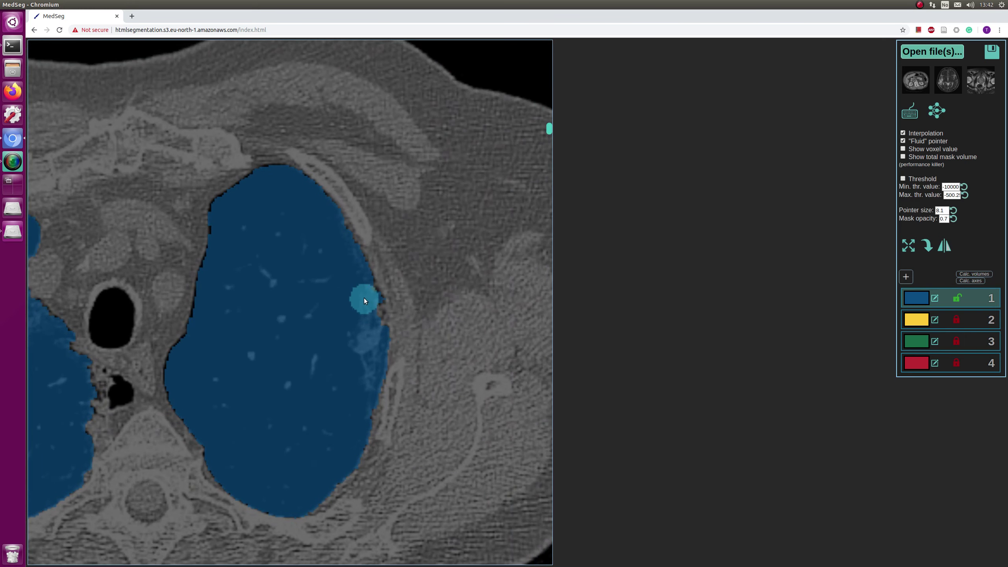
pyautogui.scroll(3, 368, 338)
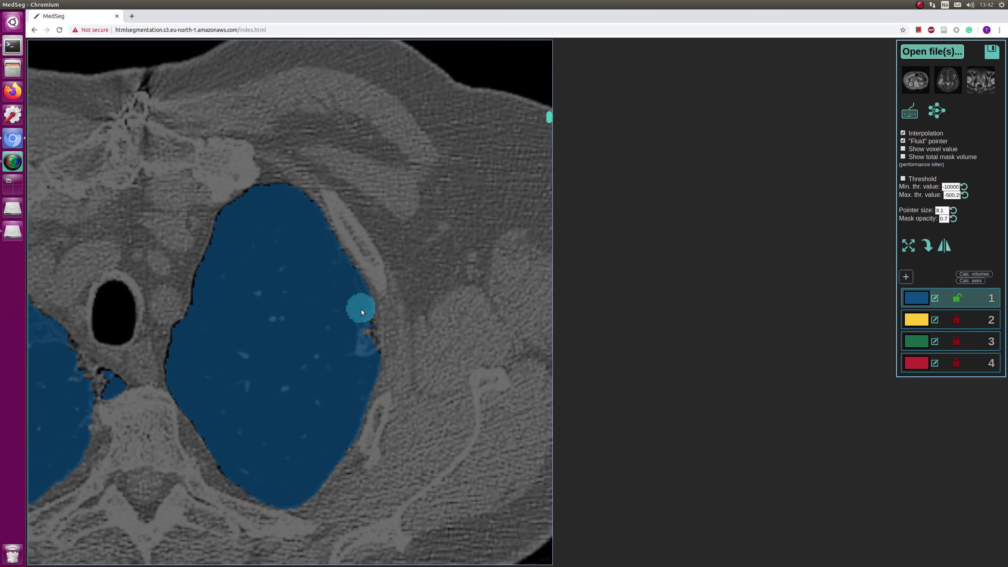
pyautogui.scroll(3, 367, 342)
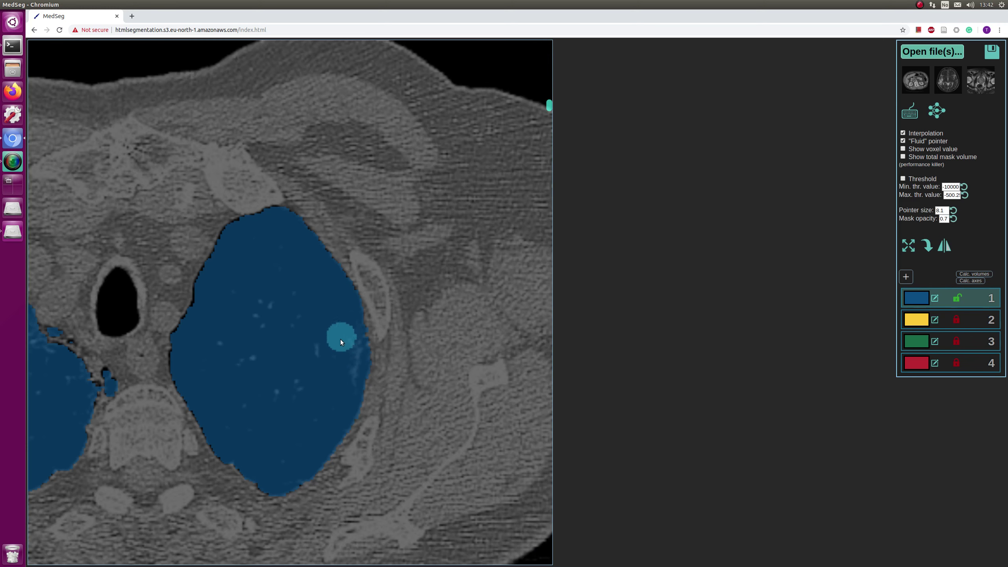
# Turn thresholding on and paint the left lung border with pointer size 10.3 on successive slices towards the apex.
pyautogui.press('t')
pyautogui.scroll(2, 277, 216)
pyautogui.moveTo(277, 217)
pyautogui.mouseDown()
pyautogui.moveTo(196, 291)
pyautogui.moveTo(185, 396)
pyautogui.moveTo(227, 442)
pyautogui.mouseUp()
pyautogui.scroll(3, 227, 441)
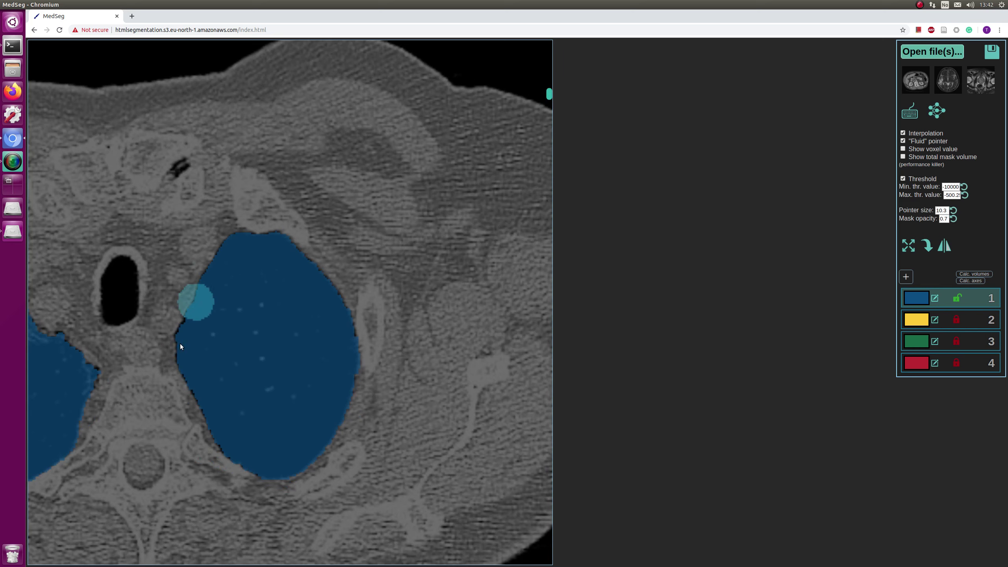
pyautogui.scroll(3, 255, 394)
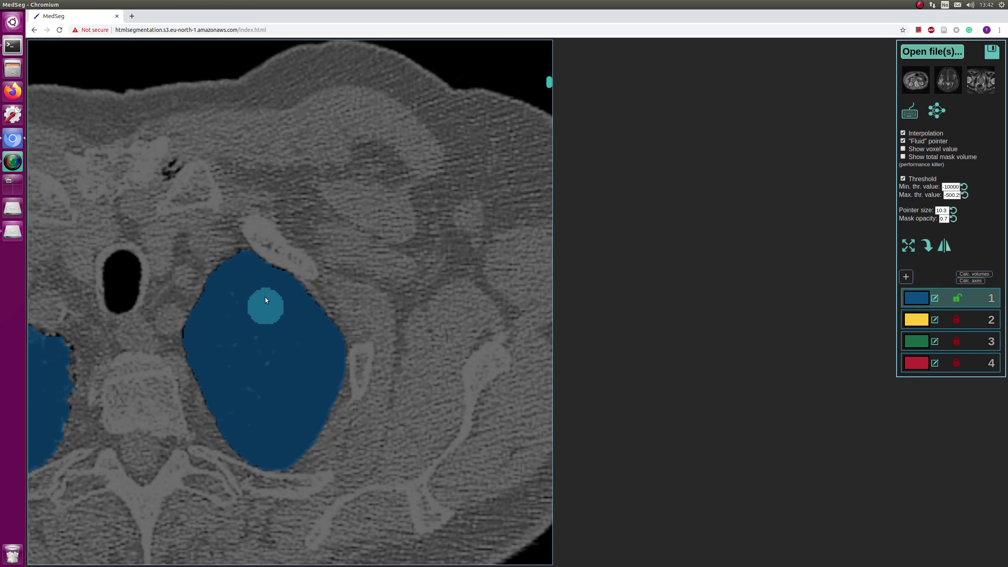
pyautogui.scroll(3, 342, 362)
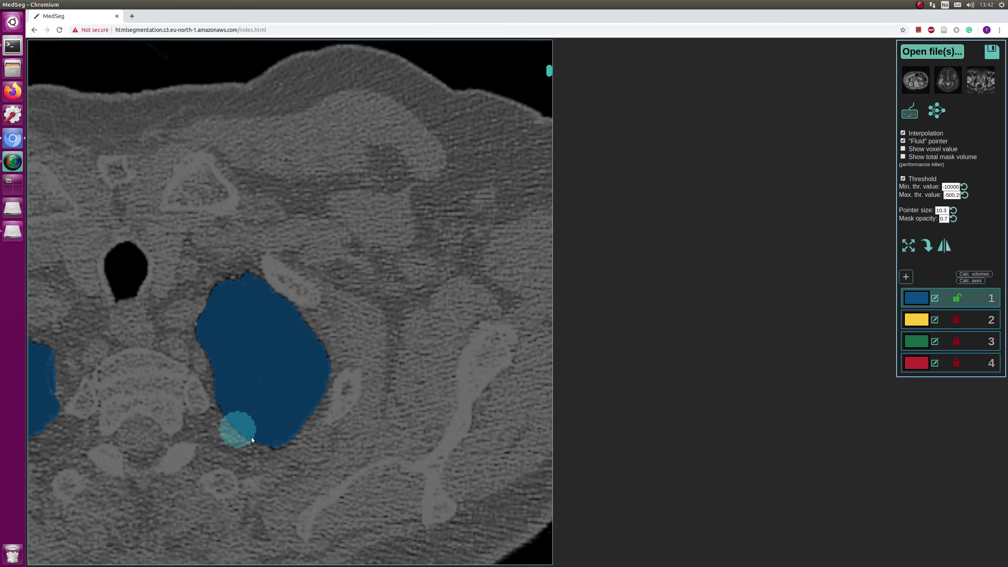
pyautogui.scroll(3, 280, 399)
pyautogui.scroll(3, 272, 416)
# Erase mask 1 from the small bronchi at the left hilum with pointer size 8.4, check the slices above, and turn thresholding off.
pyautogui.scroll(-10, 273, 416)
pyautogui.scroll(-5, 287, 416)
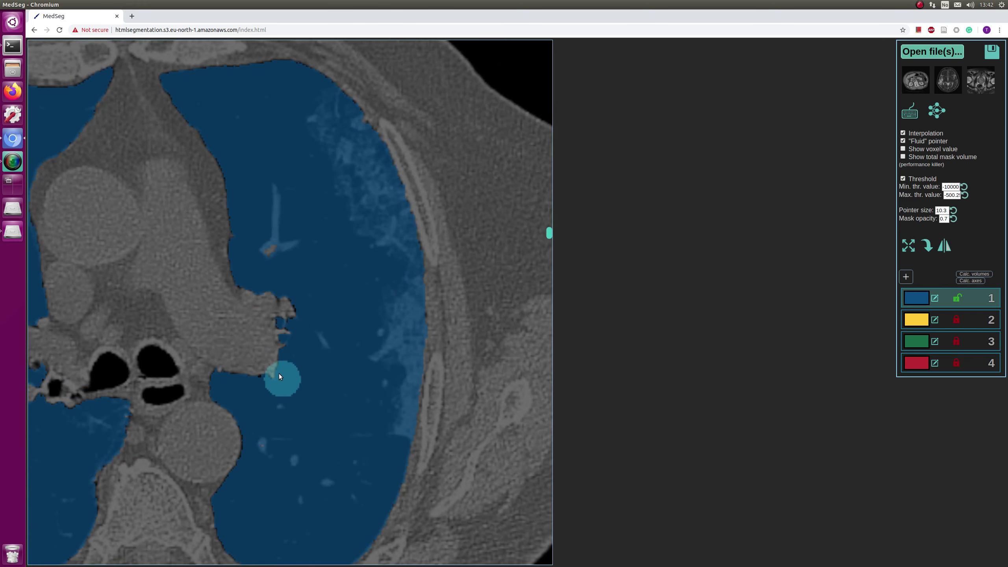
pyautogui.scroll(-2, 266, 322)
pyautogui.rightClick(269, 333)
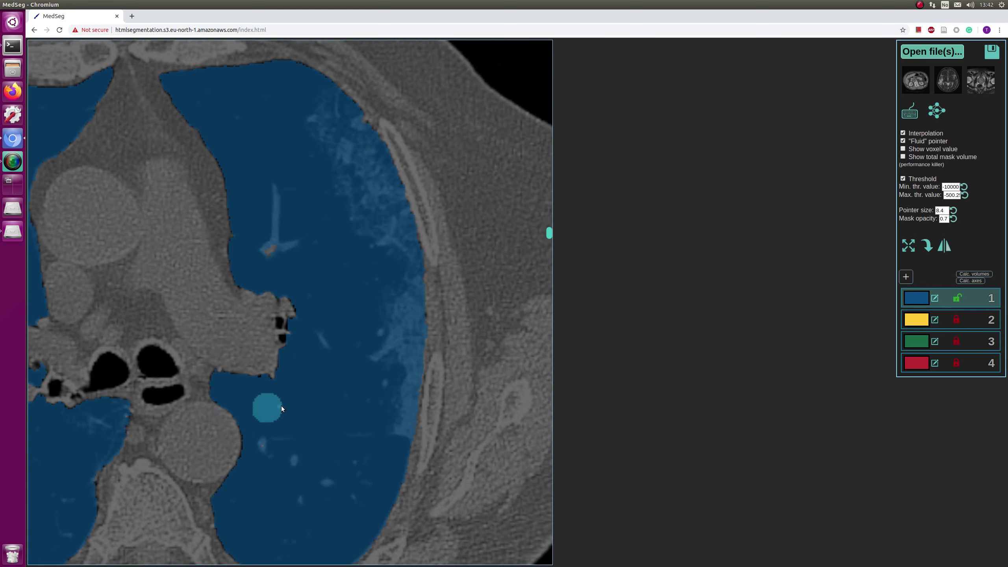
pyautogui.scroll(1, 282, 406)
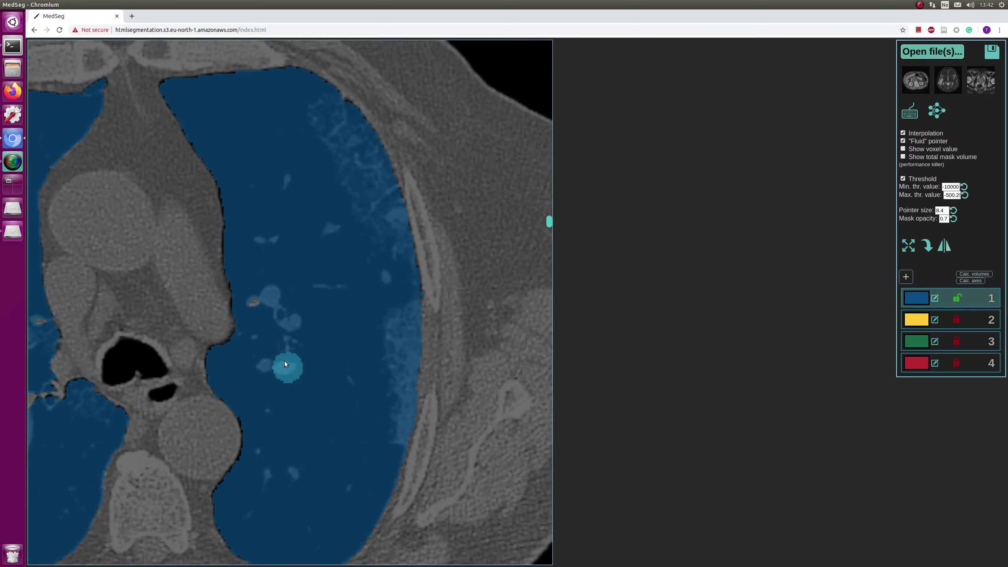
pyautogui.scroll(1, 240, 332)
pyautogui.scroll(-1, 241, 332)
pyautogui.scroll(-5, 198, 428)
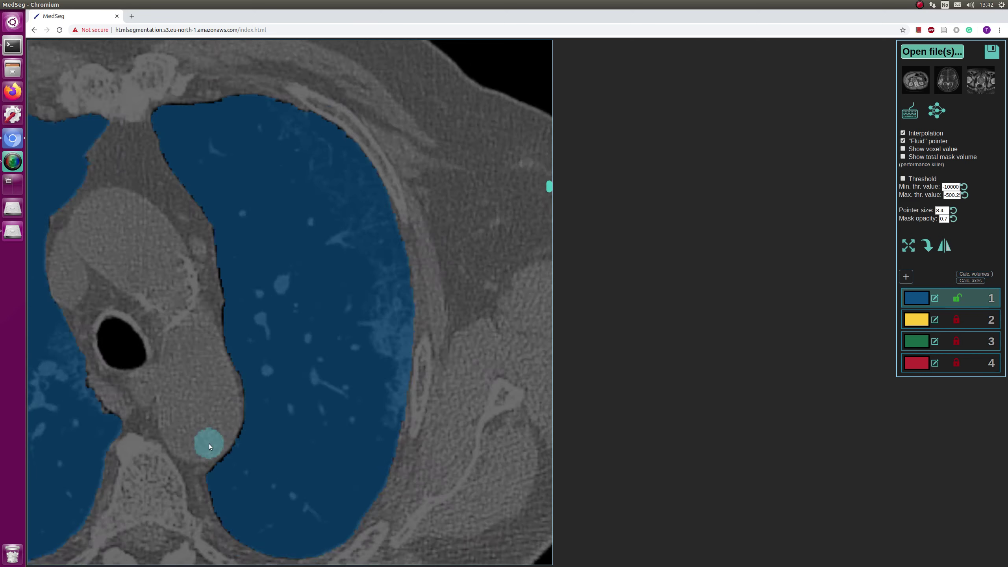
# Erase mask 1 from the left bronchus on a lower slice with pointer size 5.5, and fill the adjacent lung border and vessels with thresholding on.
pyautogui.scroll(-5, 219, 438)
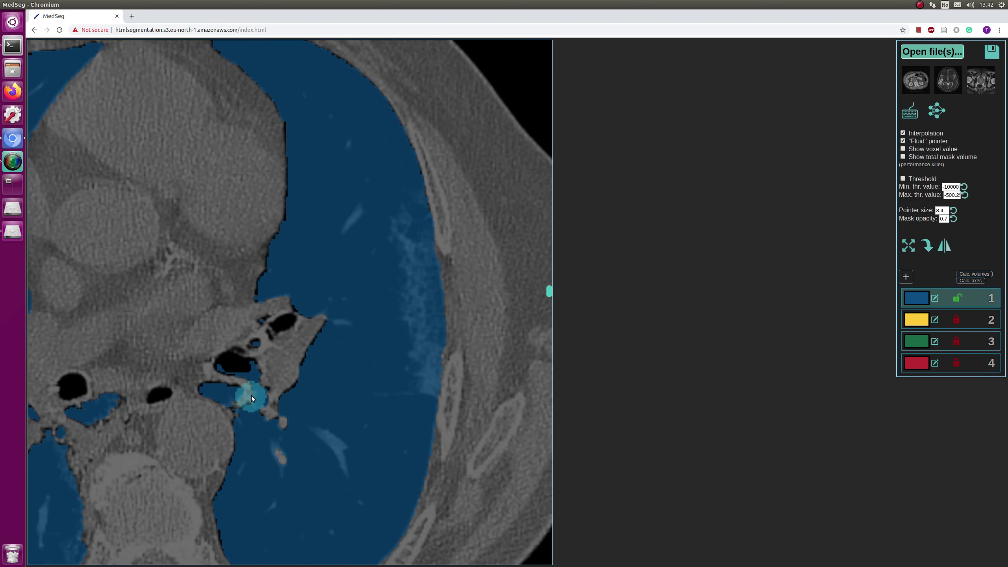
pyautogui.rightClick(251, 366)
pyautogui.rightClick(254, 348)
pyautogui.scroll(2, 279, 372)
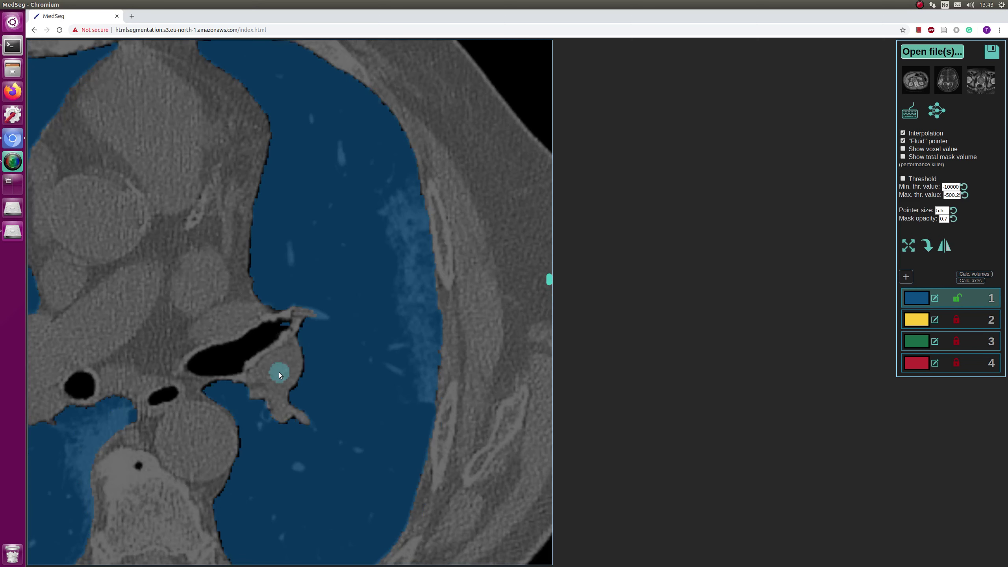
pyautogui.scroll(-4, 279, 372)
pyautogui.scroll(2, 279, 372)
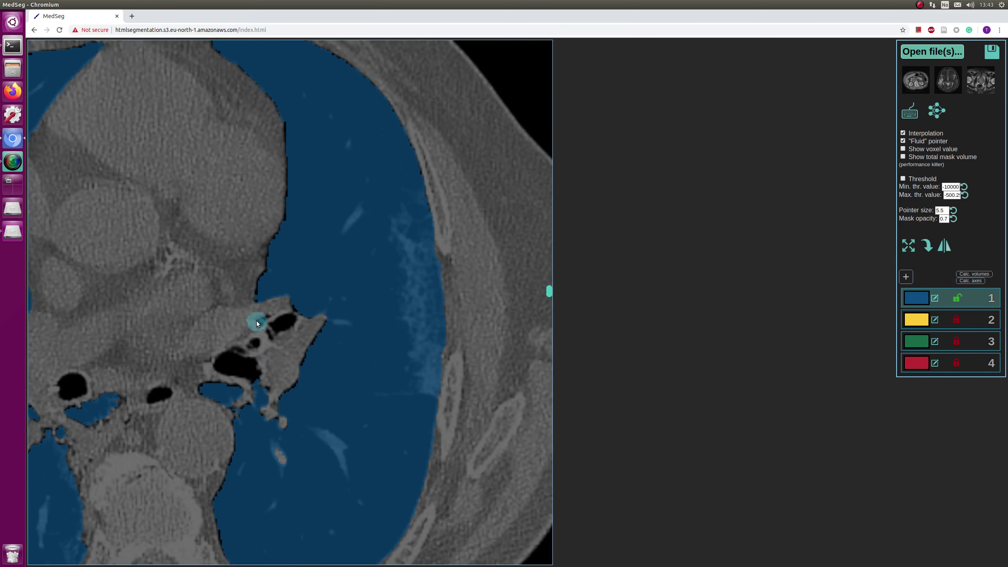
pyautogui.press('t')
pyautogui.moveTo(253, 296); pyautogui.dragTo(298, 300)
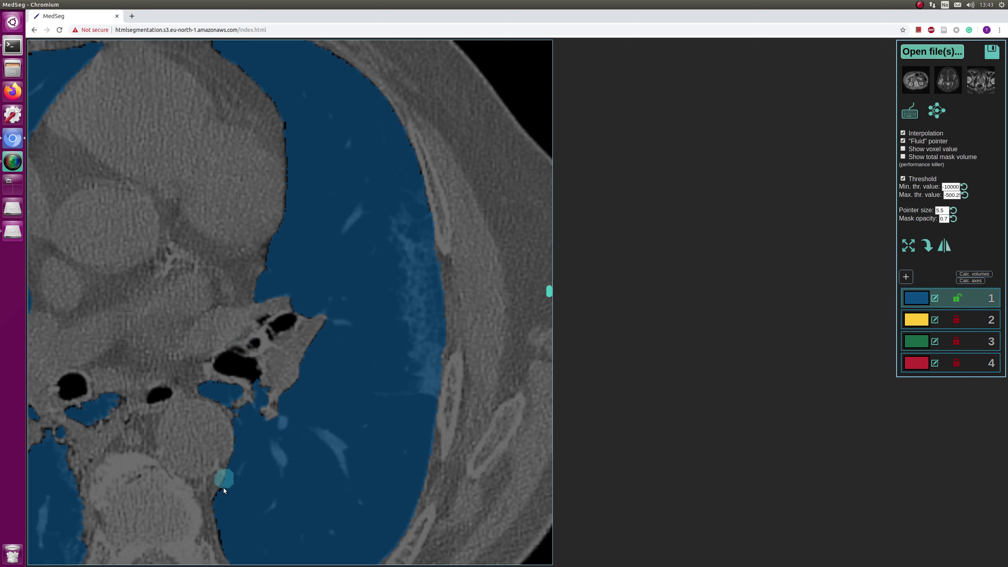
# Paint mask 1 over the dense right lung tissue beside the spine with thresholding off, checking neighbouring slices and reducing the pointer to 4.0.
pyautogui.scroll(-4, 309, 401)
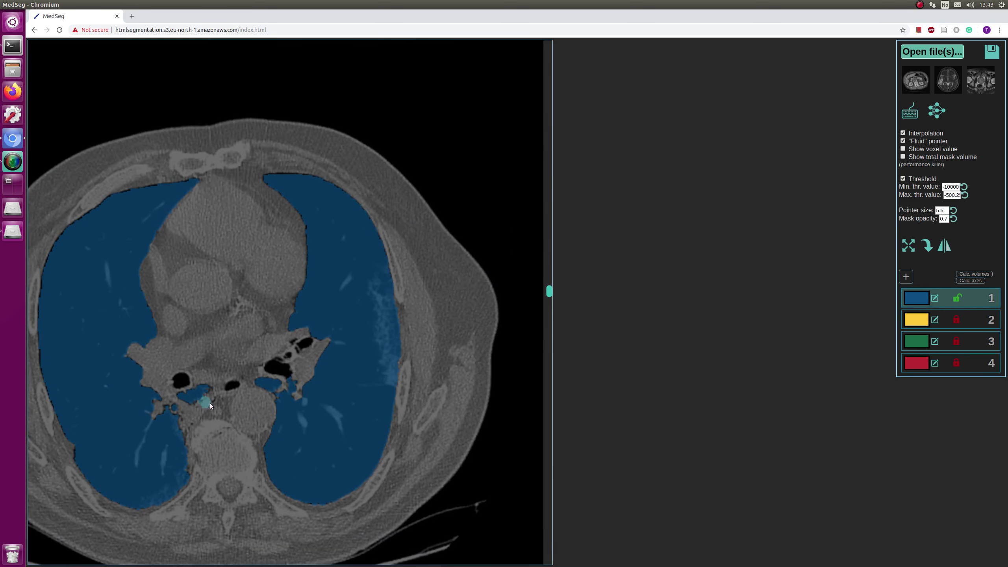
pyautogui.scroll(5, 179, 422)
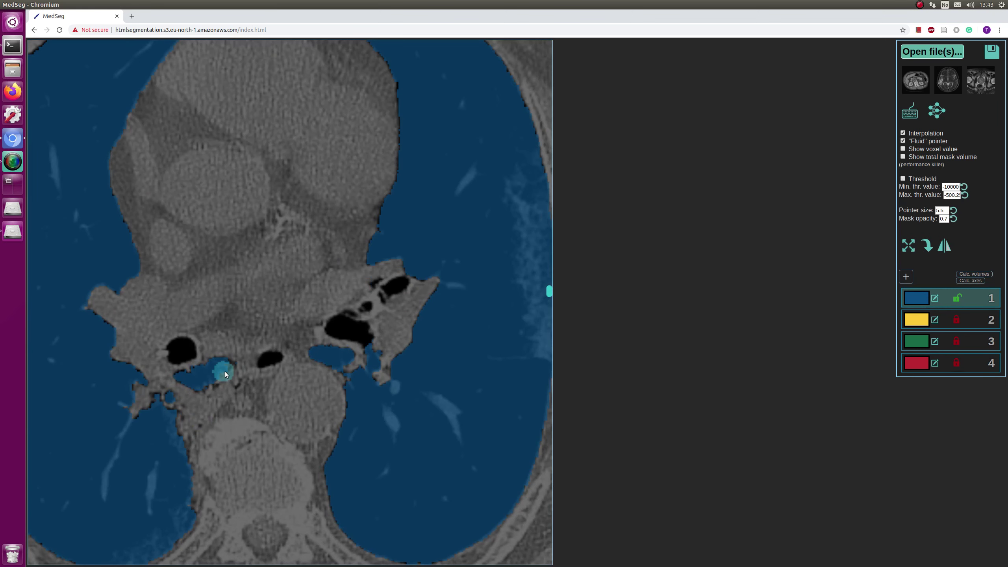
pyautogui.moveTo(228, 374)
pyautogui.mouseDown()
pyautogui.moveTo(190, 430)
pyautogui.moveTo(186, 464)
pyautogui.mouseUp()
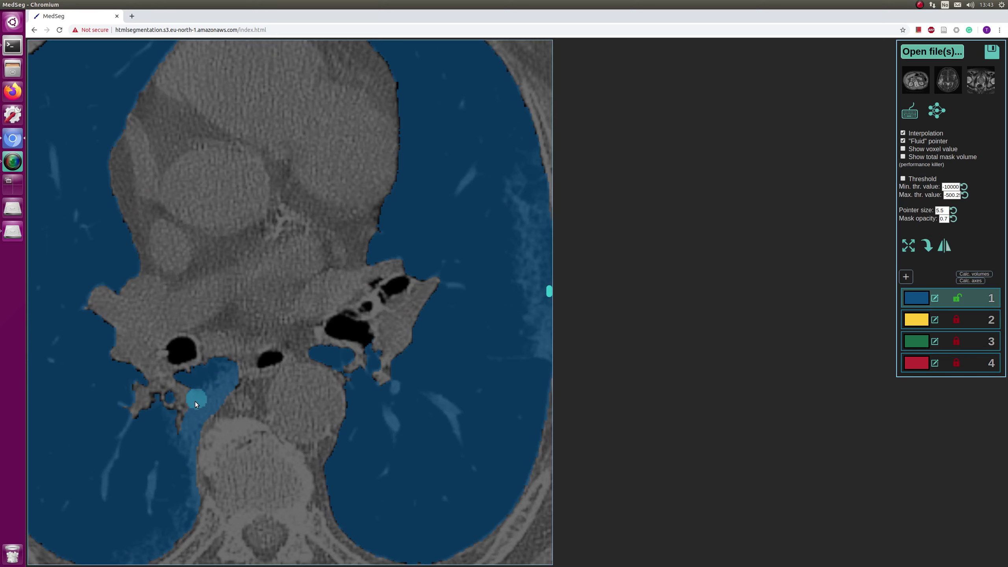
pyautogui.scroll(3, 191, 414)
pyautogui.scroll(-3, 190, 415)
pyautogui.scroll(3, 199, 422)
pyautogui.scroll(-6, 198, 425)
pyautogui.scroll(6, 198, 426)
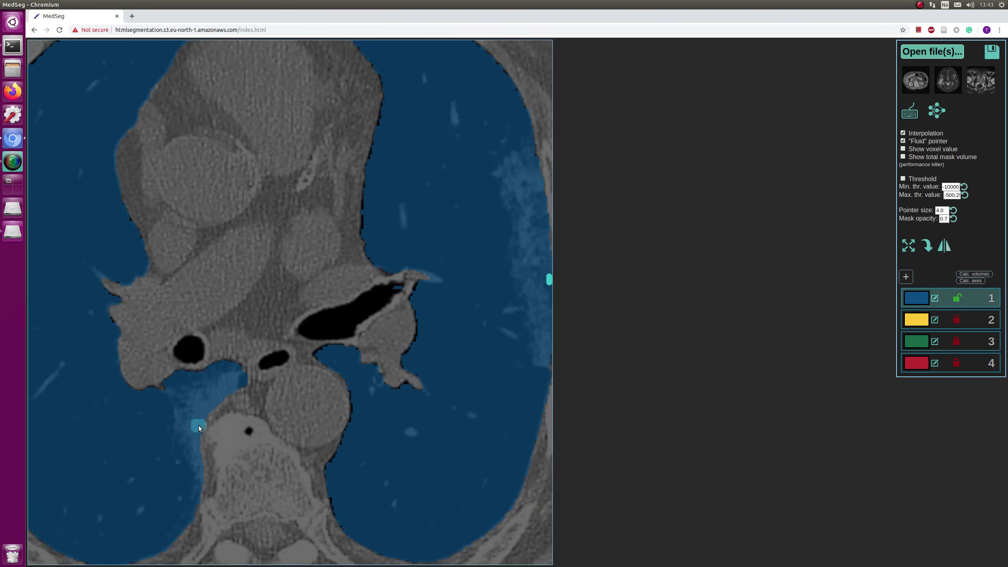
pyautogui.scroll(5, 200, 425)
pyautogui.scroll(-1, 209, 424)
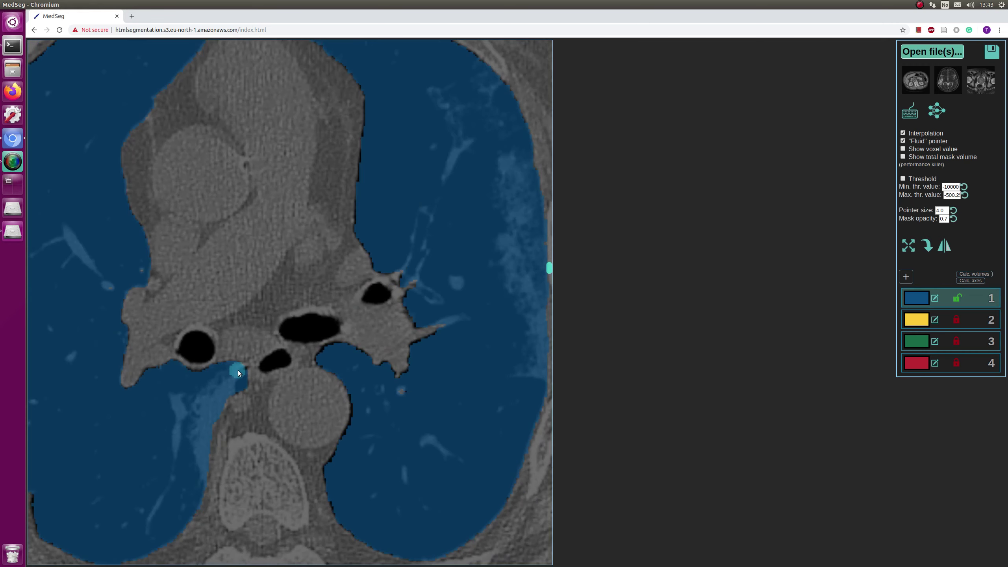
# Touch up the mask around the small bronchi at the right upper hilum with pointer size 2.6 and thresholding on.
pyautogui.scroll(9, 228, 409)
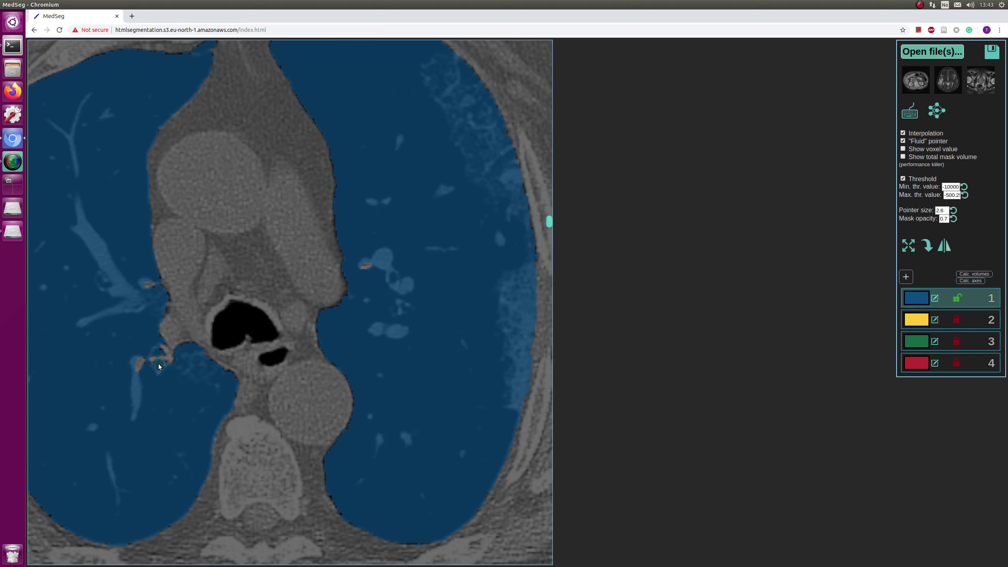
pyautogui.scroll(4, 194, 410)
pyautogui.scroll(-2, 212, 398)
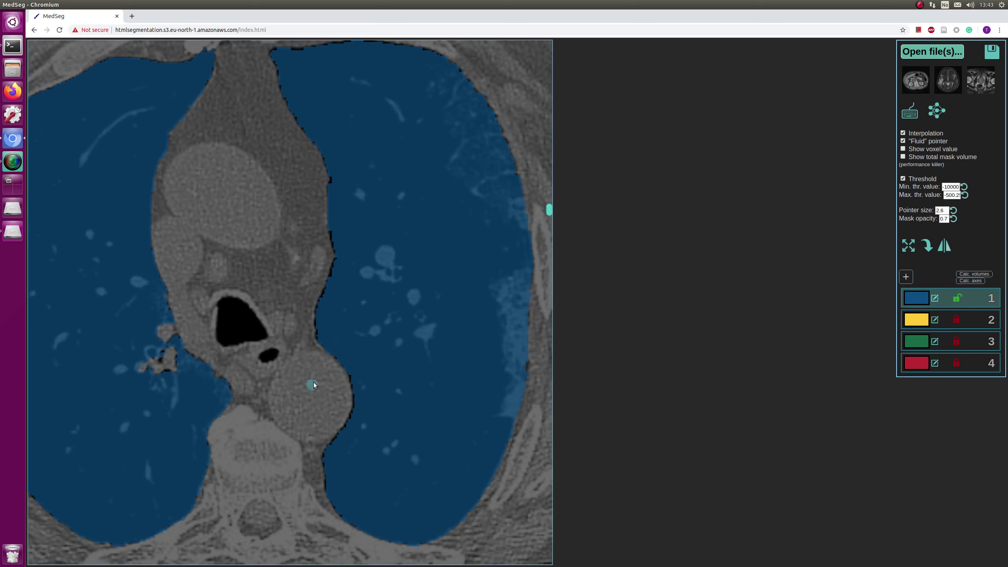
# Paint the mask 1 borders of both lungs on the slices below the aortic arch with pointer size 15.2.
pyautogui.scroll(5, 302, 97)
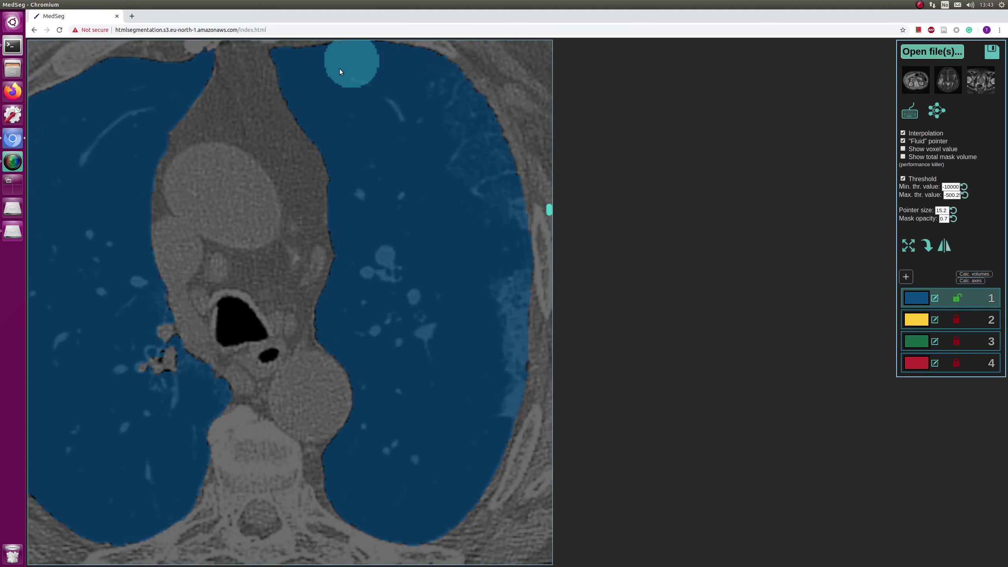
pyautogui.scroll(2, 339, 128)
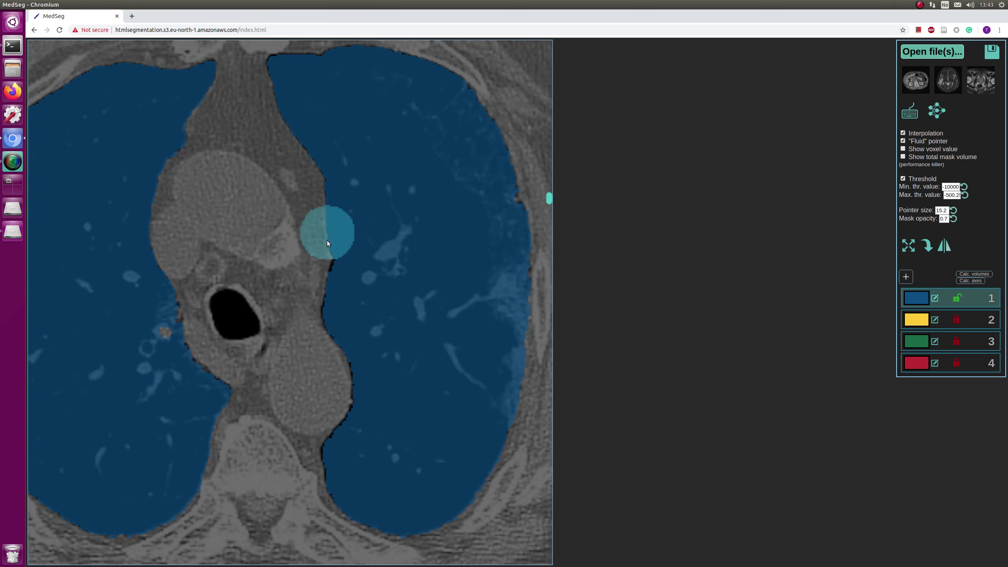
pyautogui.scroll(-3, 327, 320)
pyautogui.scroll(-1, 330, 321)
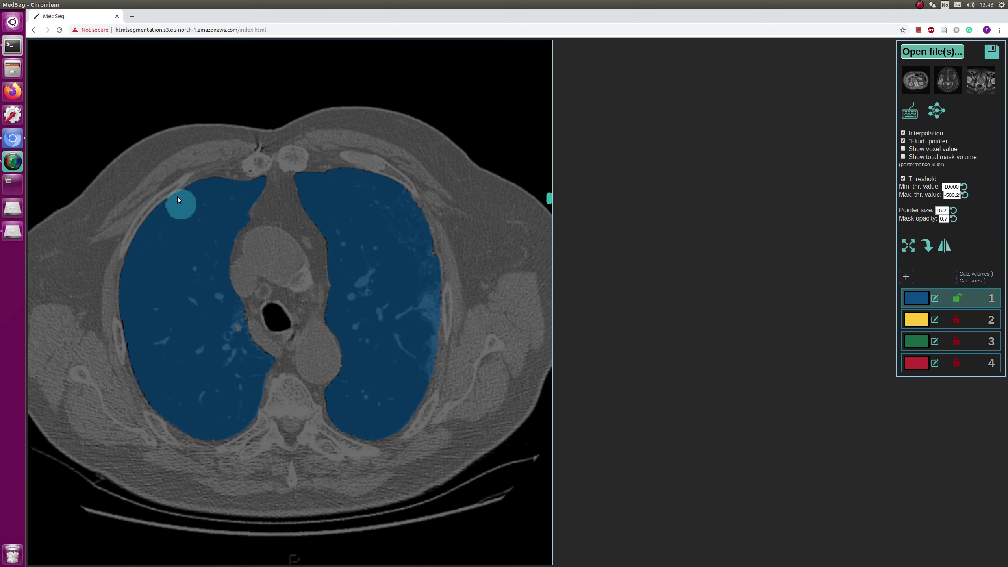
pyautogui.scroll(3, 125, 324)
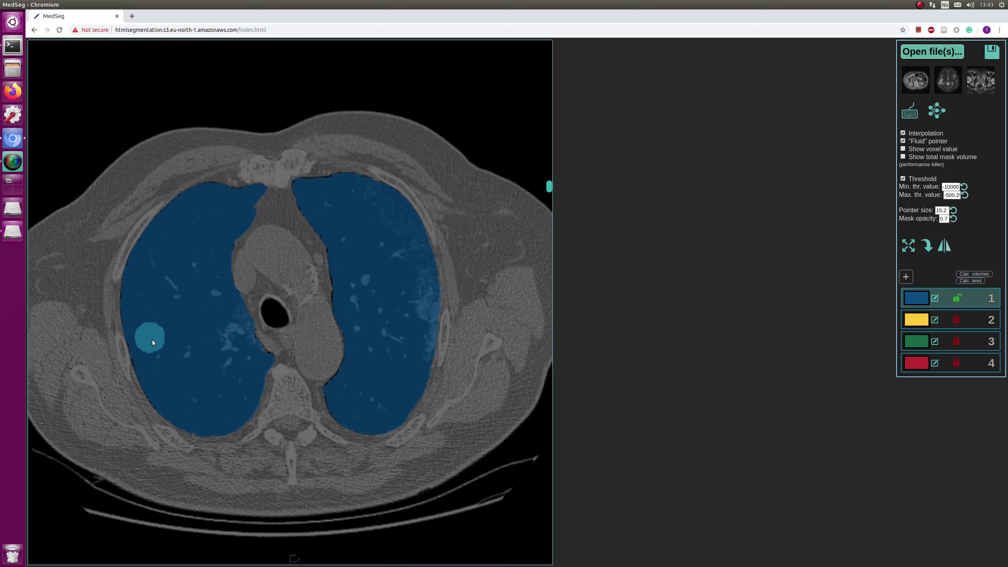
# Examine the dense tissue and air pockets between the trachea and spine across the aortic arch slices, reducing the pointer size to 6.8.
pyautogui.scroll(2, 245, 367)
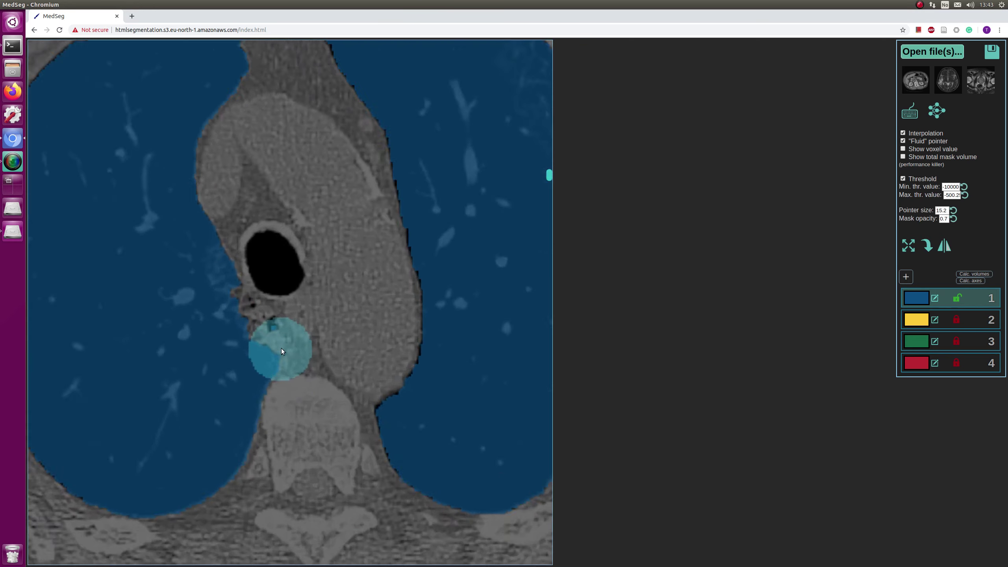
pyautogui.scroll(6, 281, 347)
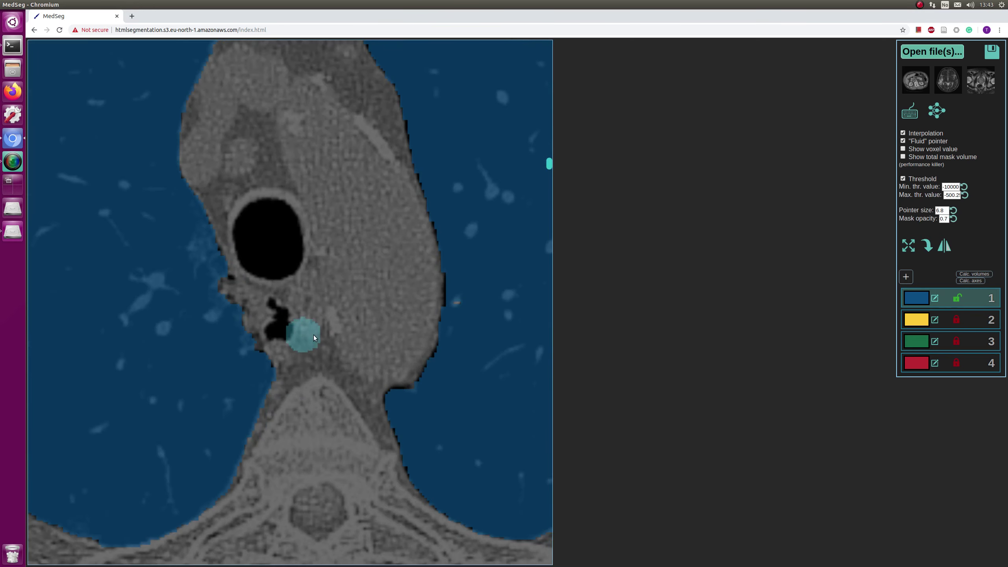
pyautogui.scroll(3, 348, 374)
pyautogui.scroll(-6, 345, 381)
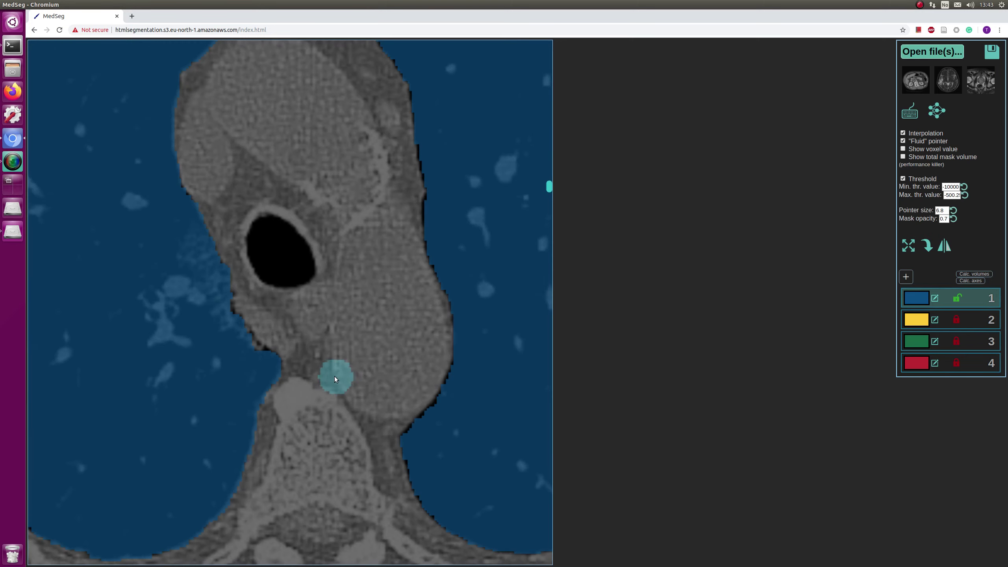
pyautogui.scroll(5, 332, 381)
pyautogui.scroll(-3, 321, 389)
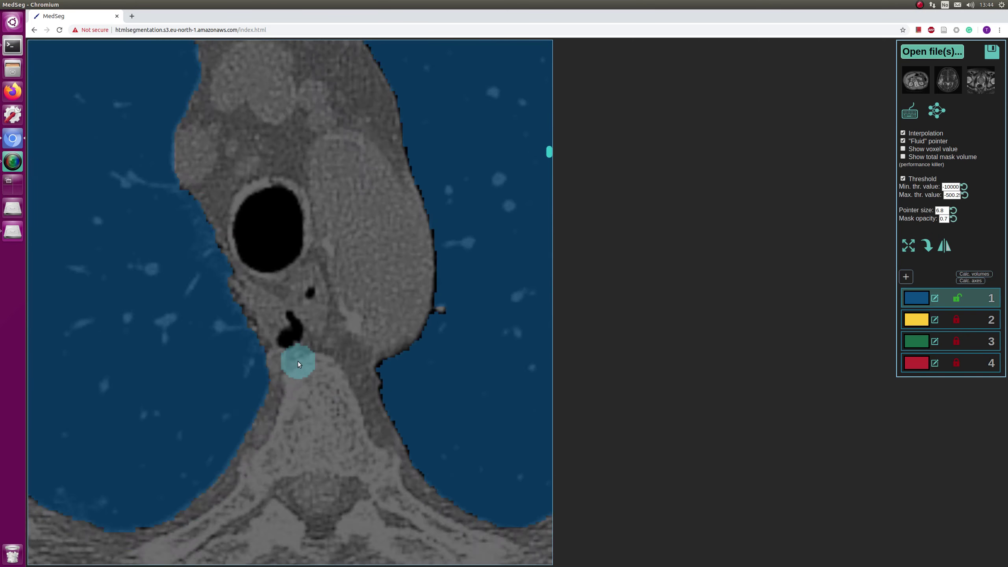
pyautogui.scroll(2, 306, 349)
pyautogui.scroll(-2, 316, 371)
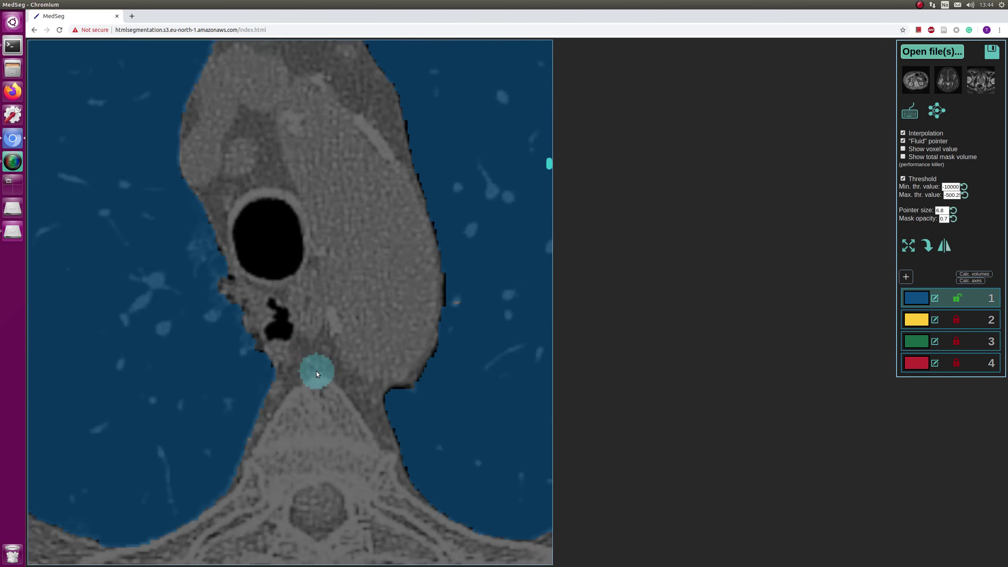
pyautogui.scroll(-3, 316, 371)
pyautogui.scroll(3, 316, 372)
pyautogui.scroll(-2, 317, 372)
pyautogui.scroll(-2, 292, 353)
pyautogui.scroll(2, 264, 320)
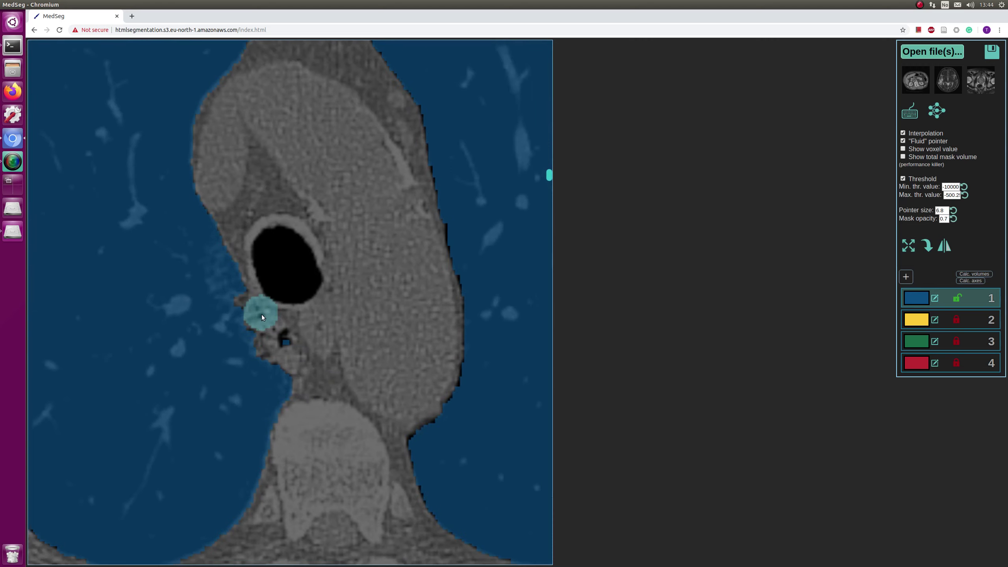
# Paint mask 1 over the dense right lung tissue behind the trachea with thresholding off and pointer size 4.6, checking the neighbouring slices.
pyautogui.moveTo(265, 320); pyautogui.dragTo(321, 404)
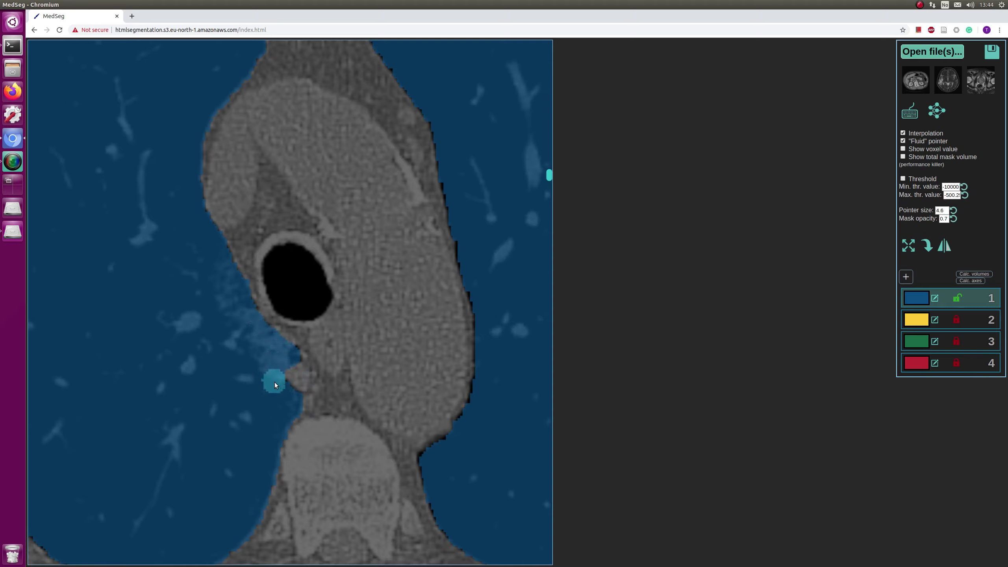
pyautogui.scroll(-1, 305, 397)
pyautogui.scroll(1, 312, 396)
pyautogui.scroll(-1, 300, 377)
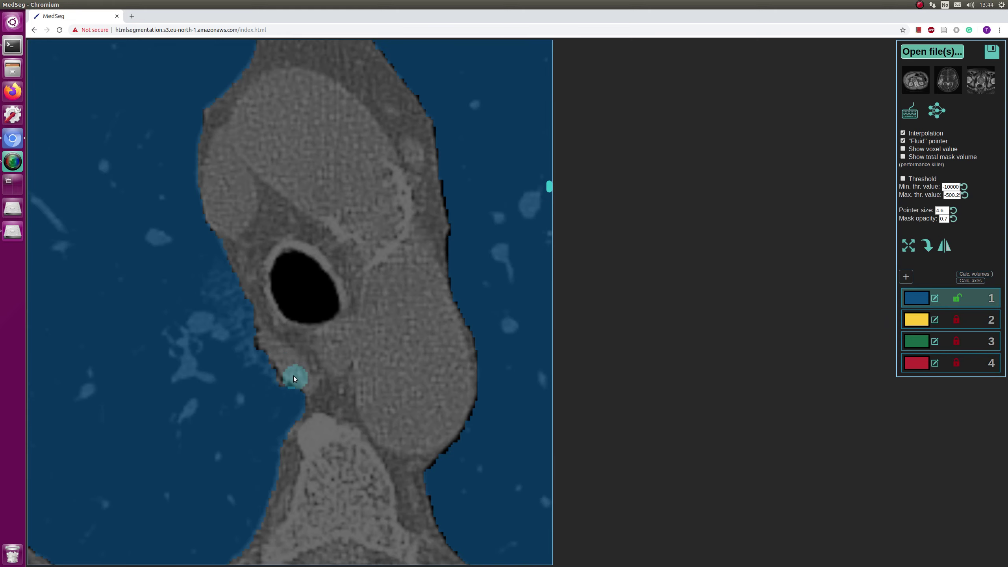
pyautogui.scroll(-3, 308, 391)
pyautogui.scroll(-5, 267, 339)
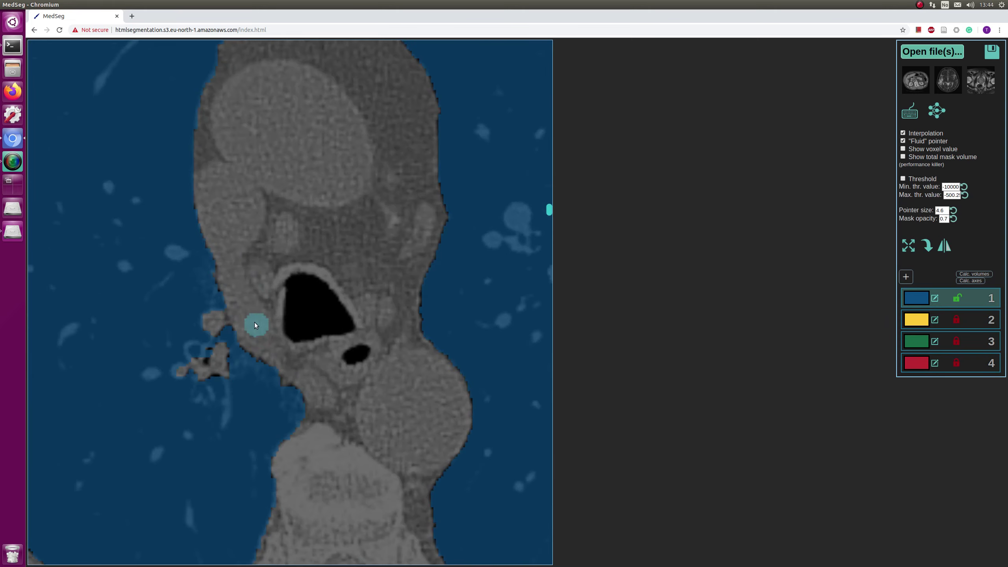
pyautogui.scroll(5, 244, 221)
pyautogui.scroll(15, 258, 337)
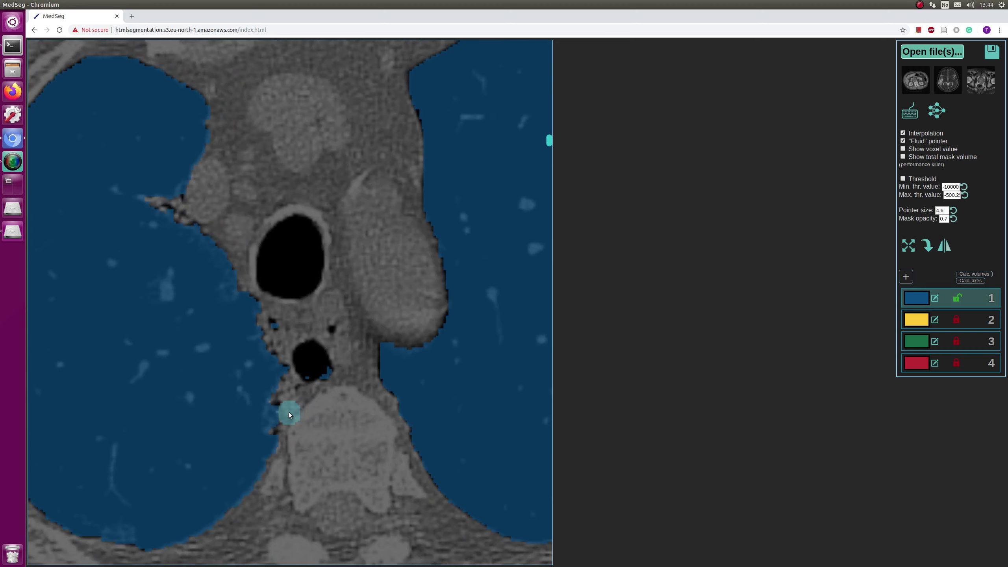
# Paint mask 1 over the air pocket and dense right lung tissue beside the spine on the arch slices, raising the pointer size from 5.3 to 7.2.
pyautogui.scroll(-6, 289, 411)
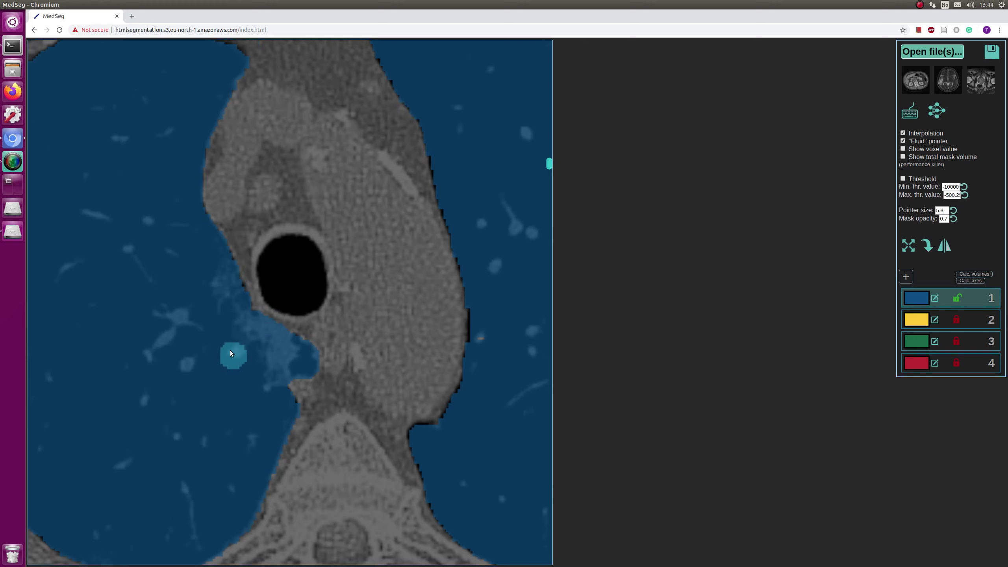
pyautogui.scroll(-3, 238, 333)
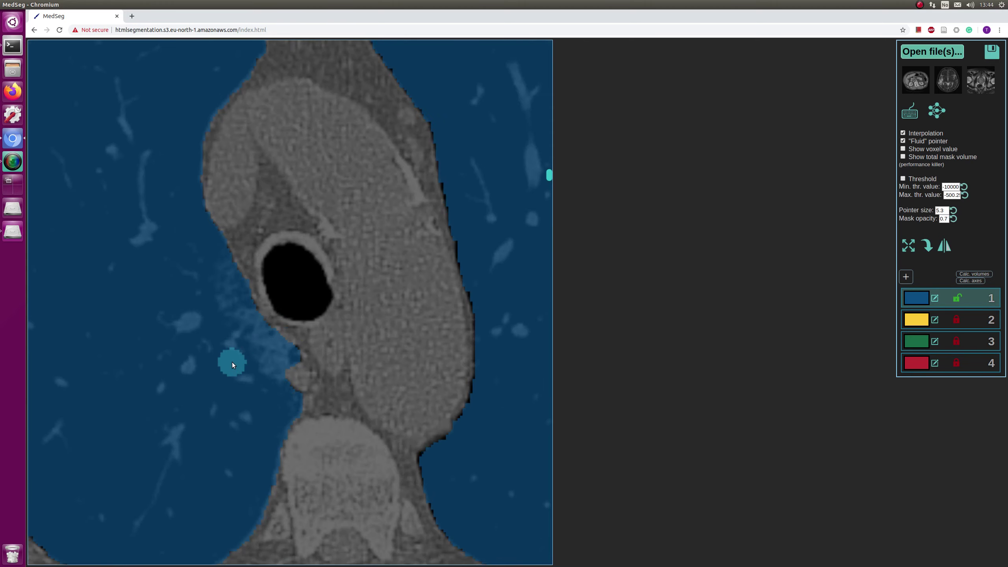
pyautogui.scroll(-3, 232, 368)
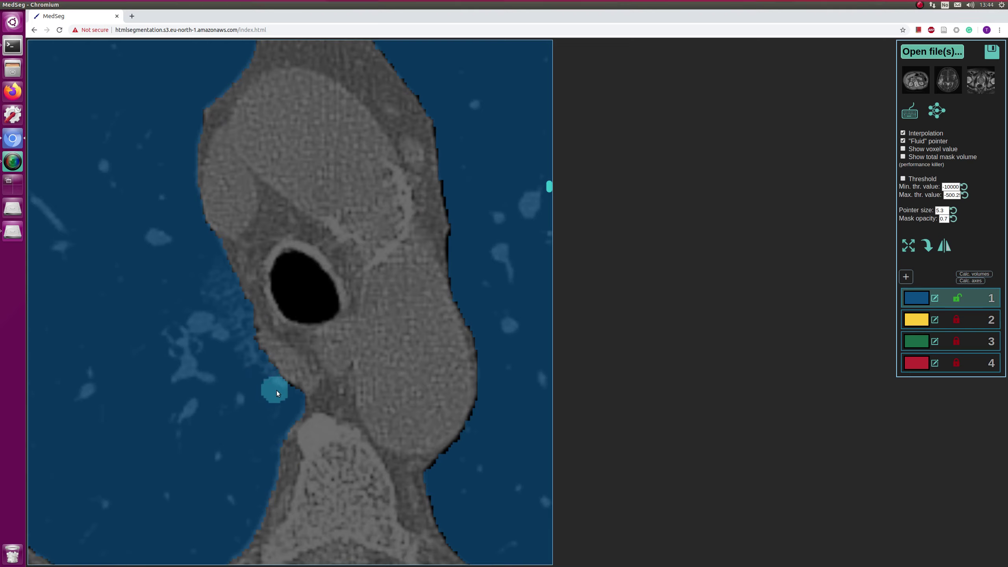
pyautogui.scroll(9, 235, 357)
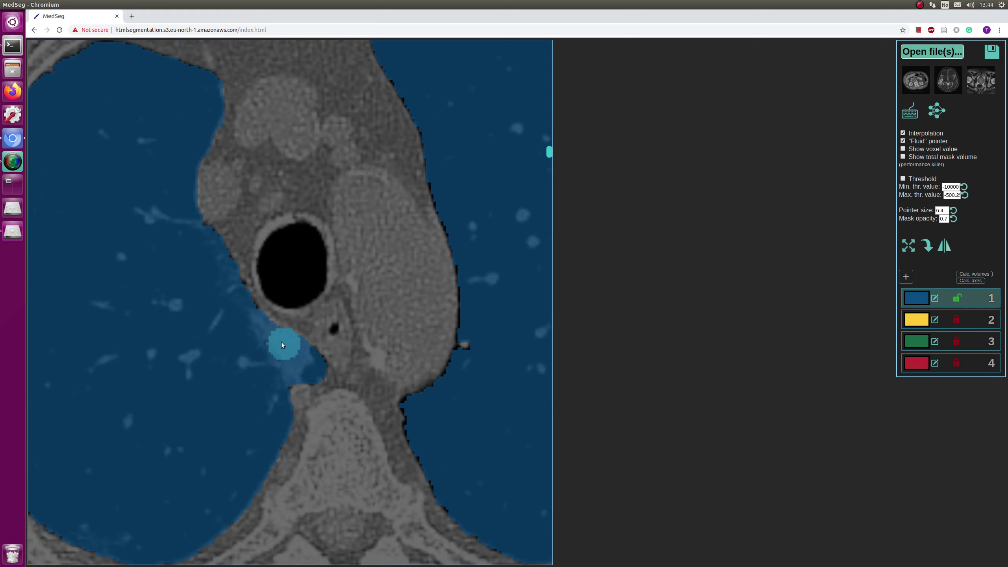
pyautogui.scroll(3, 269, 357)
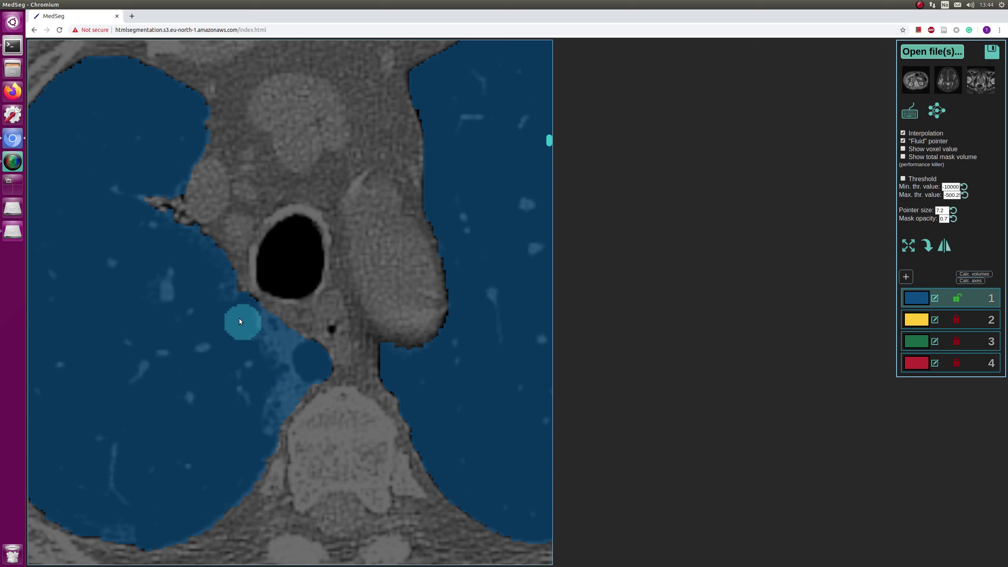
# Fill the medial right lung edge and its air pocket on the slices from above the aortic arch towards the apex with pointer size 7.2.
pyautogui.scroll(3, 226, 364)
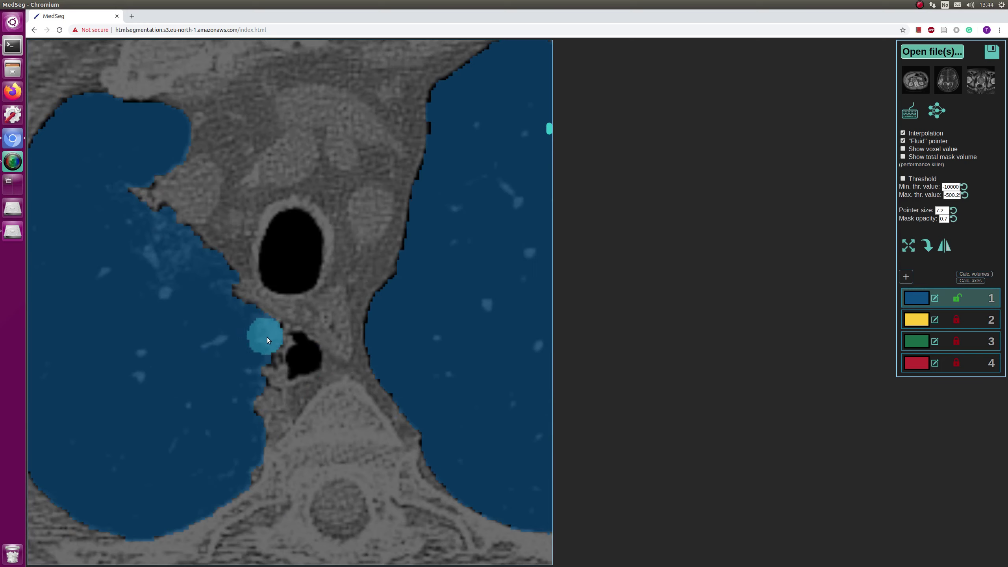
pyautogui.moveTo(303, 360); pyautogui.dragTo(268, 383)
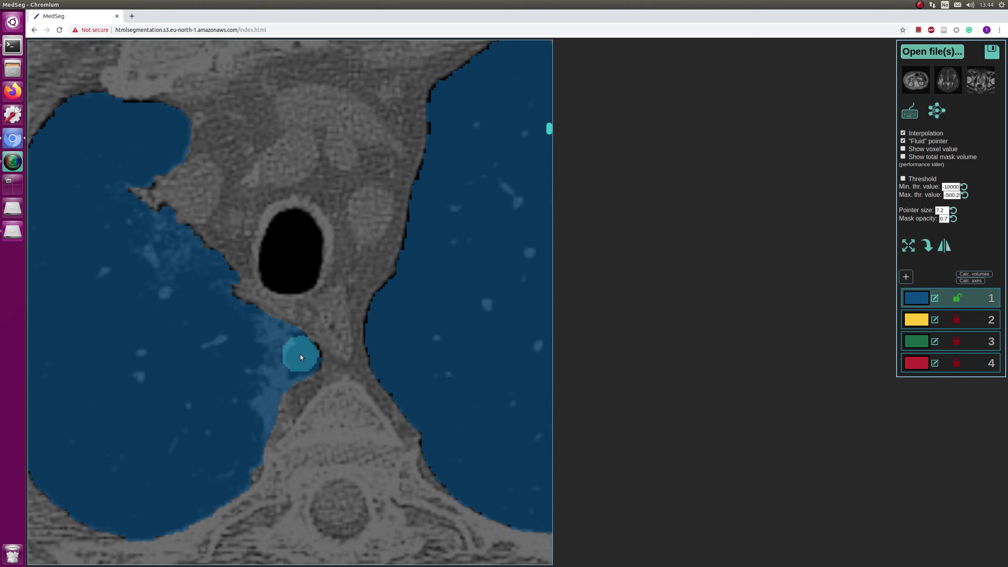
pyautogui.scroll(3, 277, 366)
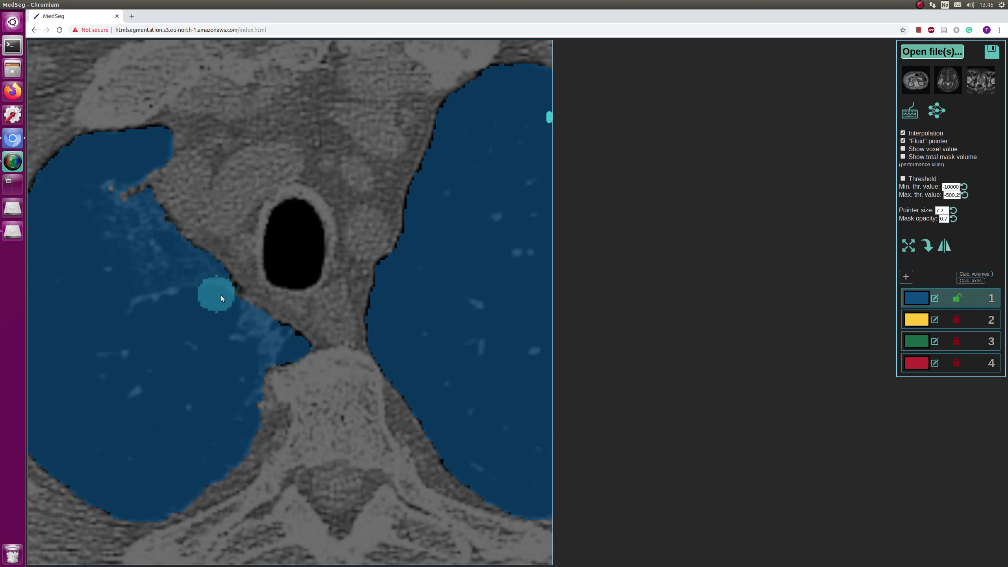
pyautogui.scroll(3, 219, 326)
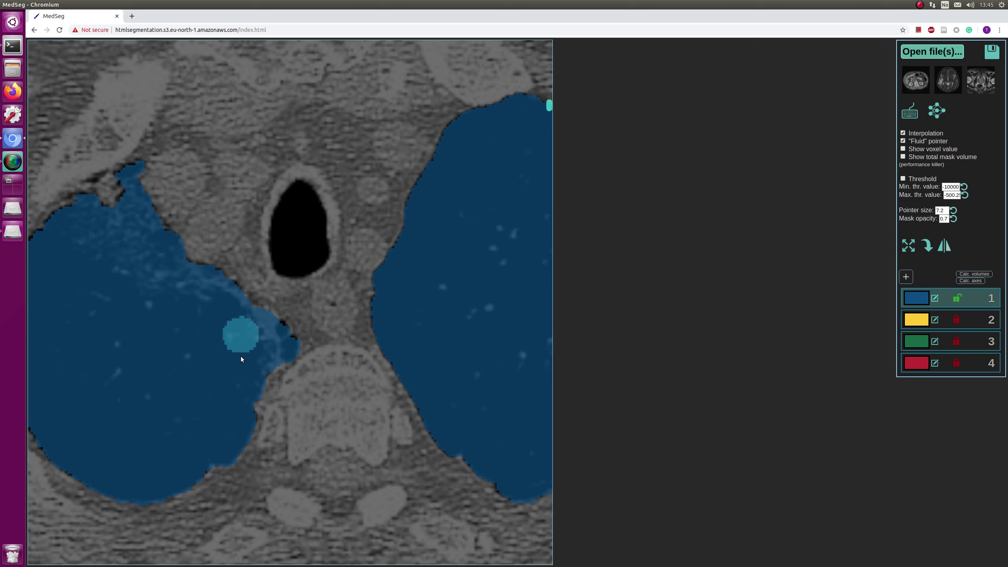
pyautogui.scroll(3, 241, 360)
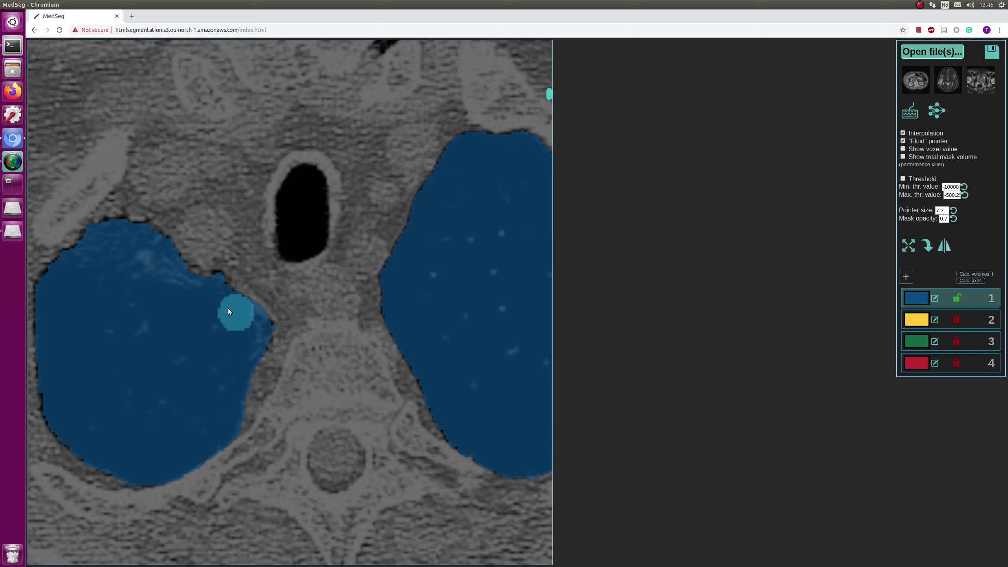
# Paint the outer borders of the right lung apex with thresholding on, varying the pointer size between 8.1 and 11.4.
pyautogui.moveTo(224, 331); pyautogui.dragTo(318, 383)
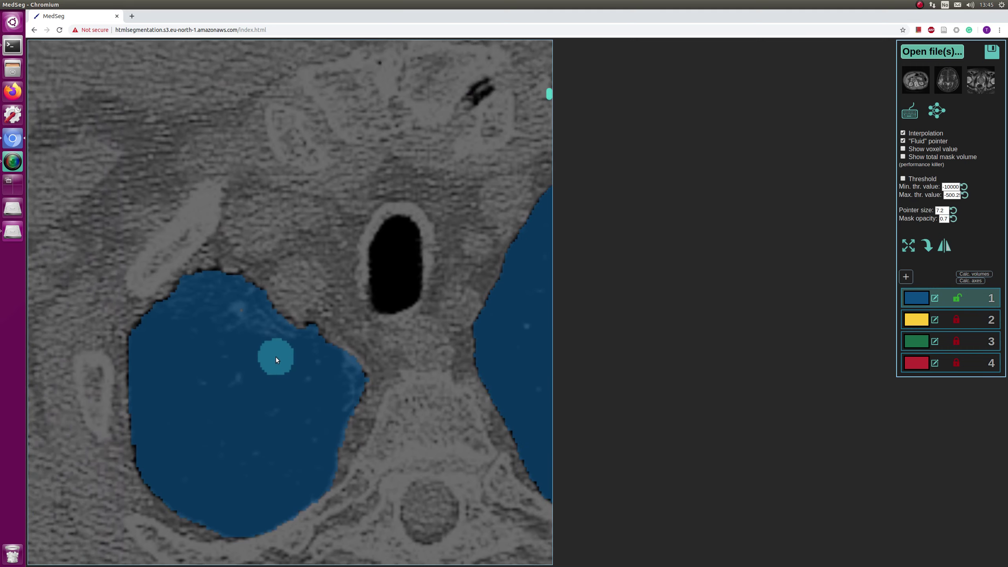
pyautogui.press('+')
pyautogui.press('+')
pyautogui.moveTo(271, 346)
pyautogui.mouseDown()
pyautogui.moveTo(224, 278)
pyautogui.moveTo(141, 372)
pyautogui.moveTo(274, 430)
pyautogui.moveTo(239, 352)
pyautogui.mouseUp()
pyautogui.scroll(3, 239, 353)
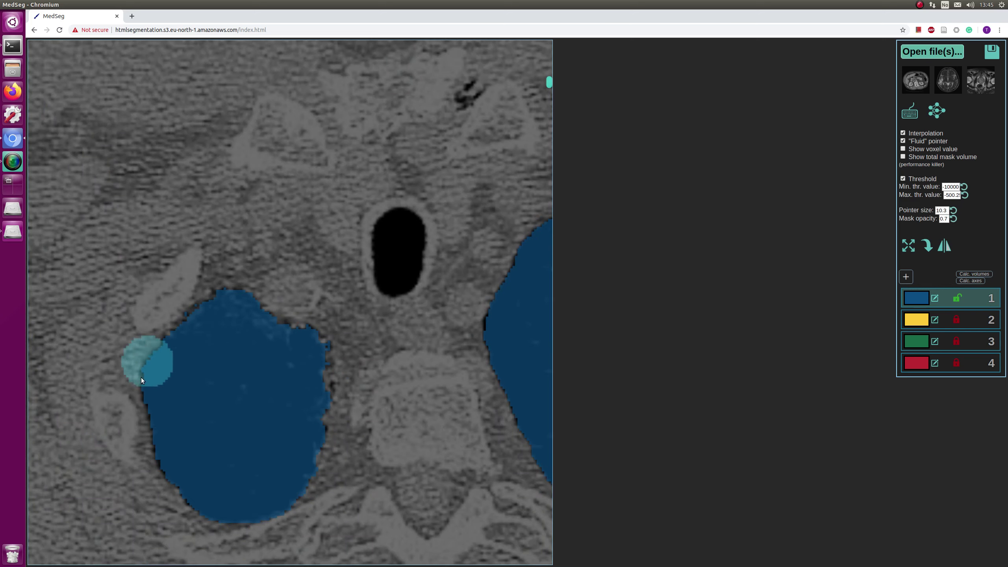
pyautogui.scroll(-1, 186, 318)
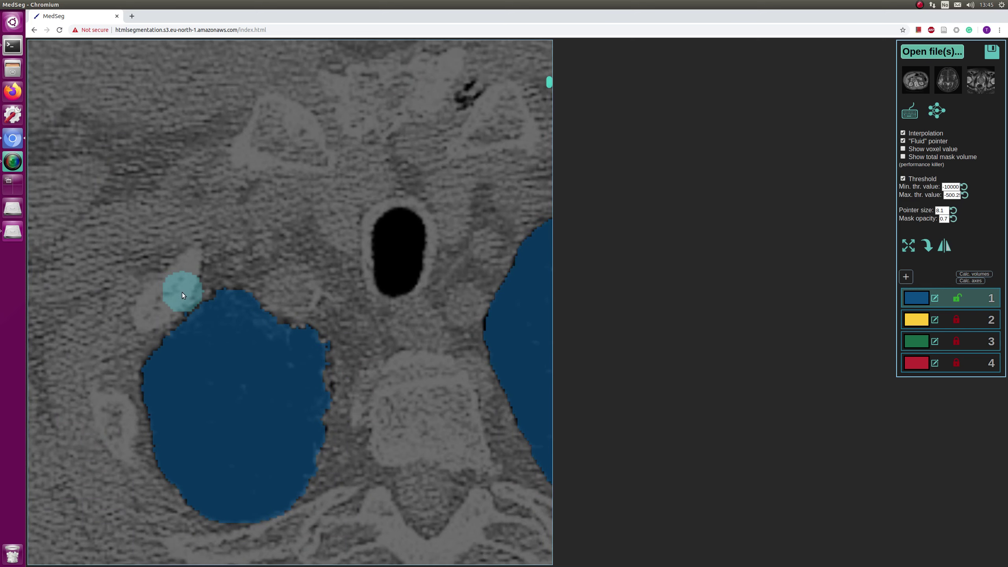
pyautogui.scroll(-5, 280, 379)
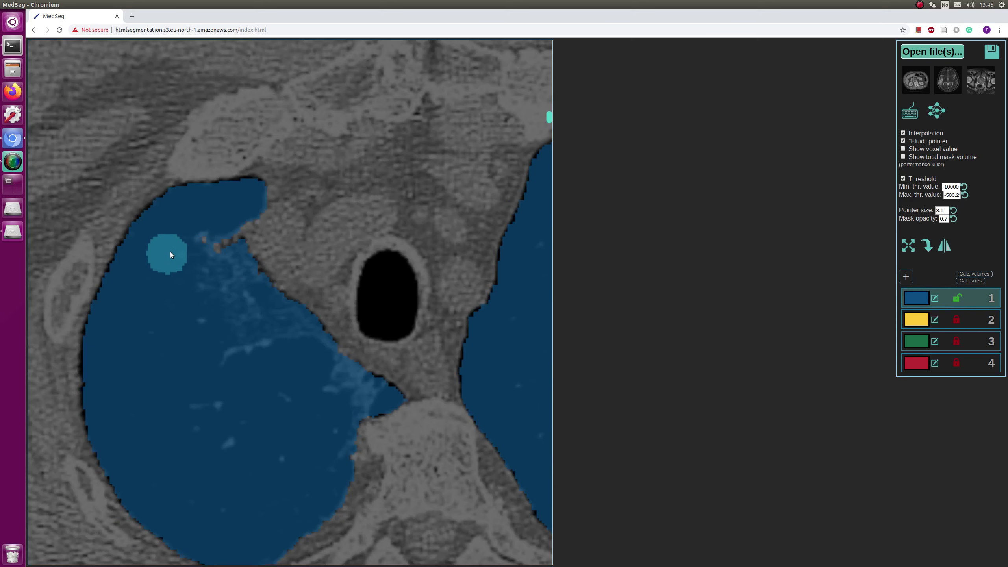
pyautogui.moveTo(191, 246); pyautogui.dragTo(134, 495)
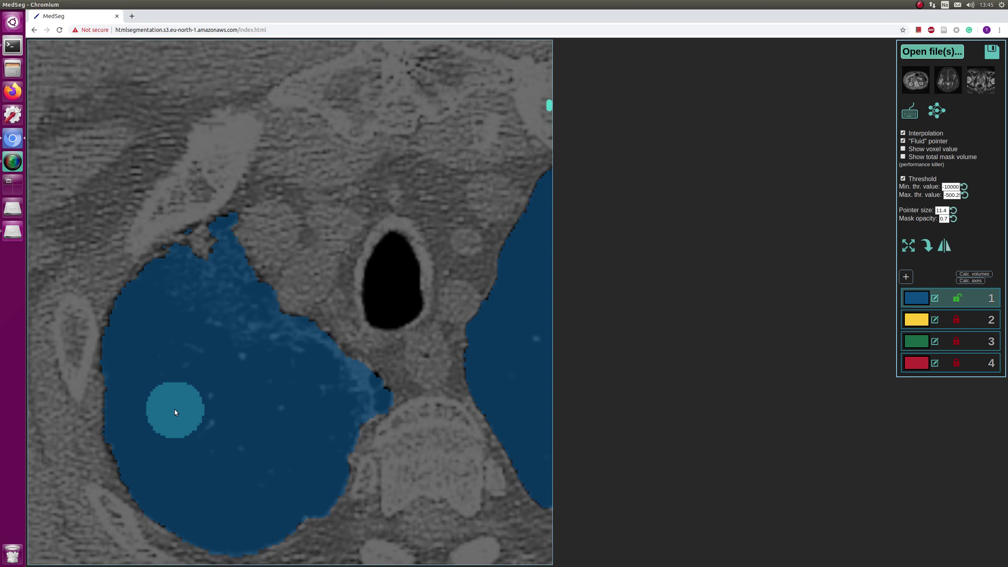
# Fill the mask gap at the front of the right apex beside the rib with thresholding off and pointer size 8.5.
pyautogui.press('t')
pyautogui.scroll(-2, 203, 269)
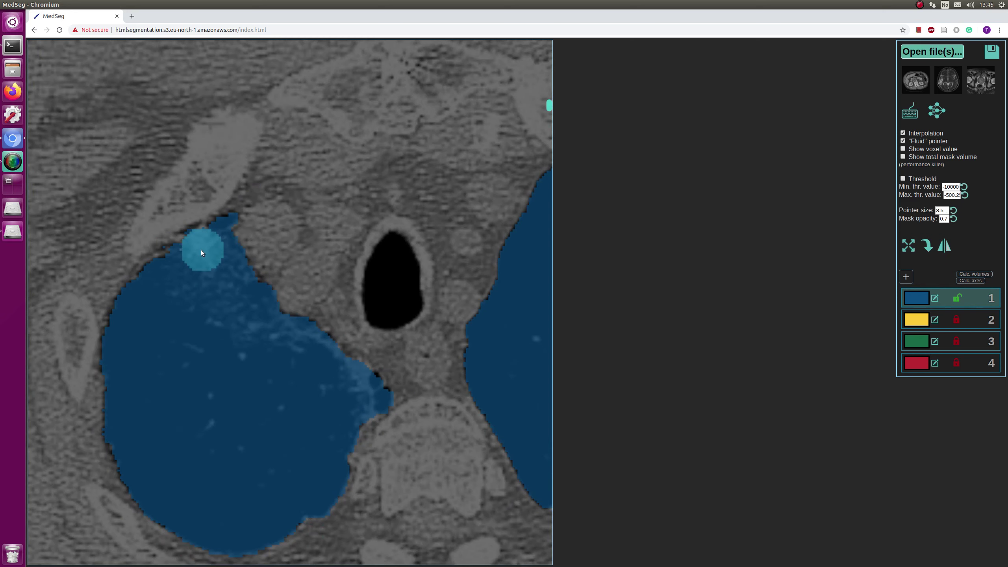
pyautogui.scroll(-3, 202, 256)
pyautogui.moveTo(260, 430); pyautogui.dragTo(284, 400)
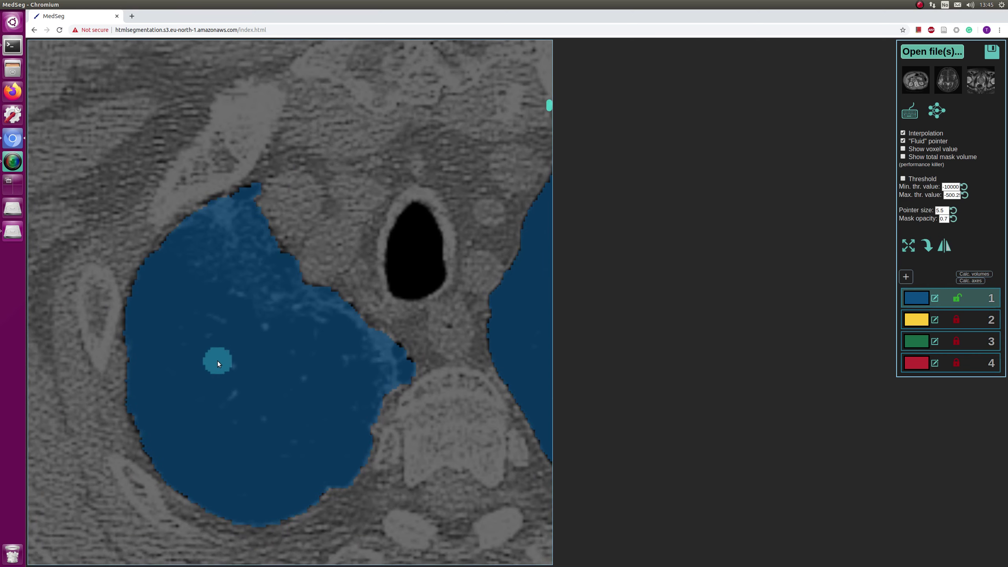
# Paint the outer right lung border on the adjacent lower slice with thresholding on and pointer size 13.2.
pyautogui.scroll(-1, 218, 361)
pyautogui.press('t')
pyautogui.scroll(5, 216, 211)
pyautogui.moveTo(254, 155)
pyautogui.mouseDown()
pyautogui.moveTo(209, 175)
pyautogui.moveTo(89, 434)
pyautogui.moveTo(244, 317)
pyautogui.mouseUp()
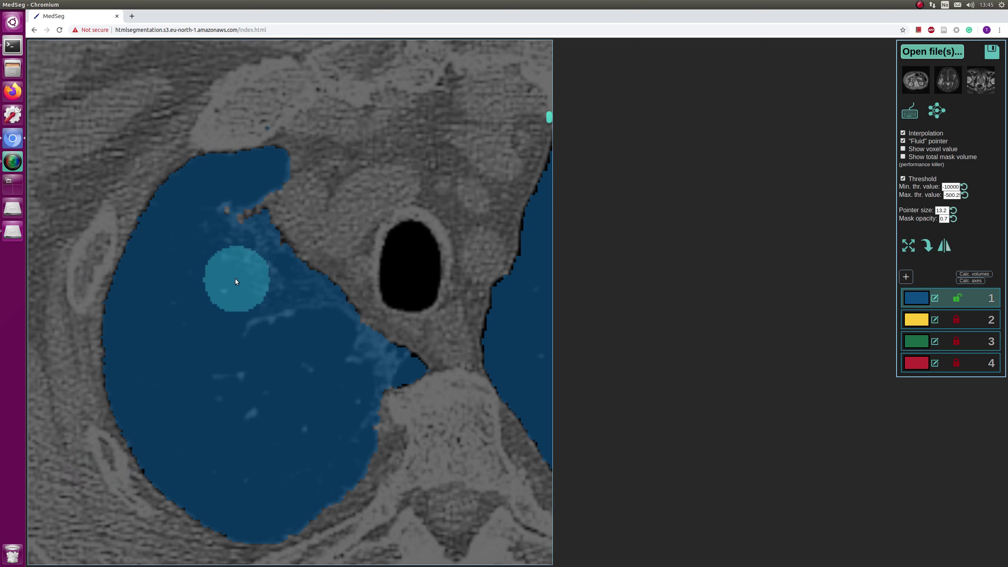
# Fill the unmasked strand at the front of the right lung with thresholding off and pointer size 5.4.
pyautogui.scroll(-2, 239, 230)
pyautogui.press('t')
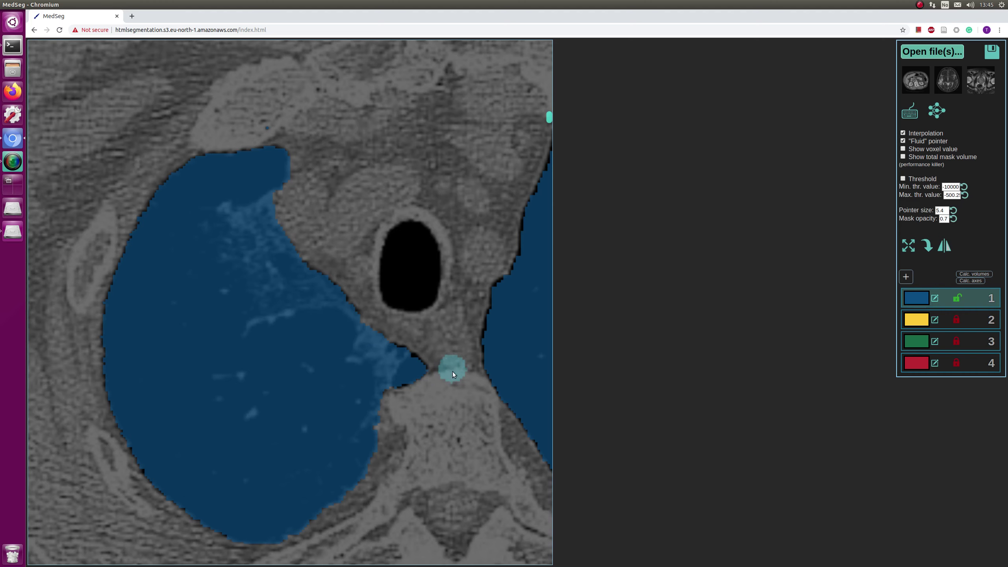
pyautogui.moveTo(462, 369); pyautogui.dragTo(331, 358)
pyautogui.scroll(-3, 329, 359)
pyautogui.moveTo(399, 310); pyautogui.dragTo(377, 311)
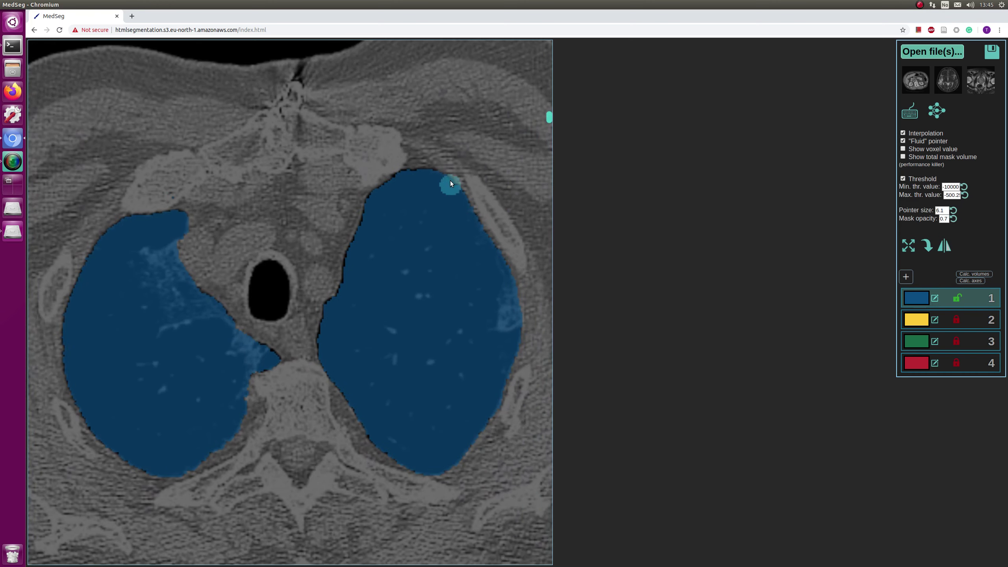
# Paint the left lung borders on the upper slices with thresholding on and pointer size 13.3.
pyautogui.scroll(4, 408, 185)
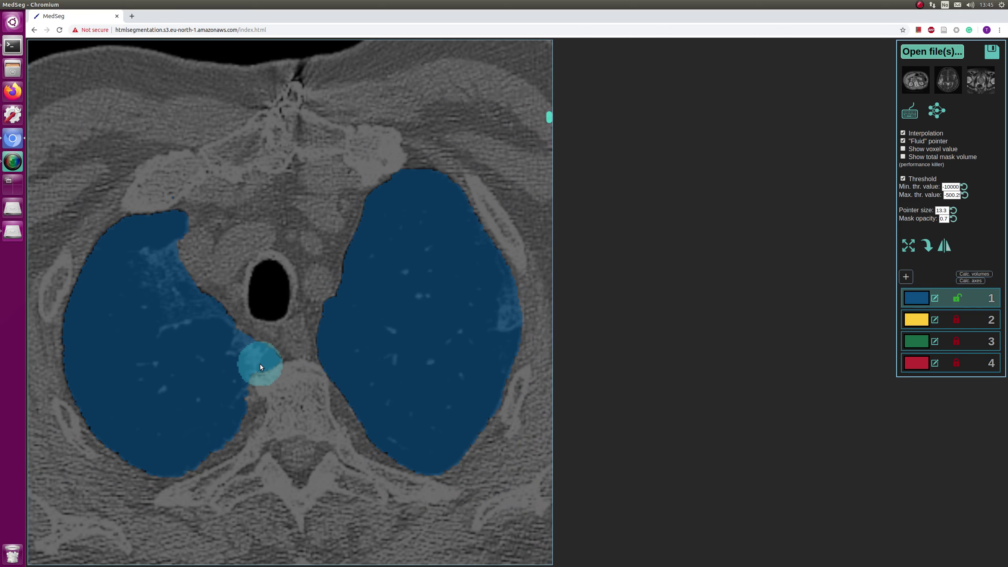
pyautogui.scroll(3, 222, 403)
pyautogui.scroll(-2, 200, 406)
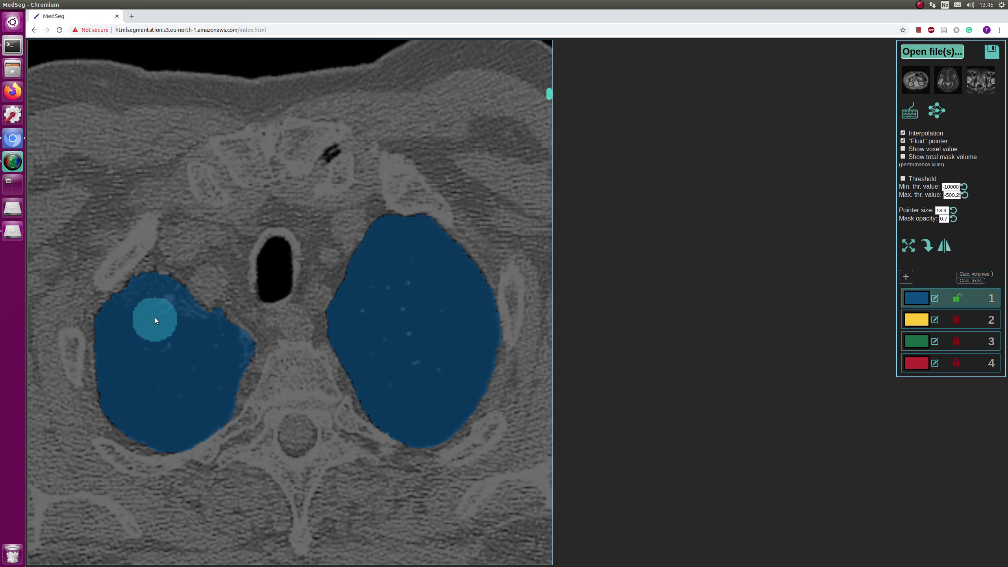
# Paint the rear edge of the right apex with thresholding off and pointer size 13.3, and check the slices above the lungs.
pyautogui.scroll(-5, 170, 393)
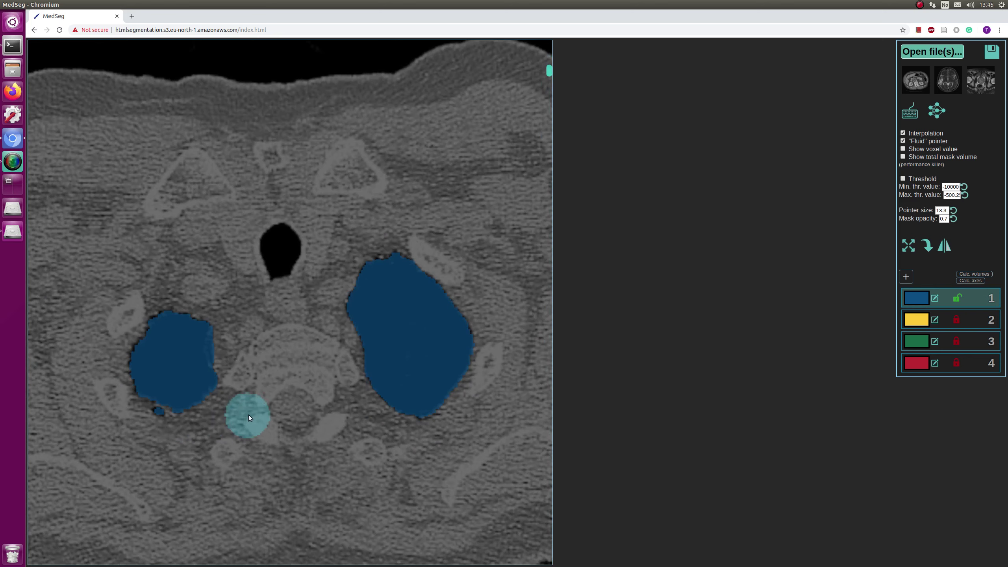
pyautogui.scroll(2, 202, 398)
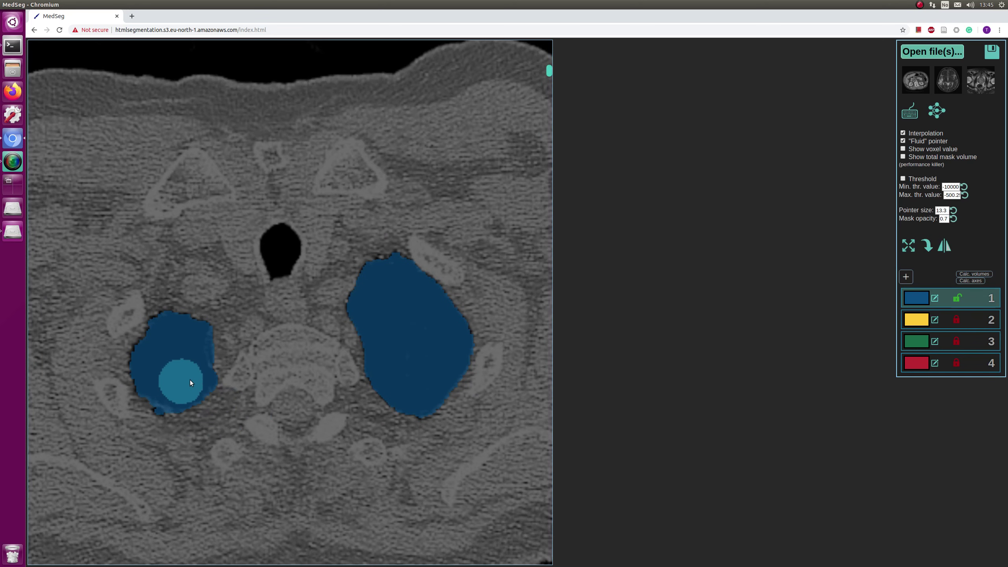
pyautogui.scroll(-2, 196, 382)
pyautogui.scroll(-1, 359, 400)
pyautogui.scroll(2, 386, 356)
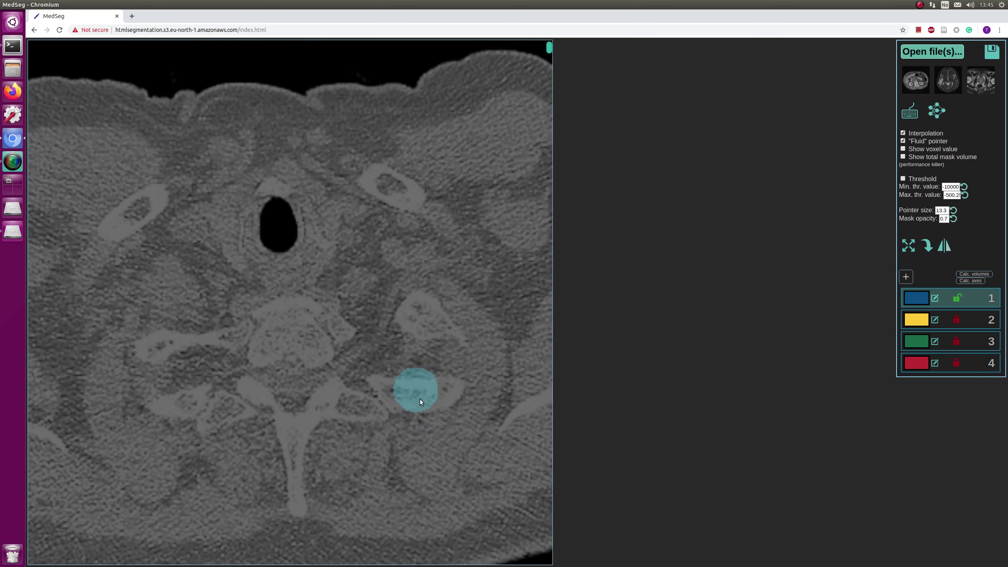
# Fill the unmasked strand at the inner border of the upper right lung with thresholding off and pointer size 13.3.
pyautogui.scroll(-5, 422, 408)
pyautogui.scroll(4, 248, 401)
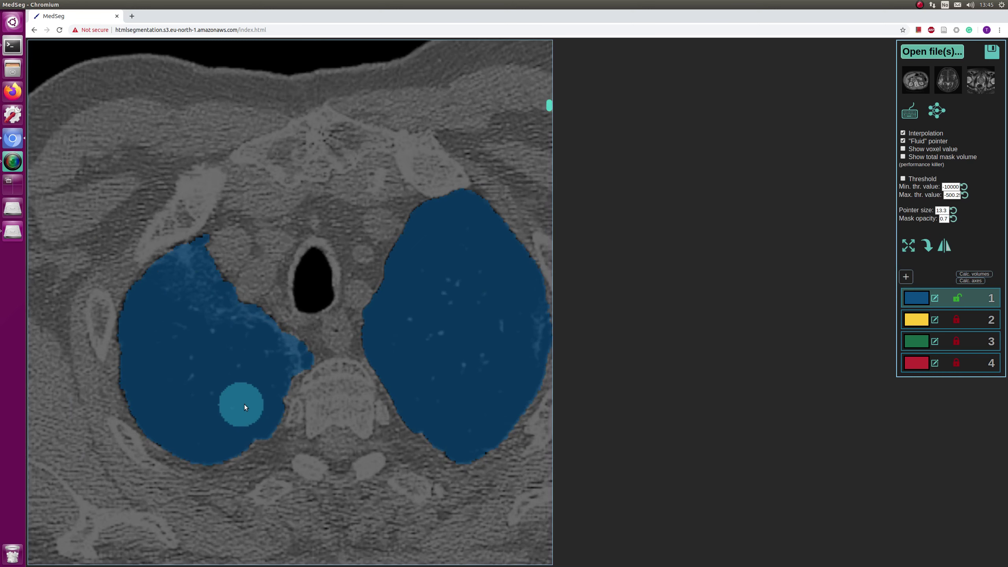
pyautogui.scroll(5, 294, 382)
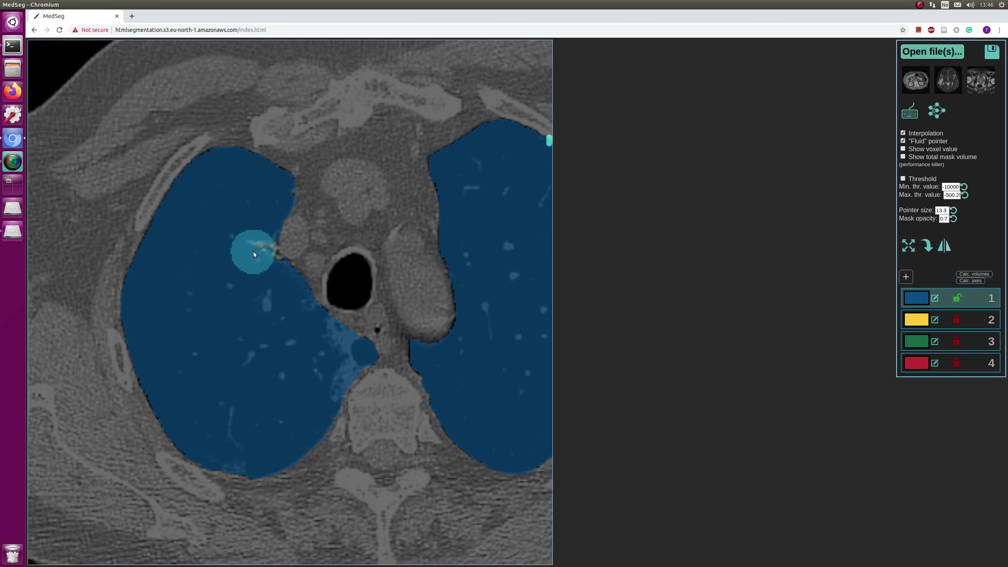
pyautogui.scroll(-2, 267, 285)
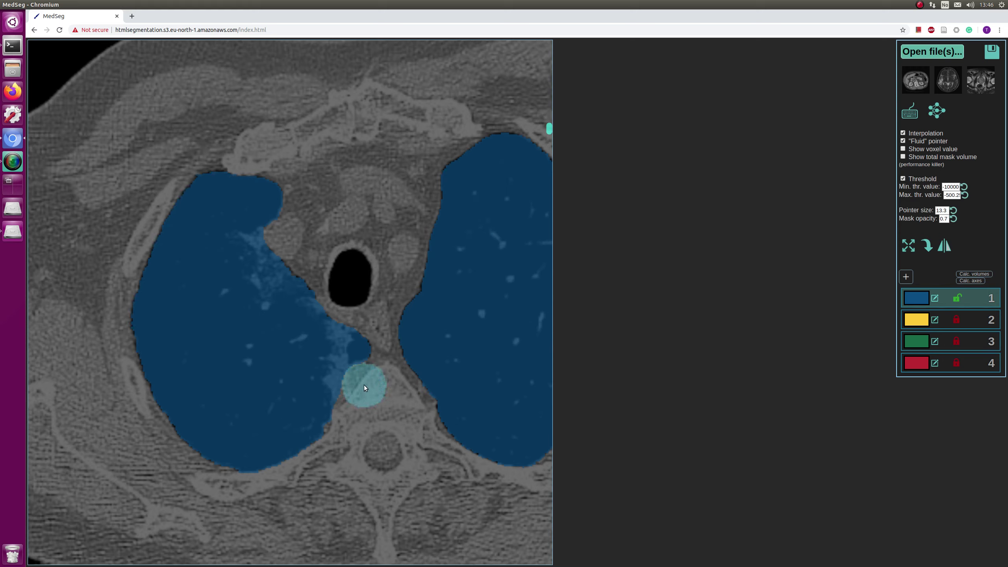
# Examine the lung mask on the slices up to the apices and back down to the hila for missed areas.
pyautogui.scroll(10, 359, 438)
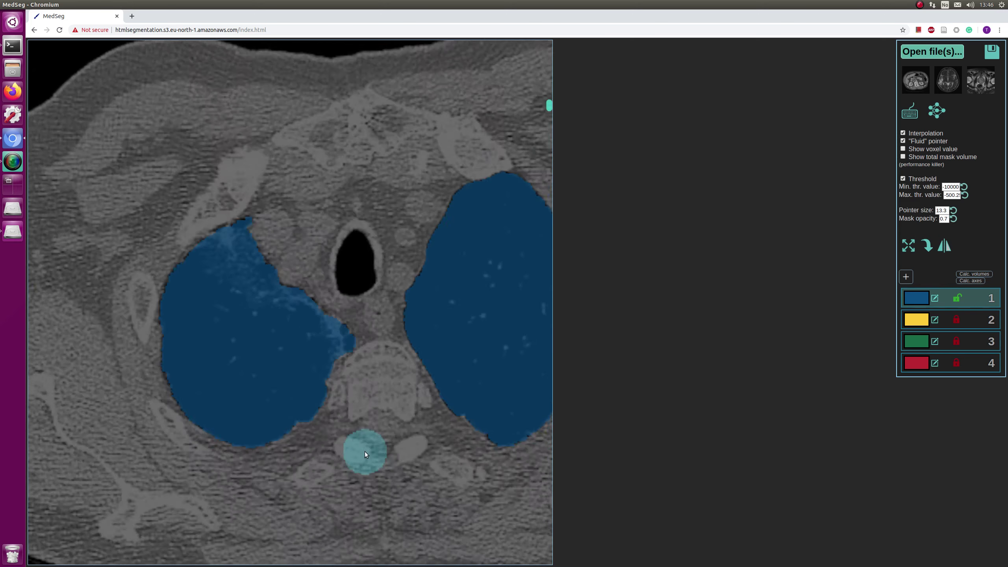
pyautogui.scroll(5, 358, 461)
pyautogui.scroll(-5, 356, 466)
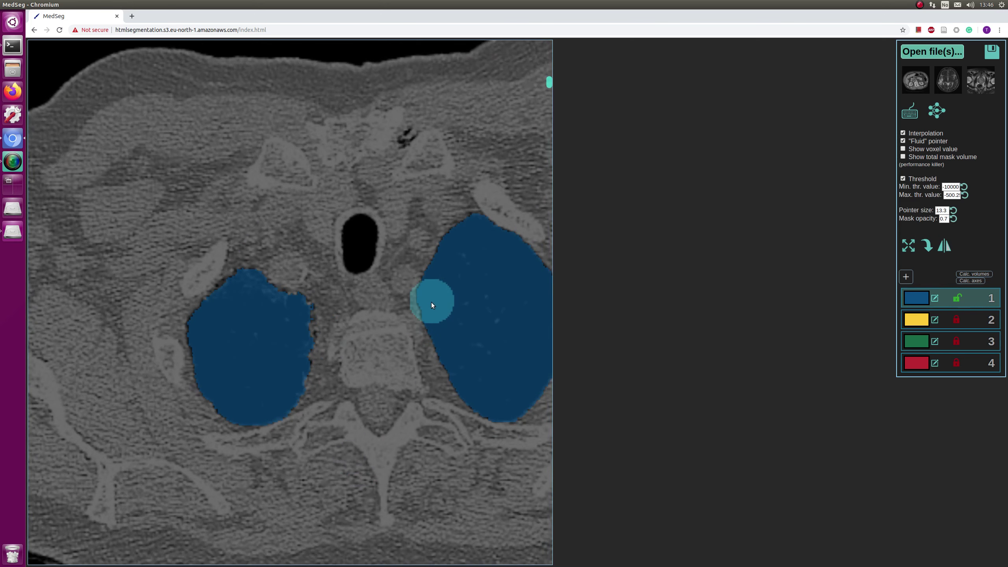
pyautogui.moveTo(431, 305); pyautogui.dragTo(327, 340)
pyautogui.scroll(8, 367, 322)
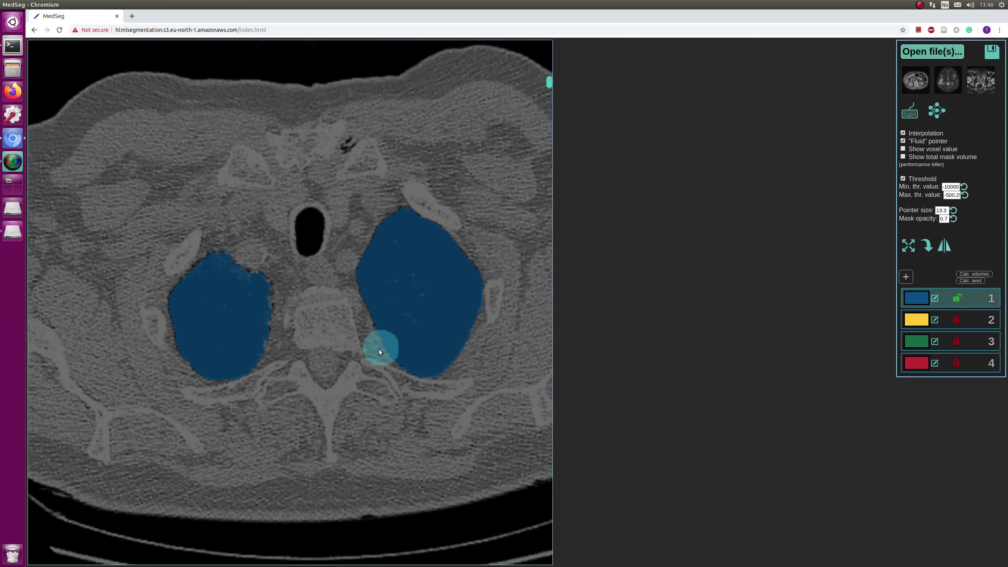
pyautogui.scroll(-10, 377, 354)
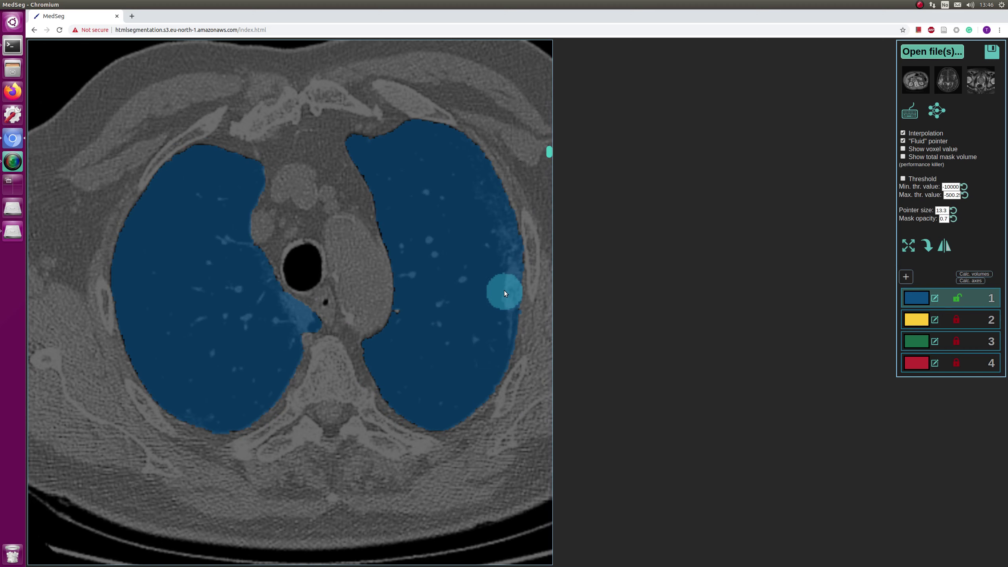
pyautogui.scroll(3, 421, 320)
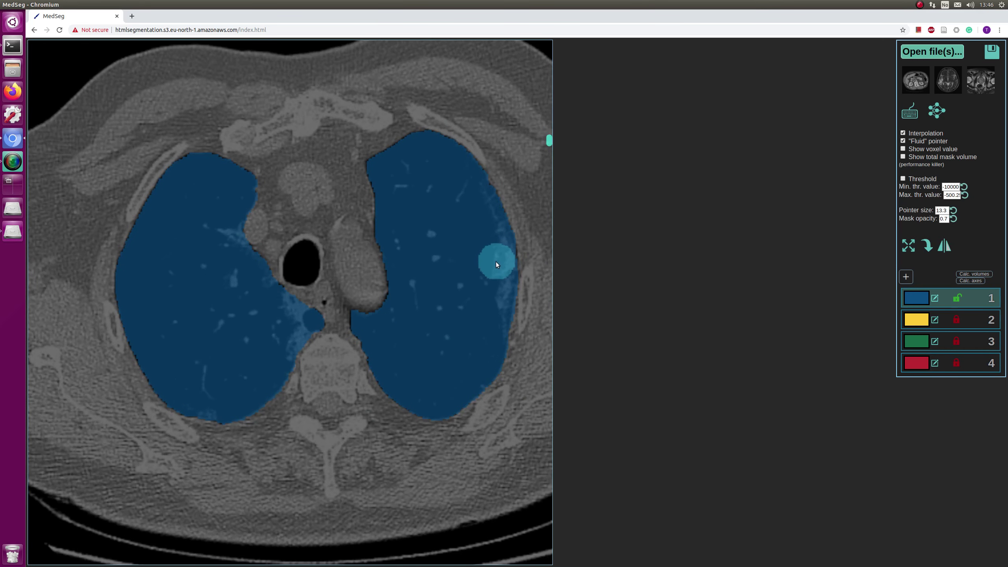
pyautogui.scroll(3, 491, 268)
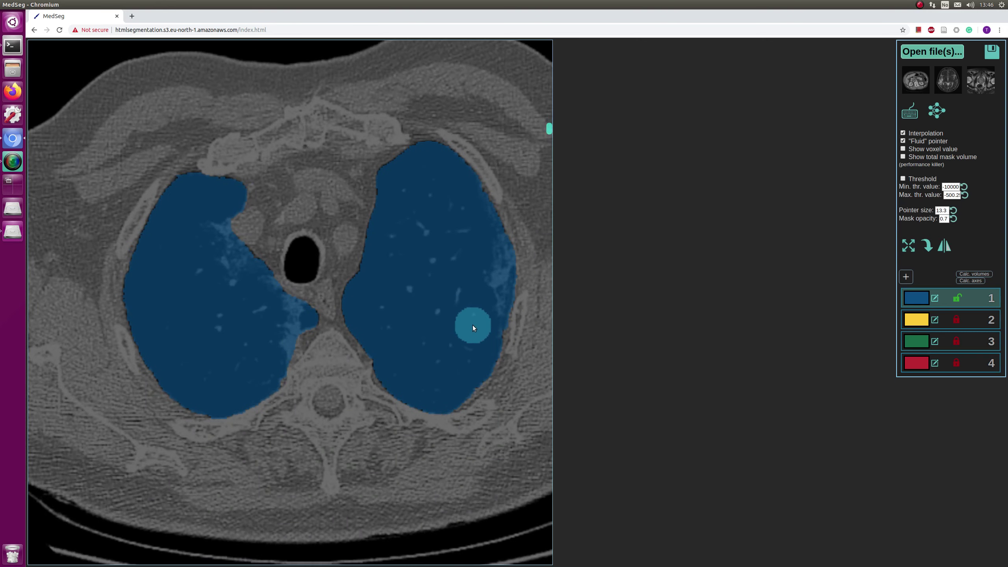
pyautogui.scroll(10, 406, 353)
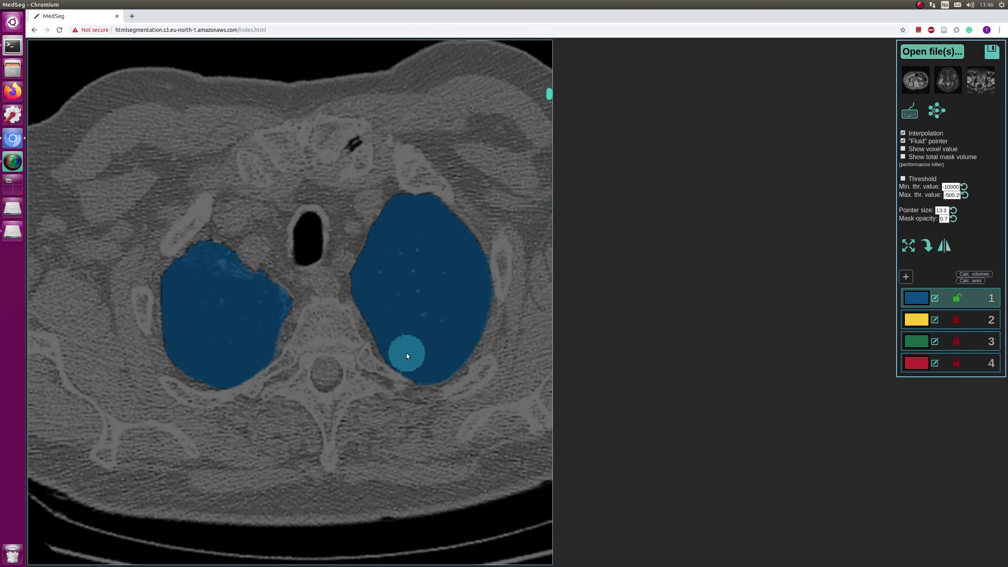
pyautogui.scroll(-15, 403, 364)
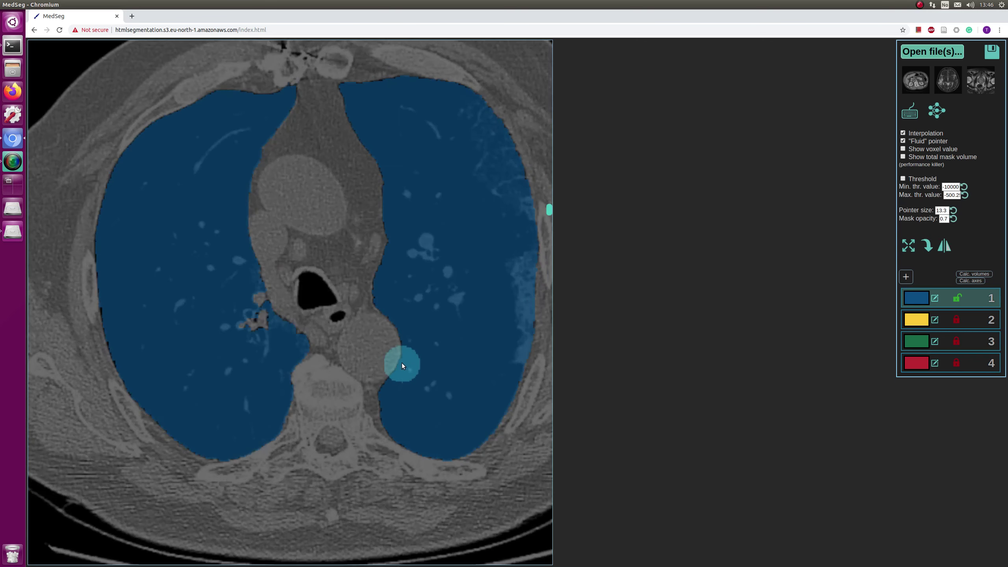
pyautogui.scroll(-4, 398, 369)
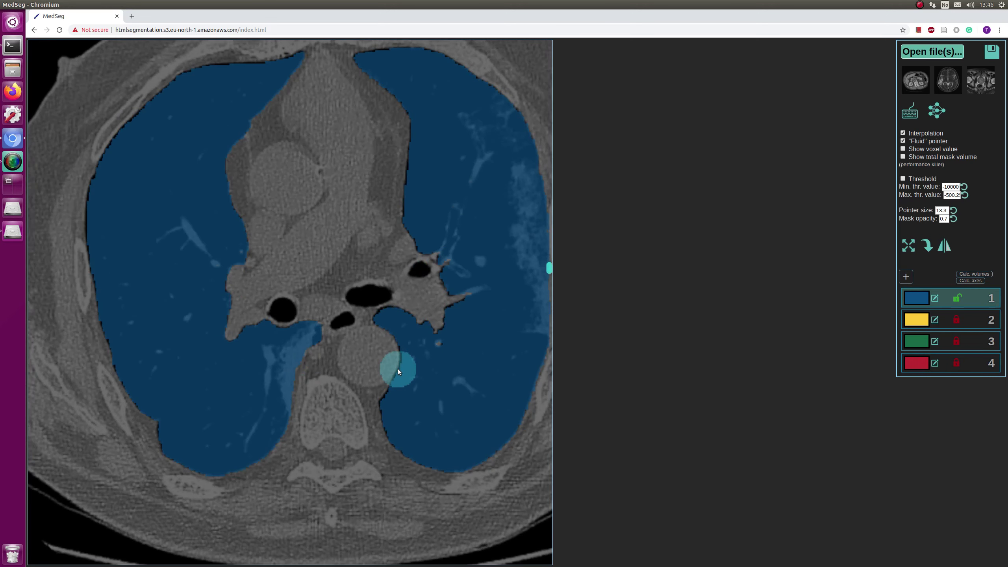
# Paint the lung borders on the slices at the hila with thresholding on and pointer size 24.5.
pyautogui.scroll(-1, 397, 371)
pyautogui.scroll(1, 397, 371)
pyautogui.scroll(-2, 510, 387)
pyautogui.scroll(1, 336, 192)
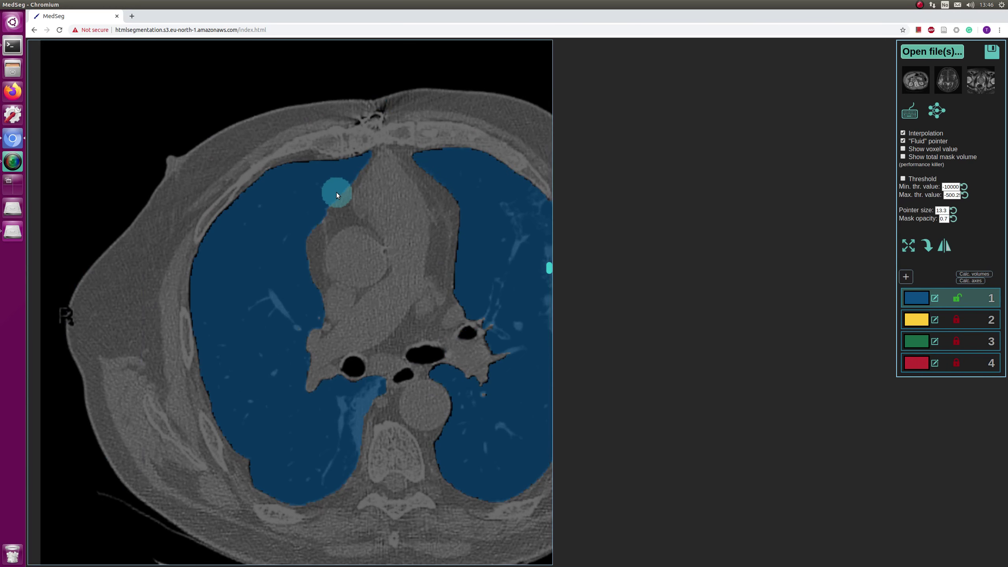
pyautogui.scroll(3, 350, 162)
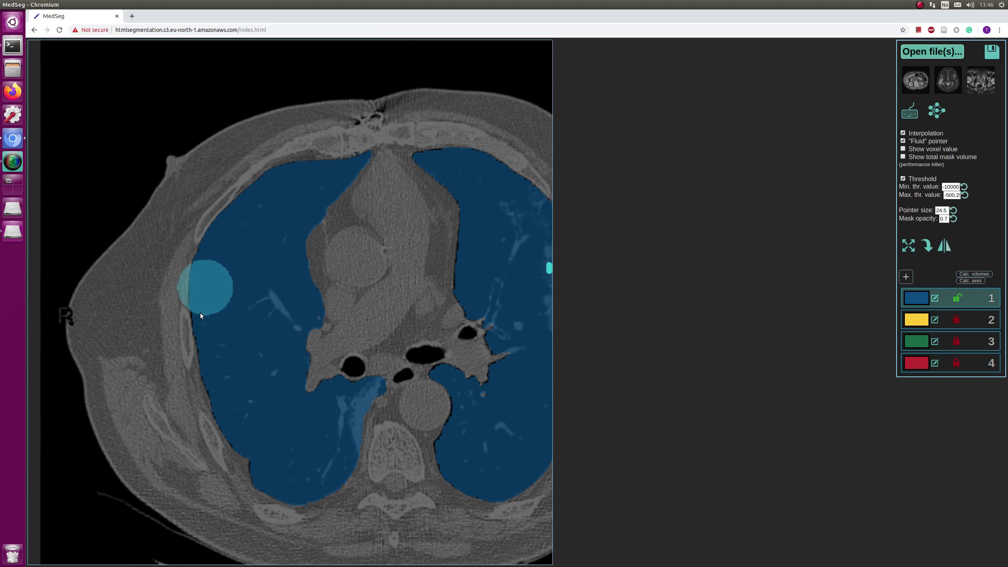
pyautogui.scroll(1, 225, 350)
pyautogui.scroll(-2, 298, 198)
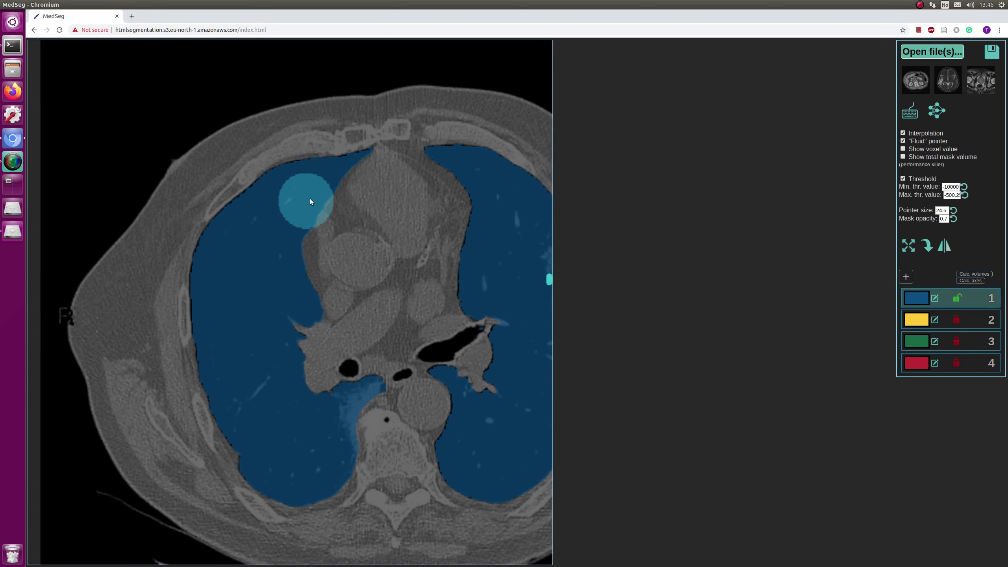
pyautogui.scroll(-1, 238, 310)
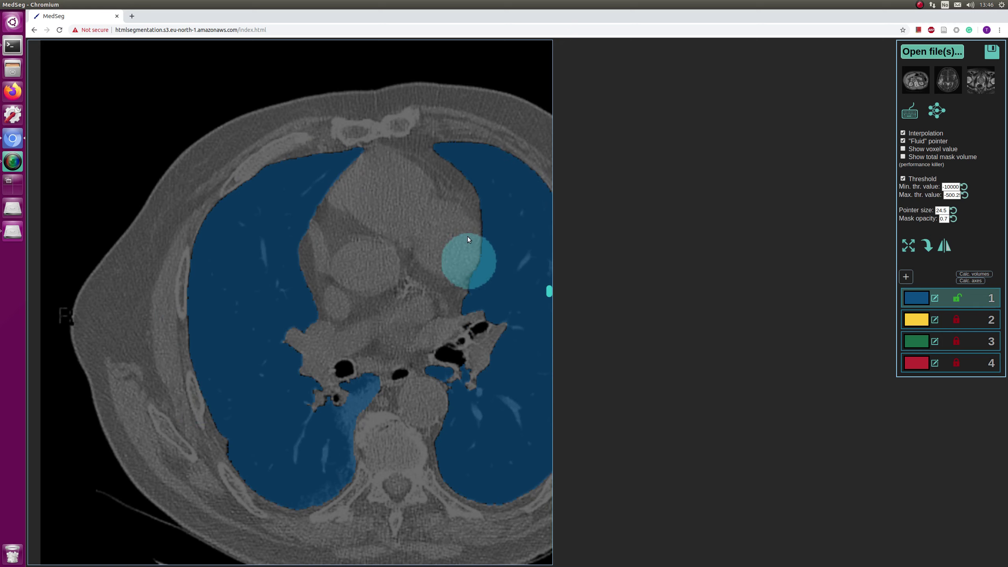
# Paint the lung borders slice by slice through the heart down to the liver dome with thresholding on and pointer size 24.5.
pyautogui.scroll(-1, 413, 198)
pyautogui.scroll(-1, 278, 199)
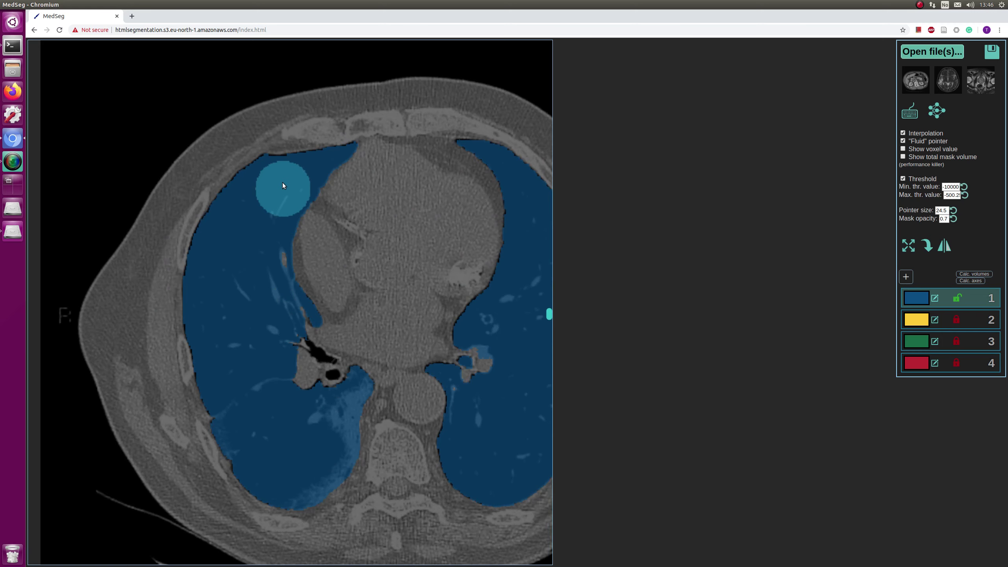
pyautogui.scroll(-1, 341, 160)
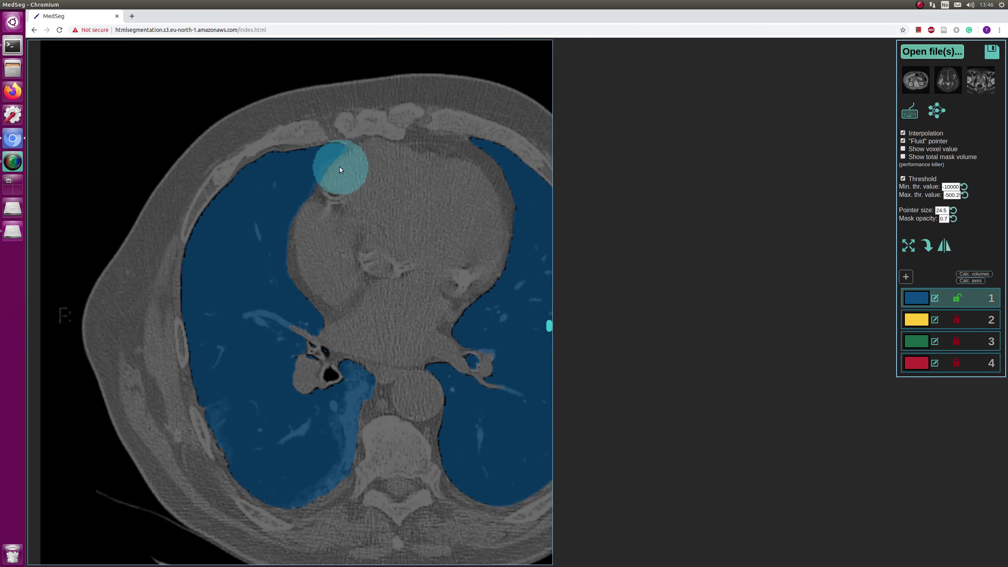
pyautogui.scroll(-1, 212, 285)
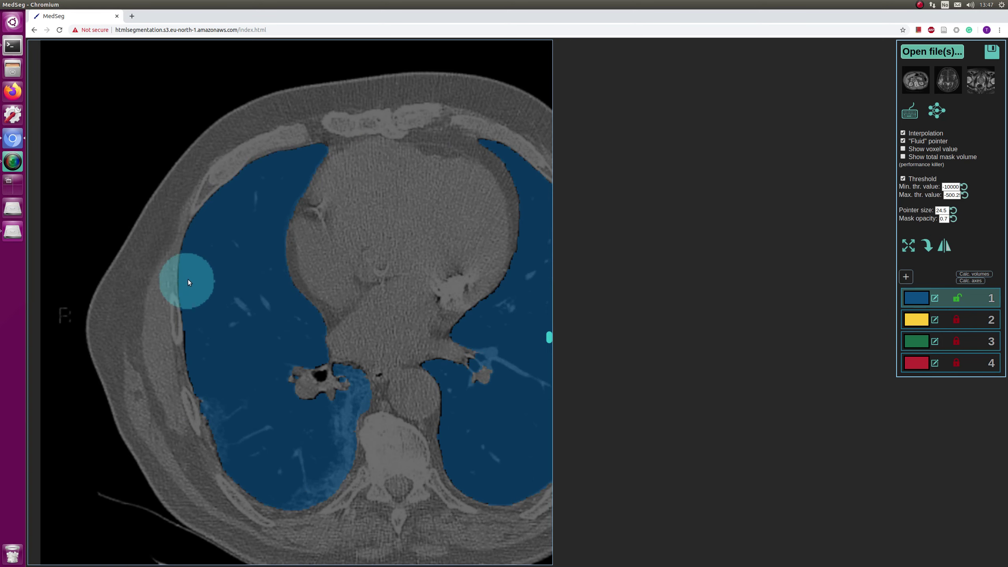
pyautogui.scroll(-1, 187, 279)
pyautogui.scroll(-1, 197, 256)
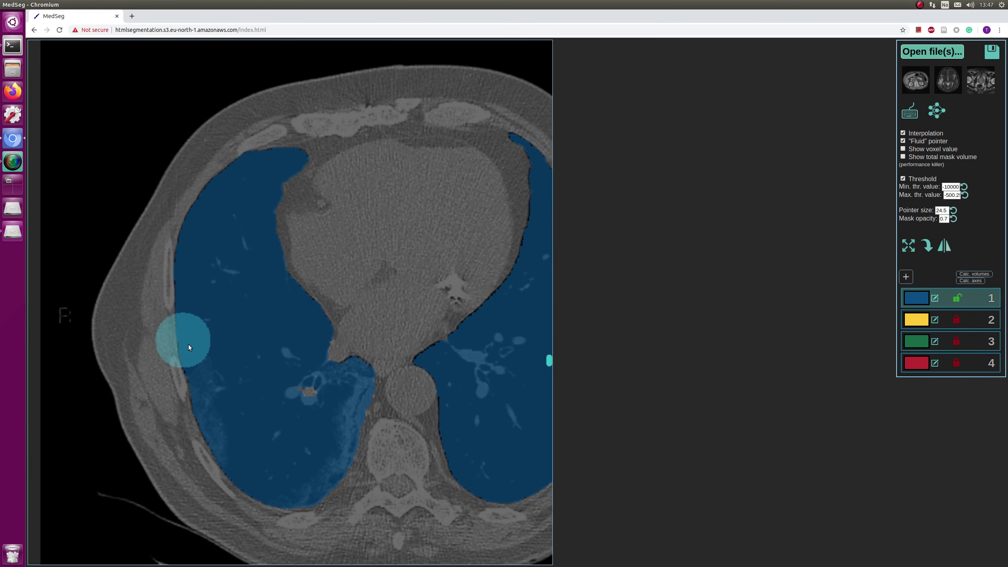
pyautogui.scroll(-1, 241, 252)
pyautogui.scroll(-1, 213, 288)
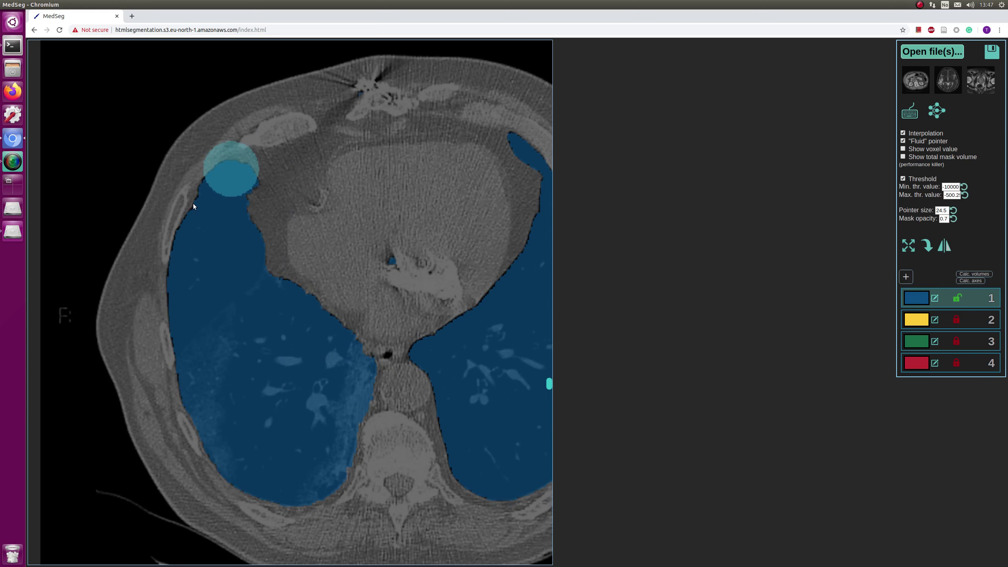
pyautogui.scroll(-2, 203, 252)
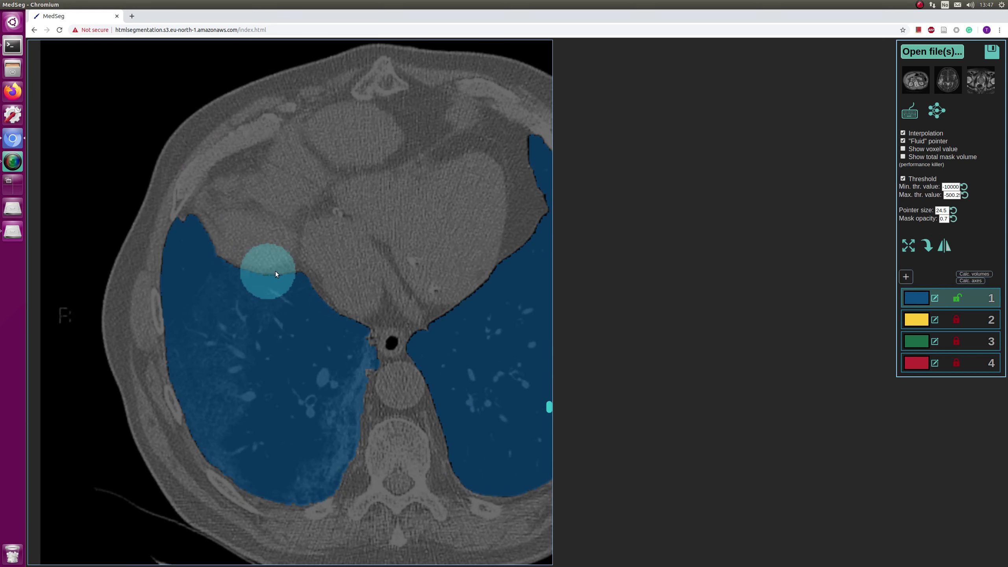
# Paint the borders of both lungs on the slices below the liver dome with thresholding on and pointer size 24.5.
pyautogui.scroll(-1, 266, 262)
pyautogui.scroll(-1, 274, 318)
pyautogui.scroll(1, 274, 317)
pyautogui.scroll(-2, 275, 315)
pyautogui.scroll(1, 534, 304)
pyautogui.moveTo(470, 203); pyautogui.dragTo(443, 246)
pyautogui.scroll(-1, 459, 216)
pyautogui.scroll(-2, 440, 273)
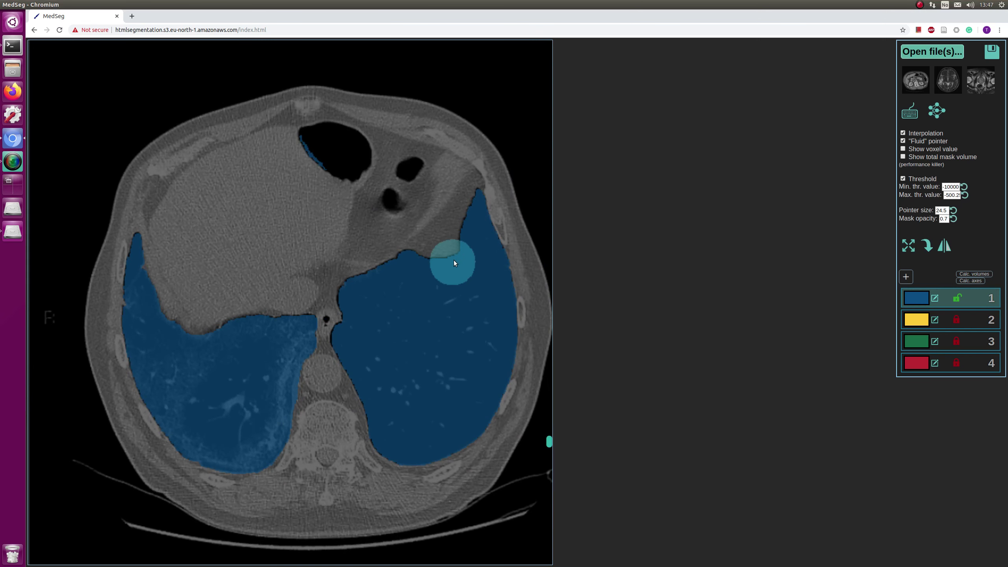
# Paint the unmasked border gaps of the lung bases down the lower slices with thresholding on and pointer size 24.5.
pyautogui.scroll(-2, 447, 274)
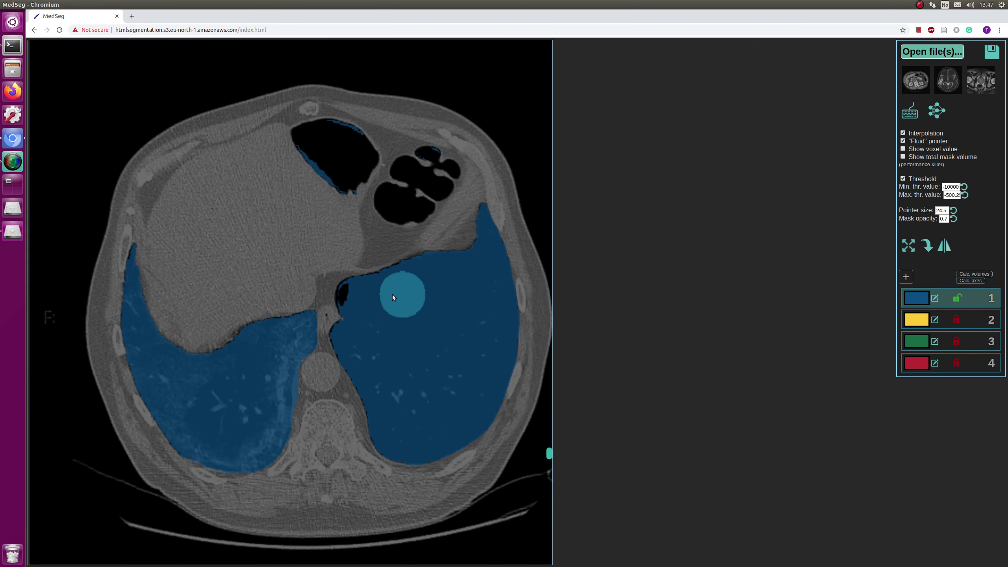
pyautogui.scroll(-2, 369, 314)
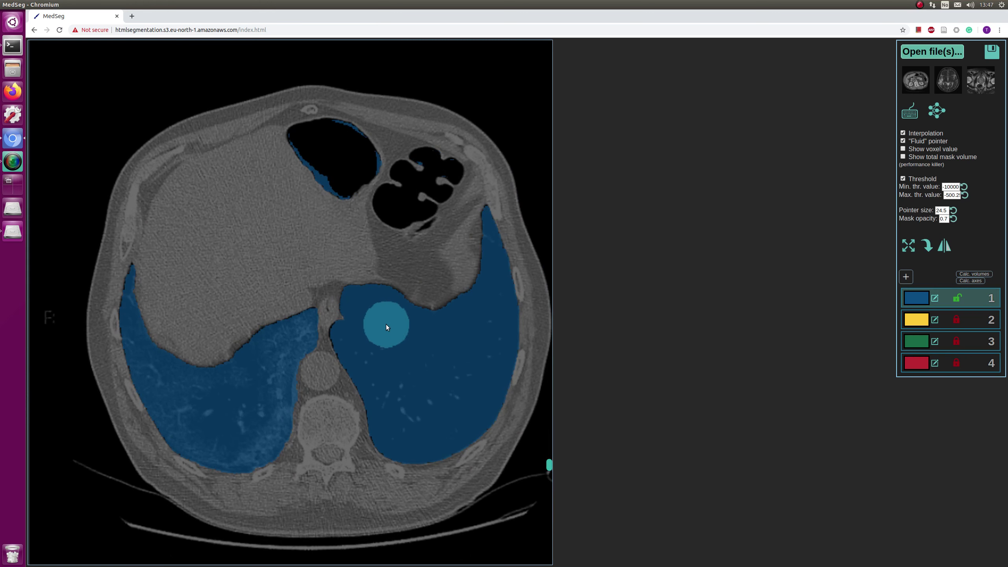
pyautogui.scroll(-1, 386, 325)
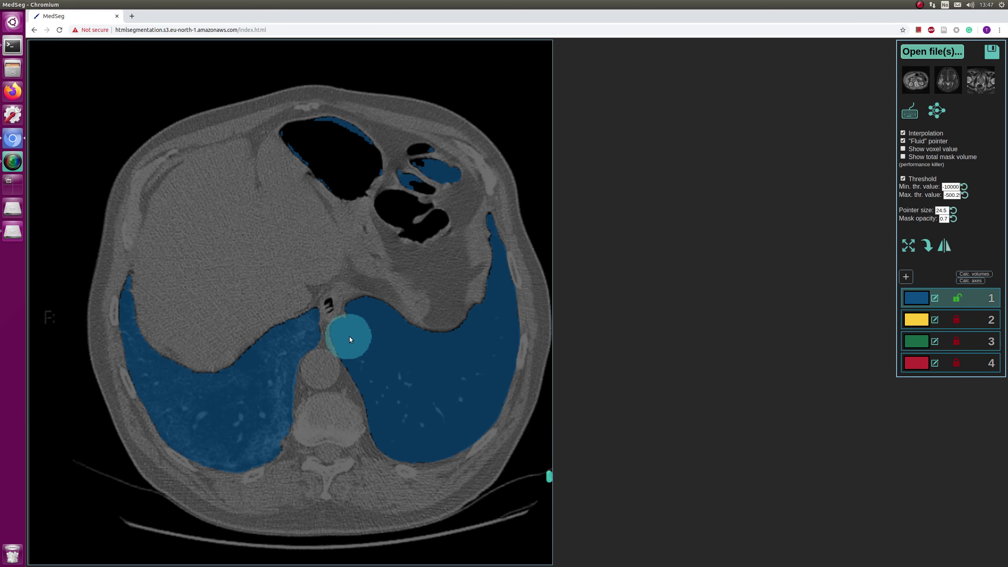
pyautogui.scroll(-1, 357, 343)
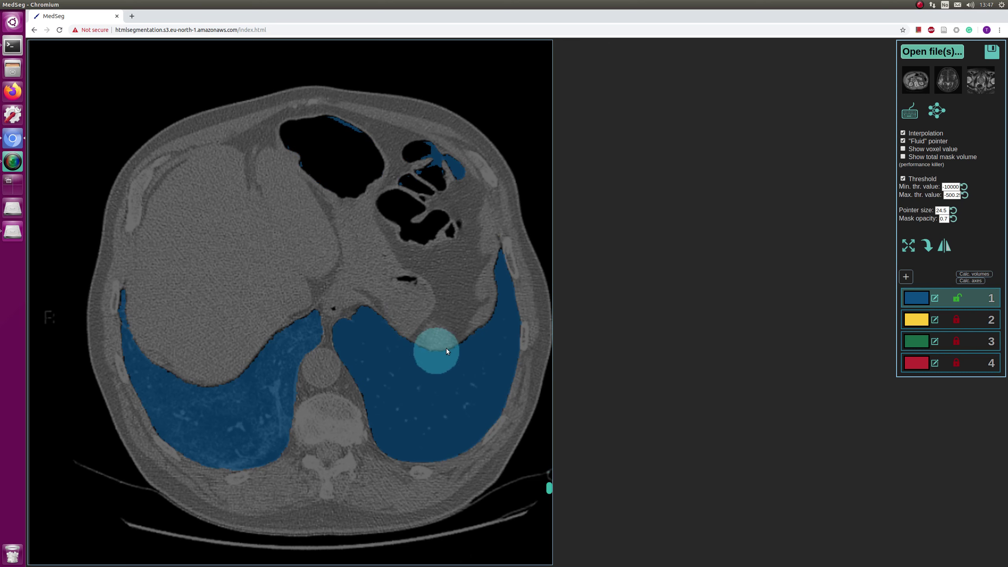
pyautogui.scroll(-1, 492, 318)
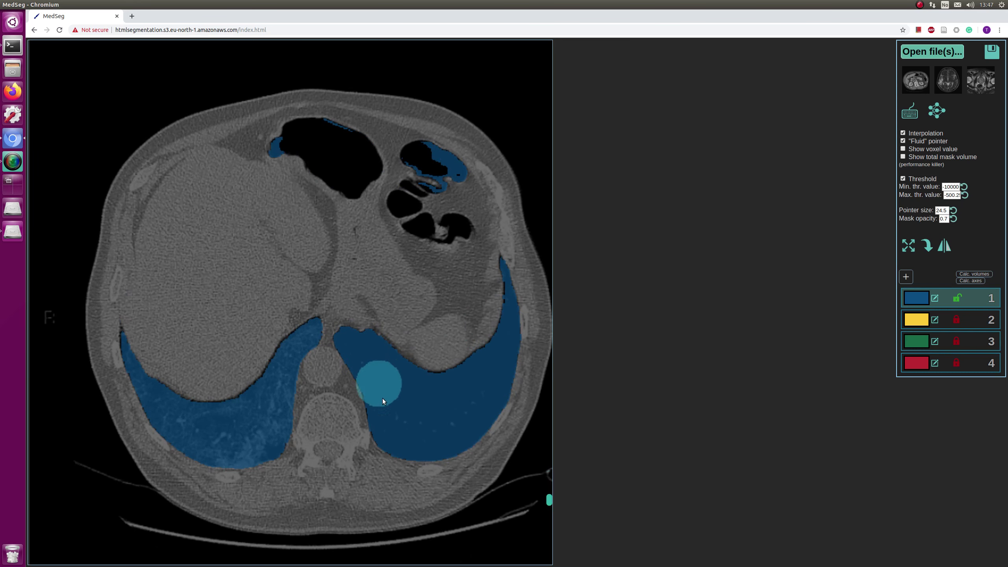
pyautogui.scroll(-1, 487, 330)
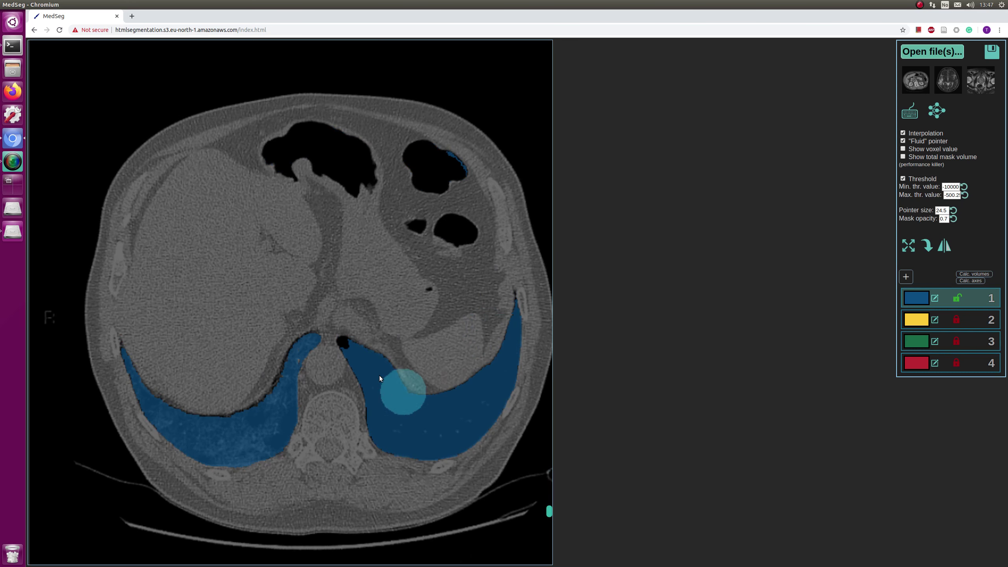
pyautogui.scroll(-1, 369, 359)
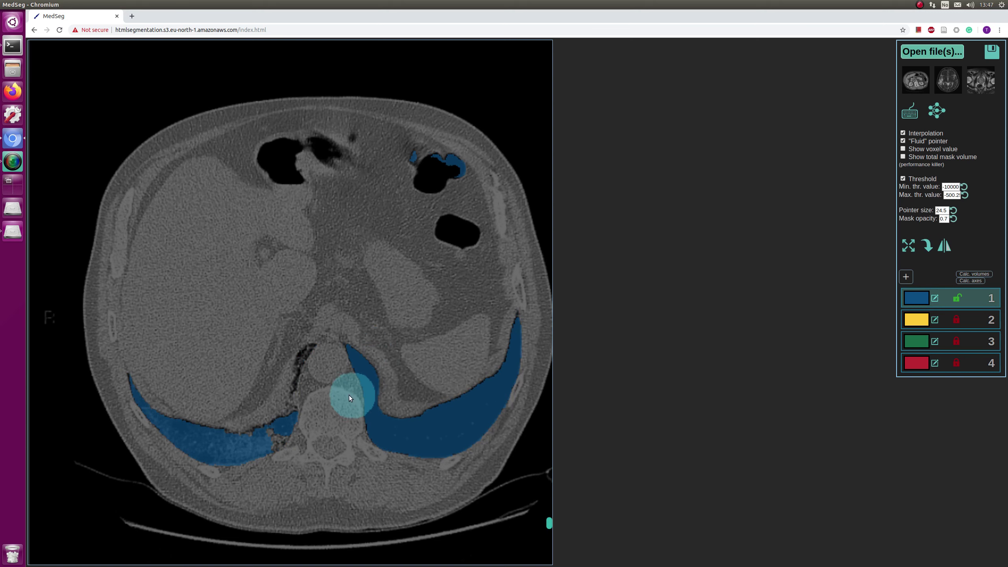
pyautogui.scroll(-4, 375, 402)
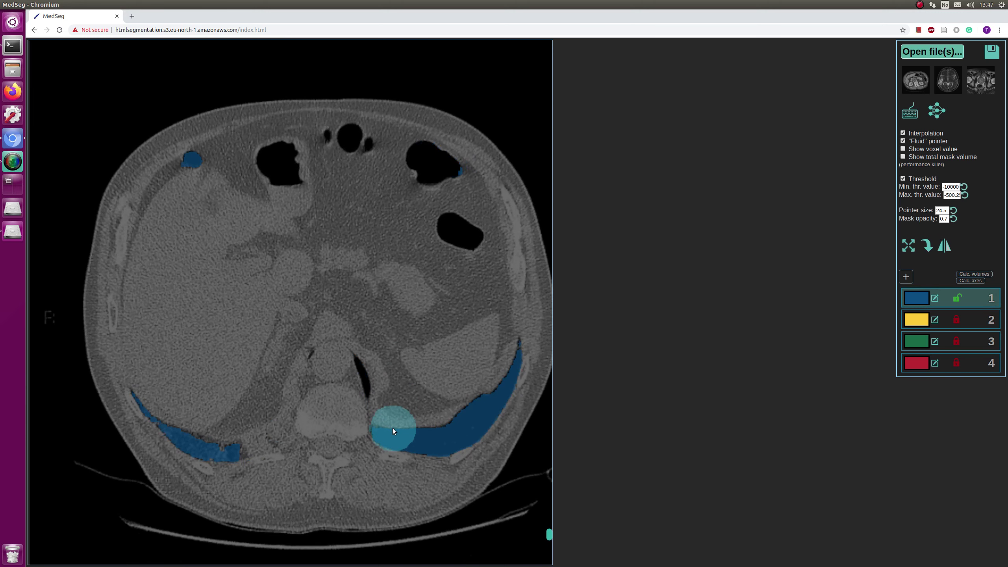
pyautogui.scroll(6, 370, 443)
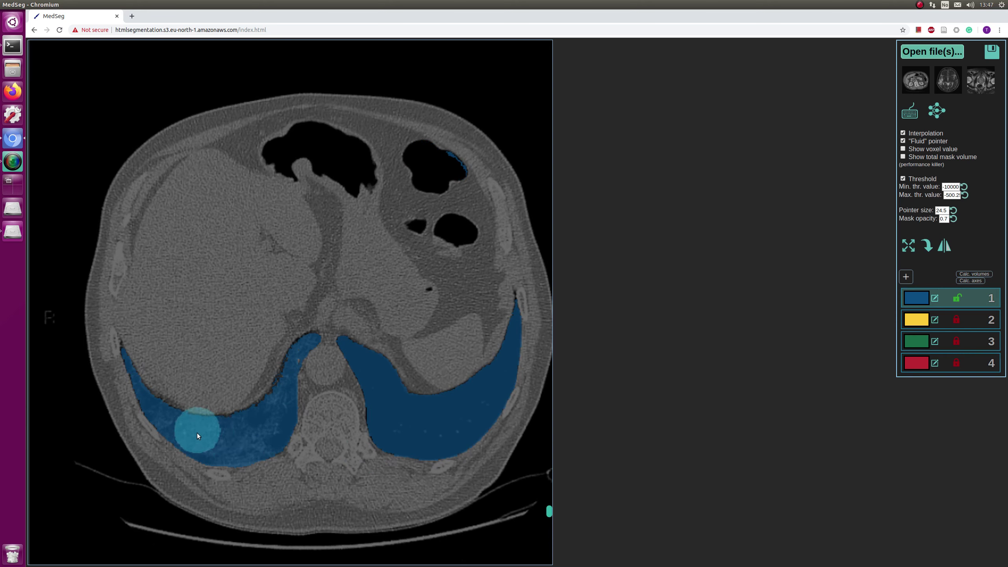
# Fill the unmasked strip of the right lung base beside the spine with thresholding off and pointer size 5.6.
pyautogui.press('t')
pyautogui.scroll(-14, 312, 337)
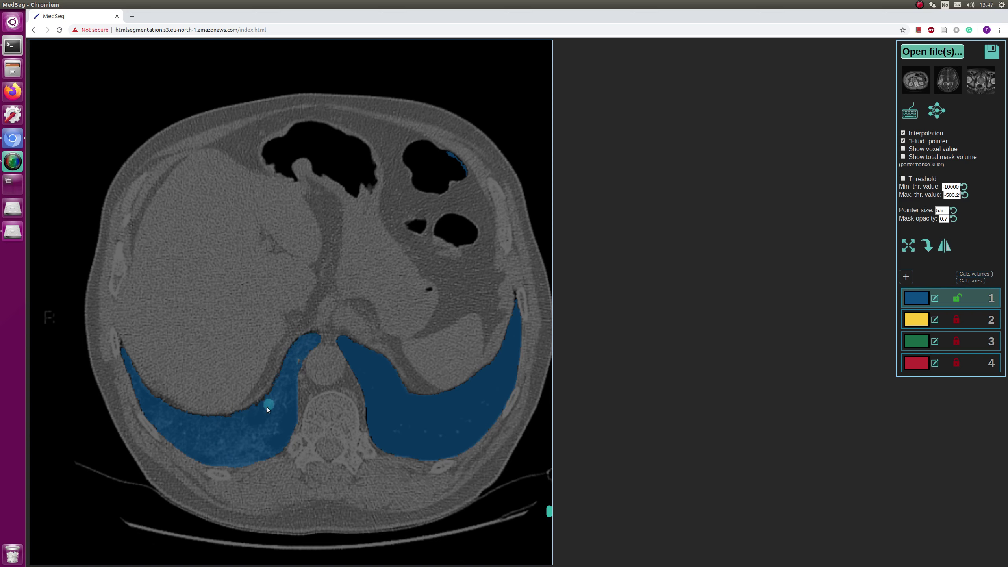
pyautogui.scroll(-2, 251, 442)
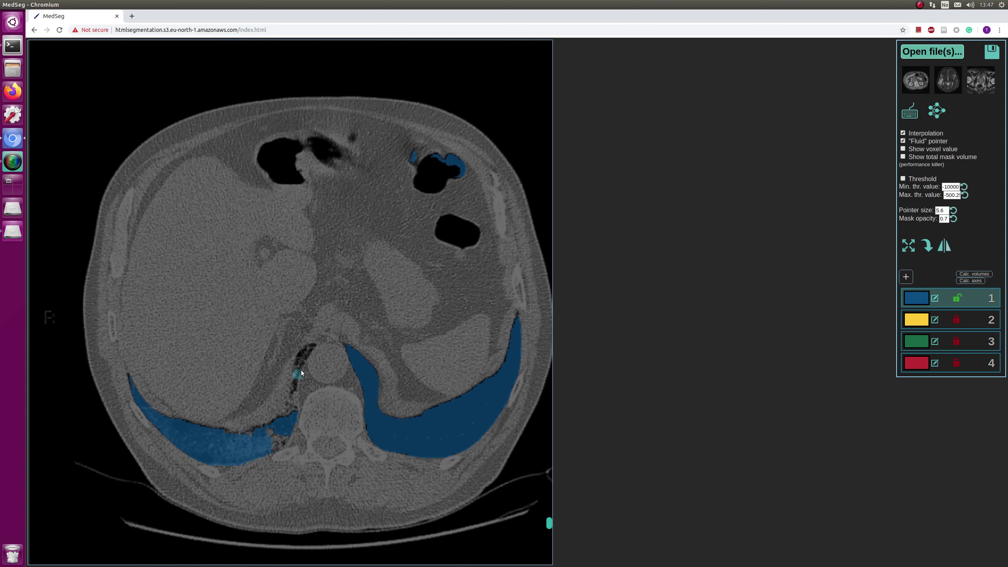
pyautogui.scroll(-2, 309, 350)
pyautogui.moveTo(312, 346); pyautogui.dragTo(296, 363)
pyautogui.scroll(2, 289, 417)
pyautogui.scroll(-2, 289, 431)
pyautogui.scroll(-3, 271, 441)
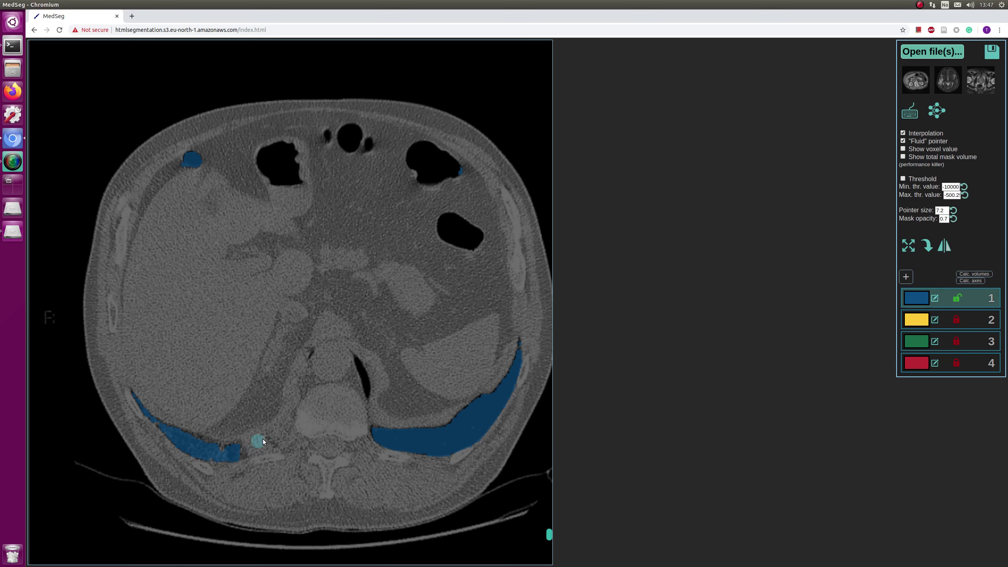
# Fill the remaining unmasked strip of the right lung base up to the spine with thresholding off.
pyautogui.press('-')
pyautogui.press('-')
pyautogui.press('-')
pyautogui.press('-')
pyautogui.moveTo(287, 422)
pyautogui.mouseDown()
pyautogui.moveTo(238, 455)
pyautogui.moveTo(288, 428)
pyautogui.mouseUp()
pyautogui.scroll(-2, 318, 391)
pyautogui.scroll(2, 318, 391)
pyautogui.scroll(5, 311, 359)
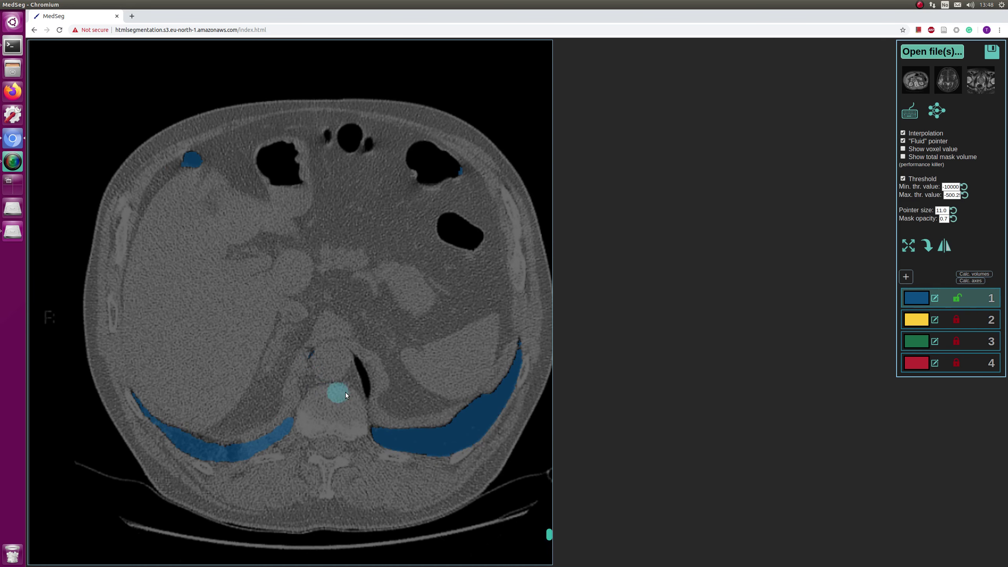
# Fill the tiny right lung recess beside the vertebra with thresholding off and pointer size 0.5.
pyautogui.scroll(5, 326, 348)
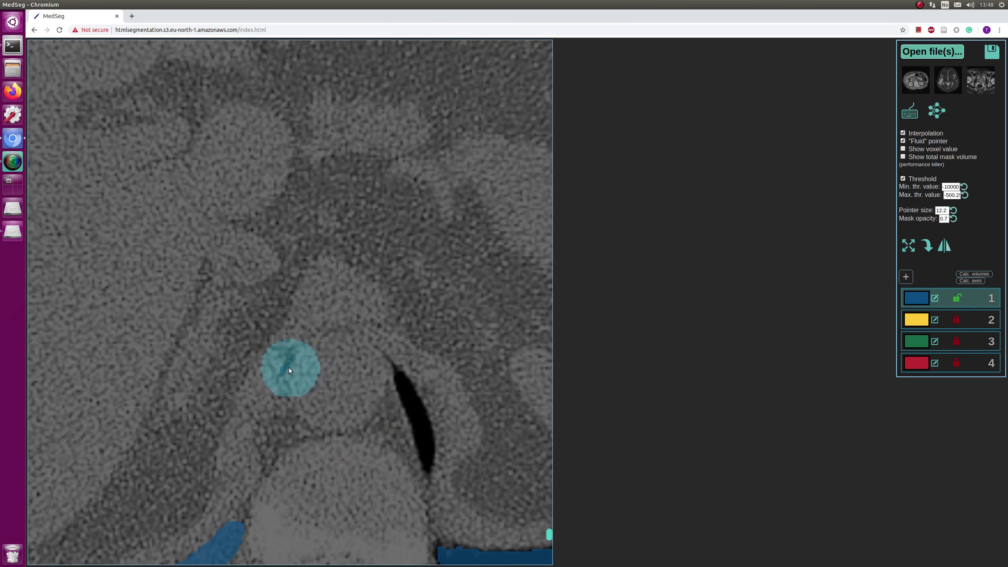
pyautogui.scroll(6, 286, 368)
pyautogui.scroll(-3, 281, 355)
pyautogui.keyDown('shift'); pyautogui.scroll(-6, 285, 351); pyautogui.keyUp('shift')
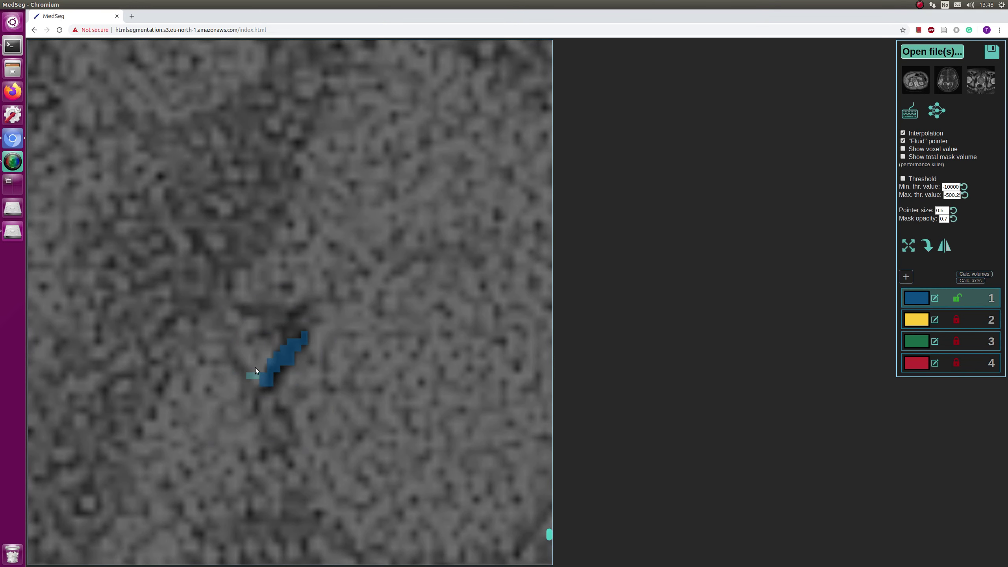
pyautogui.keyDown('ctrl'); pyautogui.scroll(-10, 356, 433); pyautogui.keyUp('ctrl')
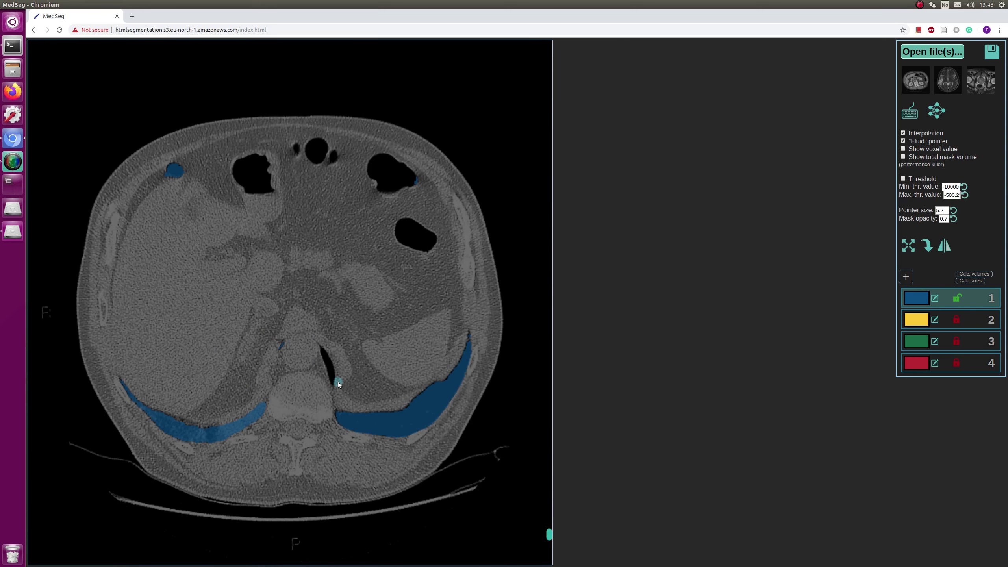
# Paint the unmasked left lung recess beside the vertebra with thresholding on and pointer size 12.4.
pyautogui.press('w')
pyautogui.press('w')
pyautogui.press('w')
pyautogui.keyDown('ctrl'); pyautogui.scroll(5, 336, 382); pyautogui.keyUp('ctrl')
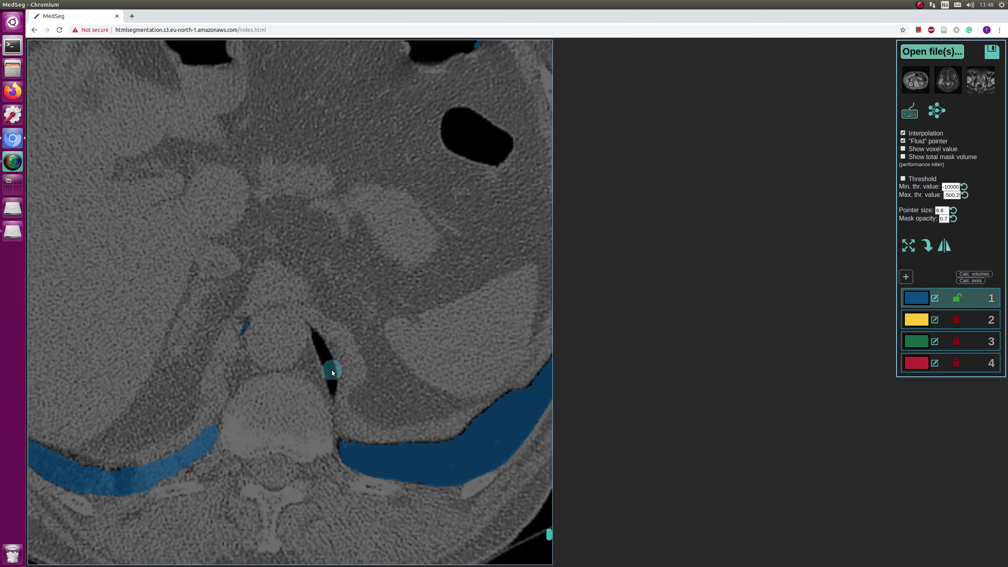
pyautogui.keyDown('shift'); pyautogui.scroll(6, 325, 358); pyautogui.keyUp('shift')
pyautogui.moveTo(326, 358); pyautogui.dragTo(327, 391)
pyautogui.scroll(-5, 396, 413)
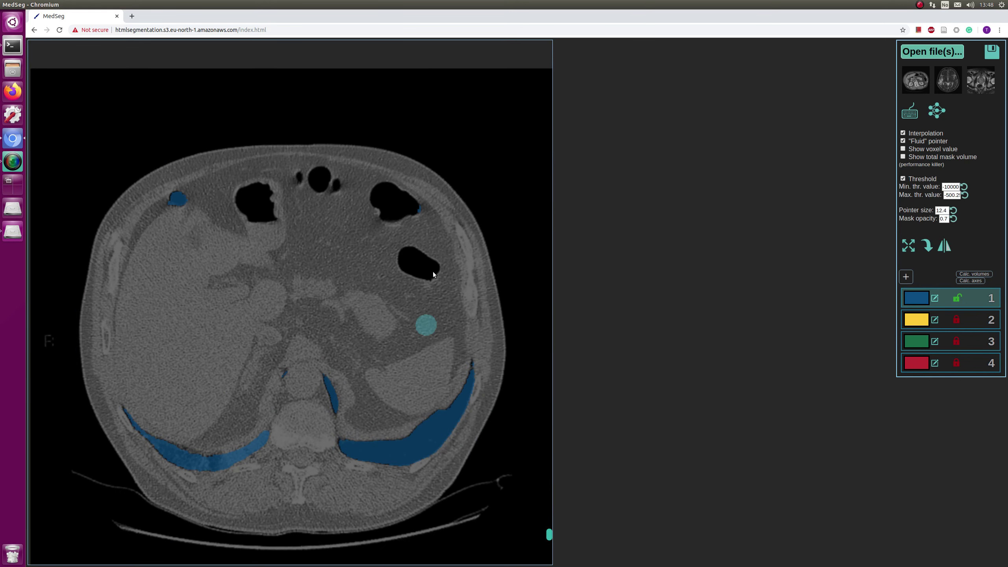
# Paint the unmasked border gap of the left lung along the heart with thresholding on and pointer size 20.2.
pyautogui.keyDown('shift'); pyautogui.scroll(7, 419, 207); pyautogui.keyUp('shift')
pyautogui.scroll(5, 307, 213)
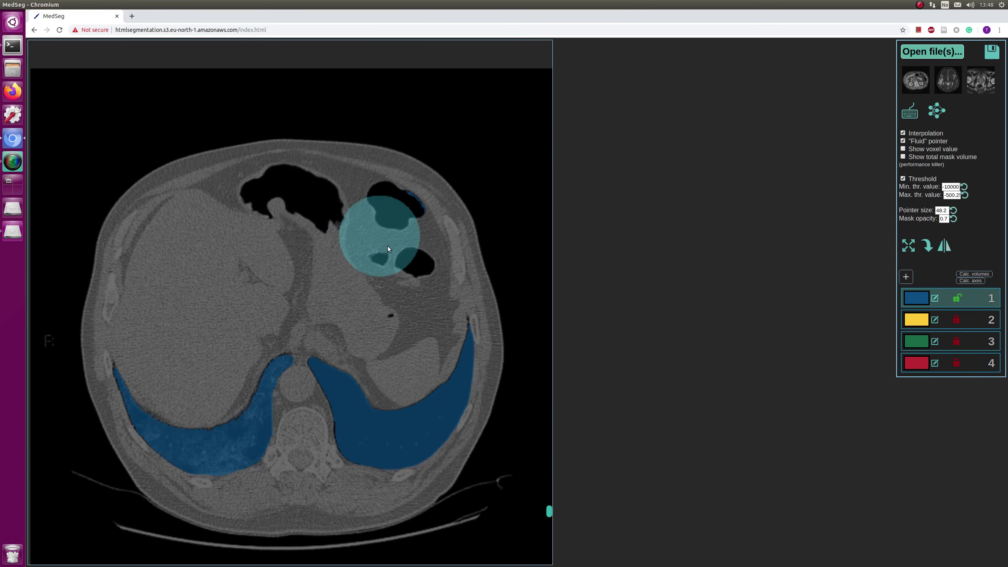
pyautogui.scroll(5, 398, 320)
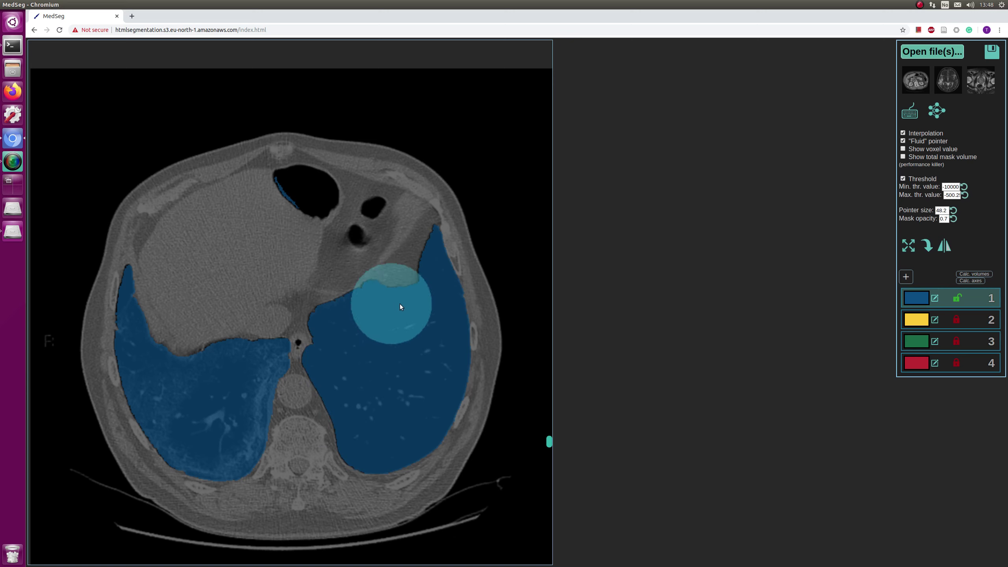
pyautogui.scroll(2, 417, 331)
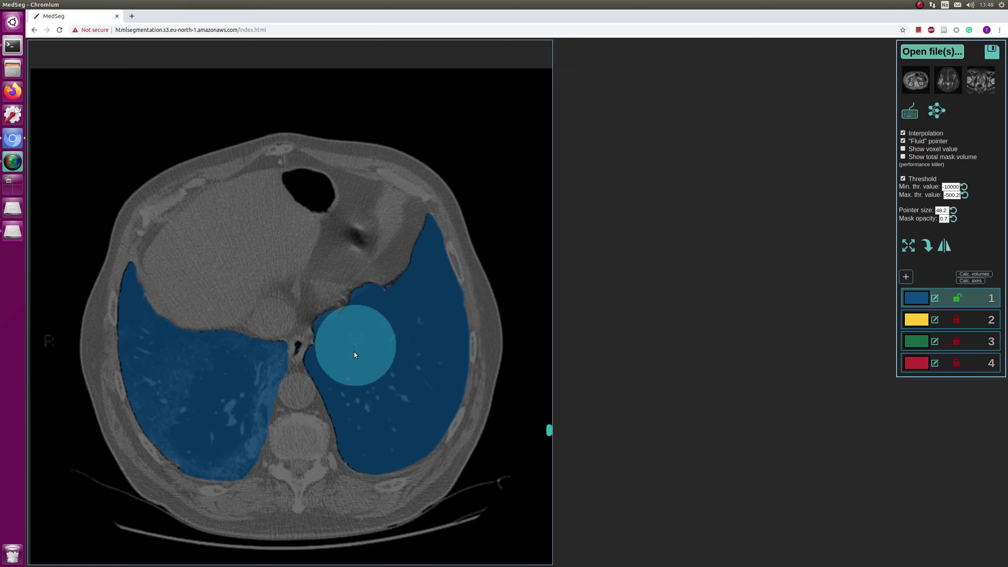
pyautogui.scroll(-9, 294, 338)
pyautogui.scroll(-5, 295, 341)
pyautogui.scroll(2, 296, 354)
pyautogui.scroll(2, 297, 361)
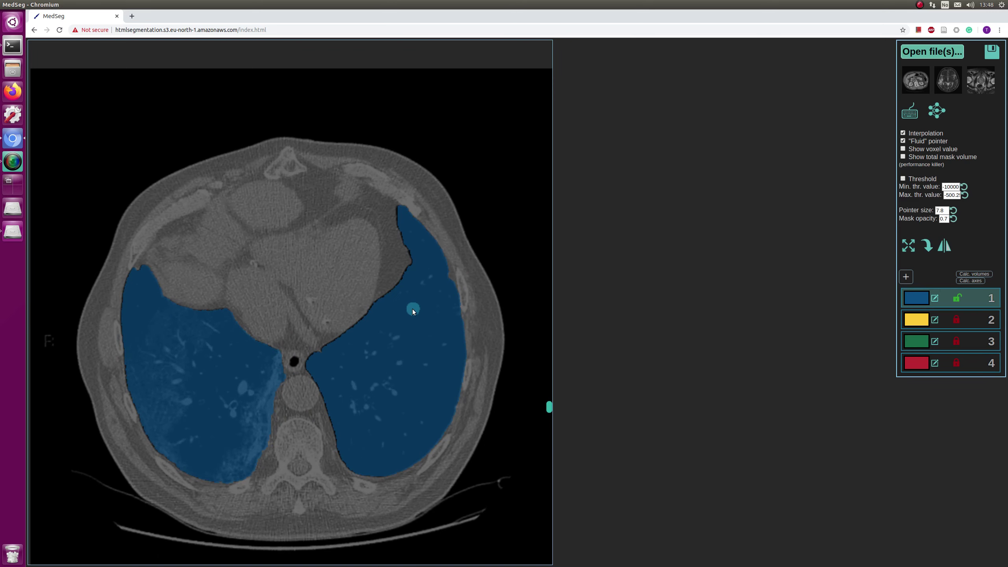
pyautogui.scroll(3, 397, 230)
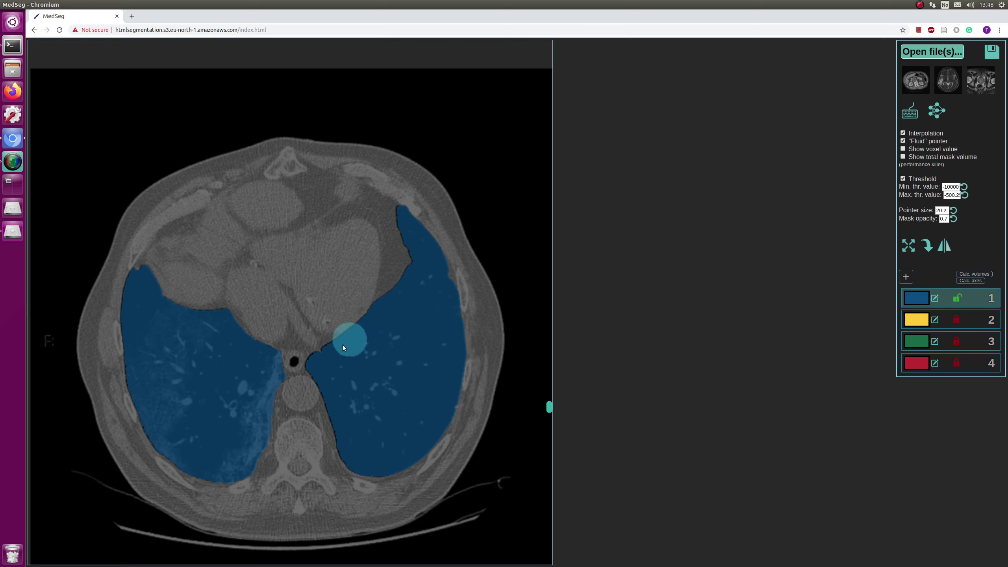
pyautogui.scroll(1, 405, 396)
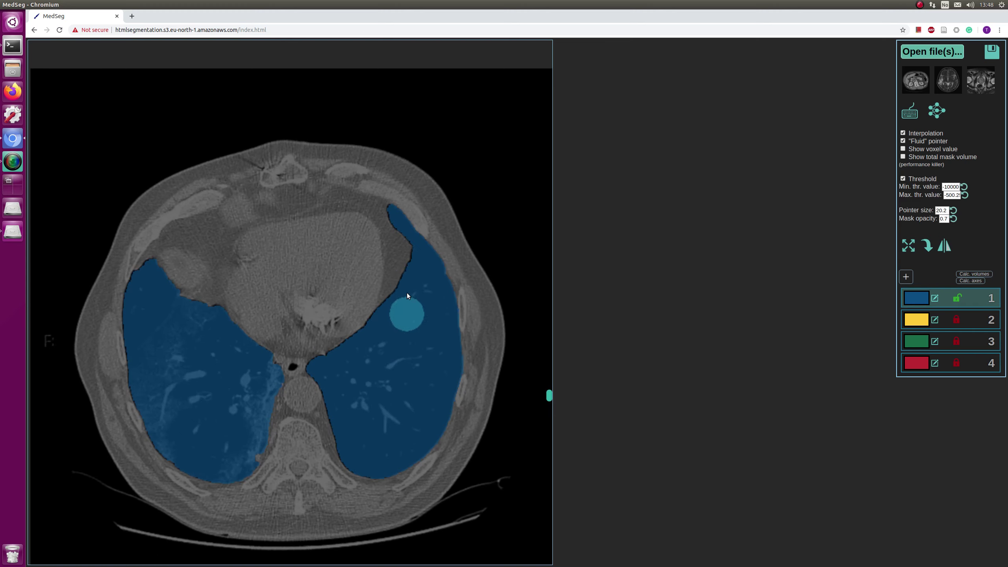
# Review the lung mask from the heart up to the aortic arch and back down past the liver dome.
pyautogui.scroll(20, 339, 407)
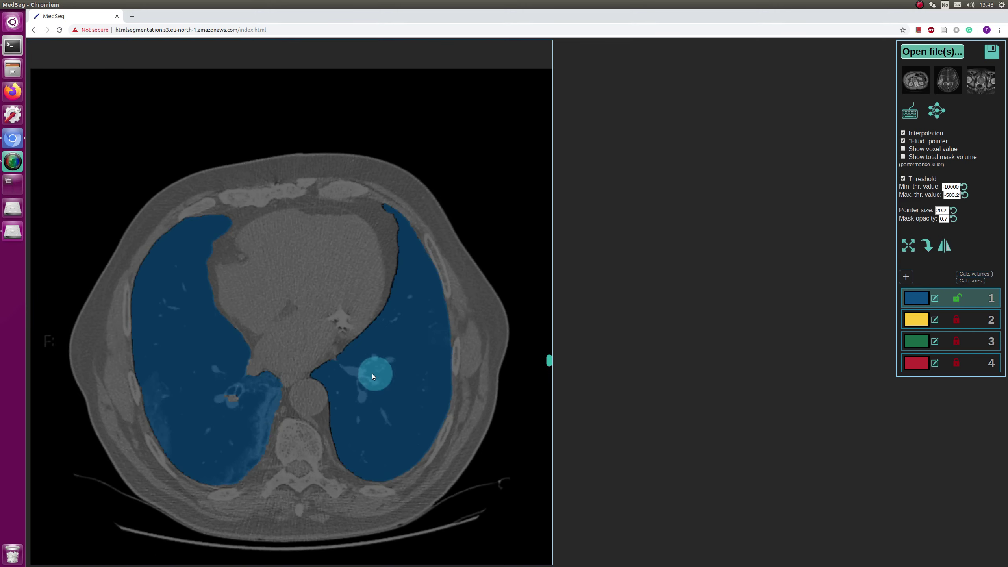
pyautogui.scroll(20, 315, 277)
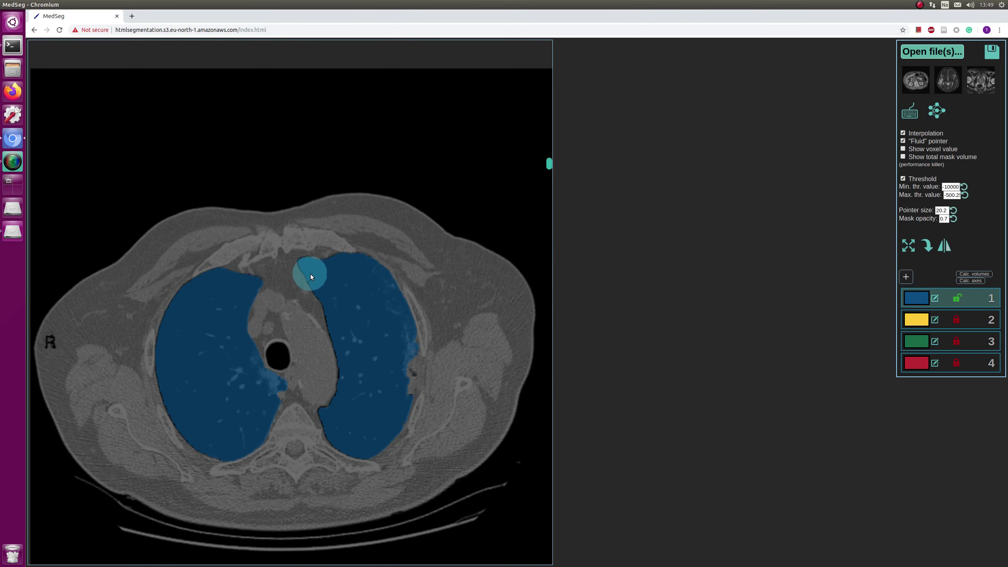
pyautogui.scroll(-20, 330, 349)
pyautogui.scroll(-20, 318, 276)
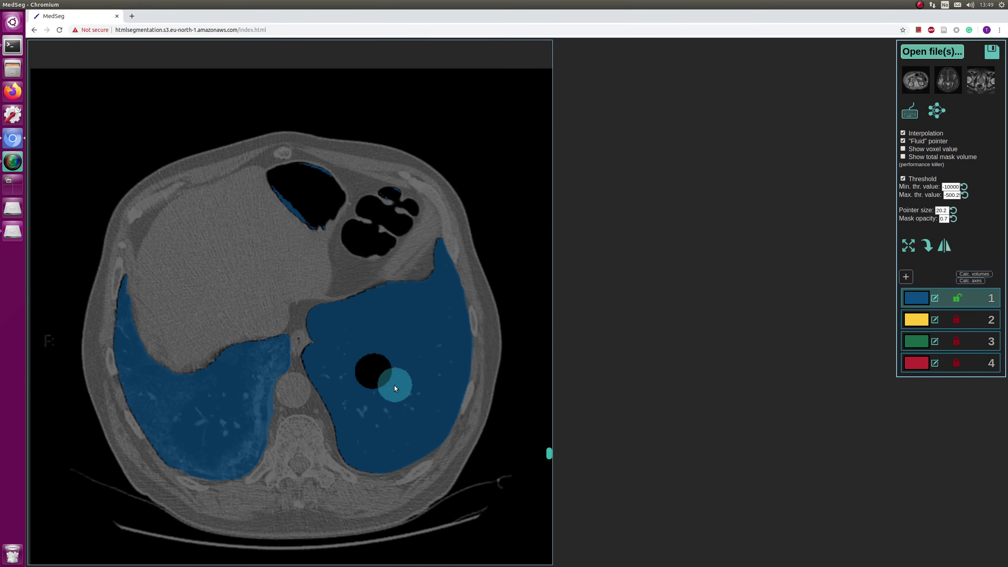
pyautogui.scroll(-14, 388, 383)
pyautogui.scroll(20, 337, 380)
pyautogui.scroll(7, 314, 393)
pyautogui.scroll(-18, 311, 405)
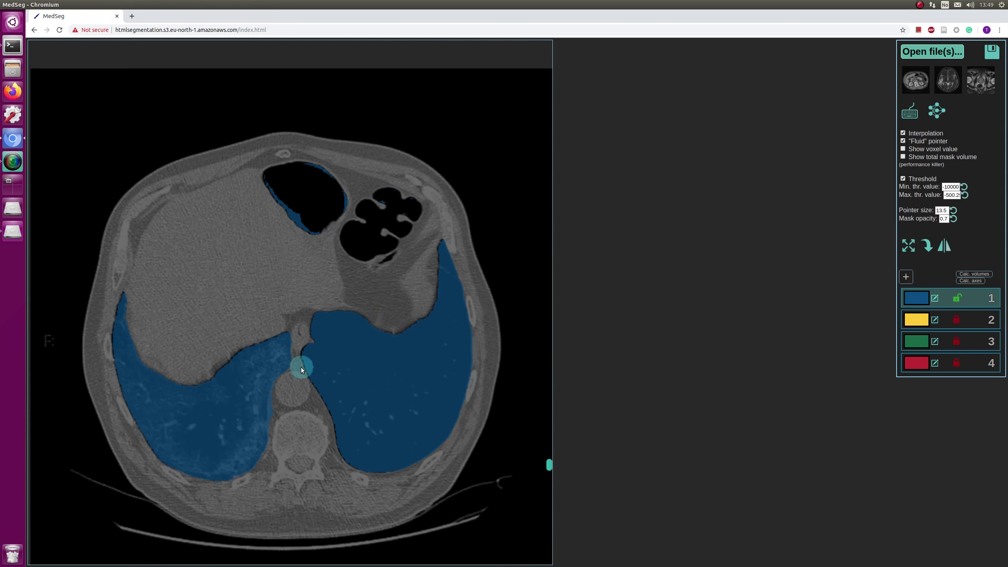
# Bridge both lung masks in front of the aorta with thresholding off and pointer size 15.5, and remove the disconnected mask areas around the bowel.
pyautogui.scroll(-4, 300, 366)
pyautogui.scroll(7, 296, 365)
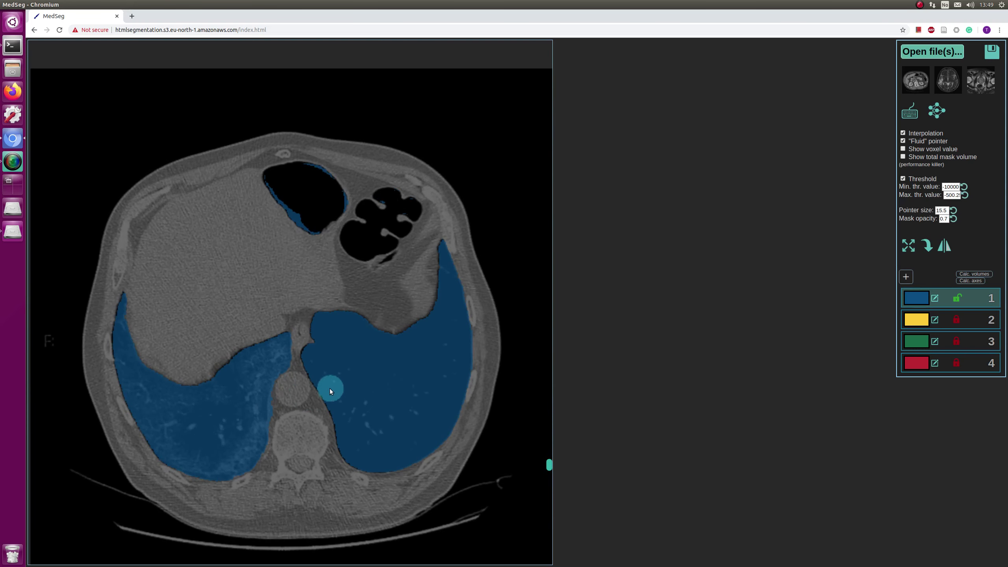
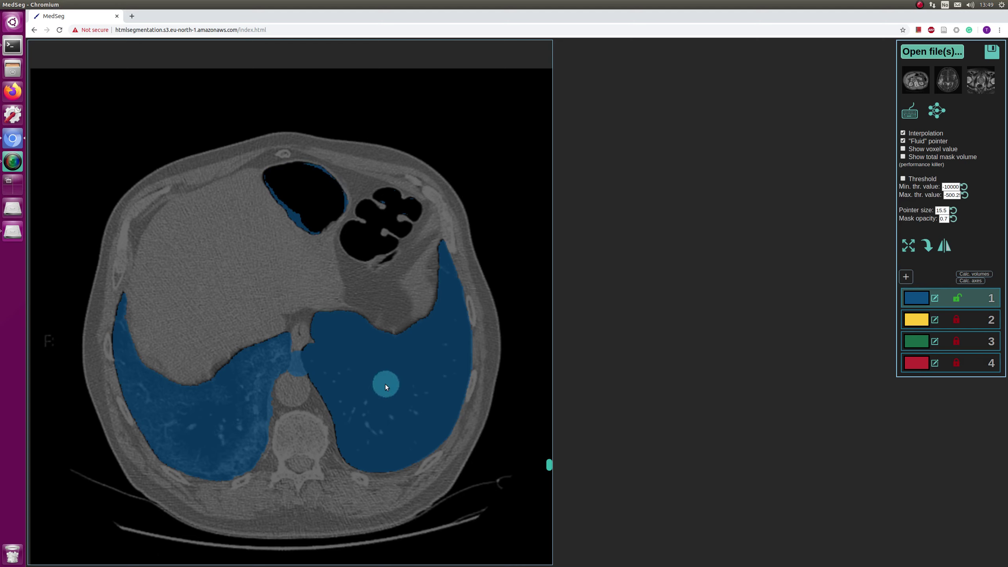
pyautogui.hotkey('ctrl', 'z')
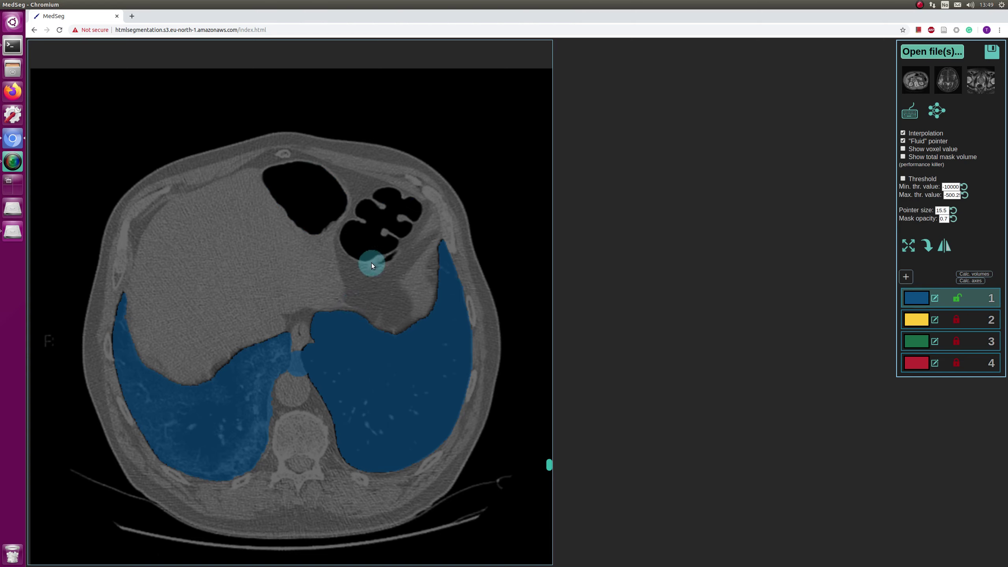
# Check the slices between the lowest lung bases and the heart for stray mask areas in the bowel.
pyautogui.scroll(5, 372, 263)
pyautogui.scroll(-10, 367, 299)
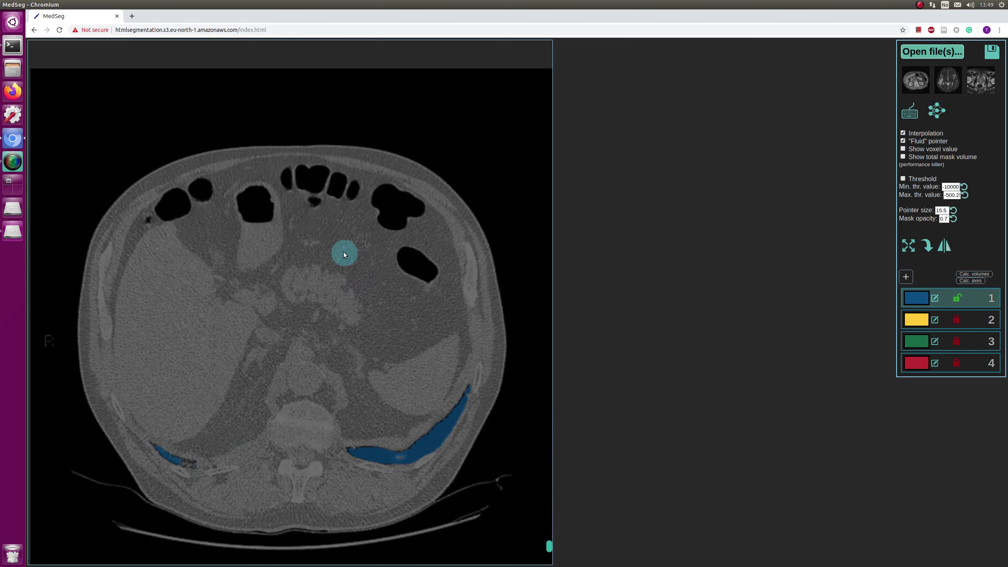
pyautogui.scroll(5, 341, 262)
pyautogui.scroll(-8, 338, 272)
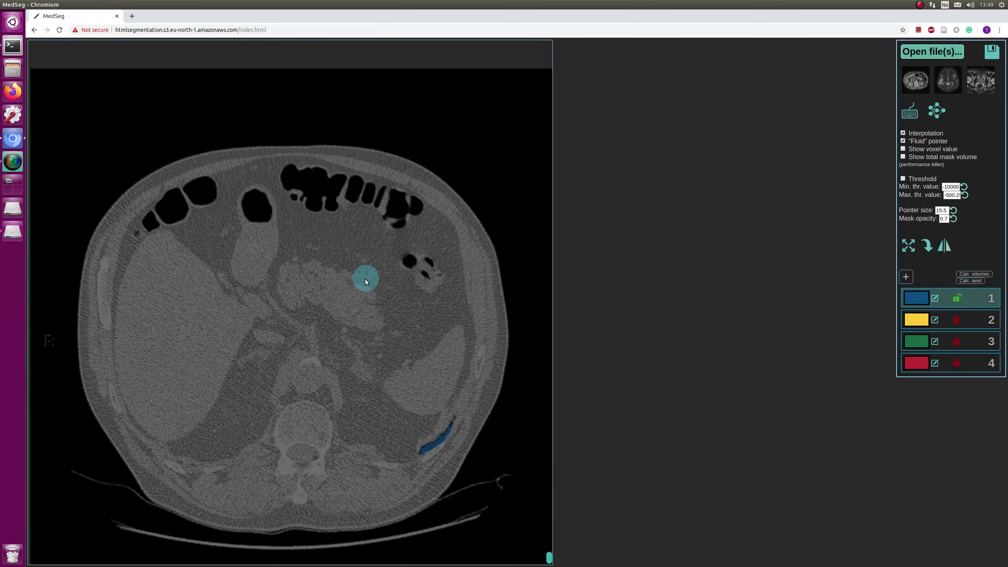
pyautogui.scroll(1, 363, 280)
pyautogui.scroll(6, 358, 270)
pyautogui.scroll(-4, 339, 250)
pyautogui.scroll(7, 330, 278)
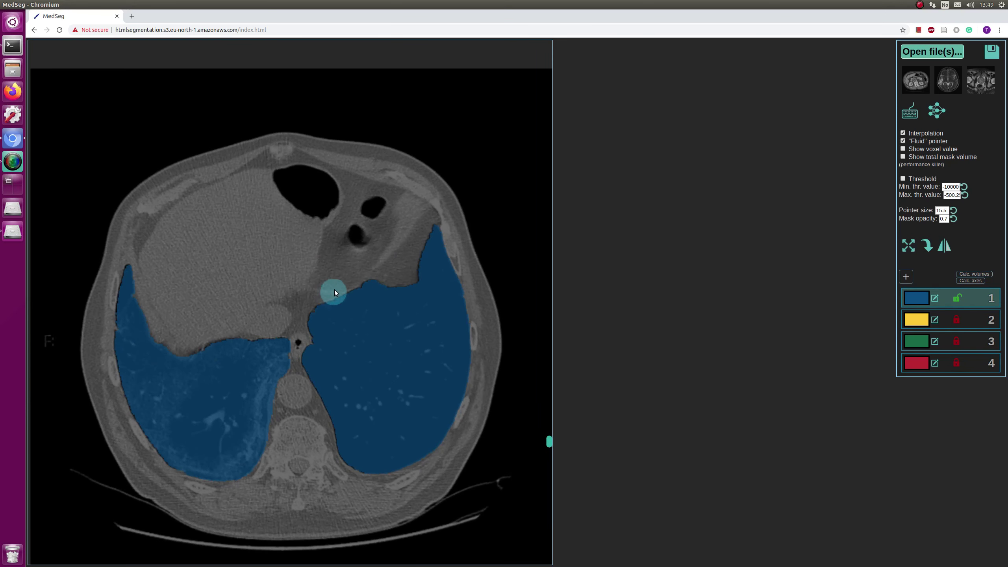
pyautogui.scroll(-2, 338, 285)
pyautogui.scroll(8, 336, 281)
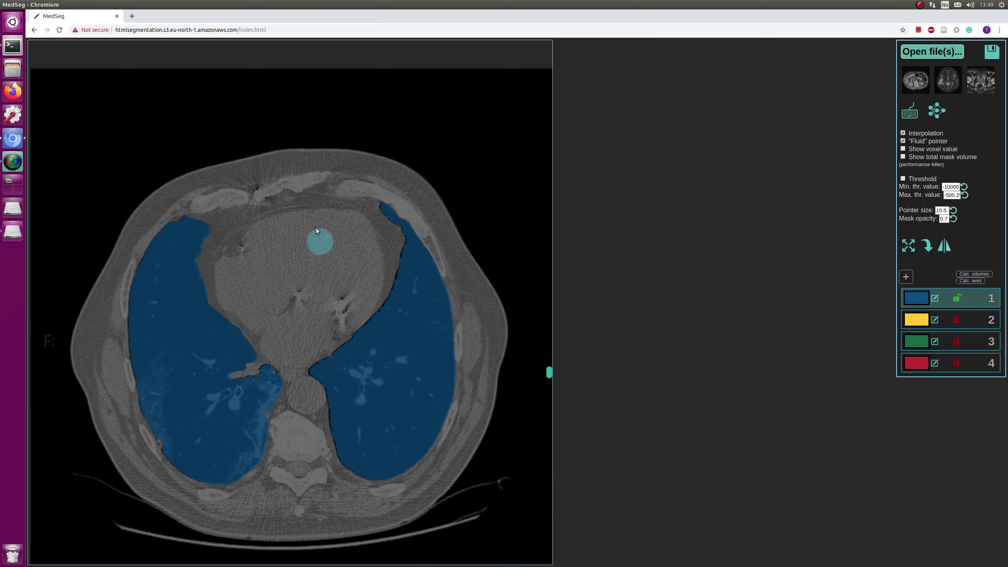
# Paint test strokes across the front chest wall and outside the body on a heart slice, and remove them again.
pyautogui.moveTo(285, 139)
pyautogui.mouseDown()
pyautogui.moveTo(247, 143)
pyautogui.moveTo(277, 176)
pyautogui.mouseUp()
pyautogui.moveTo(374, 120); pyautogui.dragTo(503, 151)
pyautogui.moveTo(496, 195); pyautogui.dragTo(505, 226)
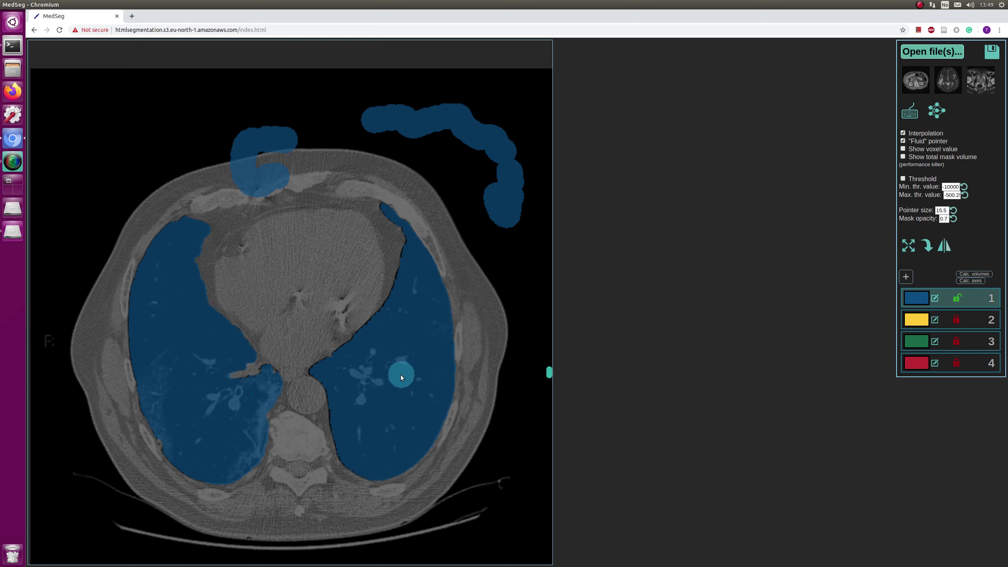
pyautogui.hotkey('ctrl', 'z')
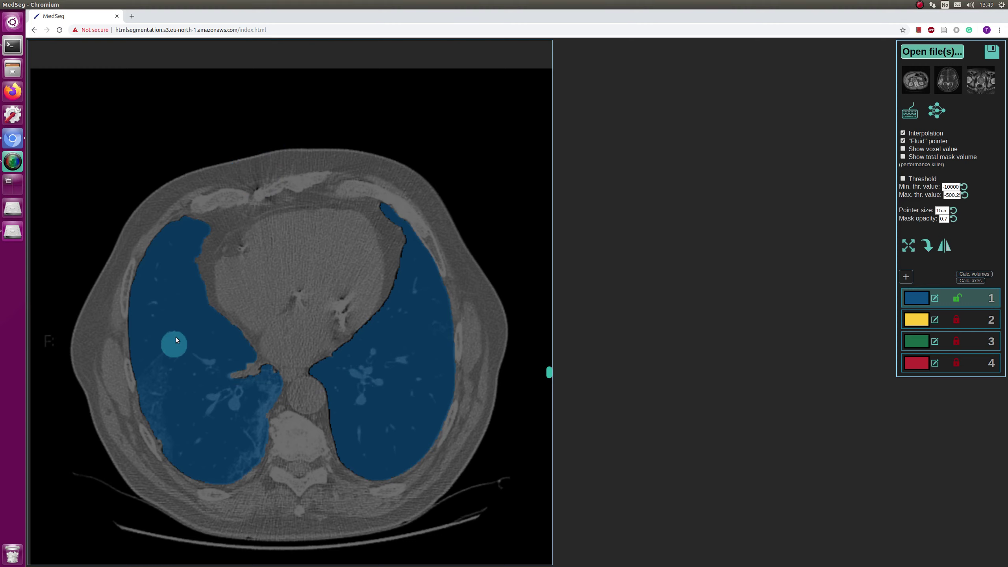
pyautogui.moveTo(275, 150)
pyautogui.mouseDown()
pyautogui.moveTo(453, 142)
pyautogui.moveTo(501, 150)
pyautogui.mouseUp()
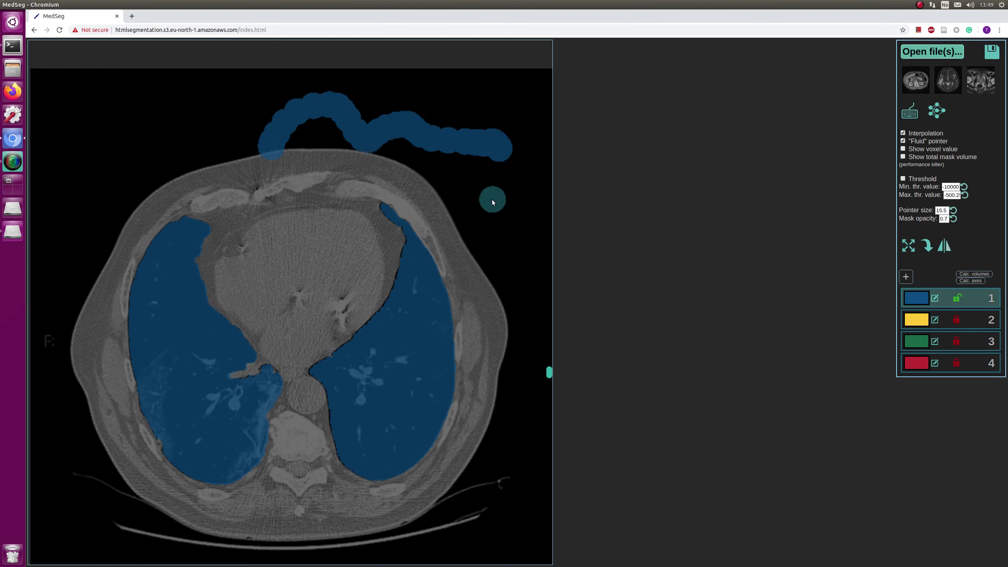
pyautogui.moveTo(504, 234); pyautogui.dragTo(514, 261)
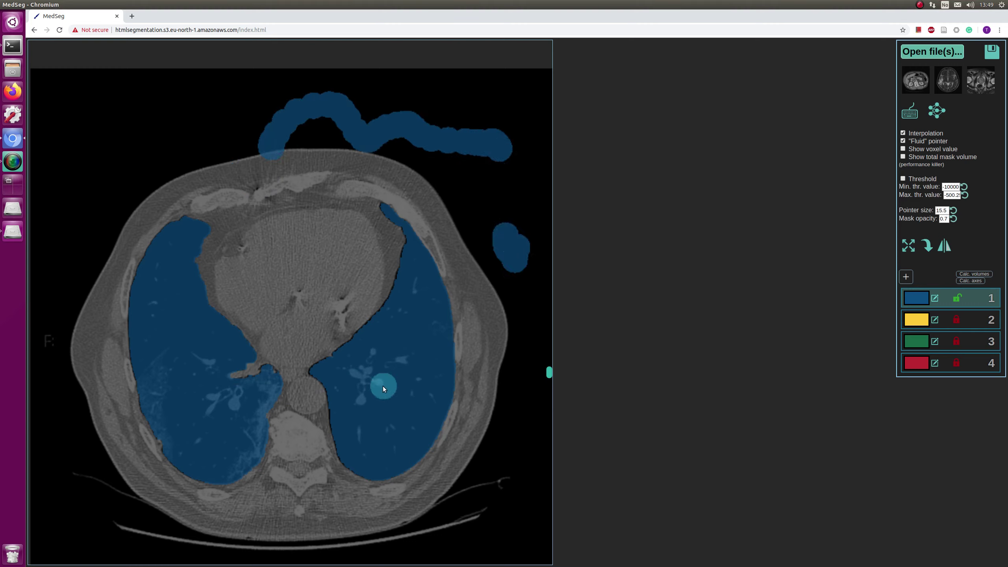
pyautogui.hotkey('ctrl', 'z')
pyautogui.hotkey('ctrl', 'z')
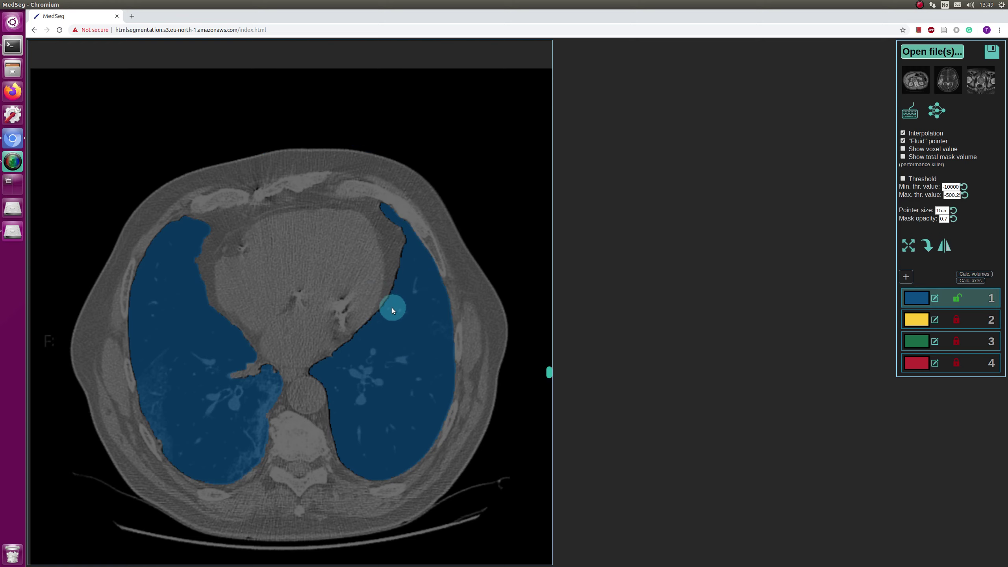
# Erase the mask bridge between the two lungs in front of the aorta with thresholding off.
pyautogui.scroll(-10, 394, 310)
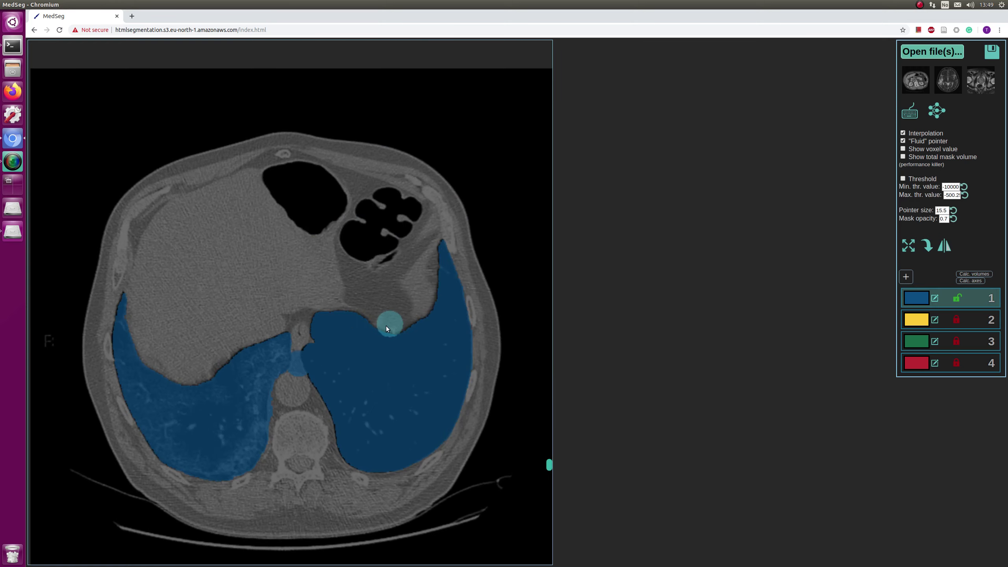
pyautogui.scroll(6, 294, 377)
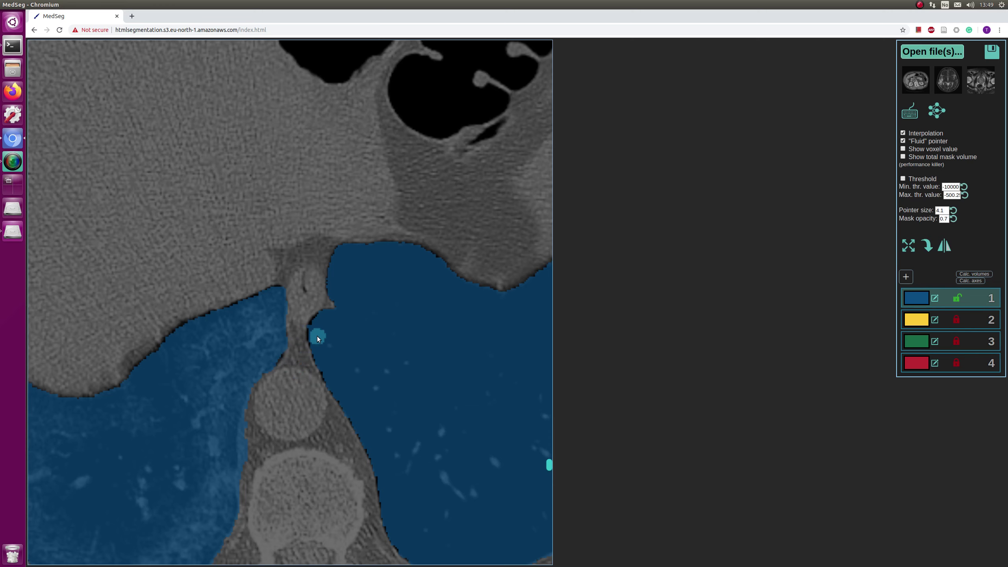
pyautogui.scroll(-5, 317, 335)
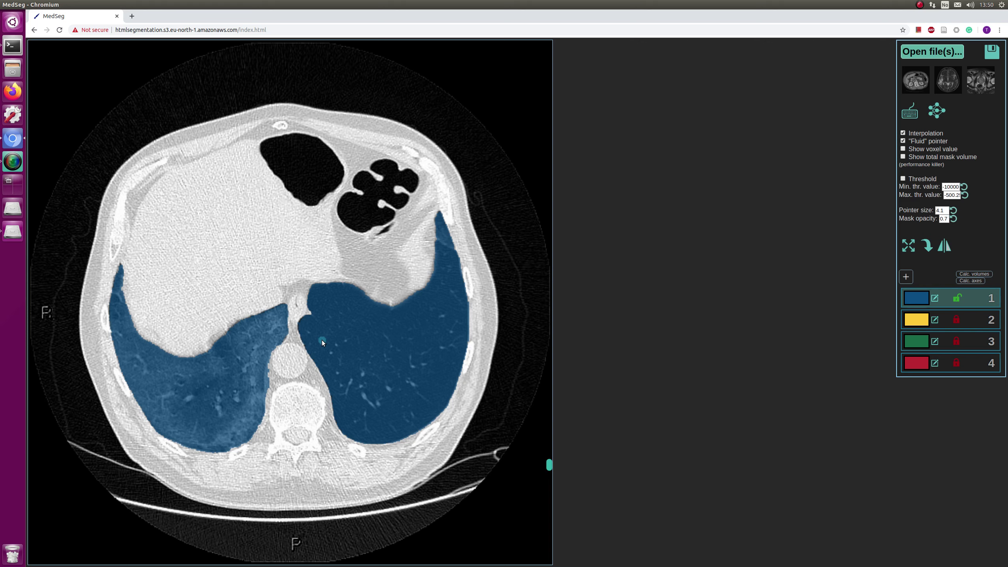
pyautogui.press('w')
pyautogui.press('w')
pyautogui.press('w')
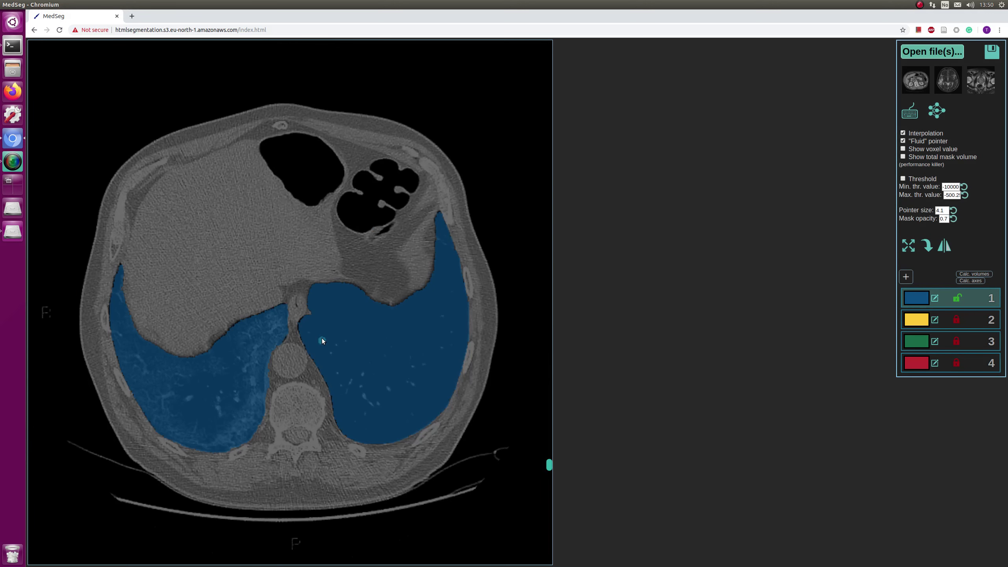
# Paint the unmasked front border of the left lung base on the slice above with thresholding on and pointer size 11.6.
pyautogui.scroll(5, 426, 291)
pyautogui.scroll(2, 218, 347)
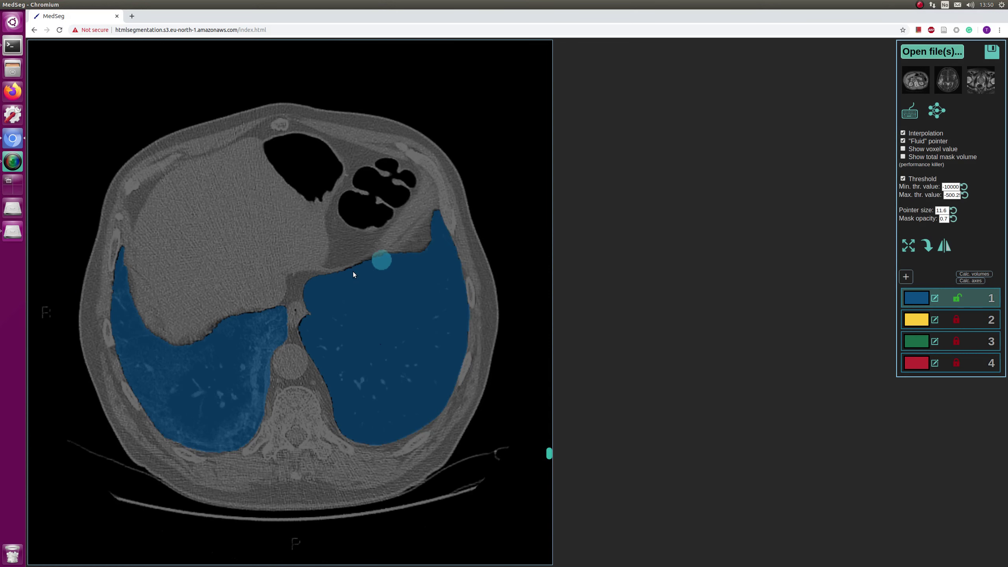
pyautogui.scroll(3, 395, 356)
pyautogui.scroll(-3, 400, 357)
pyautogui.scroll(6, 393, 351)
pyautogui.scroll(-2, 364, 372)
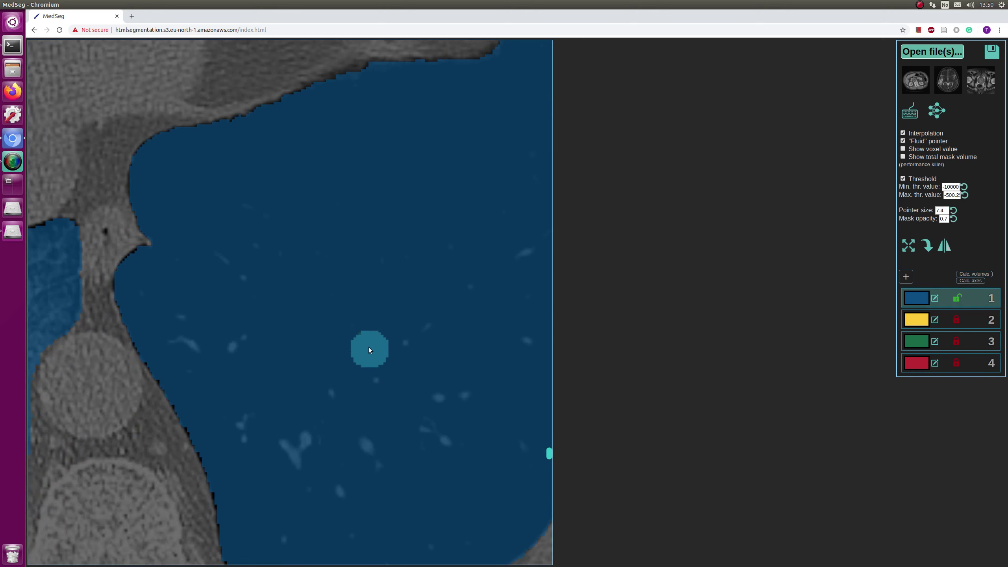
pyautogui.scroll(-5, 375, 375)
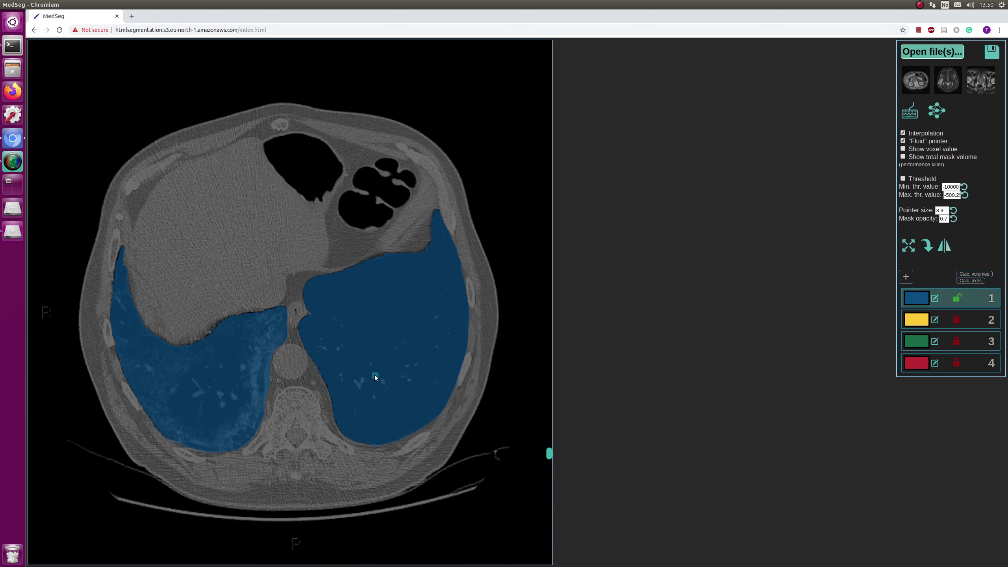
# Turn thresholding on and review the mask on the slices from the lung bases up to the heart.
pyautogui.press('t')
pyautogui.scroll(12, 374, 372)
pyautogui.scroll(-3, 375, 371)
pyautogui.scroll(6, 375, 372)
pyautogui.scroll(18, 375, 372)
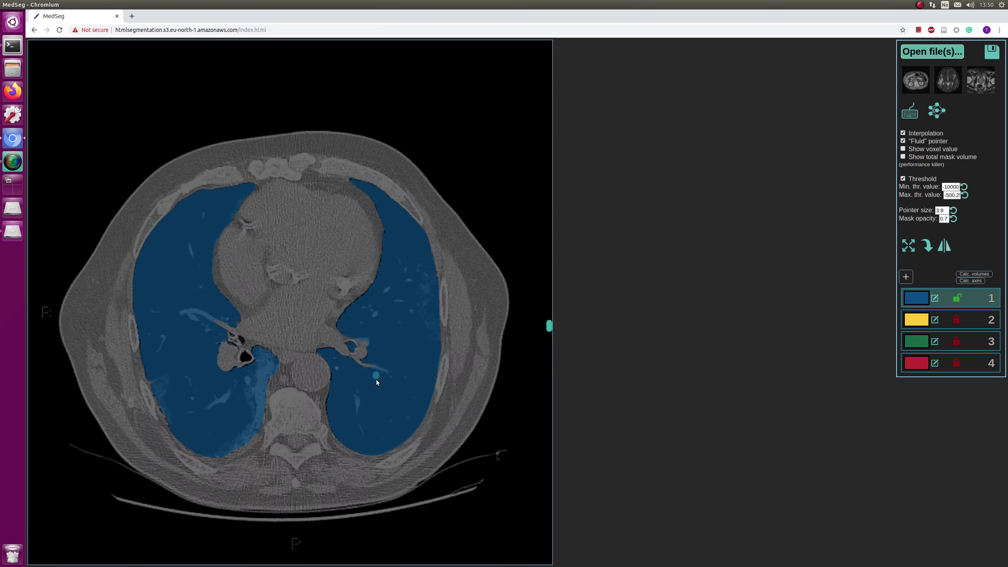
# Check the mask around the left hilar bronchi and vessels slice by slice with pointer size 5.5.
pyautogui.scroll(-4, 382, 389)
pyautogui.scroll(-2, 364, 363)
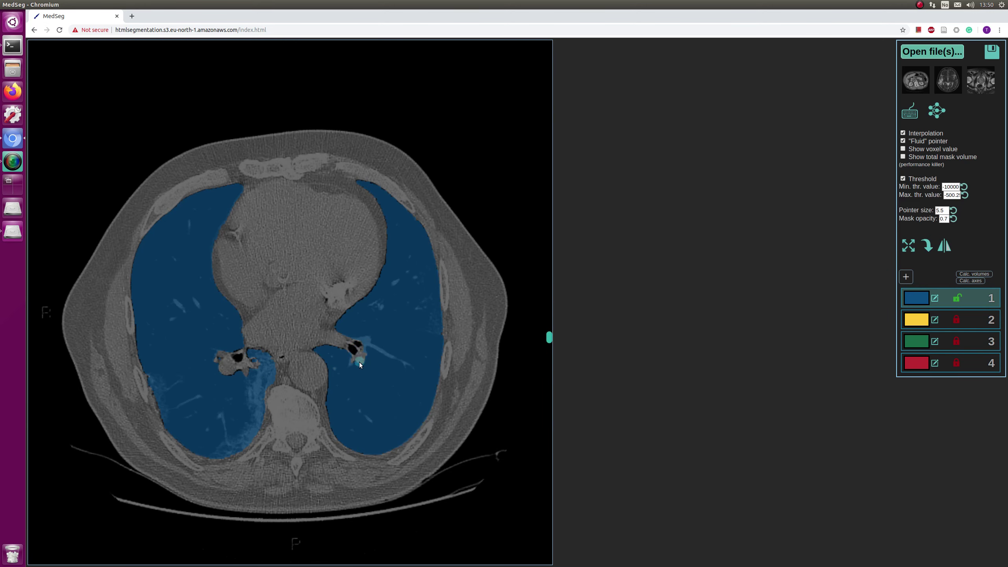
pyautogui.scroll(7, 359, 362)
pyautogui.scroll(-2, 349, 354)
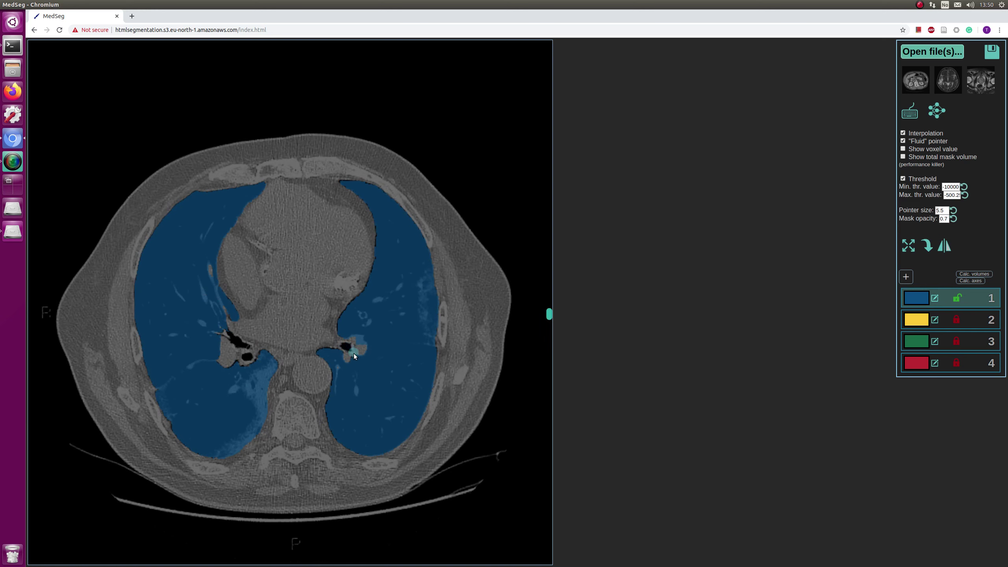
pyautogui.scroll(2, 353, 351)
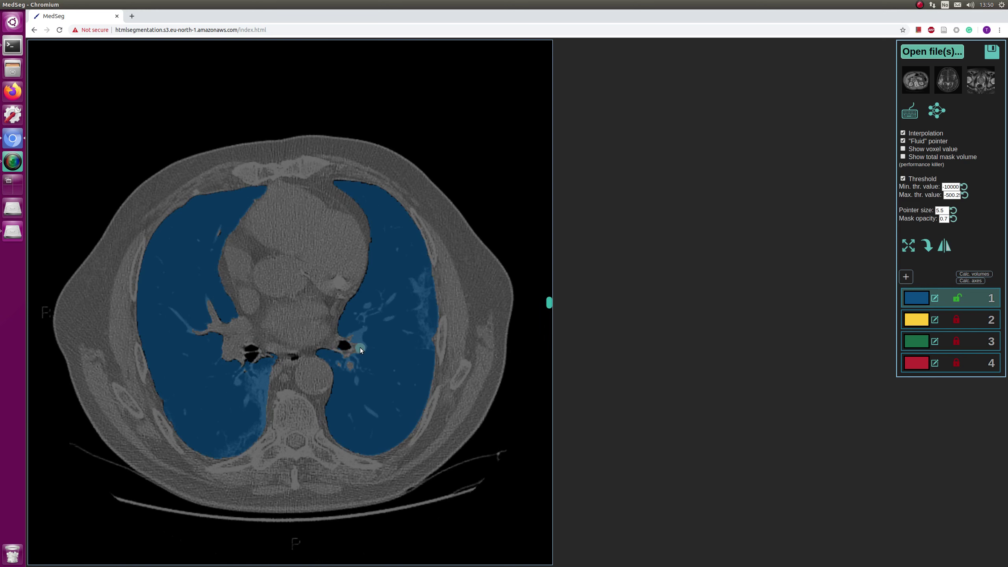
pyautogui.scroll(2, 354, 352)
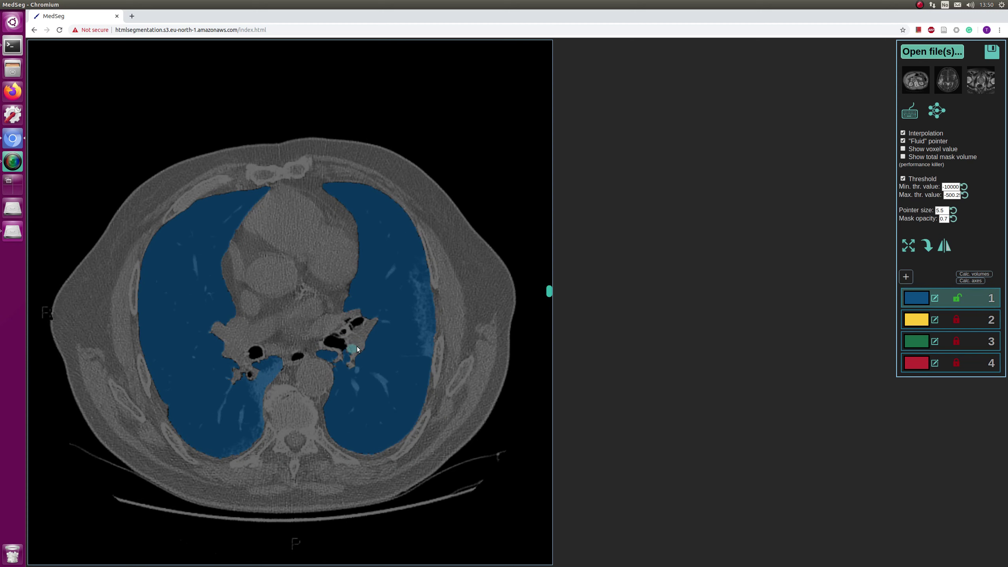
pyautogui.scroll(2, 356, 337)
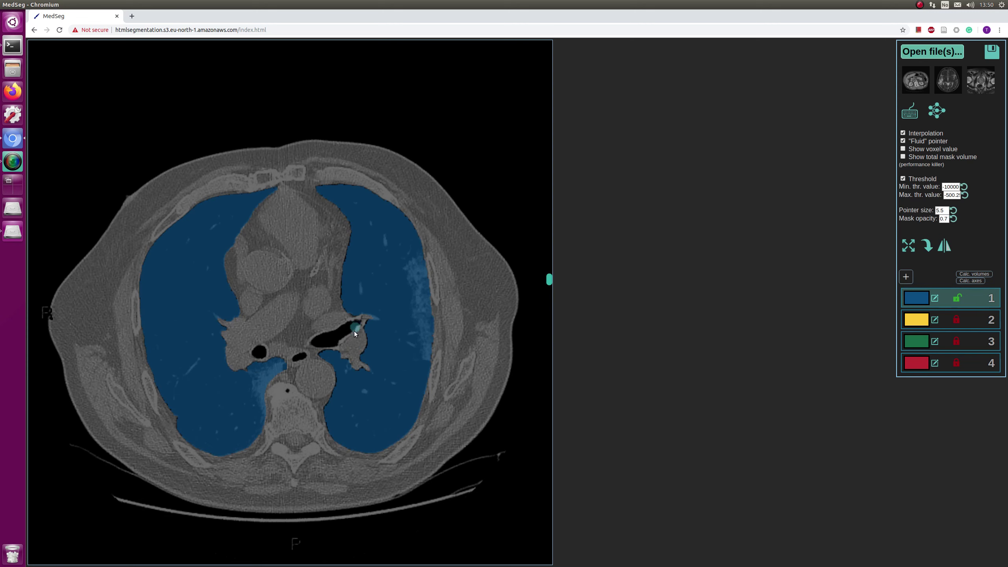
pyautogui.scroll(8, 351, 346)
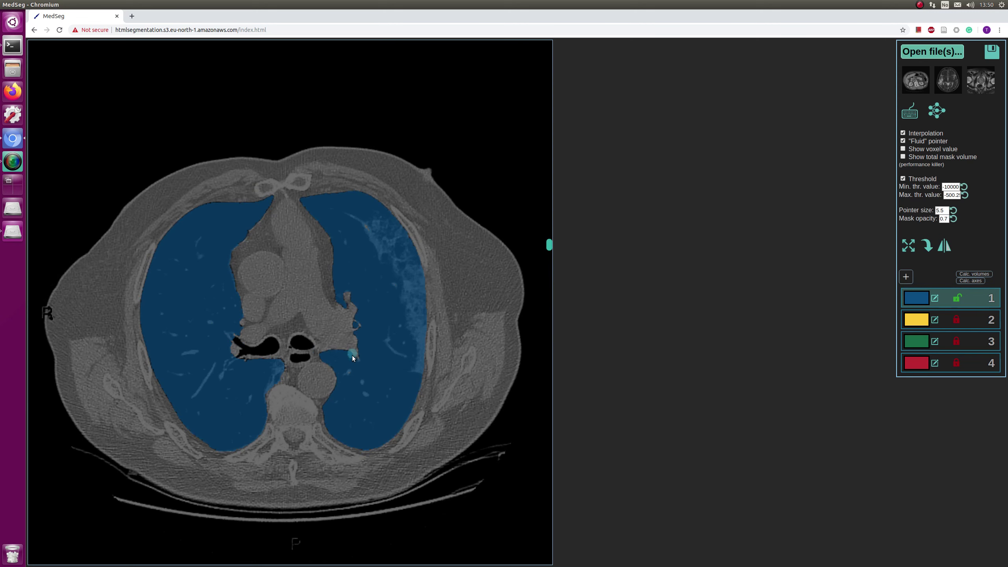
# Review the mask up to the lung apices and back down to the bases with pointer size 3.8.
pyautogui.scroll(-4, 352, 356)
pyautogui.scroll(10, 354, 340)
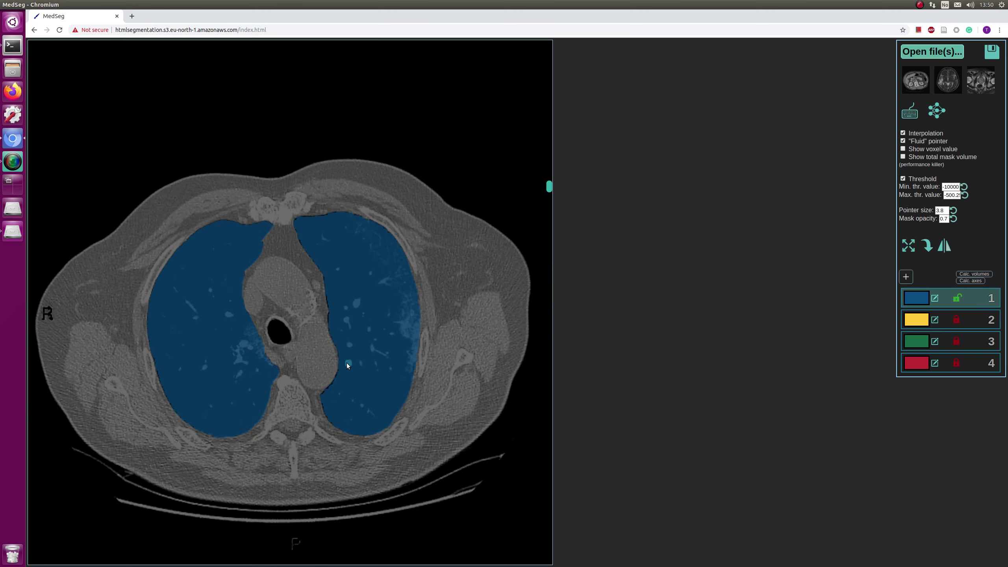
pyautogui.scroll(15, 344, 362)
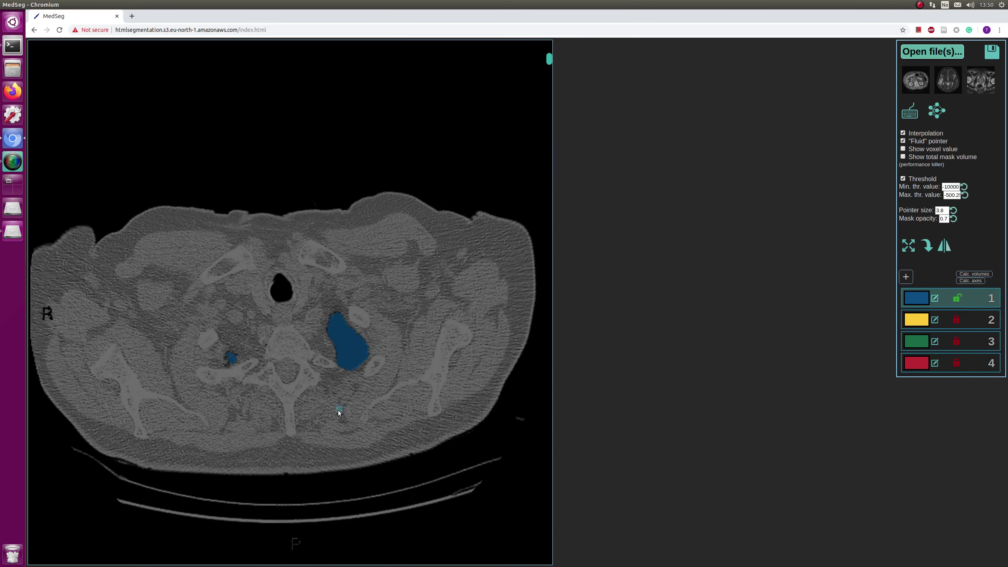
pyautogui.scroll(-20, 341, 394)
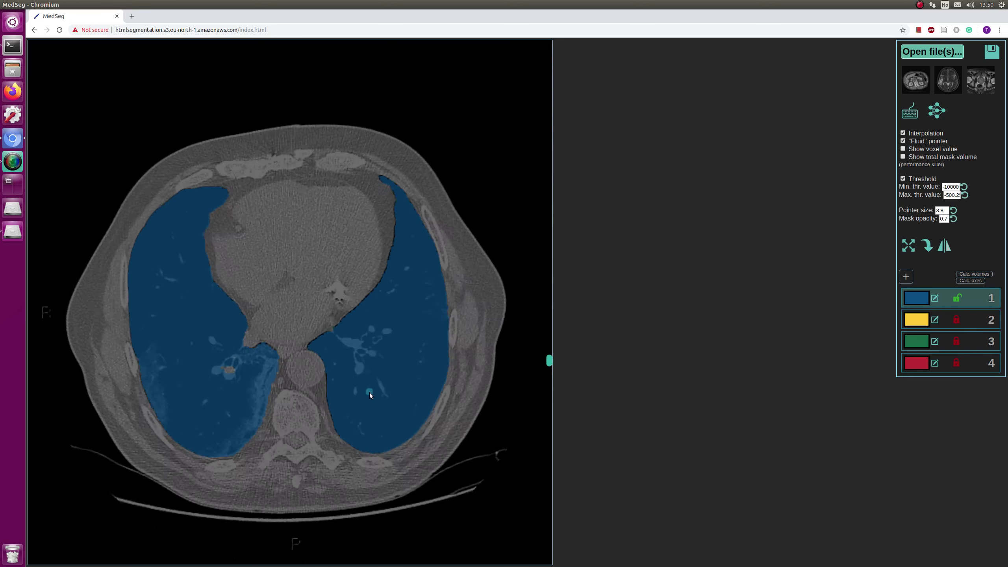
pyautogui.scroll(-12, 370, 394)
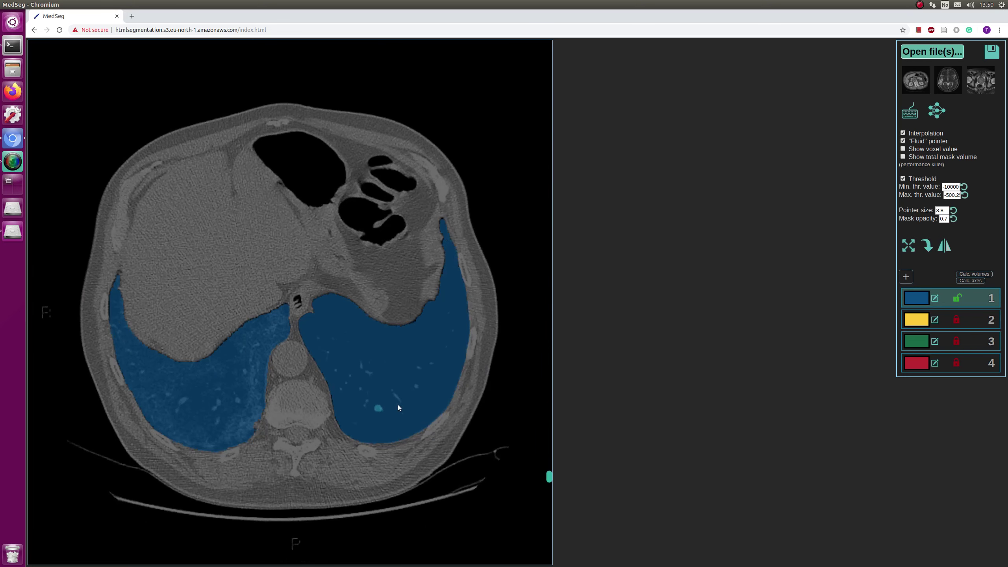
# Examine the mask edges along the diaphragm down to the lowest lung bases with pointer size 12.9.
pyautogui.scroll(-3, 441, 388)
pyautogui.moveTo(548, 503)
pyautogui.mouseDown()
pyautogui.moveTo(546, 548)
pyautogui.moveTo(540, 504)
pyautogui.mouseUp()
pyautogui.scroll(2, 193, 351)
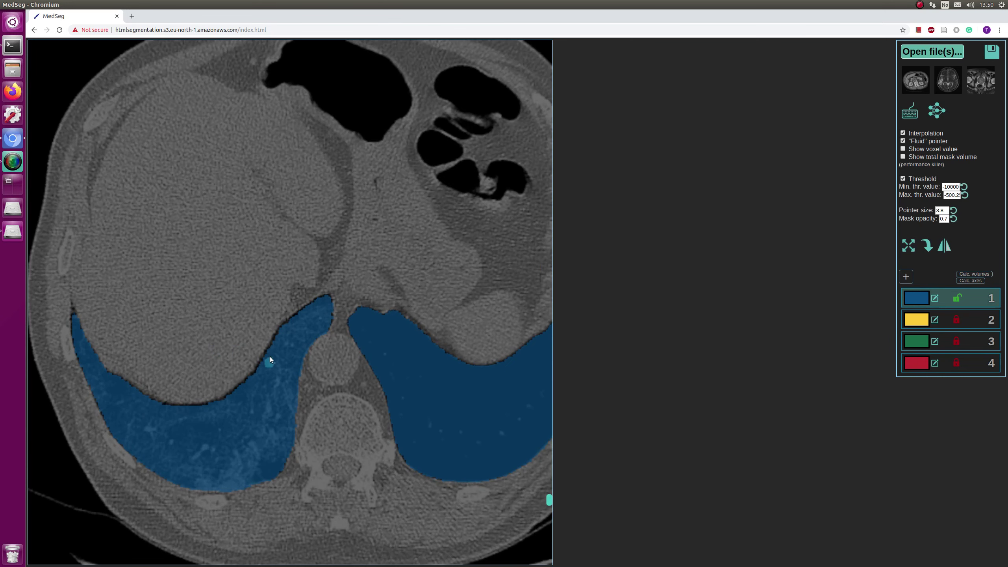
pyautogui.scroll(3, 296, 314)
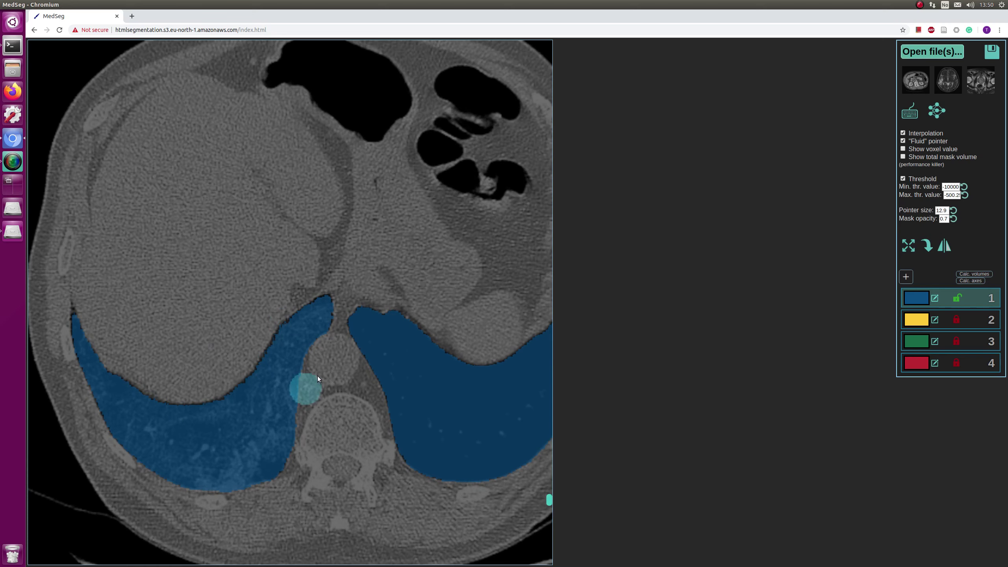
pyautogui.scroll(-5, 325, 373)
pyautogui.scroll(-10, 330, 384)
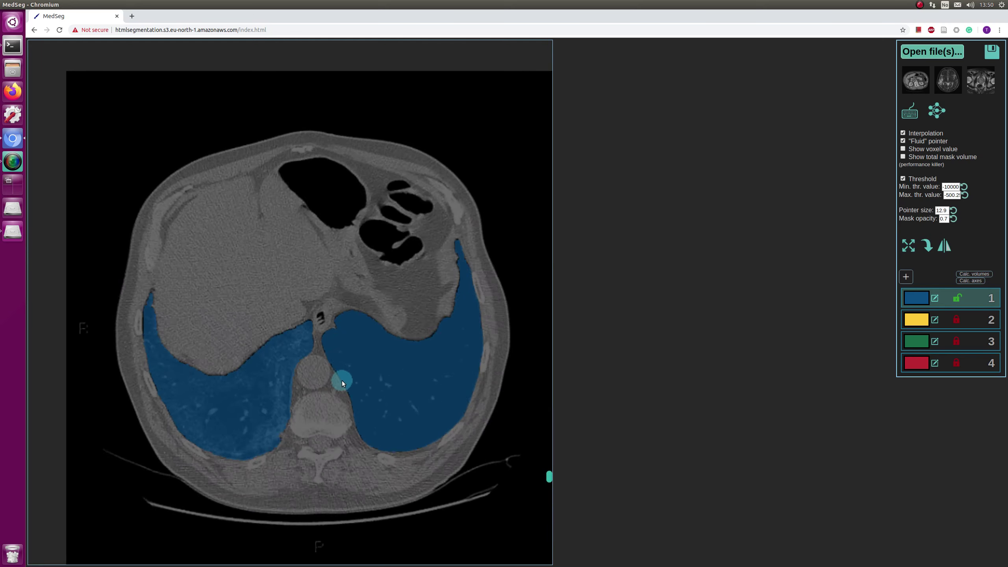
pyautogui.scroll(4, 363, 397)
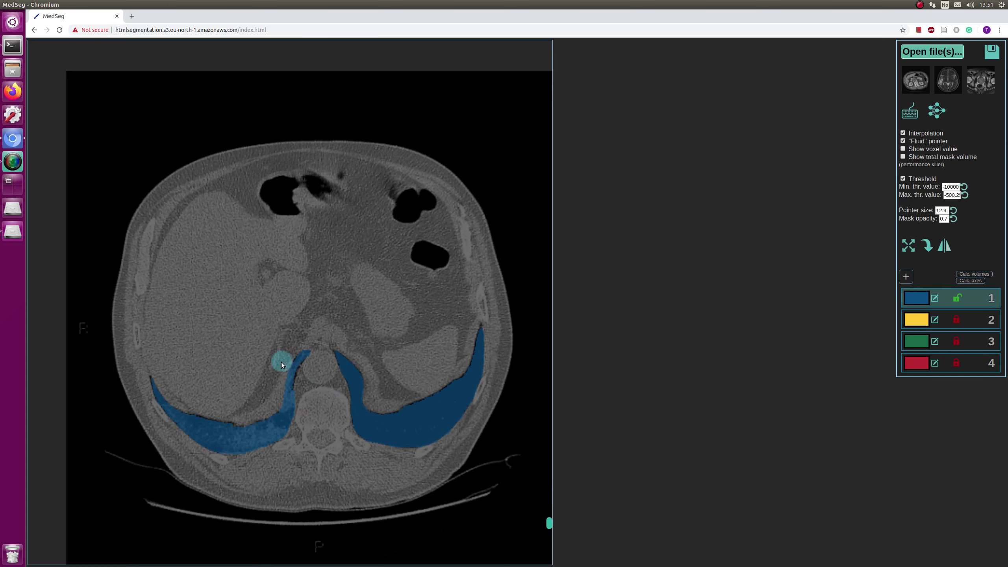
pyautogui.scroll(2, 278, 393)
pyautogui.scroll(-4, 294, 407)
pyautogui.scroll(3, 317, 411)
pyautogui.scroll(-4, 341, 419)
pyautogui.scroll(3, 266, 453)
pyautogui.scroll(-5, 167, 456)
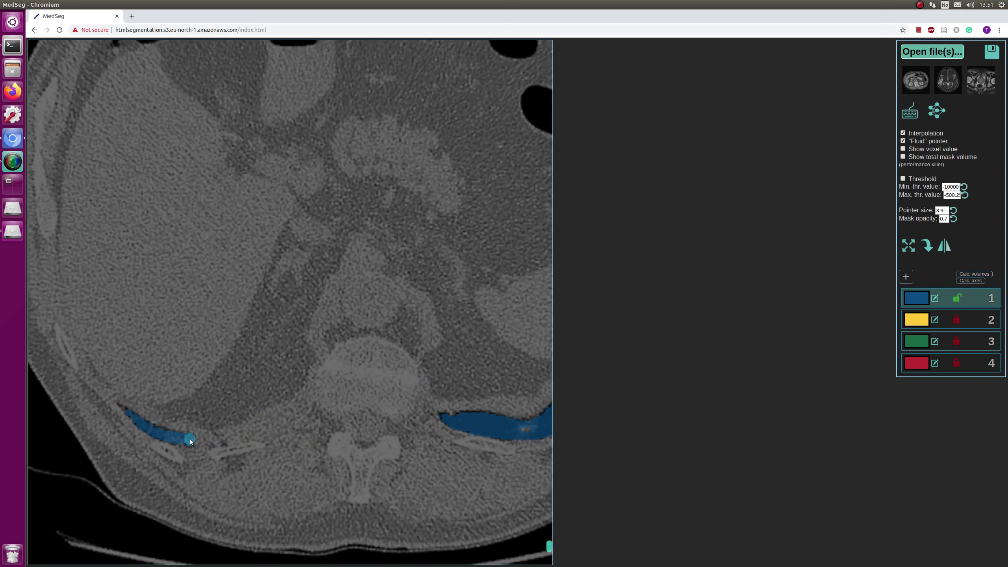
# Extend the right lung base mask as a thin strip toward the spine, with thresholding off and pointer sizes 3.9 and 2.3.
pyautogui.scroll(-2, 190, 438)
pyautogui.moveTo(190, 439); pyautogui.dragTo(203, 440)
pyautogui.press('space')
pyautogui.press('space')
pyautogui.press('space')
pyautogui.press('space')
pyautogui.press('space')
pyautogui.press('space')
pyautogui.press('space')
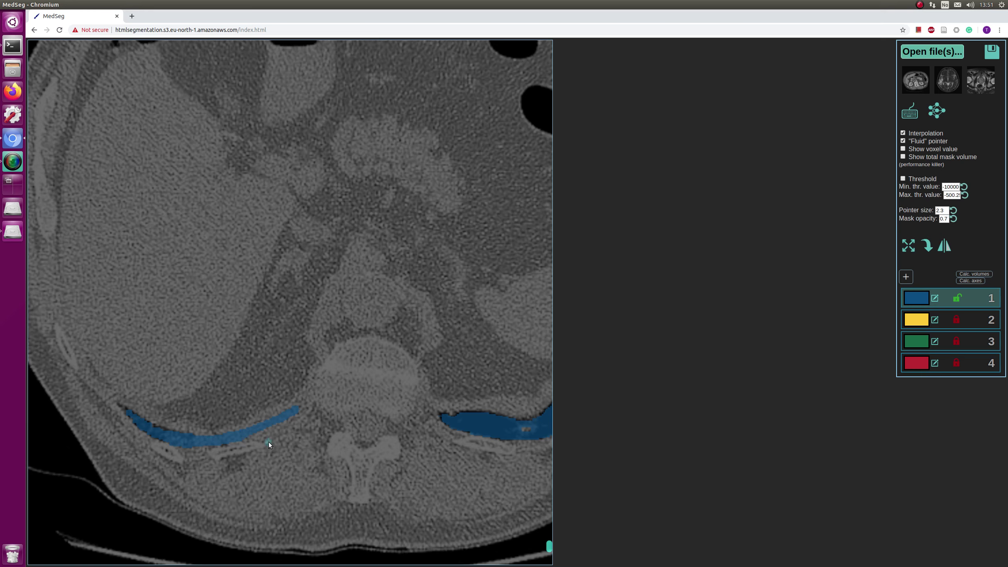
# Try mask opacities of 0.4 and 1.0 on the lowest lung-base slice, and settle on 0.8.
pyautogui.press('space')
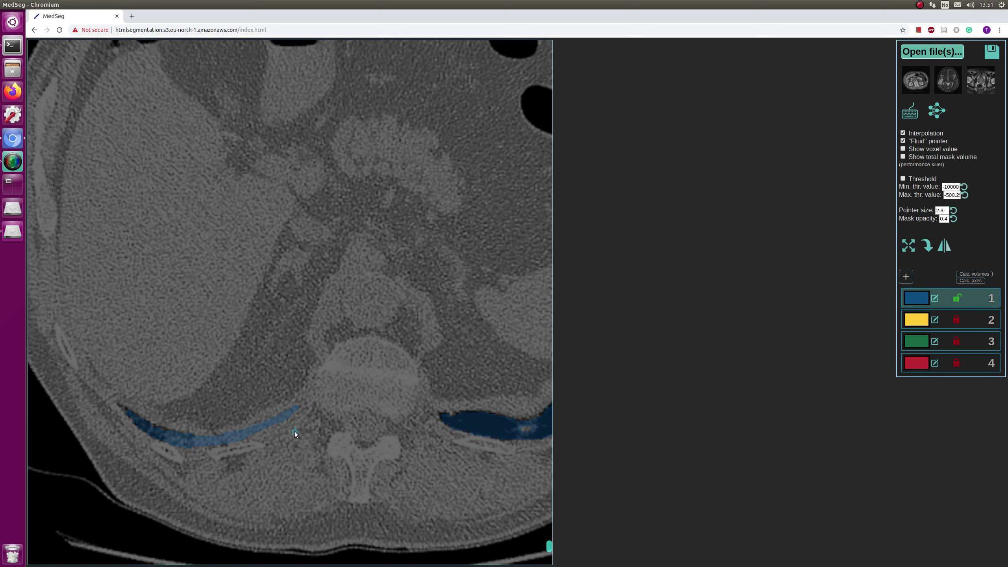
pyautogui.scroll(5, 295, 432)
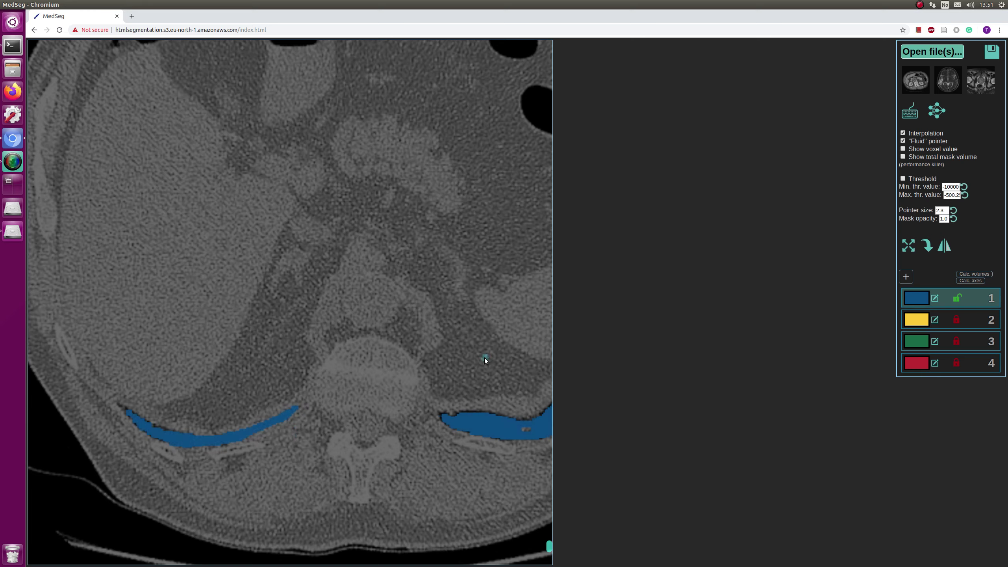
pyautogui.scroll(-1, 945, 220)
pyautogui.scroll(1, 945, 220)
pyautogui.scroll(-2, 471, 453)
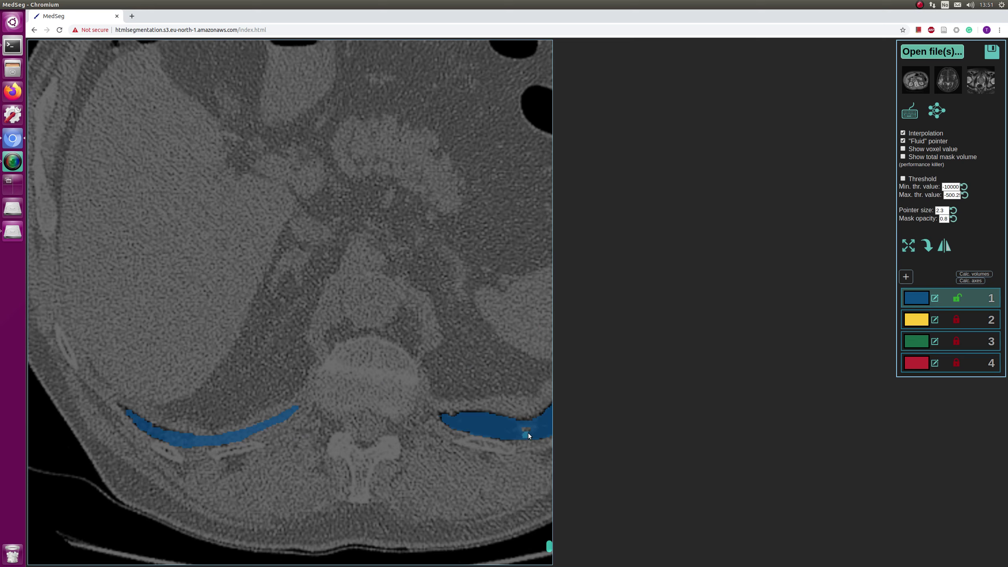
# Paint the unmasked border of the left lung base with thresholding on and pointer size 19.6.
pyautogui.scroll(-2, 229, 413)
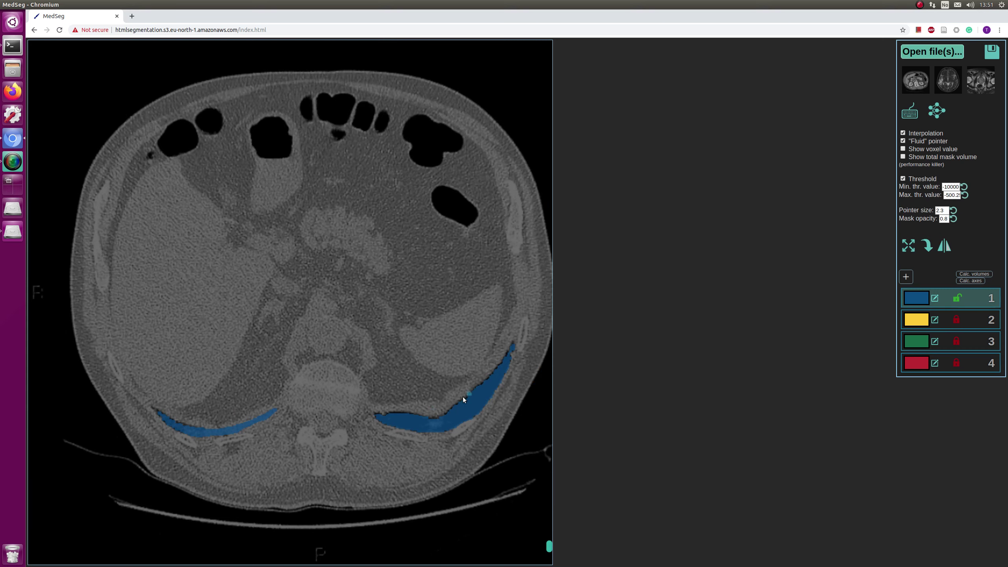
pyautogui.scroll(3, 454, 413)
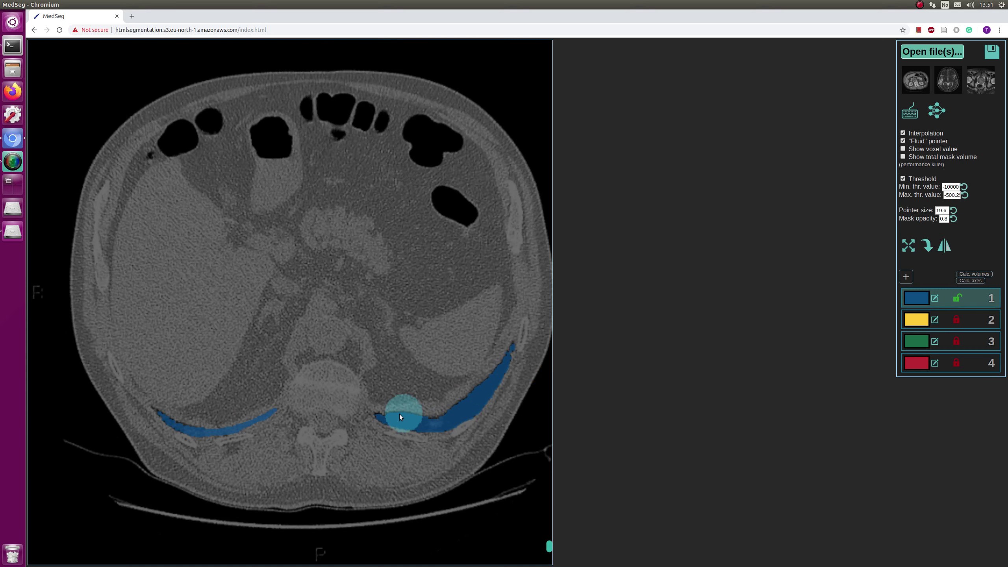
pyautogui.scroll(2, 359, 382)
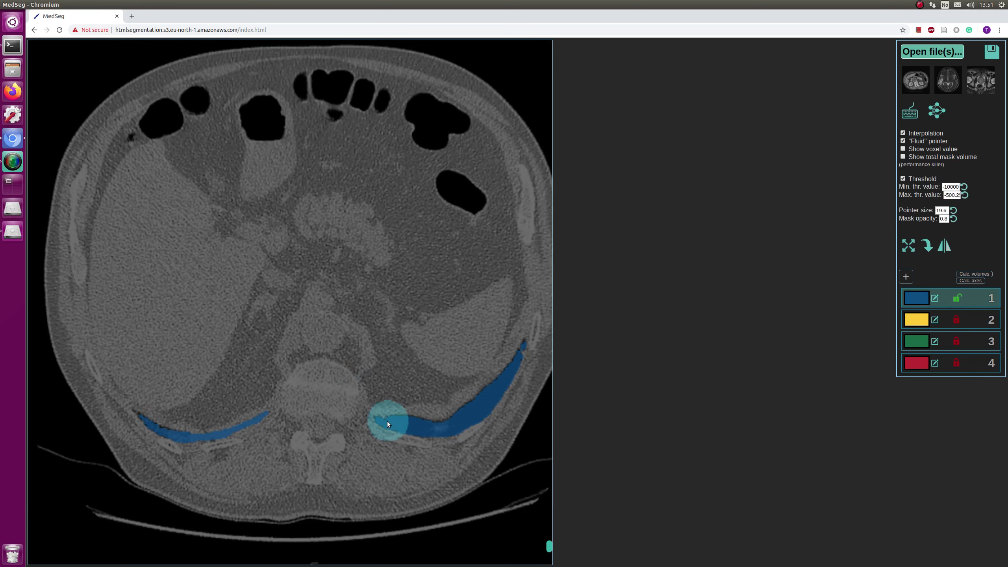
# Check the mask beside the esophagus and lower heart on neighbouring slices with pointer size 12.2.
pyautogui.scroll(15, 381, 401)
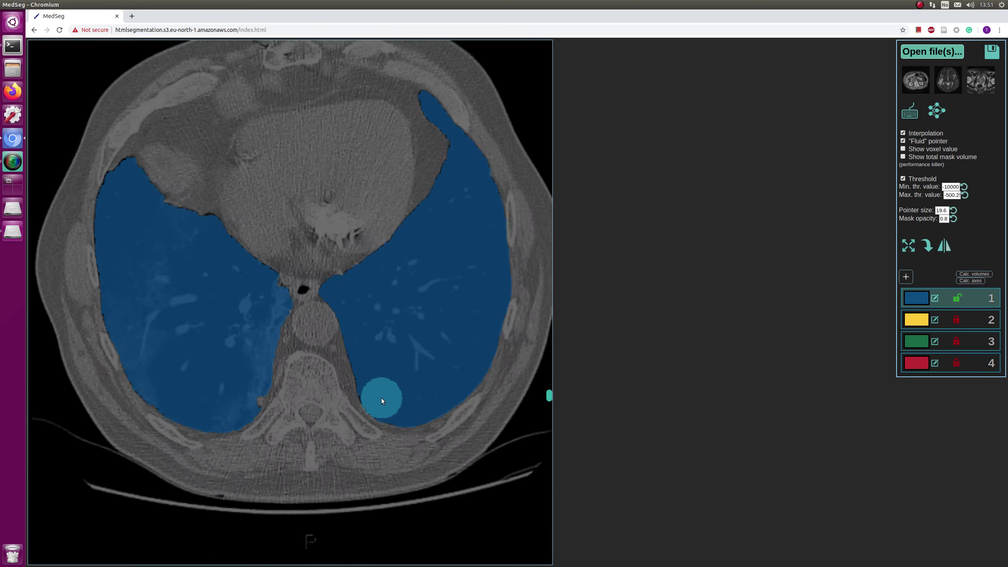
pyautogui.scroll(3, 381, 398)
pyautogui.scroll(-3, 370, 403)
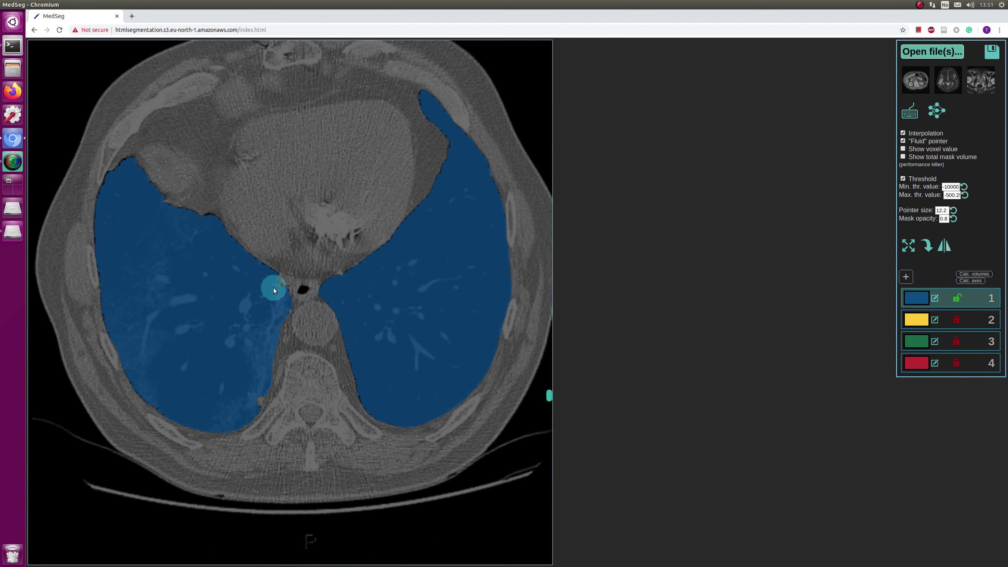
pyautogui.scroll(2, 272, 298)
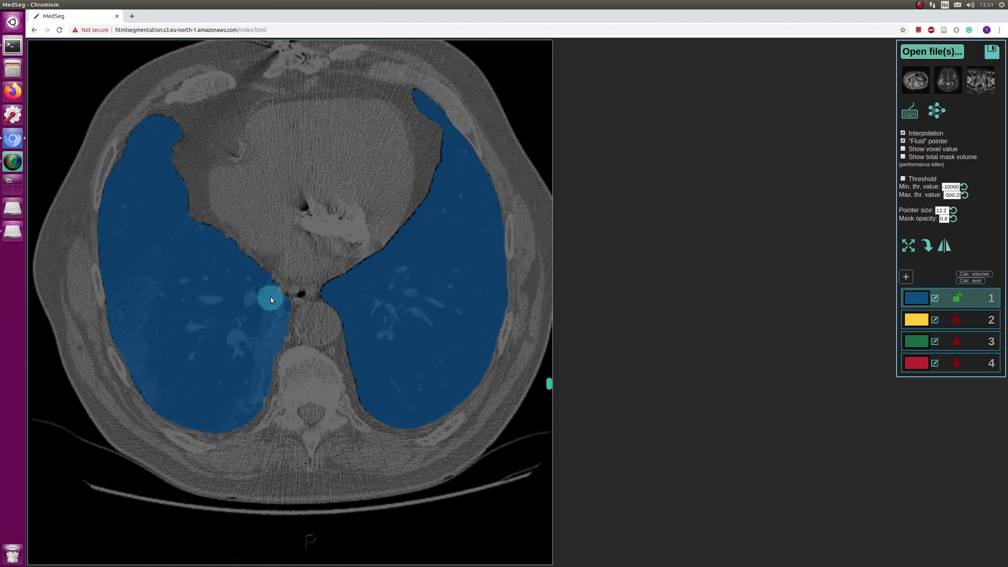
pyautogui.scroll(2, 272, 313)
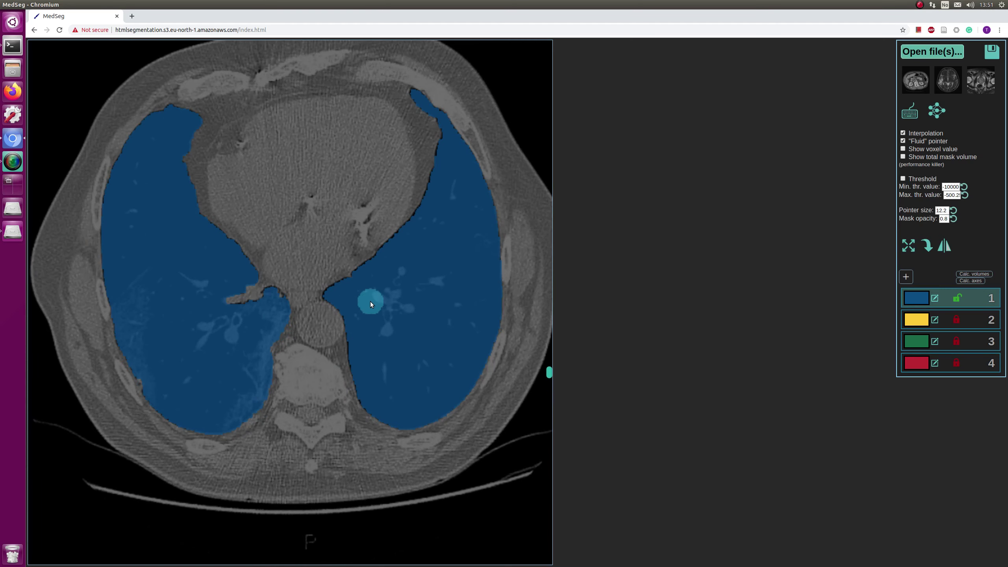
pyautogui.scroll(-2, 353, 289)
pyautogui.scroll(3, 348, 285)
# Touch up the inner lung borders beside the heart and aorta on the lower-heart slices, with thresholding on and pointer size 12.2.
pyautogui.press('t')
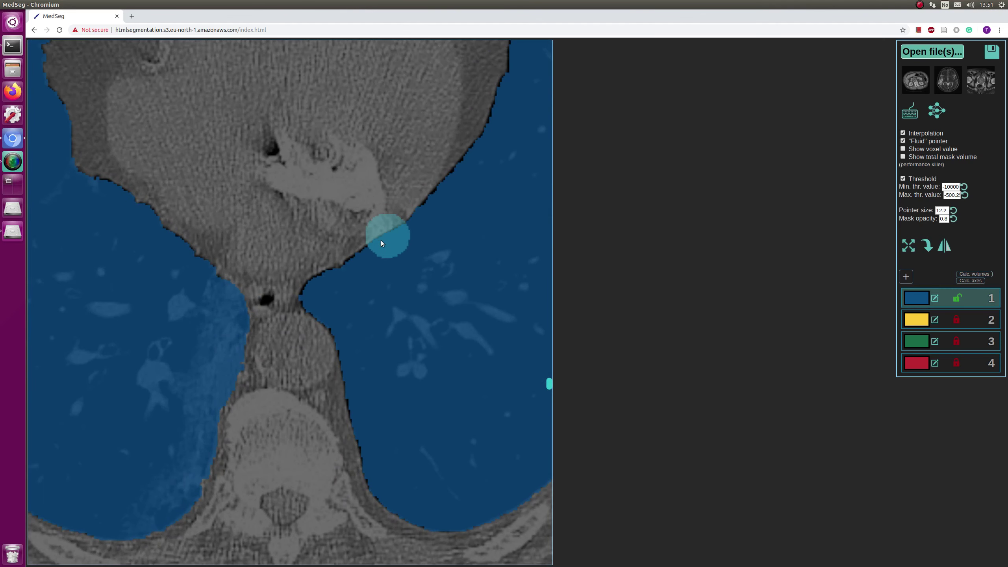
pyautogui.click(320, 303)
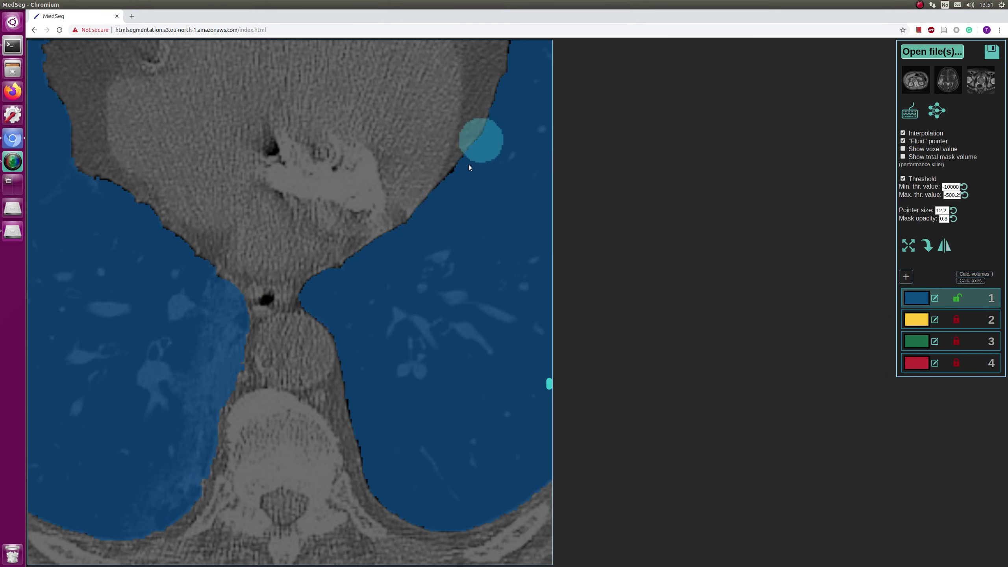
pyautogui.scroll(2, 436, 227)
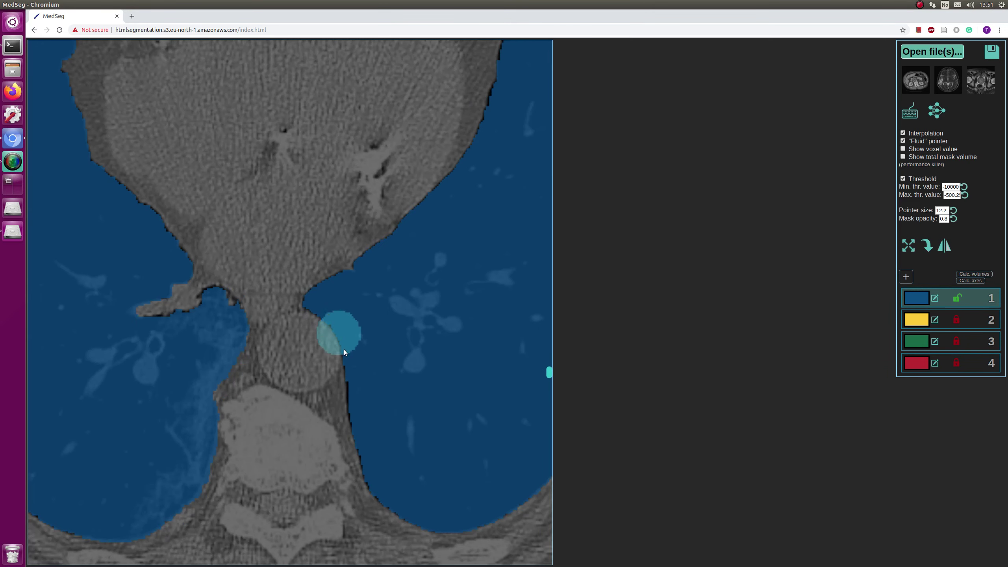
pyautogui.scroll(3, 472, 200)
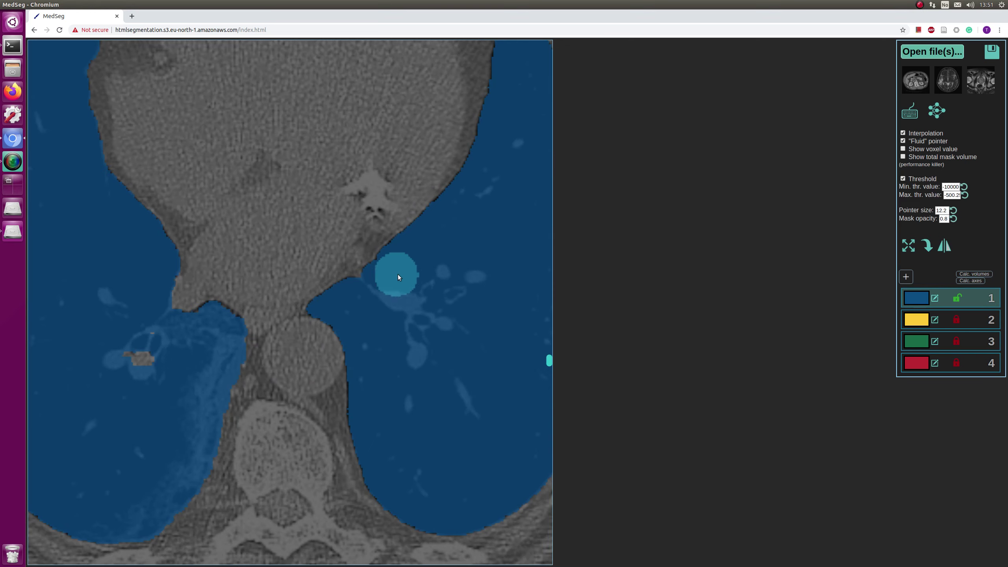
pyautogui.scroll(3, 406, 272)
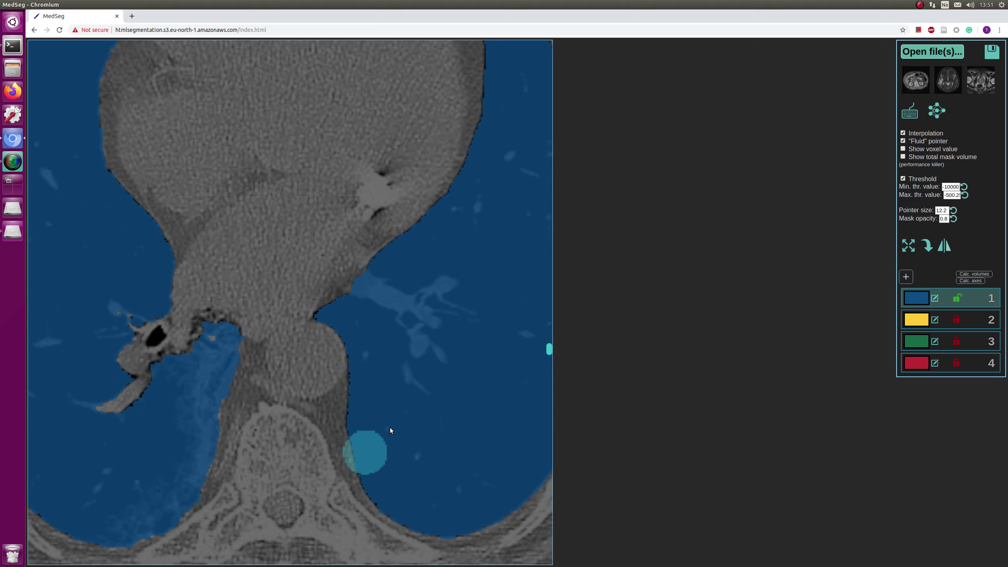
# Continue the thresholded border touch-up around both lung hila, slice by slice up to the main bronchi, with pointer size 12.2.
pyautogui.scroll(3, 347, 361)
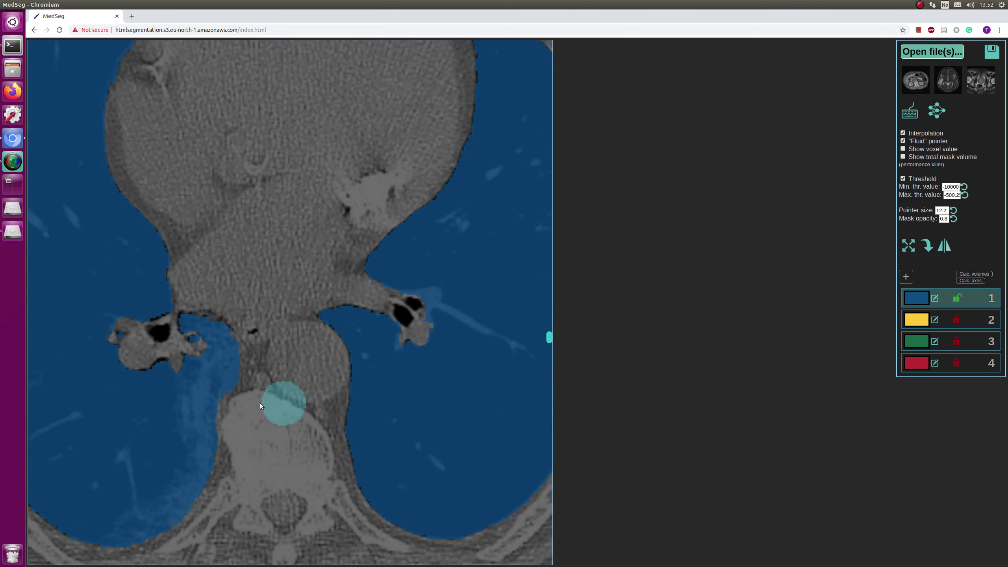
pyautogui.scroll(3, 160, 381)
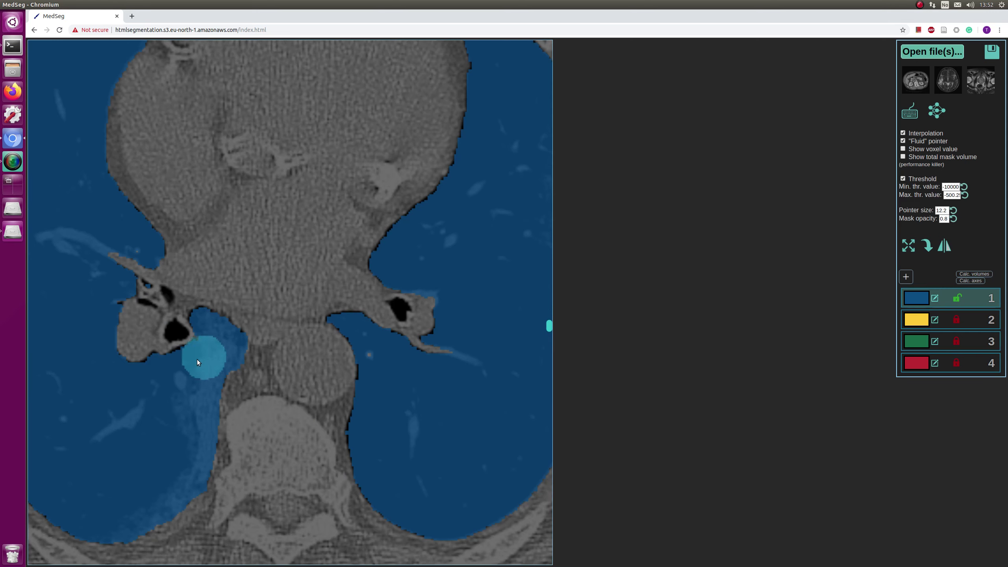
pyautogui.scroll(3, 135, 377)
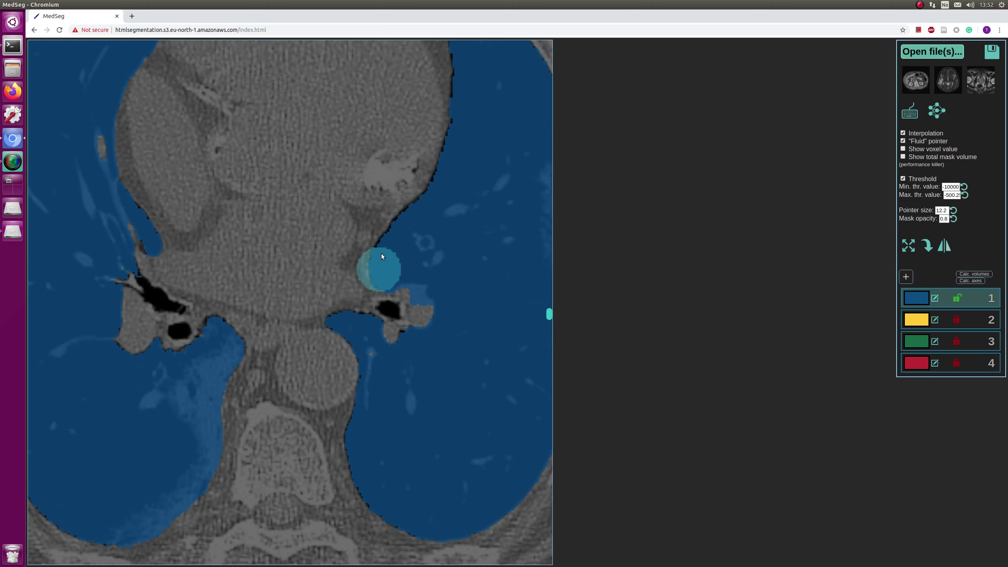
pyautogui.scroll(3, 444, 175)
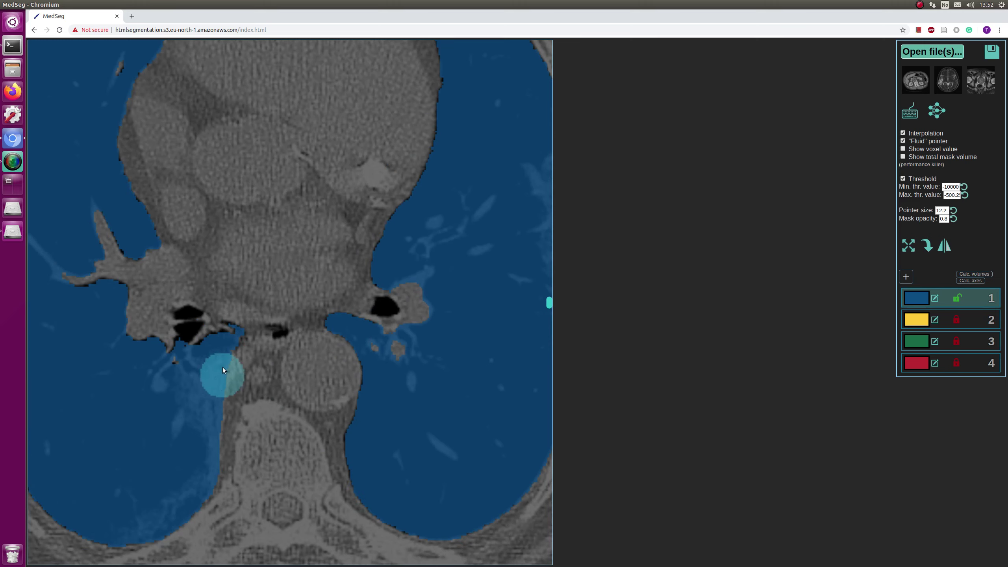
pyautogui.scroll(3, 217, 357)
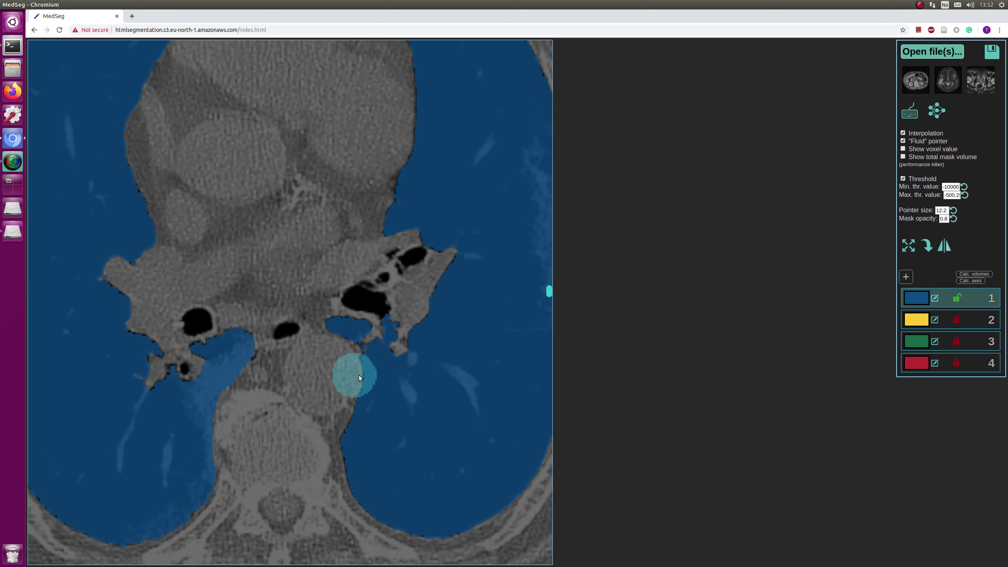
pyautogui.scroll(3, 419, 371)
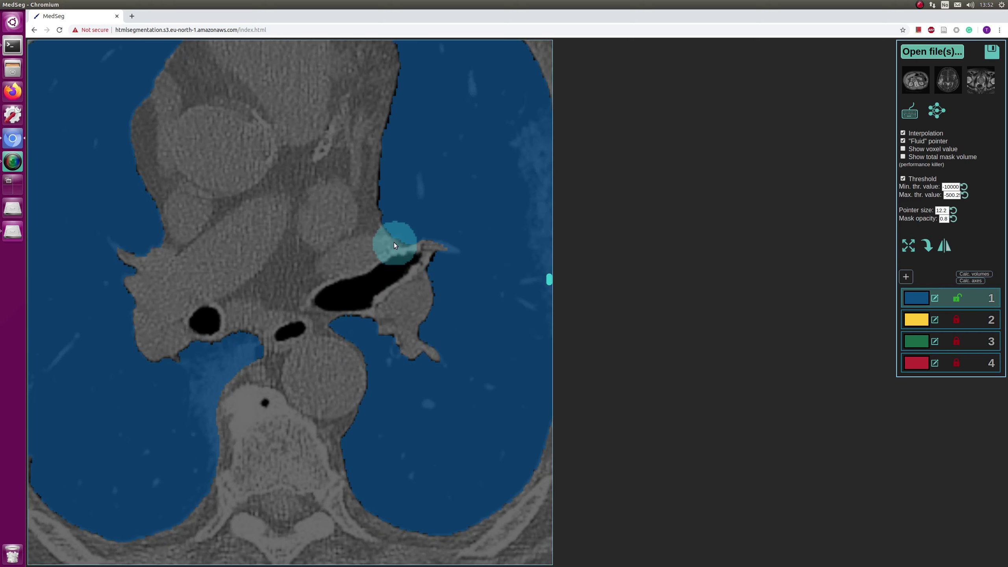
pyautogui.scroll(3, 391, 176)
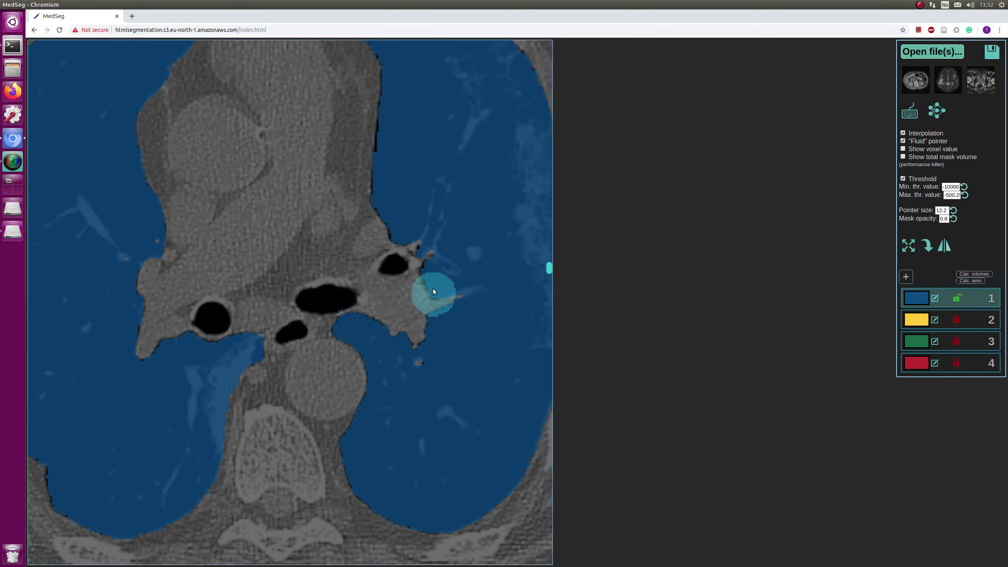
pyautogui.scroll(5, 385, 97)
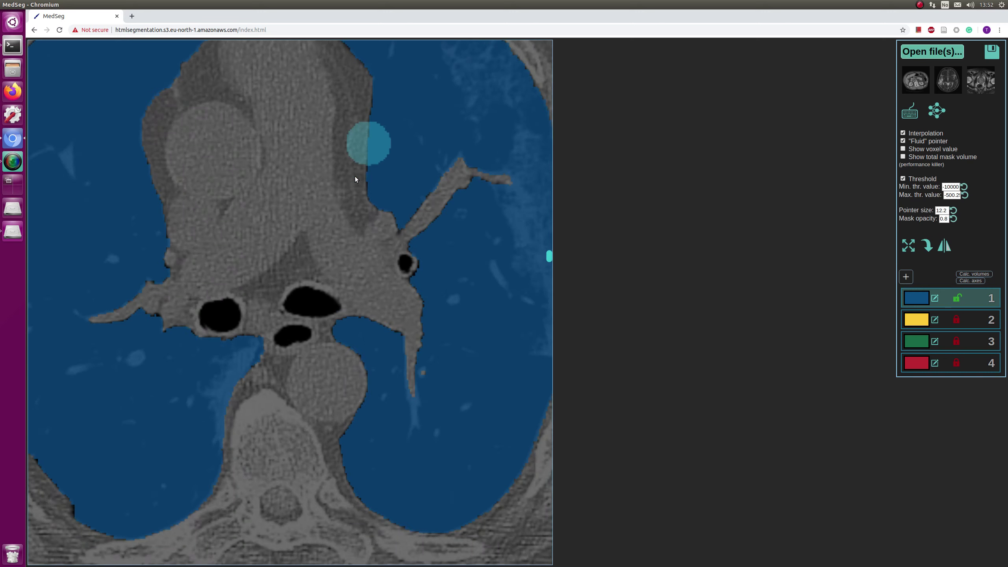
# Examine the left upper lung's outer border on neighbouring slices near the aortic arch, with thresholding off.
pyautogui.scroll(10, 341, 246)
pyautogui.scroll(12, 336, 319)
pyautogui.scroll(3, 384, 310)
pyautogui.scroll(-3, 384, 310)
pyautogui.scroll(-5, 320, 291)
pyautogui.scroll(5, 433, 294)
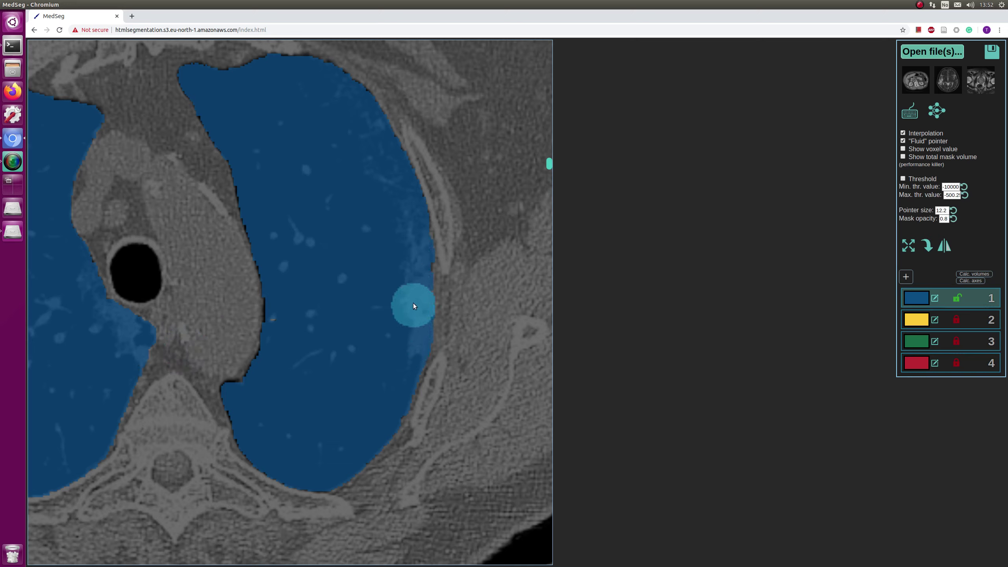
# Turn thresholding back on and review the mask from the upper chest to above the lung apices and back down to the heart.
pyautogui.scroll(-5, 440, 328)
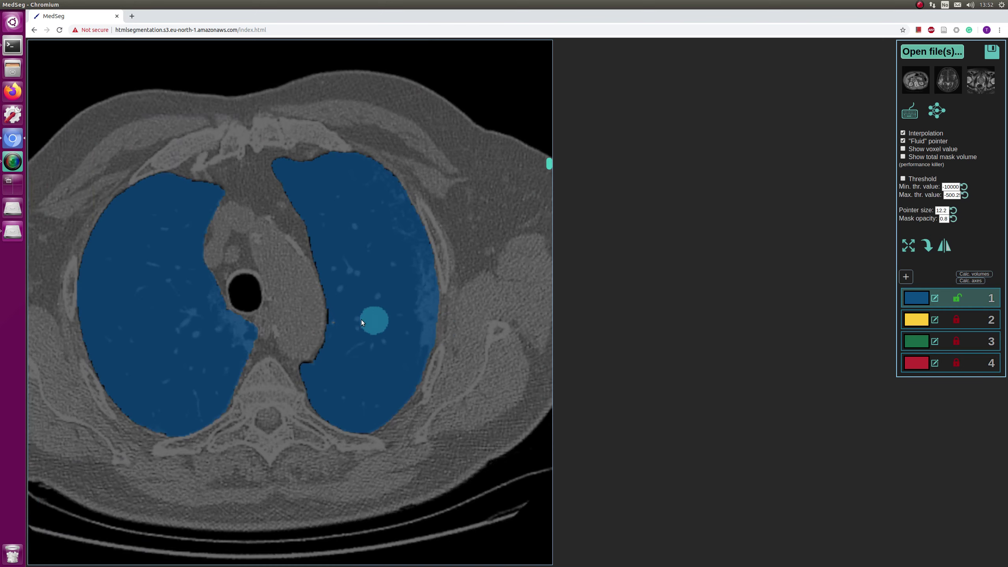
pyautogui.press('t')
pyautogui.scroll(2, 317, 397)
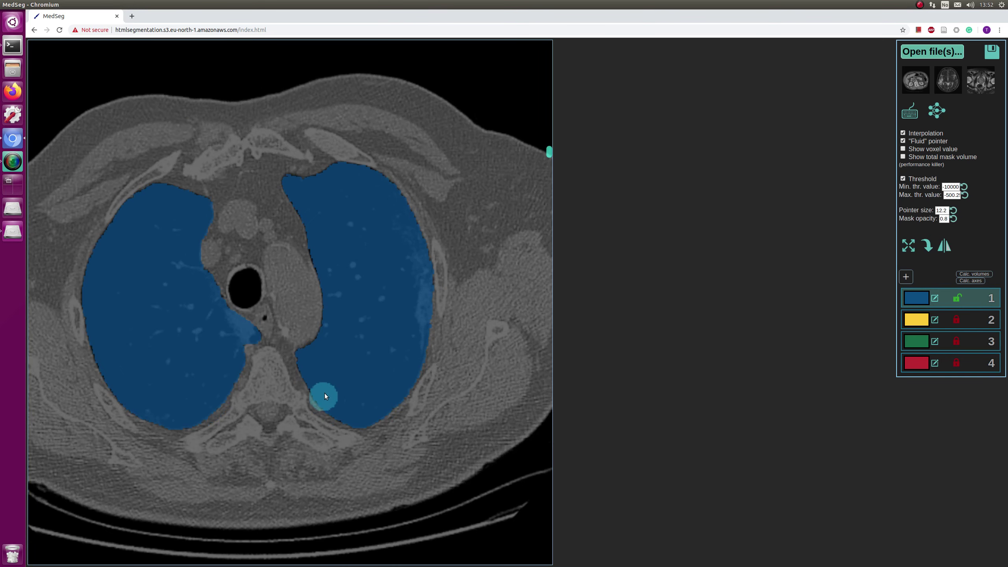
pyautogui.scroll(8, 333, 304)
pyautogui.scroll(7, 310, 390)
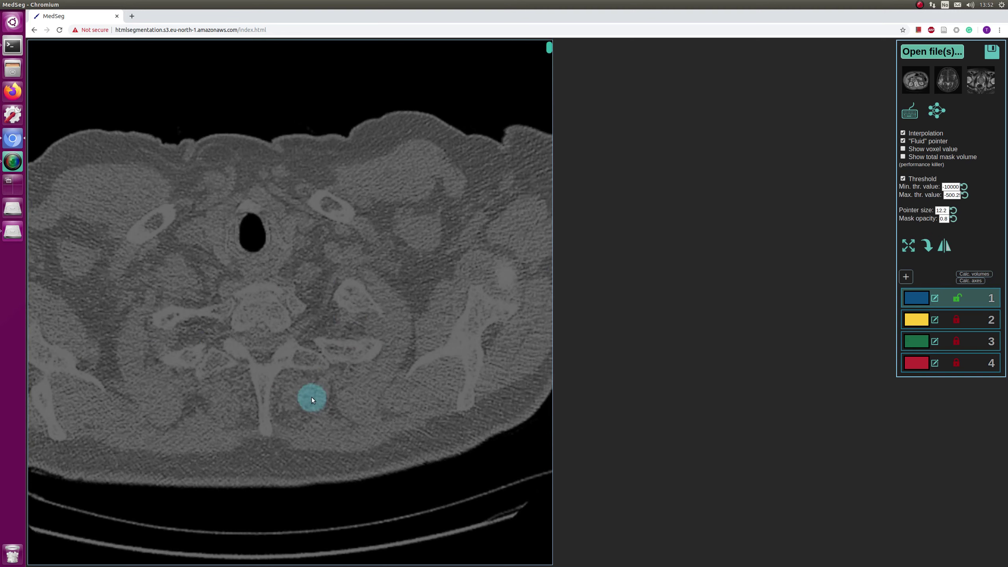
pyautogui.scroll(-20, 293, 340)
pyautogui.scroll(-3, 254, 345)
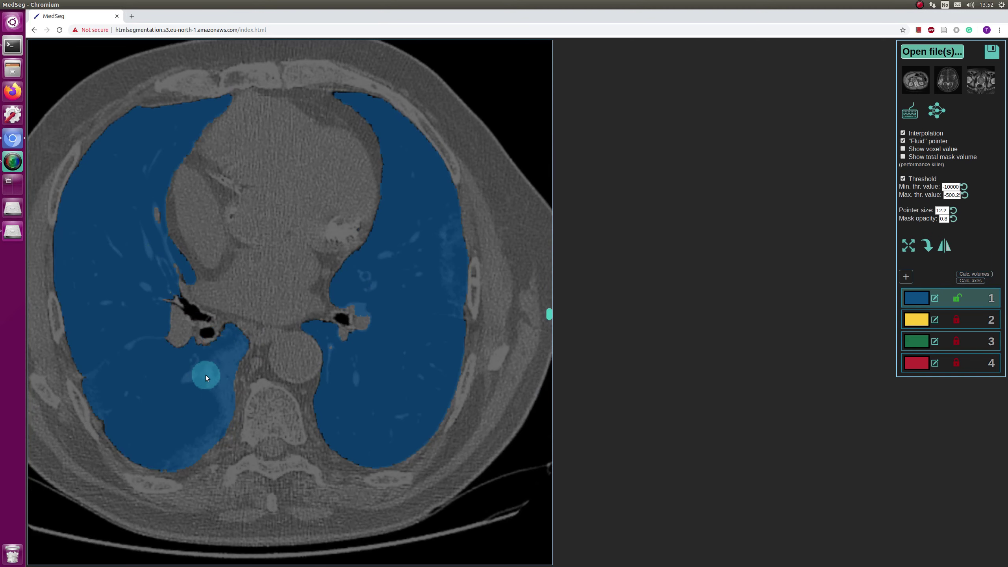
# Set mask opacity to 0.6 and correct the right lung's outer border slice by slice toward the base, with thresholding off and pointer size 12.2.
pyautogui.scroll(3, 147, 372)
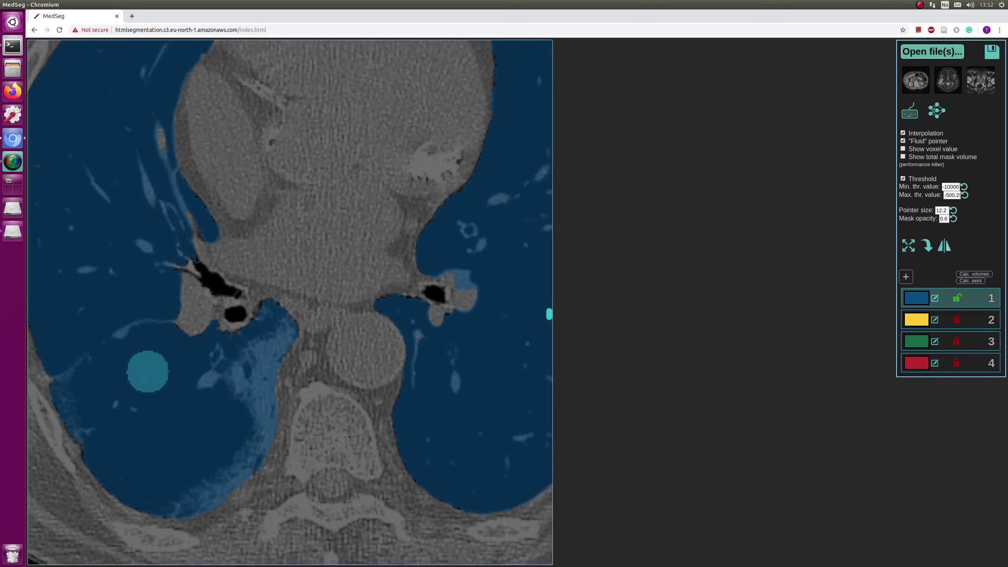
pyautogui.moveTo(148, 372); pyautogui.dragTo(300, 318)
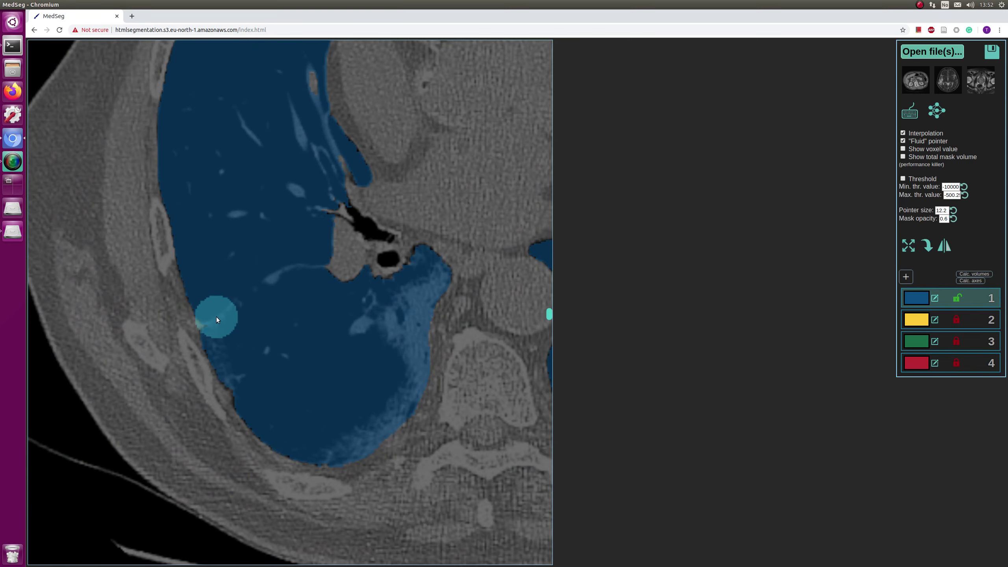
pyautogui.scroll(-2, 262, 386)
pyautogui.scroll(2, 277, 386)
pyautogui.scroll(-2, 269, 379)
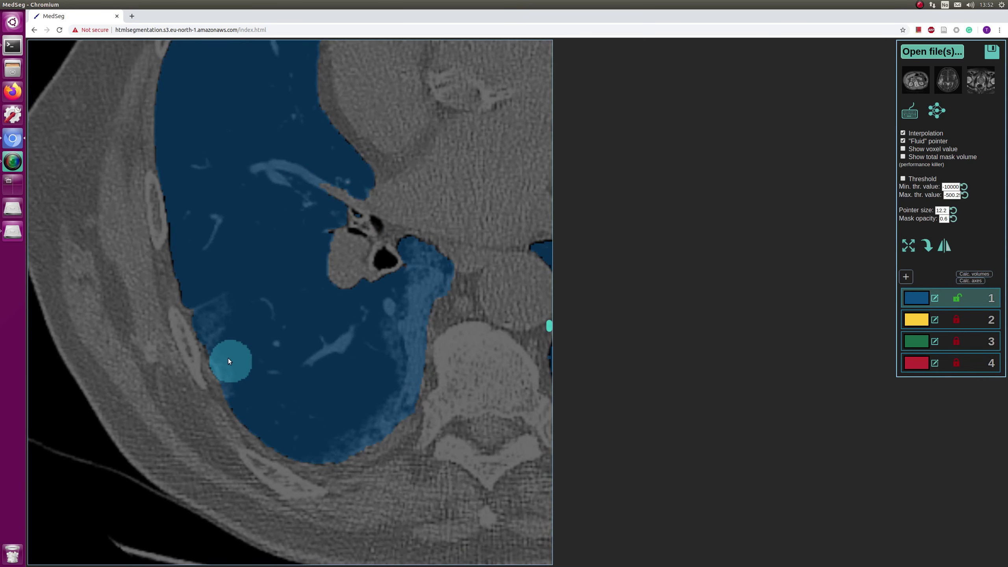
pyautogui.scroll(-1, 206, 305)
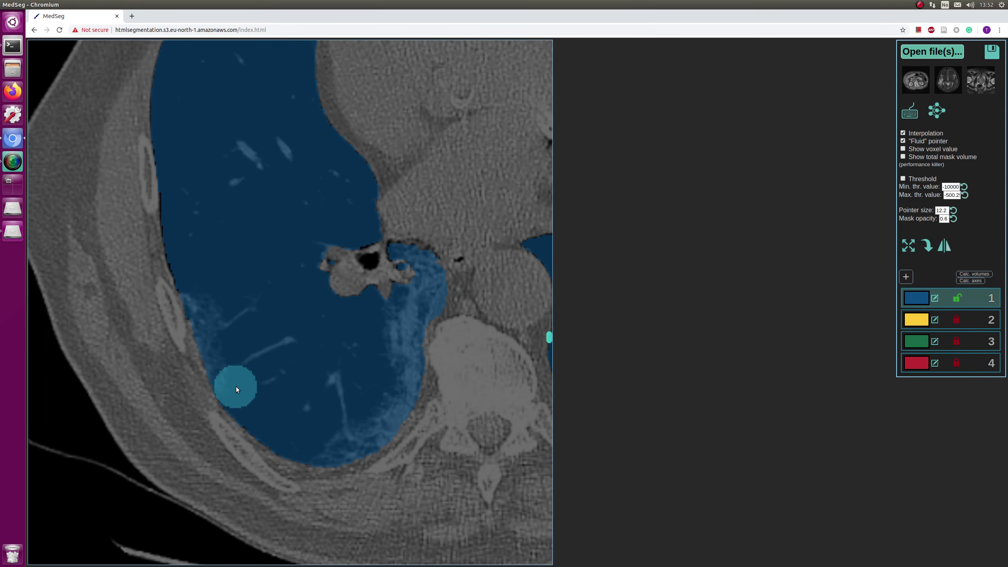
pyautogui.scroll(-1, 234, 367)
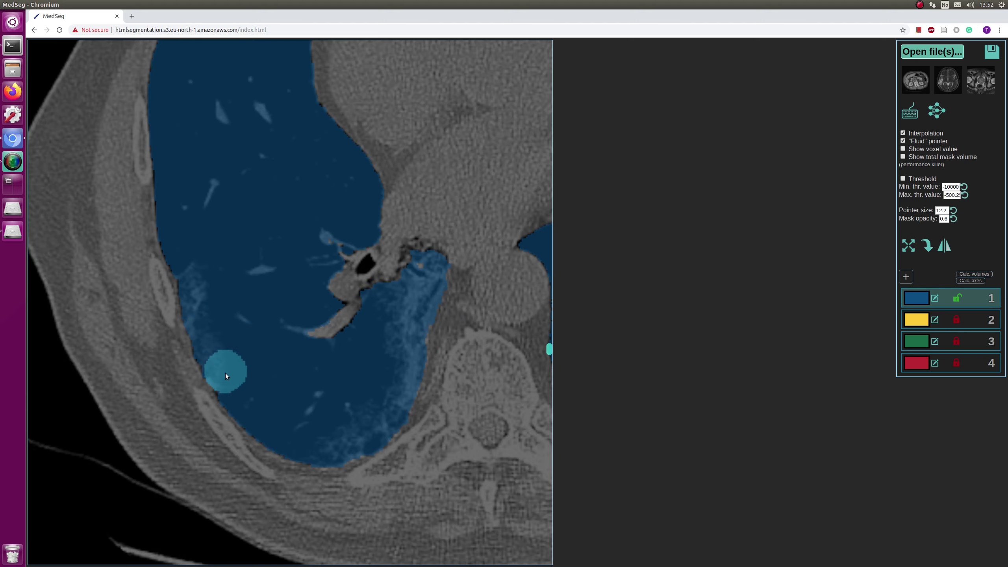
pyautogui.scroll(-1, 235, 350)
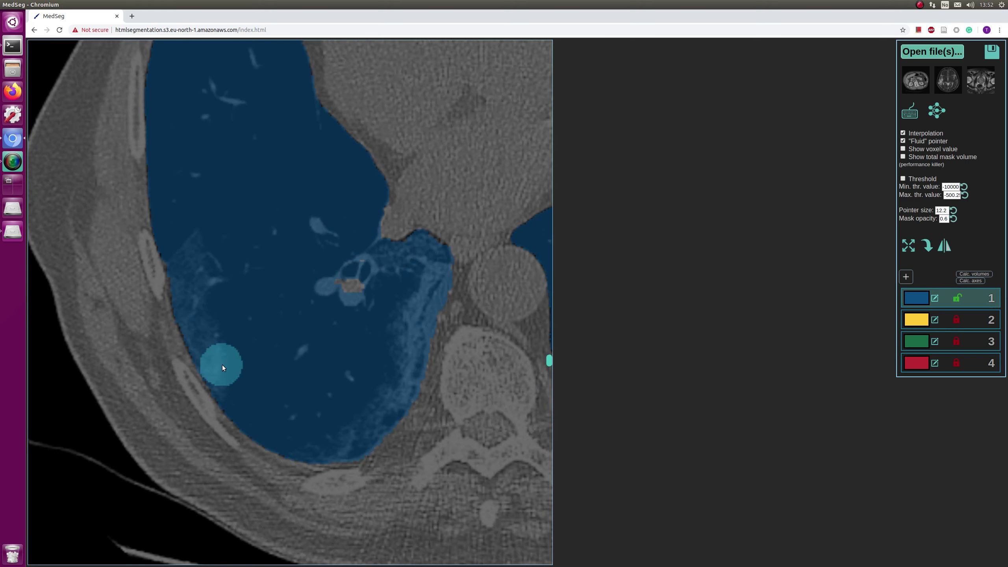
pyautogui.scroll(-1, 268, 342)
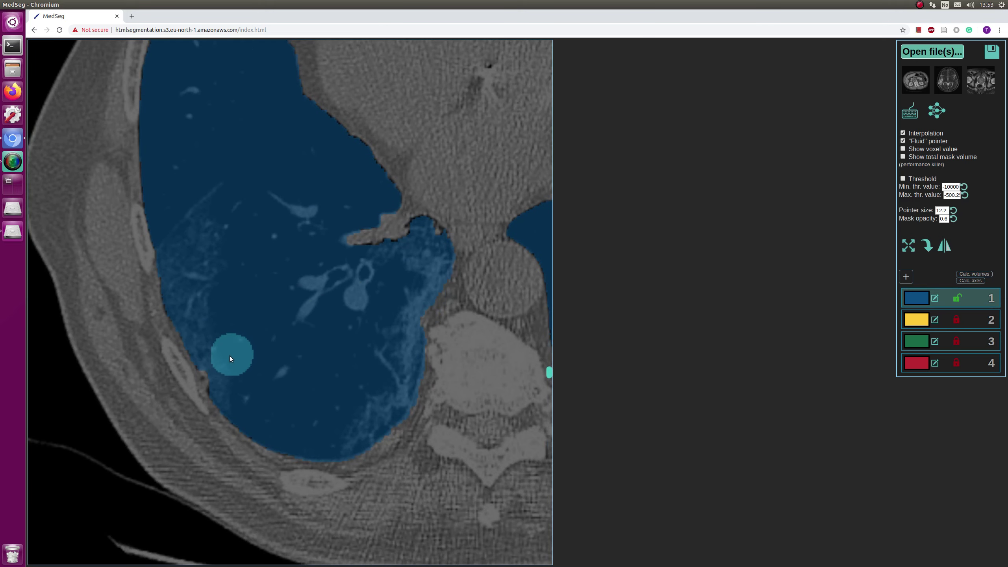
pyautogui.scroll(-7, 234, 379)
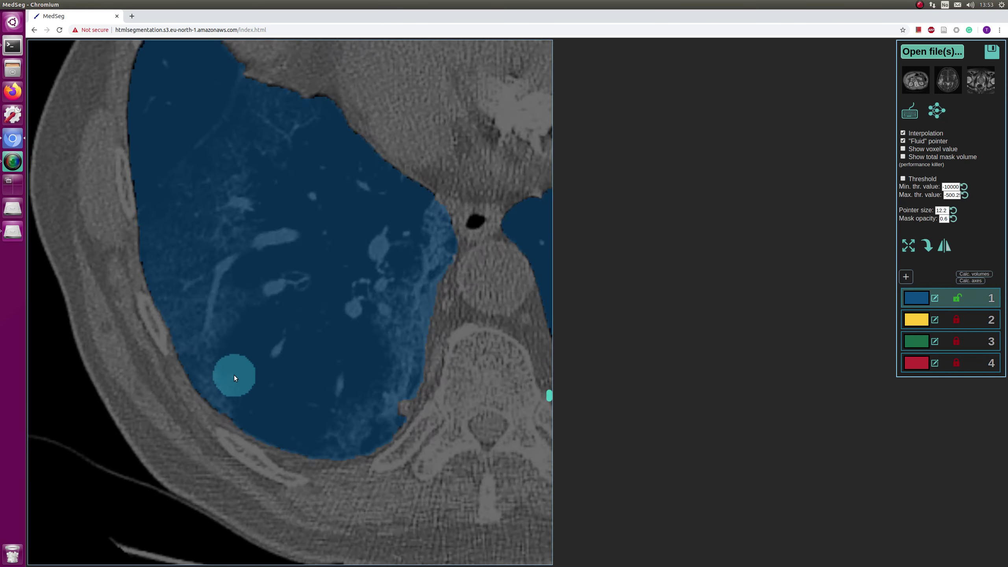
pyautogui.scroll(-7, 233, 377)
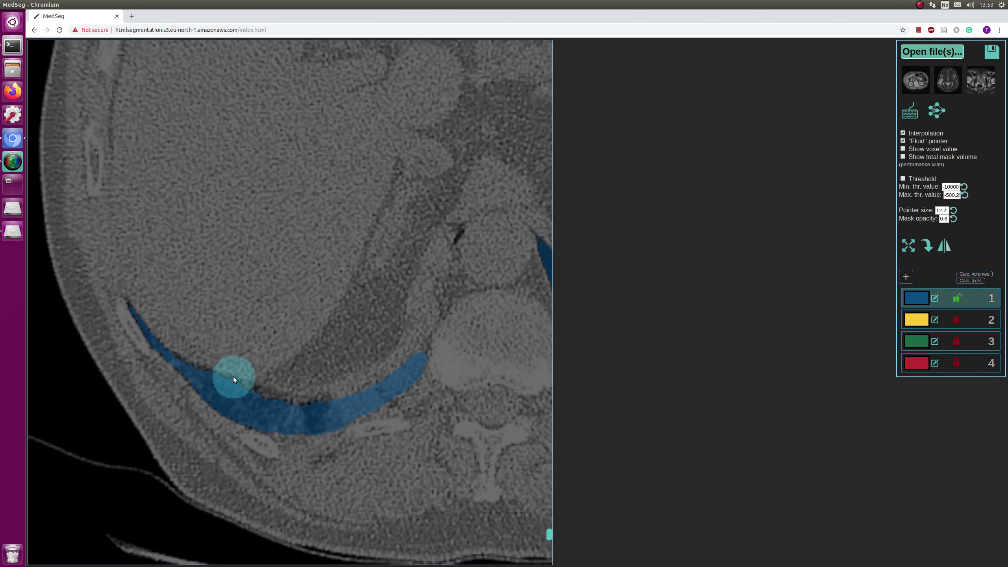
# Paint the small dark gap beside the aorta on the lowest lung-base slice, using pointer sizes 2.4, 1.0 and 0.3.
pyautogui.press('z')
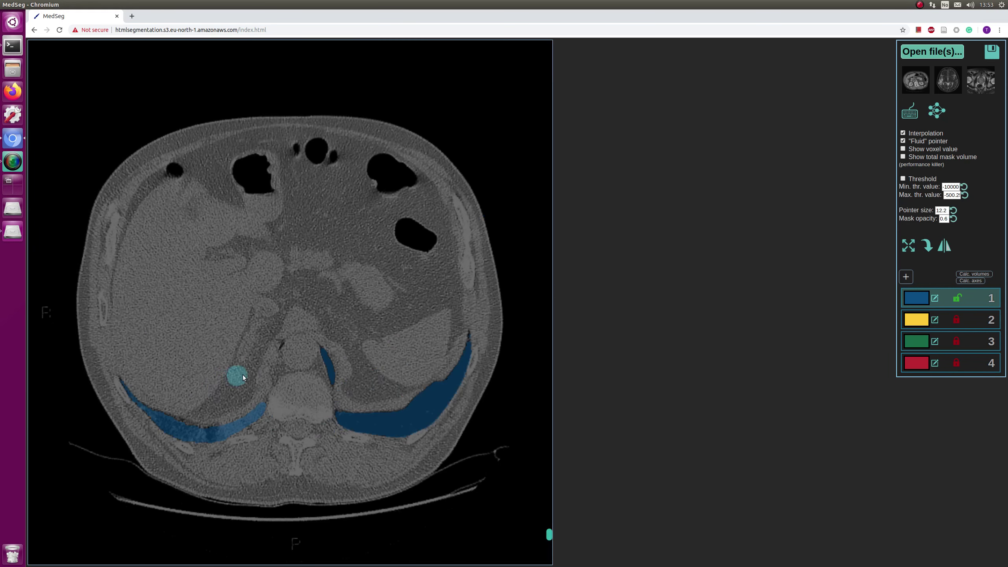
pyautogui.scroll(8, 244, 374)
pyautogui.scroll(-4, 258, 375)
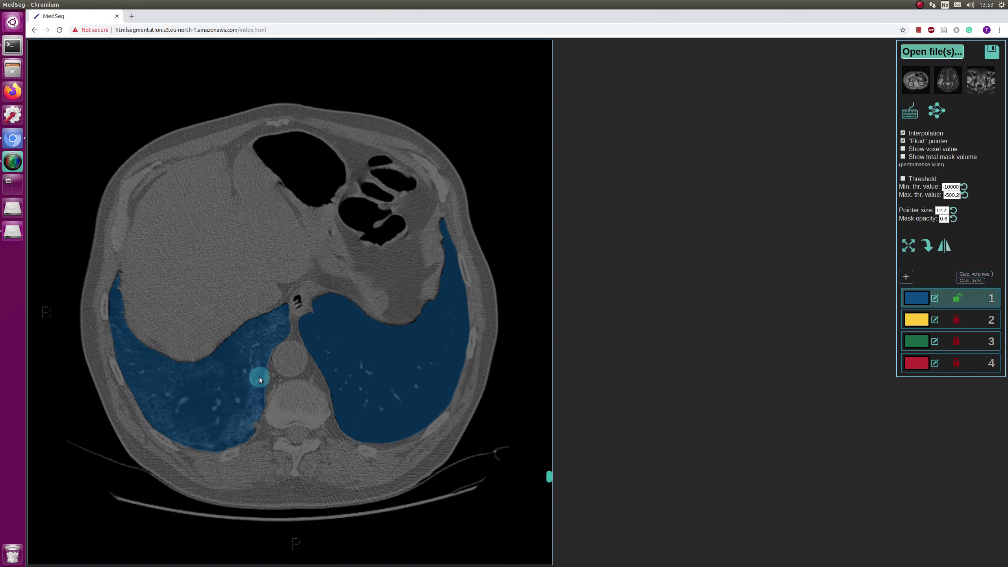
pyautogui.scroll(-4, 259, 379)
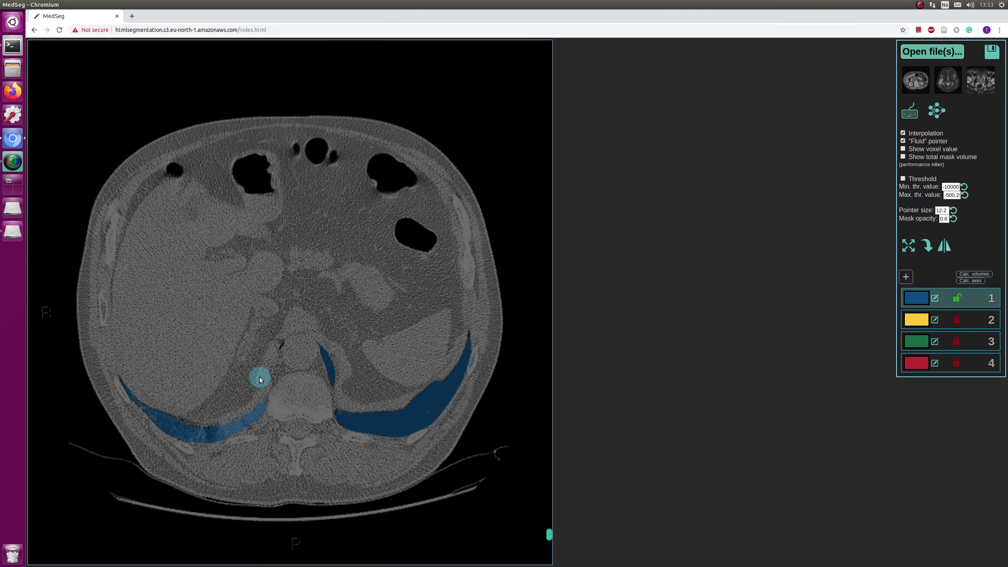
pyautogui.keyDown('ctrl'); pyautogui.scroll(5, 271, 364); pyautogui.keyUp('ctrl')
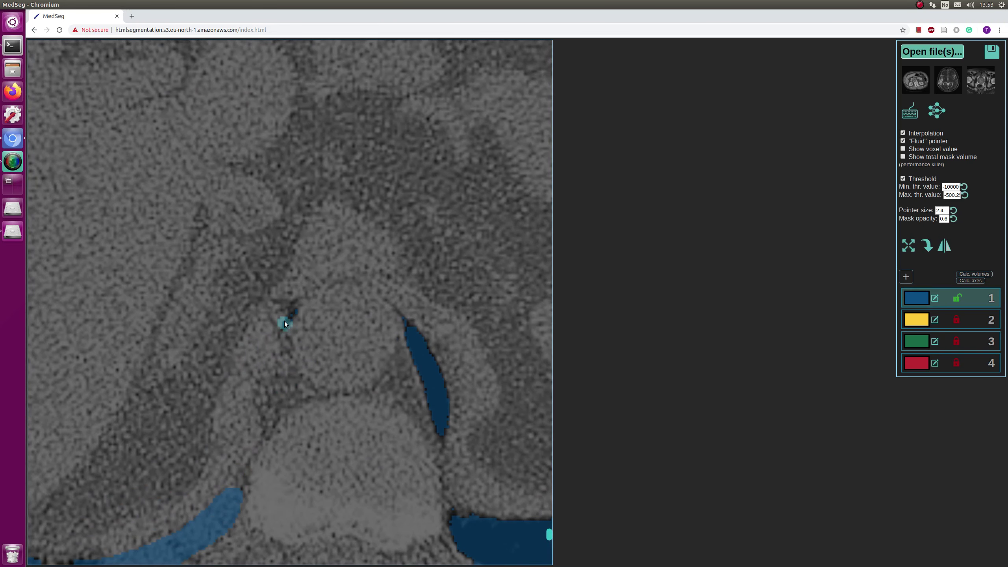
pyautogui.keyDown('ctrl'); pyautogui.scroll(2, 294, 316); pyautogui.keyUp('ctrl')
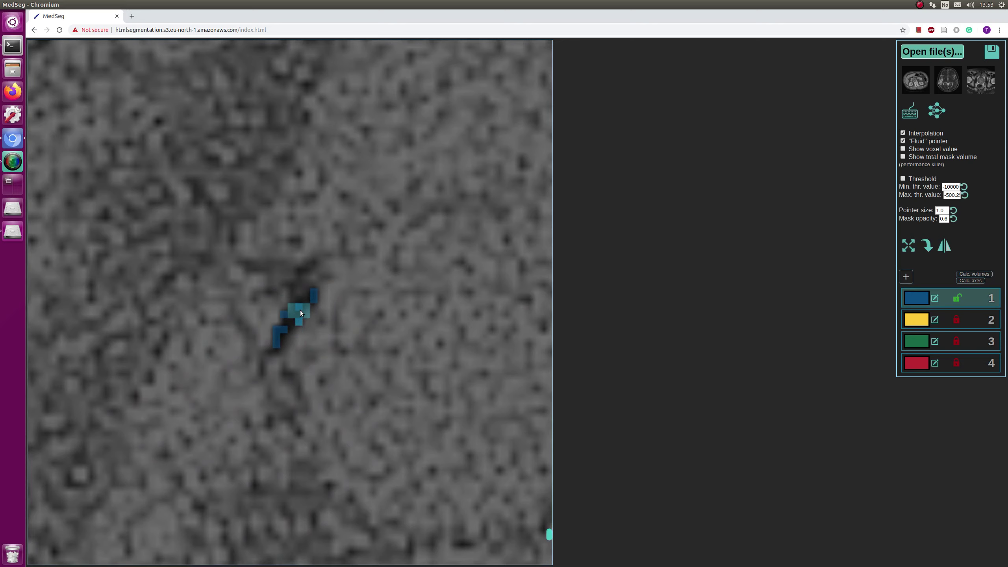
pyautogui.keyDown('ctrl'); pyautogui.scroll(-5, 292, 335); pyautogui.keyUp('ctrl')
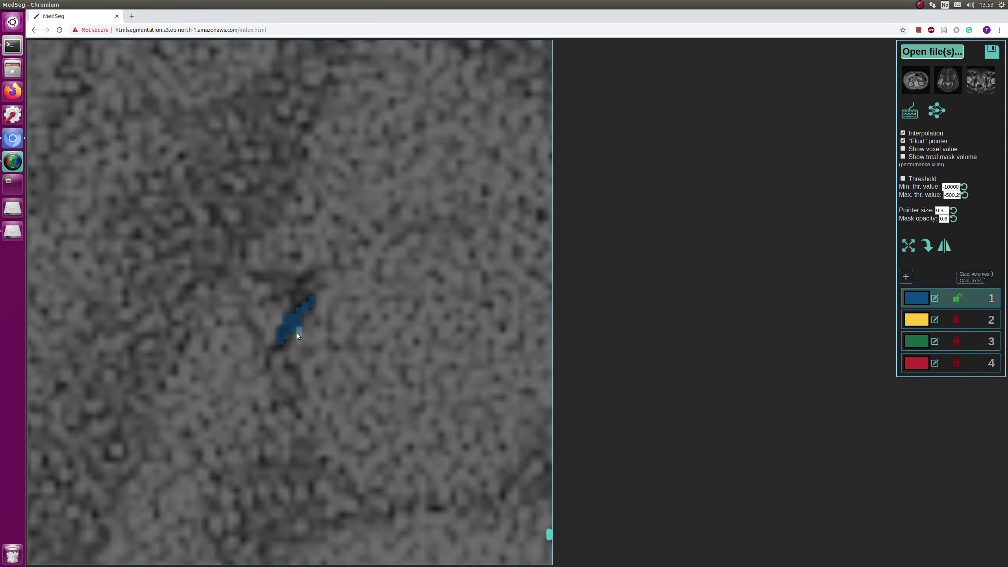
# Compare the right lung base's inner tip beside the aorta across the slices just above, and set the pointer size to 0.8.
pyautogui.scroll(6, 311, 352)
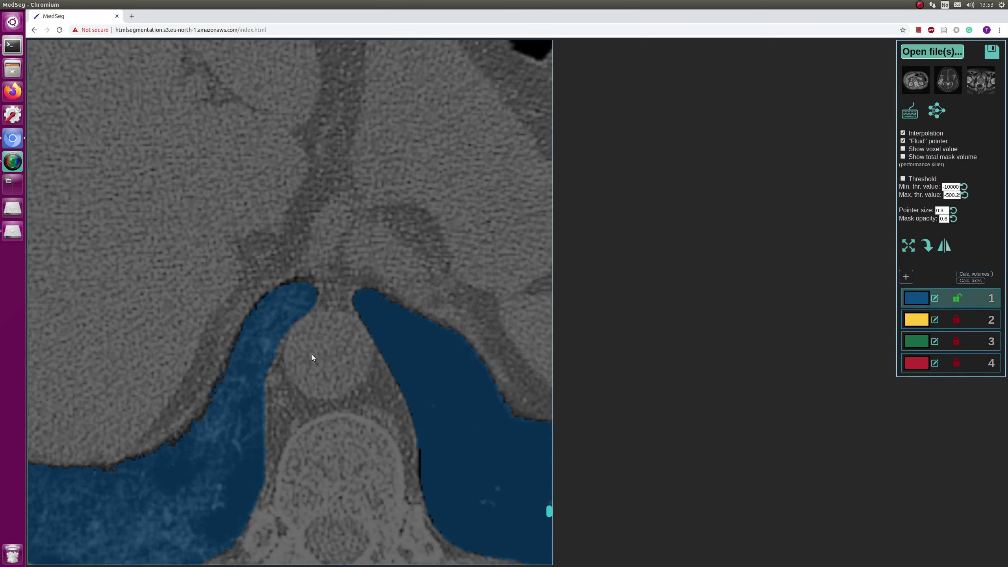
pyautogui.scroll(-6, 311, 355)
pyautogui.scroll(6, 312, 355)
pyautogui.scroll(-3, 312, 355)
pyautogui.scroll(3, 310, 355)
pyautogui.scroll(-3, 310, 354)
pyautogui.keyDown('ctrl'); pyautogui.scroll(-2, 294, 340); pyautogui.keyUp('ctrl')
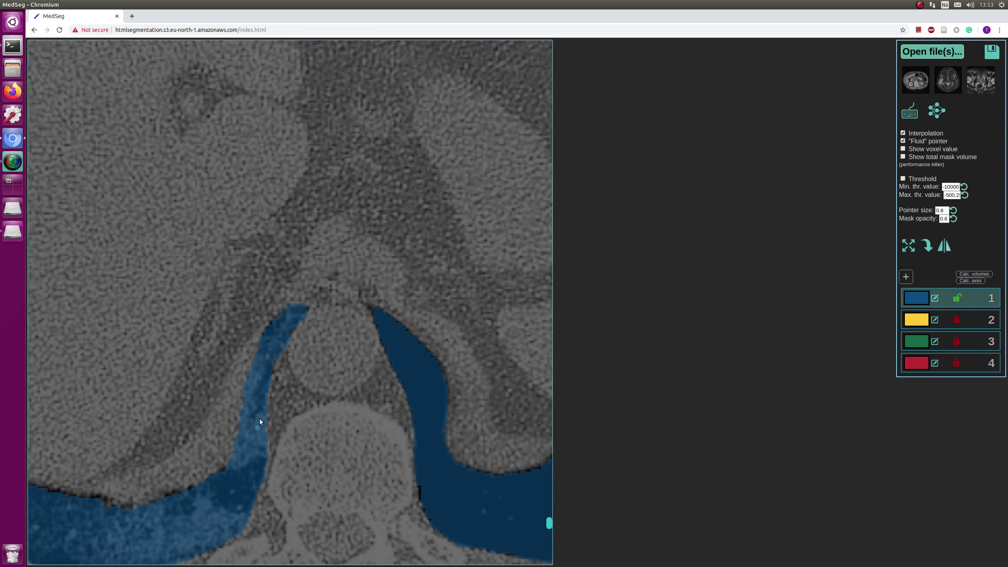
# Review the lung mask from the base up to the apices and back down to the lower heart slices.
pyautogui.keyDown('ctrl'); pyautogui.scroll(-5, 260, 438); pyautogui.keyUp('ctrl')
pyautogui.scroll(-2, 373, 397)
pyautogui.scroll(7, 369, 409)
pyautogui.scroll(10, 264, 360)
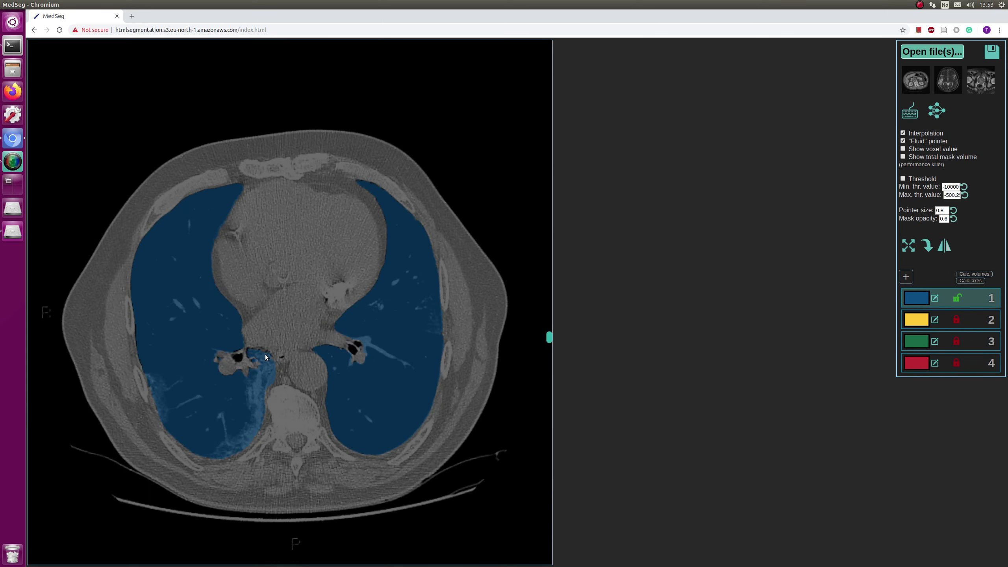
pyautogui.scroll(8, 266, 361)
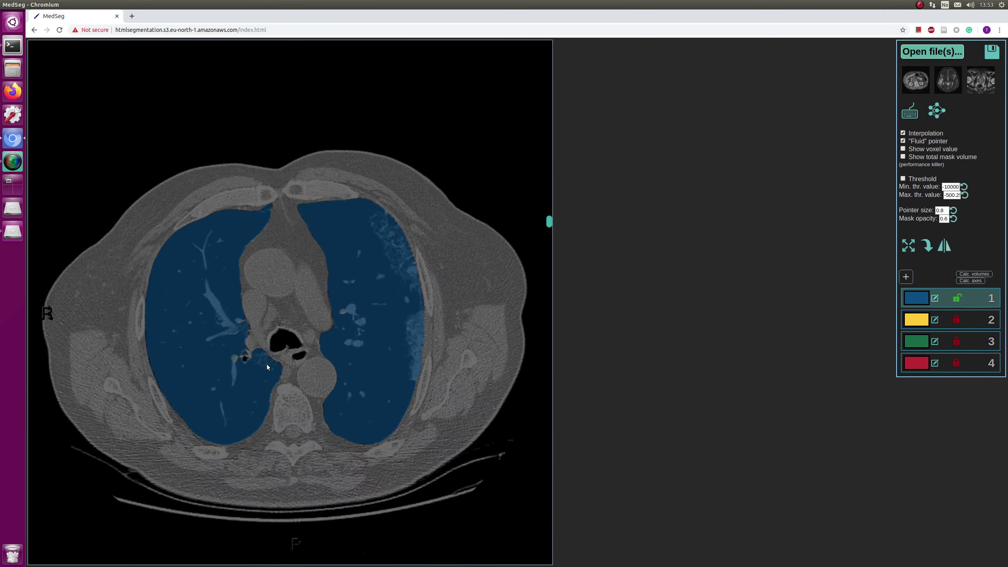
pyautogui.scroll(2, 267, 368)
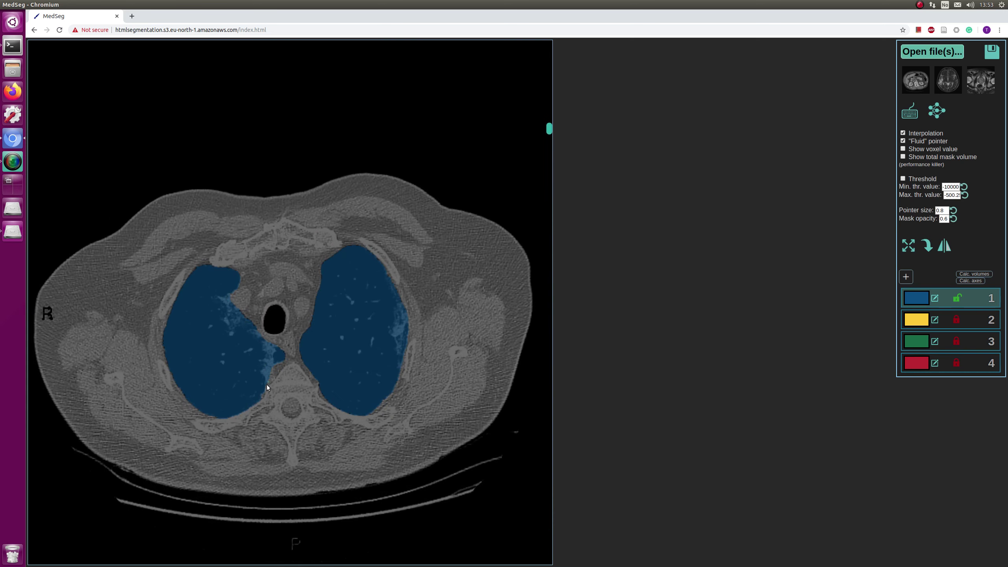
pyautogui.scroll(4, 266, 389)
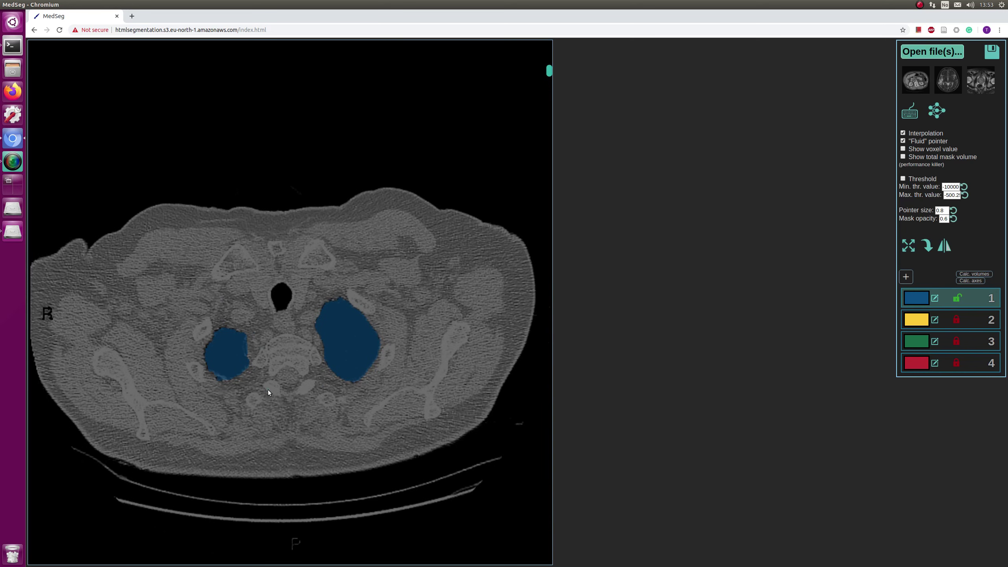
pyautogui.scroll(-10, 268, 389)
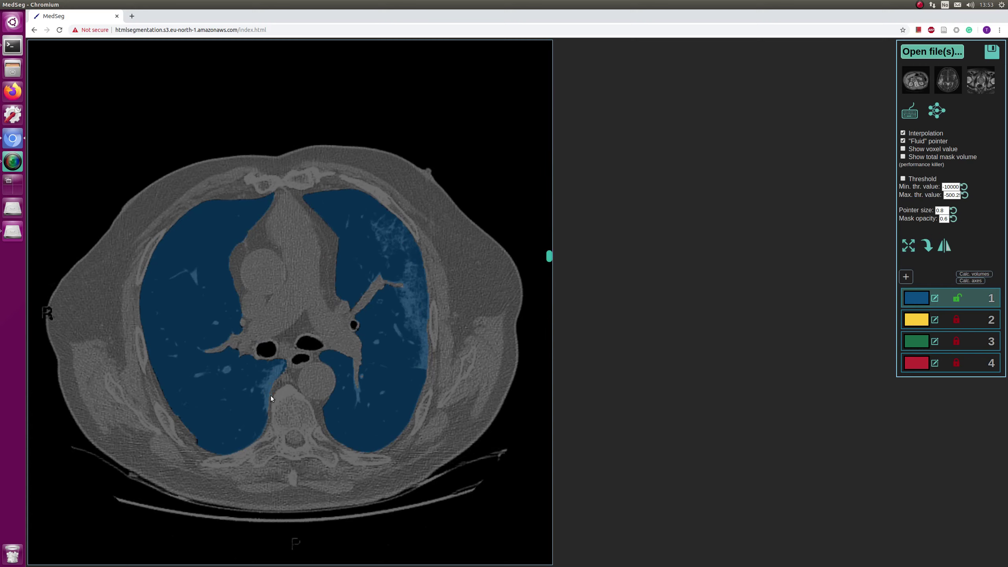
pyautogui.scroll(-3, 271, 395)
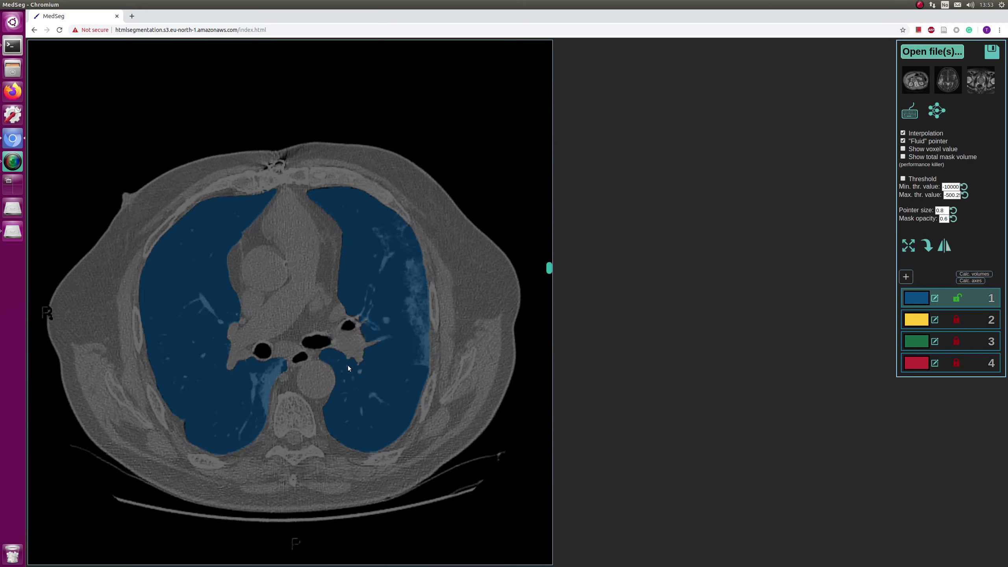
pyautogui.scroll(-6, 351, 357)
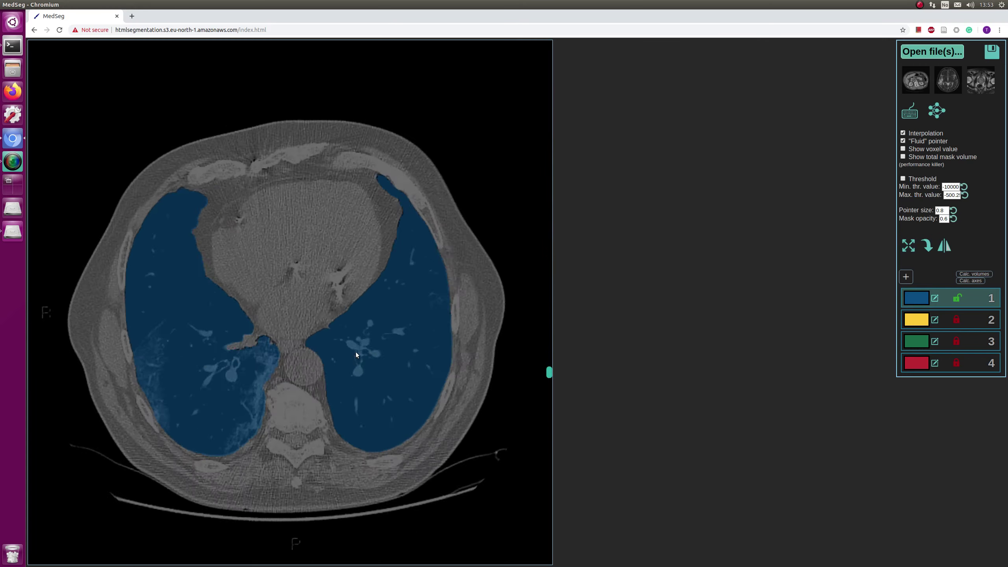
pyautogui.scroll(-3, 356, 351)
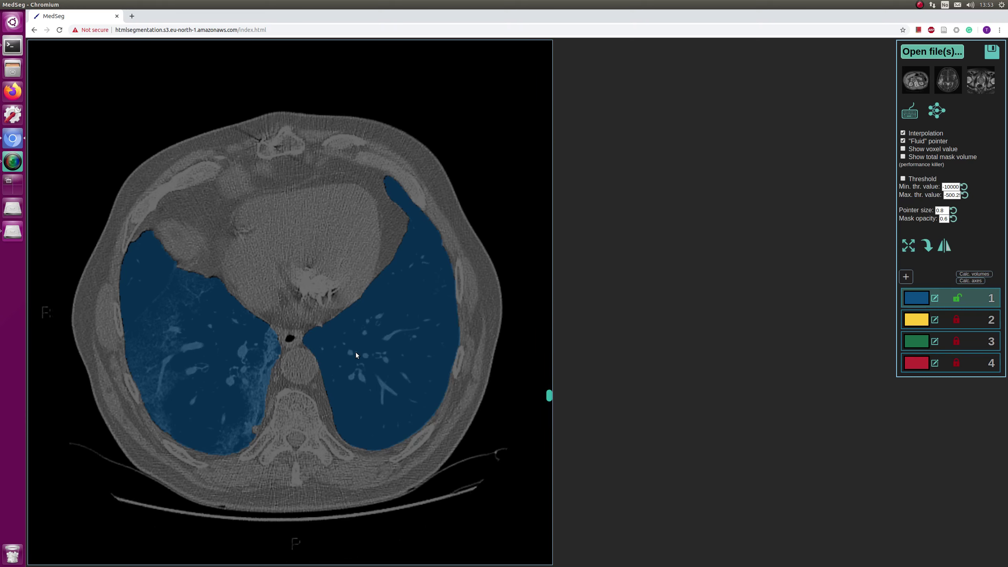
# Fill the small unmasked spot at the right lung's rear inner border beside the spine, using pointer size 7.9.
pyautogui.scroll(4, 232, 429)
pyautogui.scroll(-4, 261, 423)
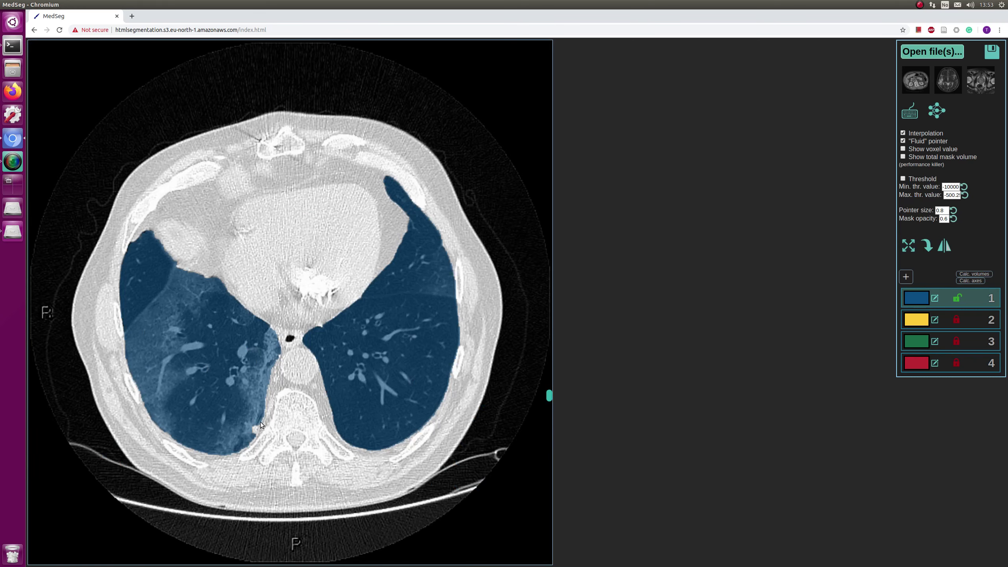
pyautogui.scroll(5, 243, 435)
pyautogui.scroll(-3, 243, 435)
pyautogui.scroll(4, 246, 434)
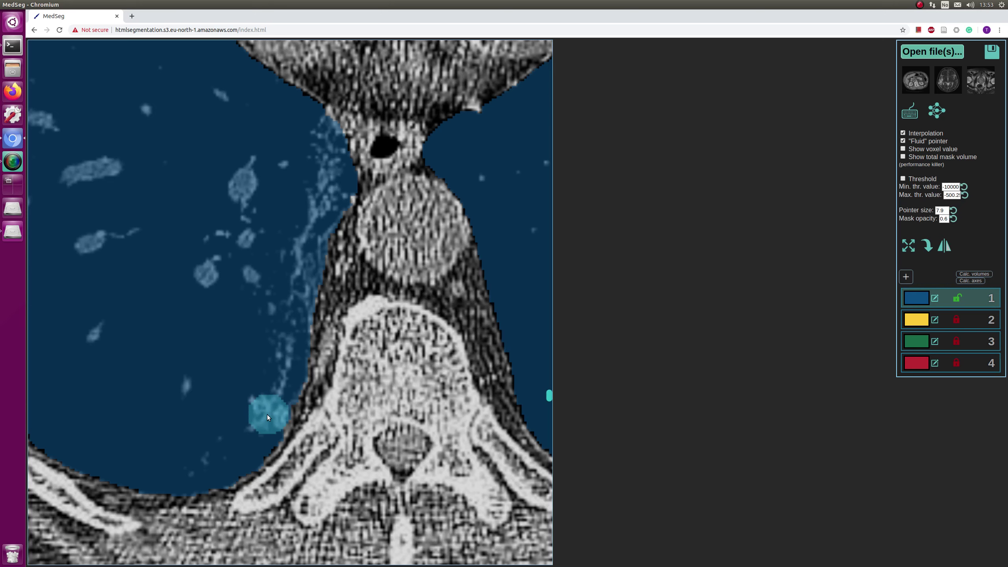
pyautogui.scroll(-5, 267, 414)
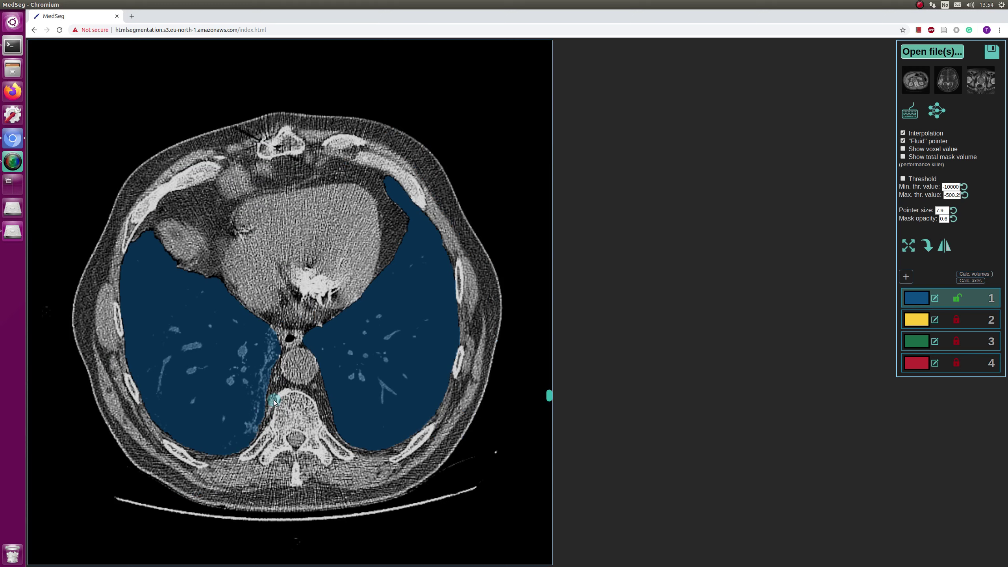
pyautogui.press('w')
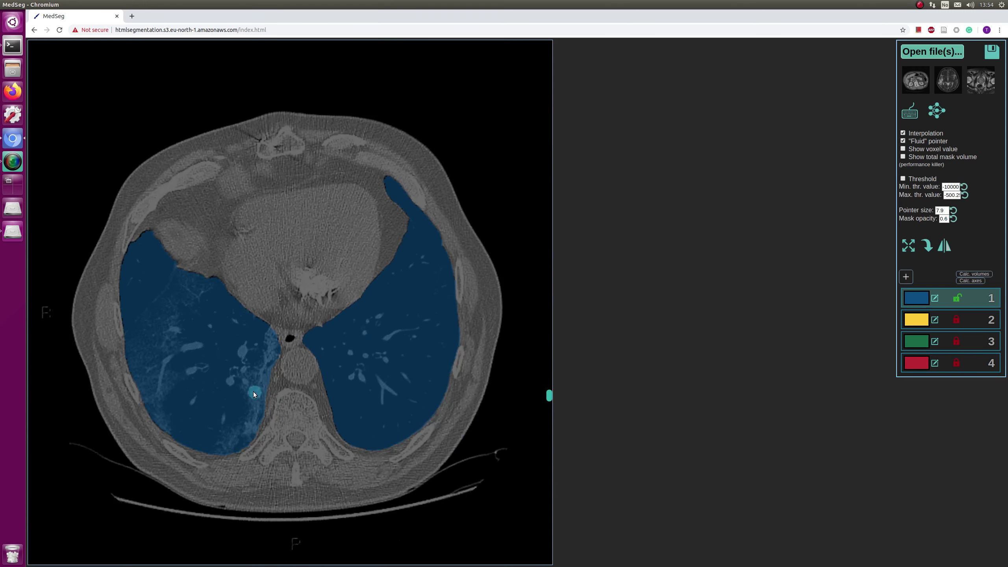
# Try pointer sizes from 19.5 to 26.6 over the left lung, and set the pointer size to 8.2.
pyautogui.scroll(8, 249, 389)
pyautogui.scroll(-2, 248, 389)
pyautogui.scroll(-4, 249, 391)
pyautogui.scroll(4, 249, 390)
pyautogui.scroll(-2, 250, 385)
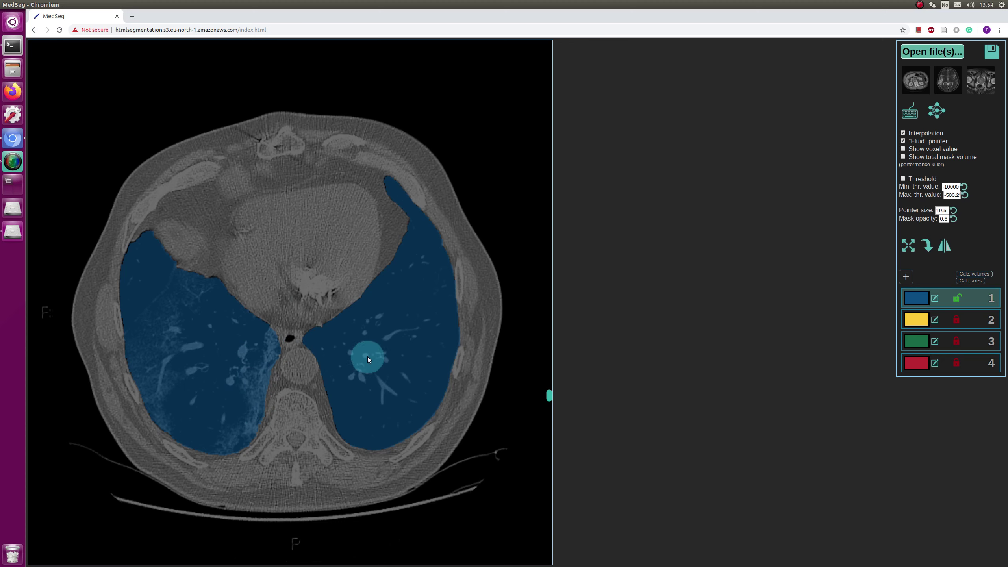
pyautogui.scroll(3, 372, 356)
pyautogui.scroll(-3, 372, 357)
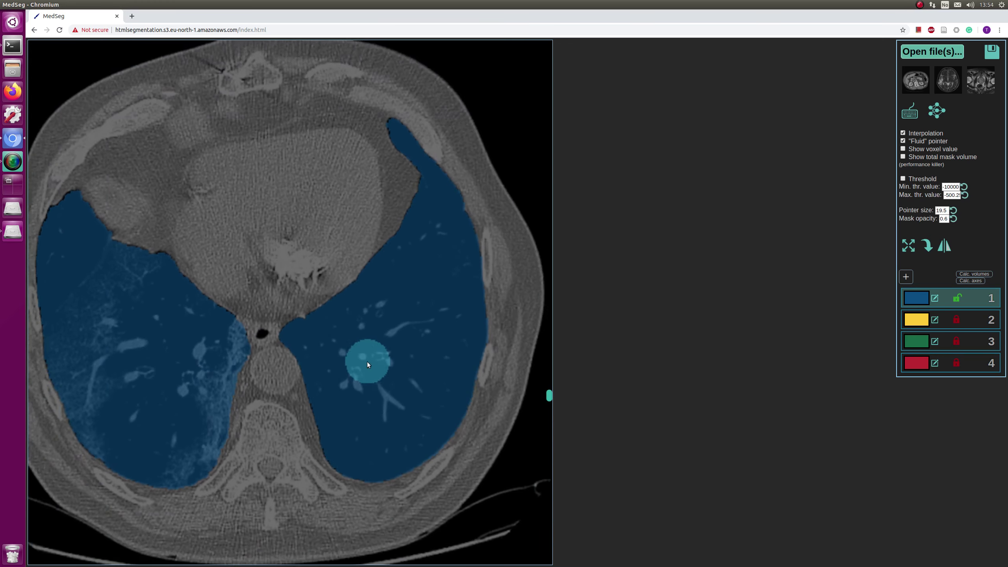
pyautogui.scroll(1, 356, 359)
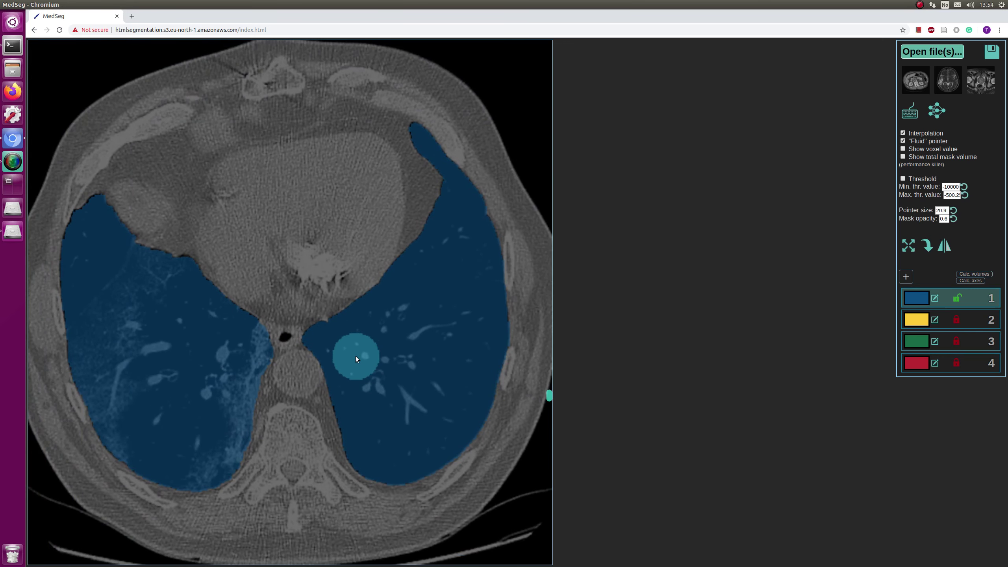
pyautogui.scroll(-1, 356, 357)
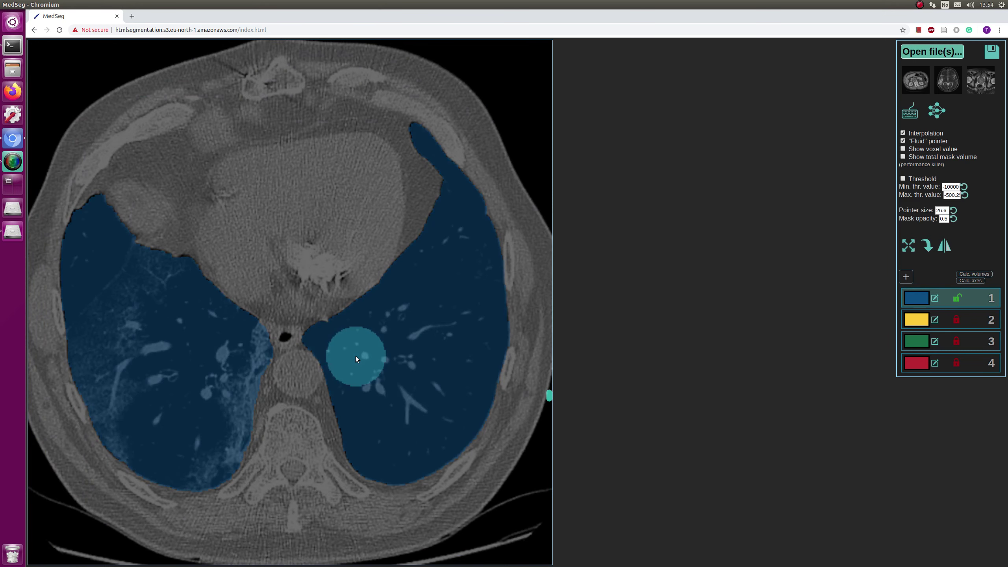
pyautogui.scroll(4, 356, 356)
pyautogui.scroll(-3, 355, 356)
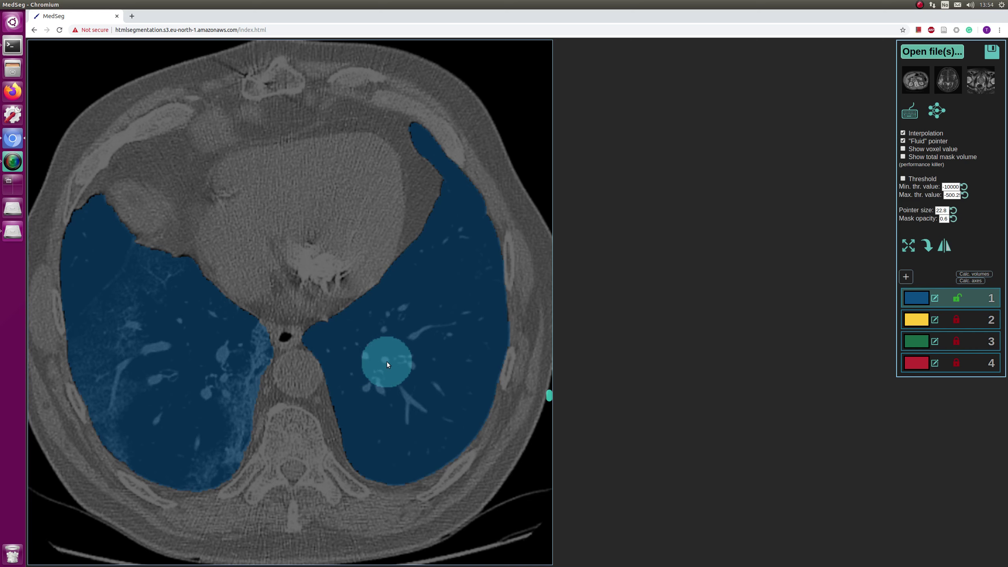
pyautogui.scroll(-5, 338, 381)
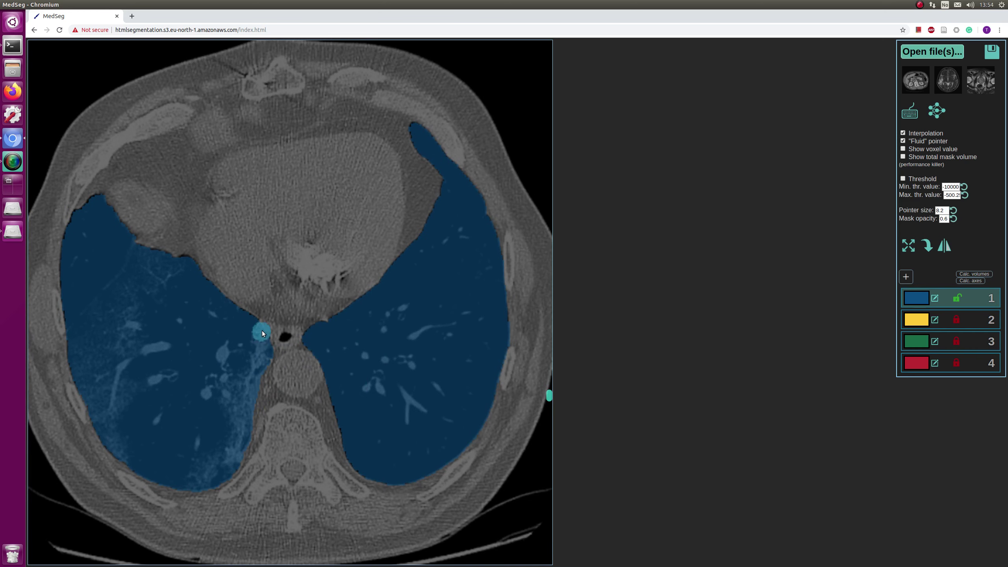
# Check the mask border along the diaphragm through the lung bases and back up to the heart, and turn thresholding on.
pyautogui.scroll(-10, 252, 356)
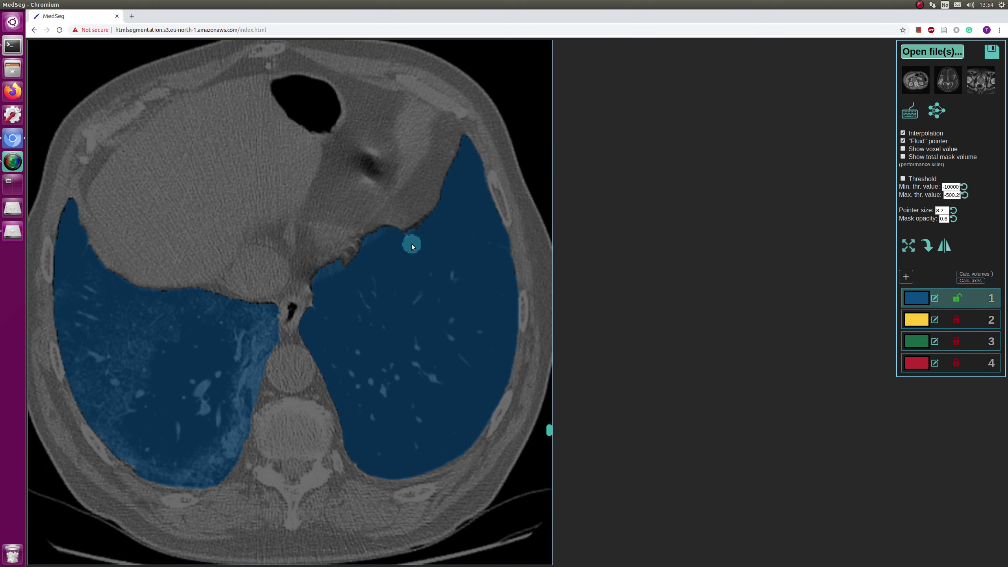
pyautogui.scroll(1, 390, 291)
pyautogui.scroll(-1, 389, 295)
pyautogui.scroll(1, 380, 296)
pyautogui.scroll(-1, 378, 298)
pyautogui.scroll(-4, 377, 298)
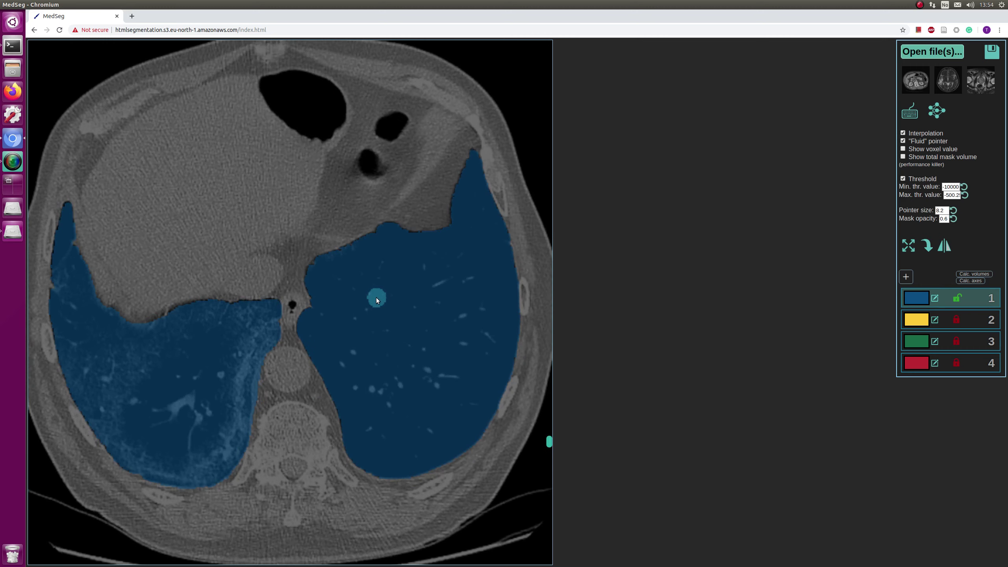
pyautogui.scroll(-8, 377, 303)
pyautogui.scroll(-2, 377, 308)
pyautogui.scroll(10, 377, 308)
pyautogui.scroll(5, 410, 346)
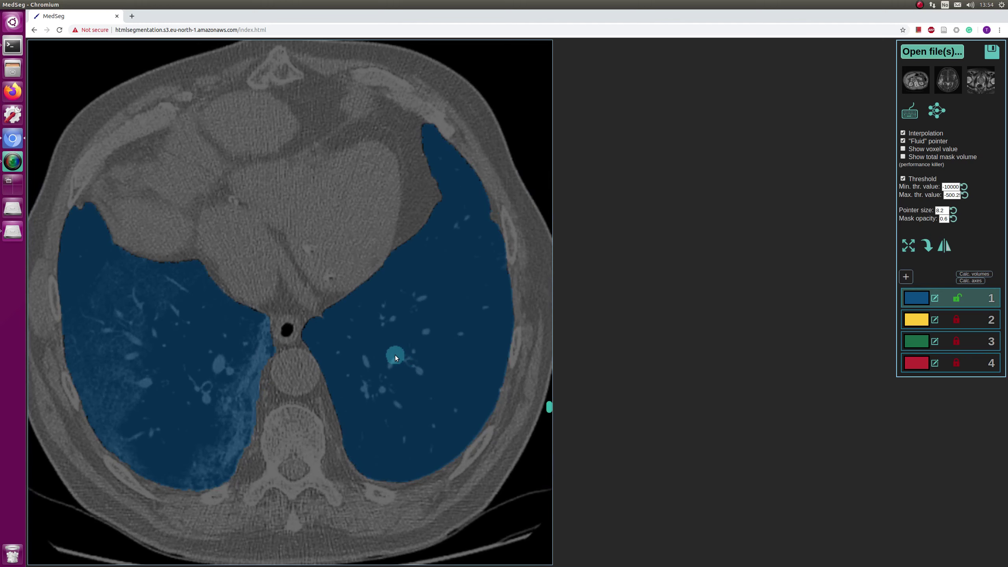
# Erase and repaint the left lung's rear outer border slice by slice at heart level, with thresholding on and pointer size 13.4.
pyautogui.scroll(10, 484, 413)
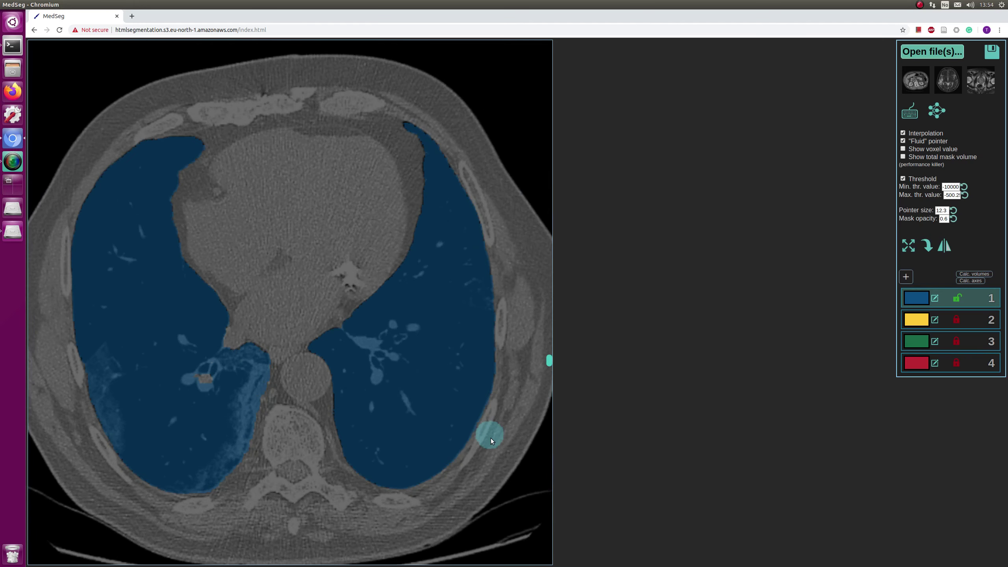
pyautogui.scroll(-4, 493, 441)
pyautogui.scroll(3, 480, 453)
pyautogui.scroll(3, 469, 456)
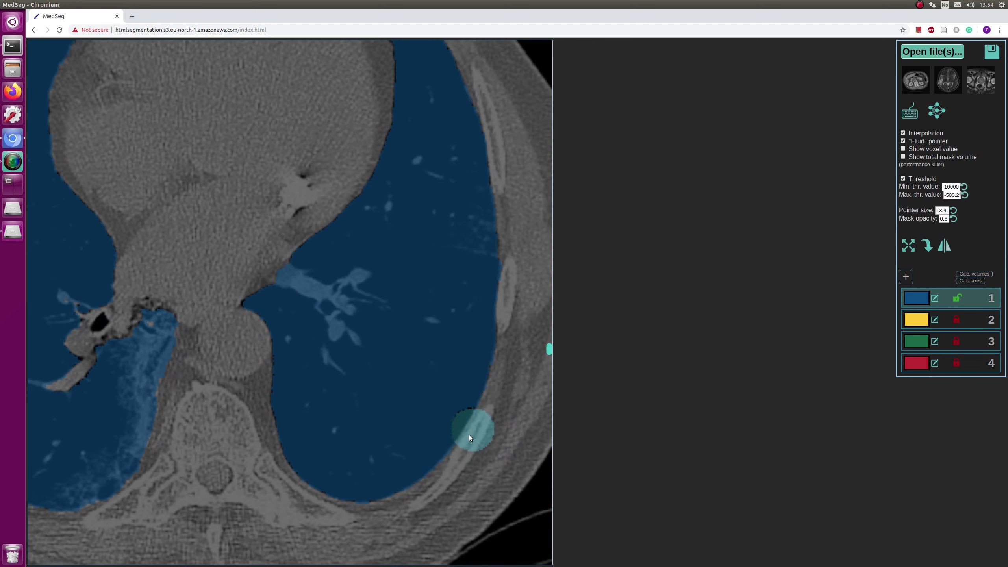
pyautogui.moveTo(438, 475)
pyautogui.mouseDown()
pyautogui.moveTo(445, 461)
pyautogui.moveTo(391, 505)
pyautogui.moveTo(450, 447)
pyautogui.moveTo(483, 440)
pyautogui.mouseUp()
pyautogui.scroll(-2, 488, 420)
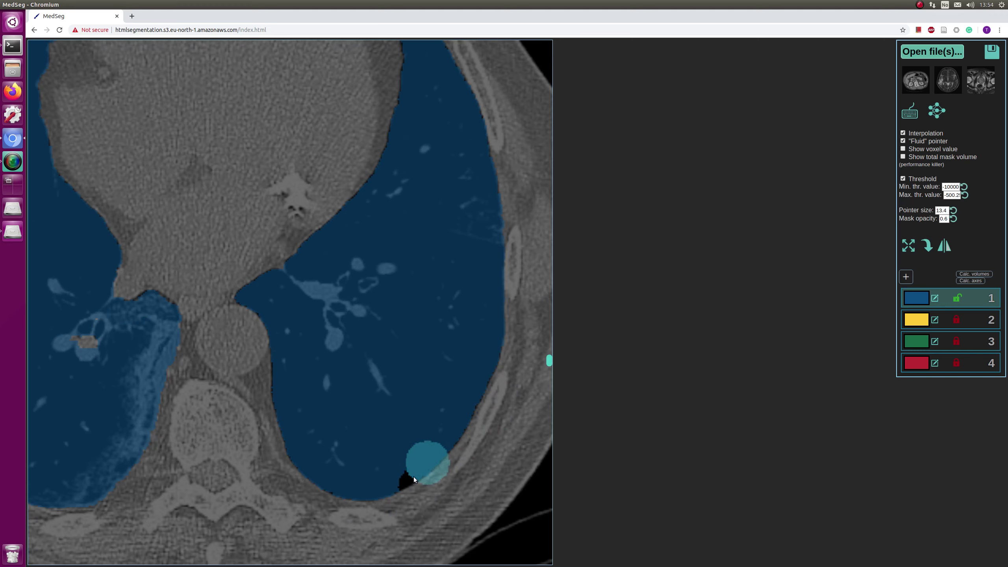
pyautogui.scroll(-2, 437, 480)
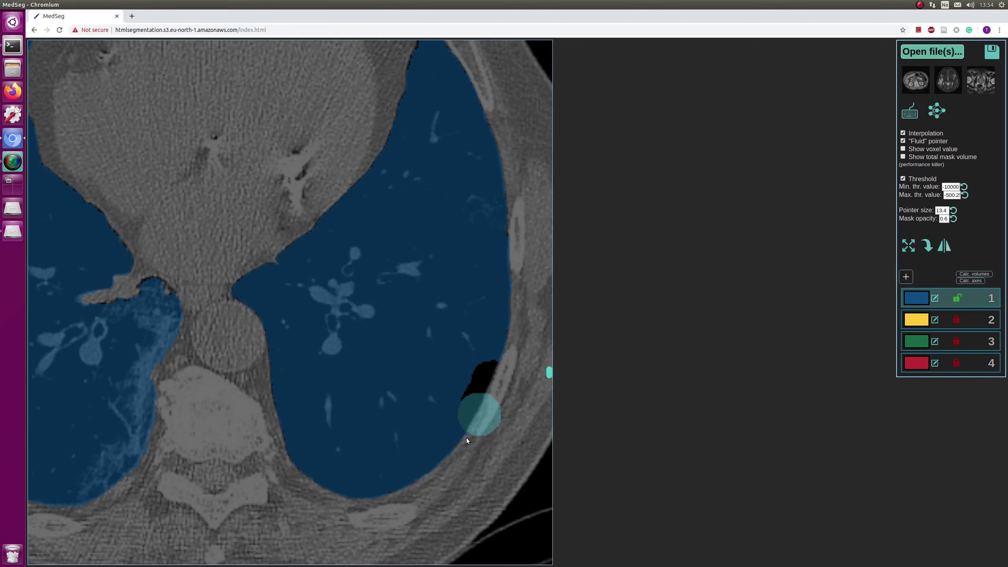
pyautogui.scroll(-2, 439, 458)
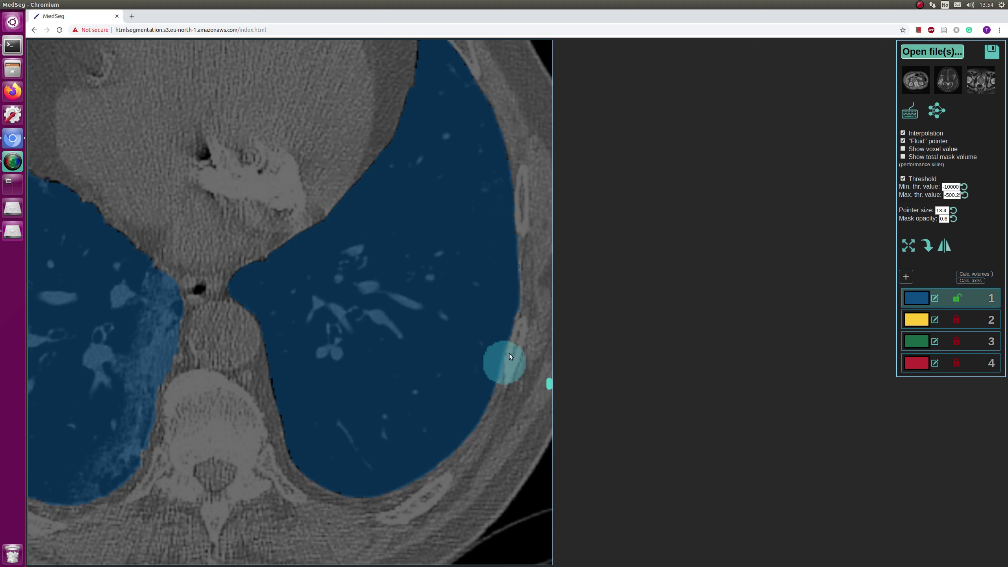
pyautogui.scroll(-2, 510, 387)
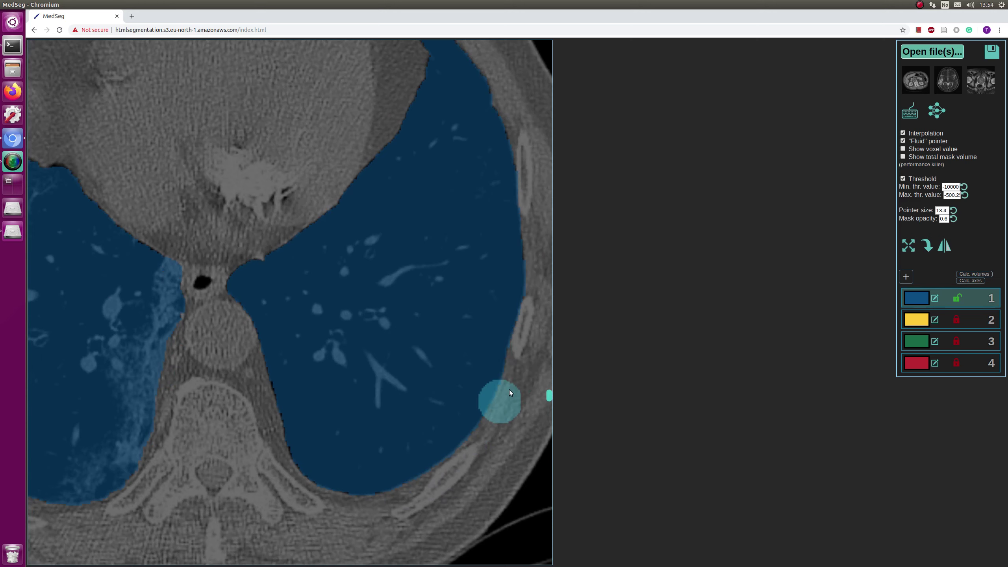
# Clear the mask along the left lung's rear outer border and repaint it with thresholding on, on this slice and the next one below.
pyautogui.moveTo(542, 273)
pyautogui.mouseDown()
pyautogui.moveTo(466, 443)
pyautogui.moveTo(406, 498)
pyautogui.mouseUp()
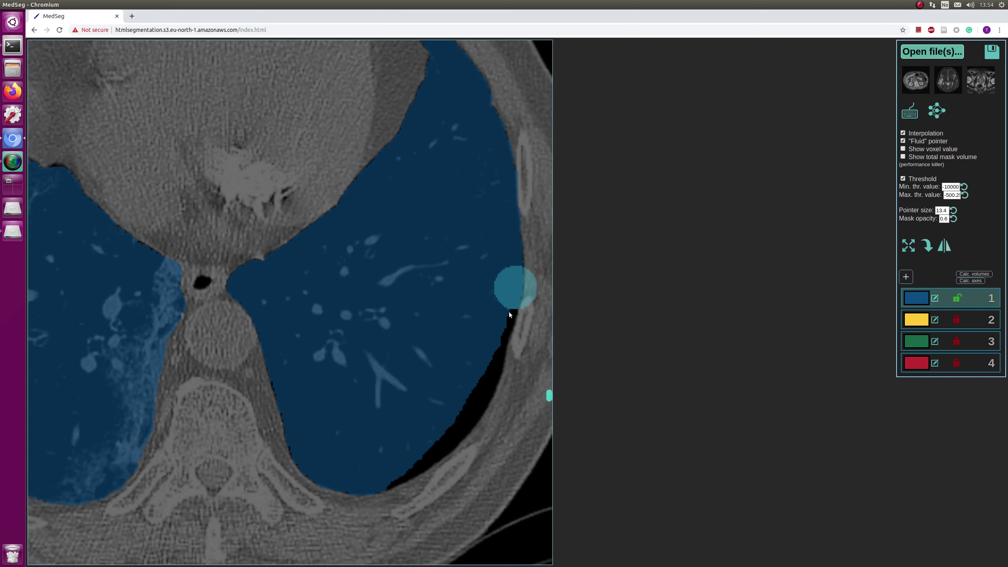
pyautogui.moveTo(507, 326); pyautogui.dragTo(374, 505)
pyautogui.scroll(-2, 478, 400)
pyautogui.moveTo(534, 278)
pyautogui.mouseDown()
pyautogui.moveTo(512, 373)
pyautogui.moveTo(340, 502)
pyautogui.mouseUp()
pyautogui.moveTo(538, 280)
pyautogui.mouseDown()
pyautogui.moveTo(508, 346)
pyautogui.moveTo(377, 484)
pyautogui.moveTo(343, 486)
pyautogui.mouseUp()
# Erase a strip of mask along the left lung's rear outer border on the next lower slice, keeping thresholding on.
pyautogui.press('t')
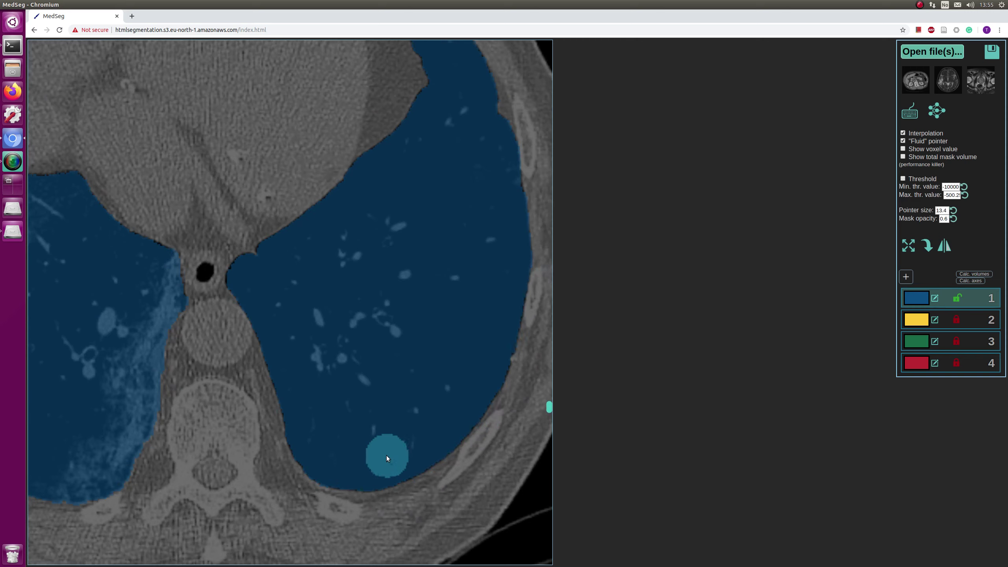
pyautogui.press('t')
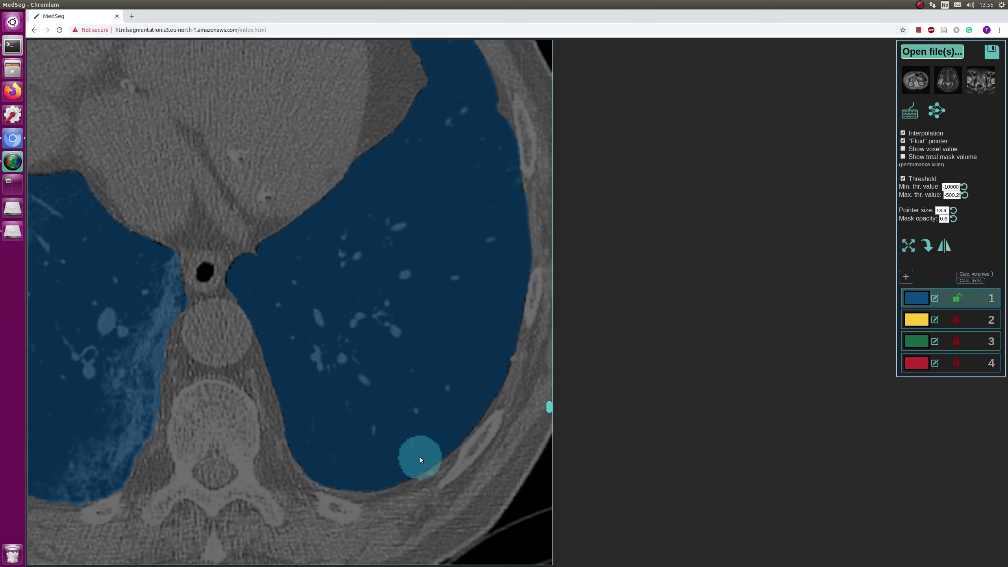
pyautogui.scroll(-3, 421, 458)
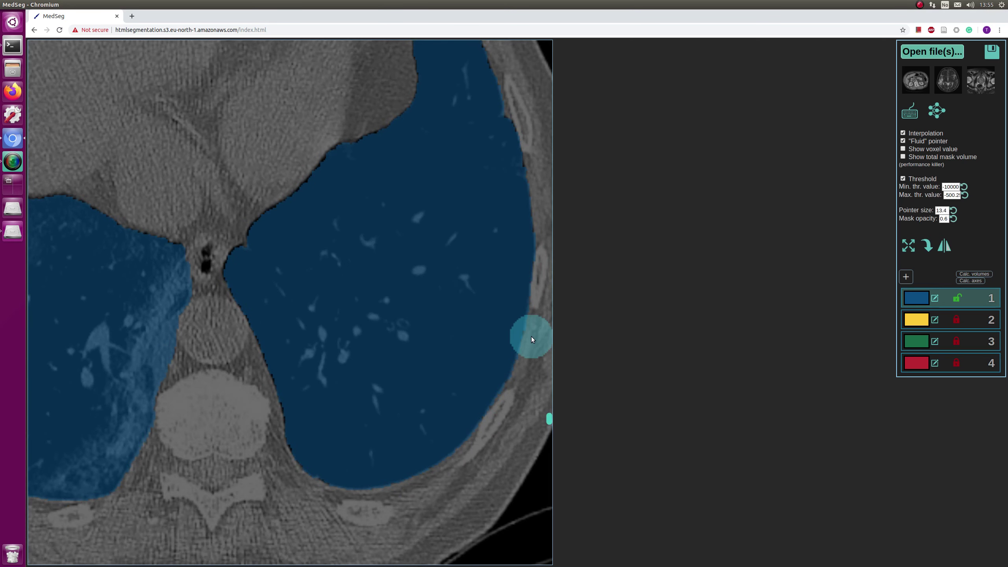
pyautogui.moveTo(519, 355)
pyautogui.mouseDown()
pyautogui.moveTo(384, 490)
pyautogui.moveTo(353, 492)
pyautogui.mouseUp()
# Try repainting the erased border strip with thresholding off, undo the stroke, and turn thresholding back on.
pyautogui.press('t')
pyautogui.moveTo(506, 363); pyautogui.dragTo(363, 474)
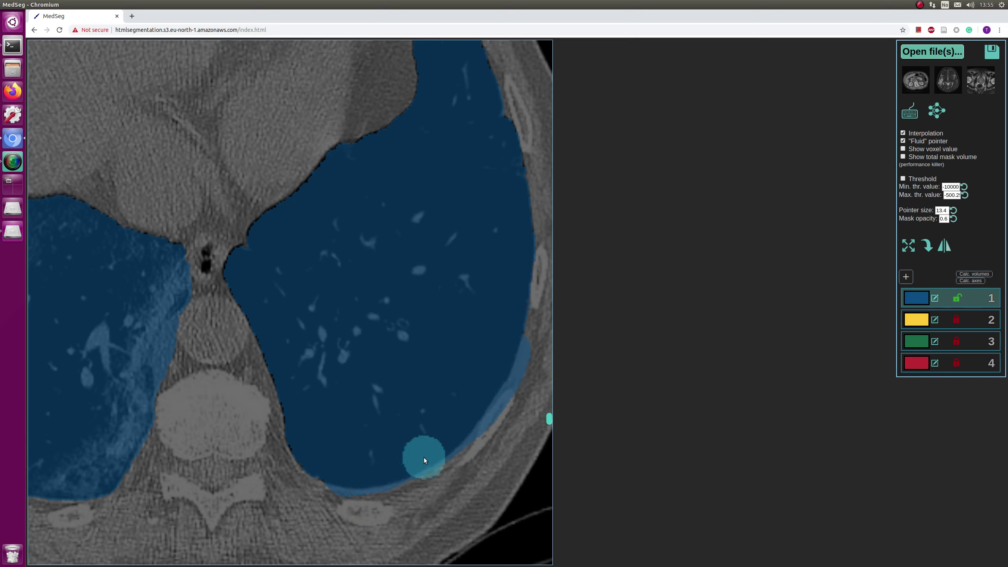
pyautogui.hotkey('ctrl', 'z')
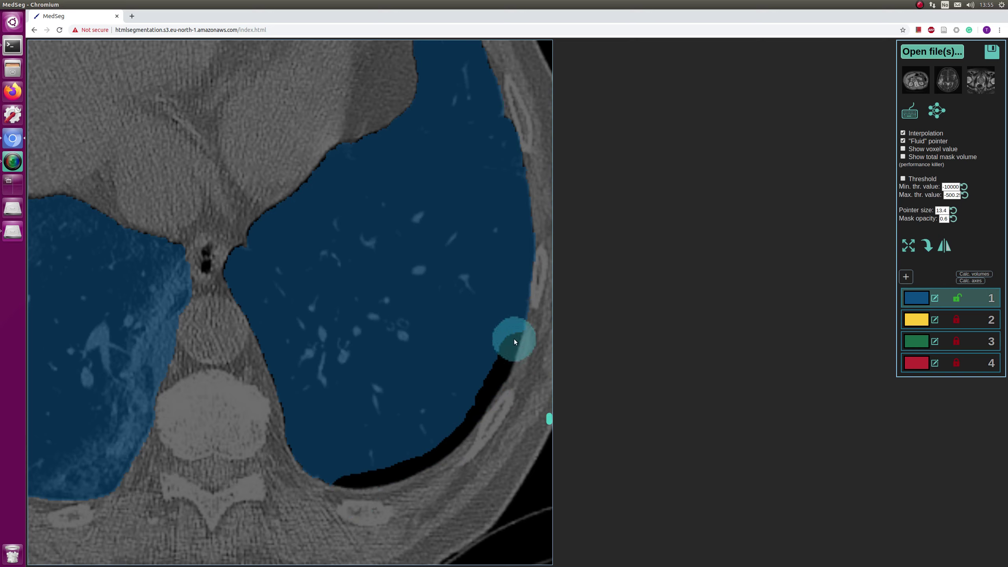
pyautogui.press('t')
# Repaint the left lung's erased border strip with thresholding on, and check the outer border down through the lung base.
pyautogui.moveTo(513, 339)
pyautogui.mouseDown()
pyautogui.moveTo(472, 387)
pyautogui.moveTo(320, 472)
pyautogui.moveTo(496, 390)
pyautogui.moveTo(526, 307)
pyautogui.mouseUp()
pyautogui.scroll(-10, 505, 359)
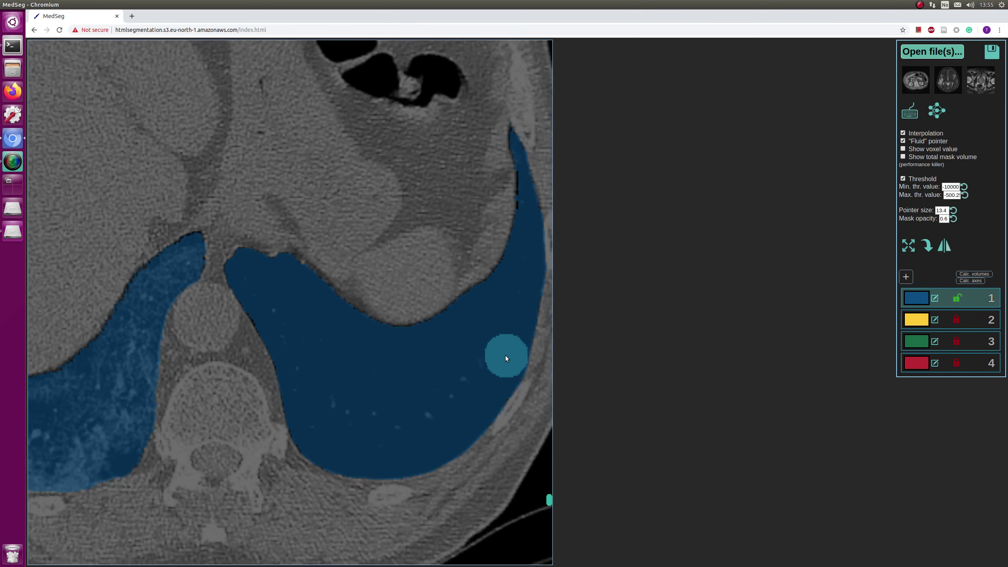
pyautogui.scroll(-10, 506, 356)
pyautogui.scroll(20, 505, 359)
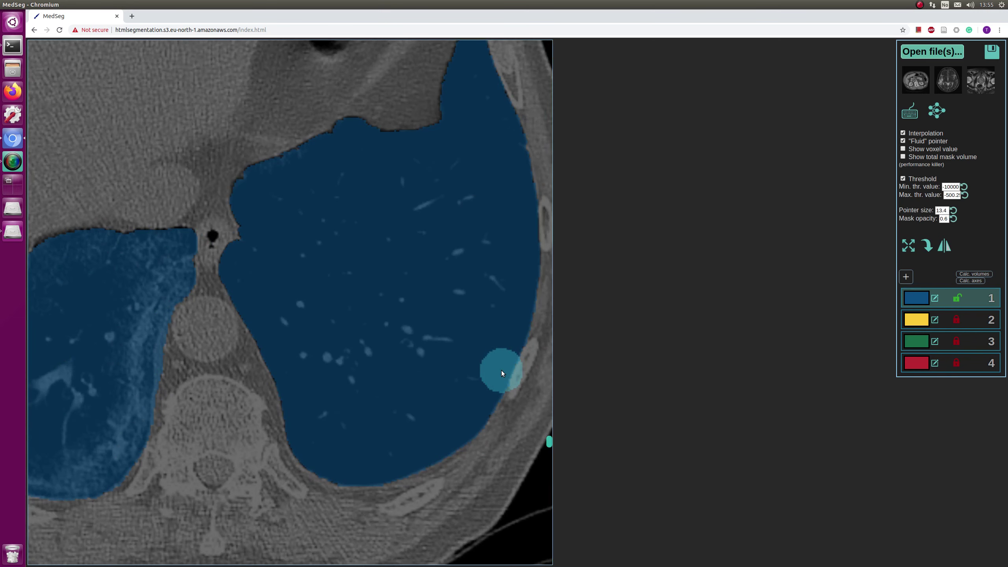
# Reset the view and examine the mask from the mid-chest down to the lung bases, following the right lung's inner border.
pyautogui.press('r')
pyautogui.scroll(-6, 454, 402)
pyautogui.scroll(10, 446, 405)
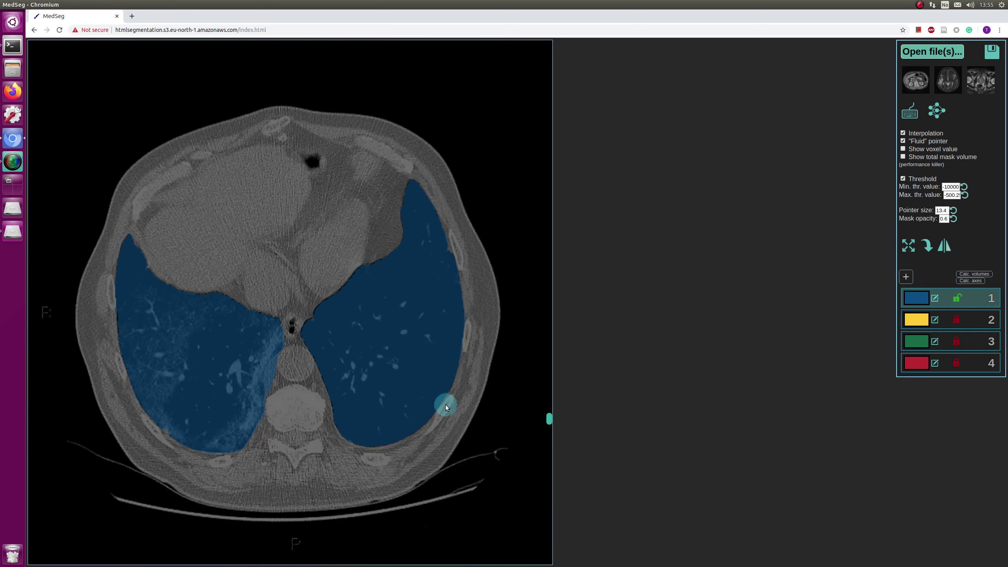
pyautogui.scroll(8, 445, 405)
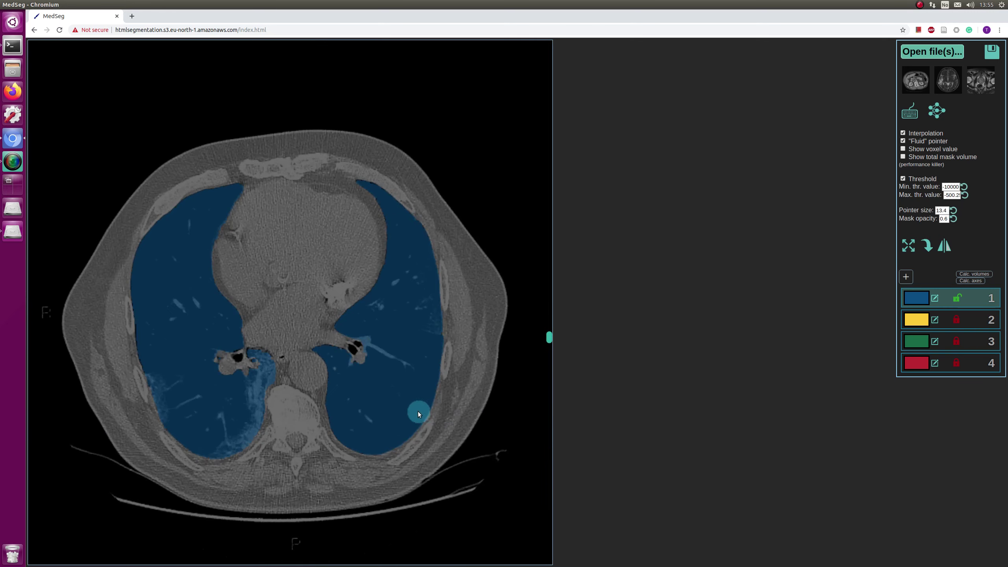
pyautogui.scroll(3, 252, 372)
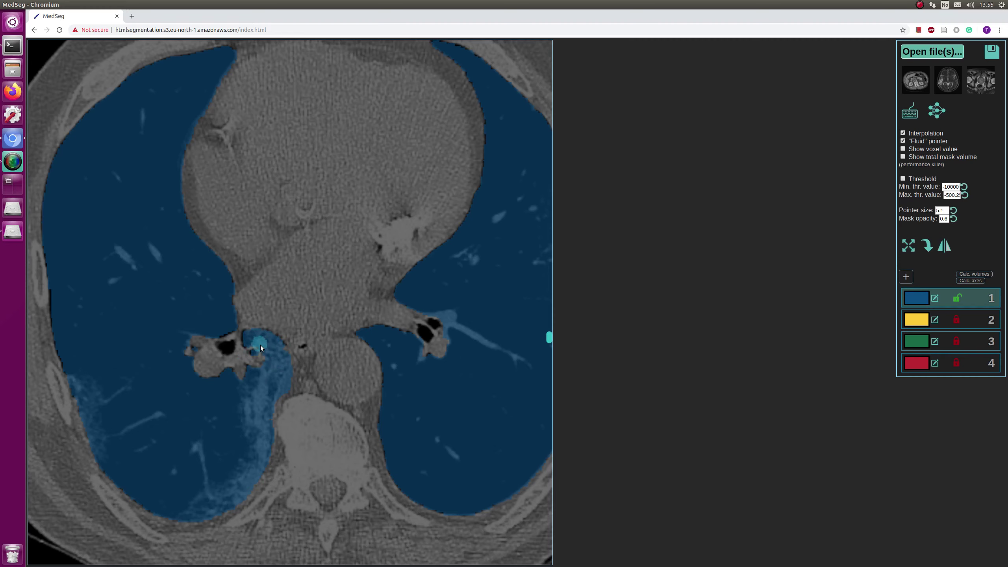
pyautogui.scroll(-3, 265, 346)
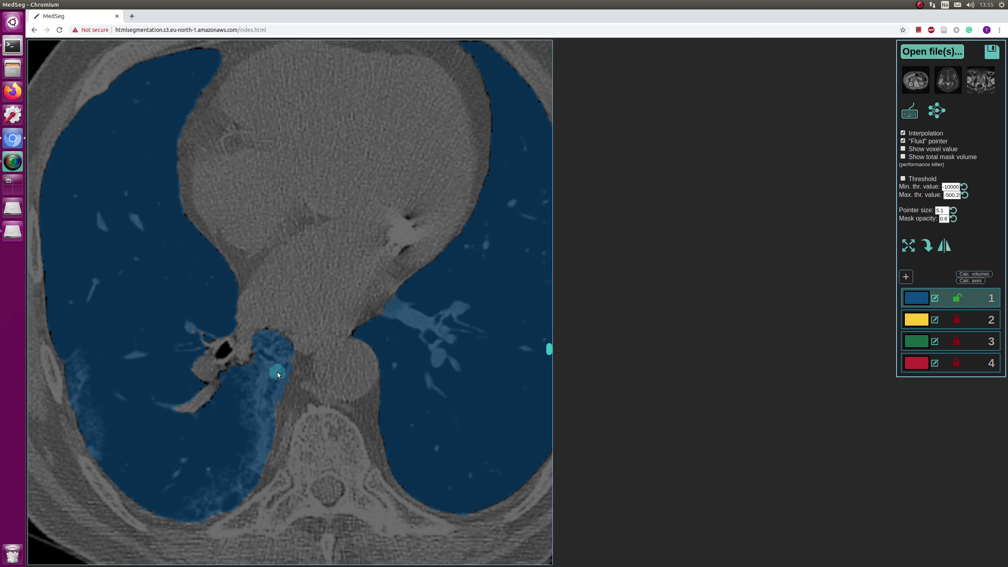
pyautogui.scroll(-3, 277, 372)
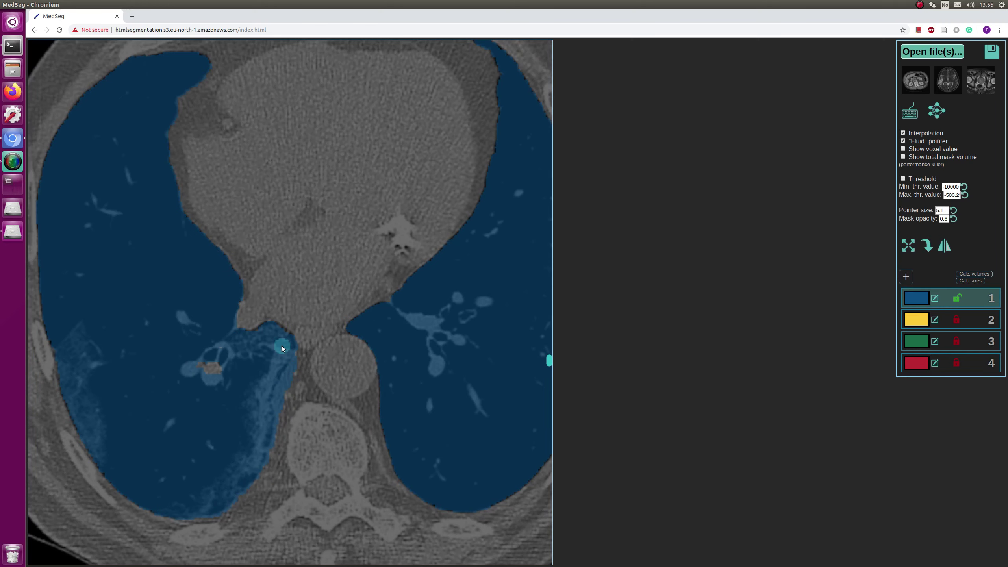
pyautogui.scroll(-3, 282, 348)
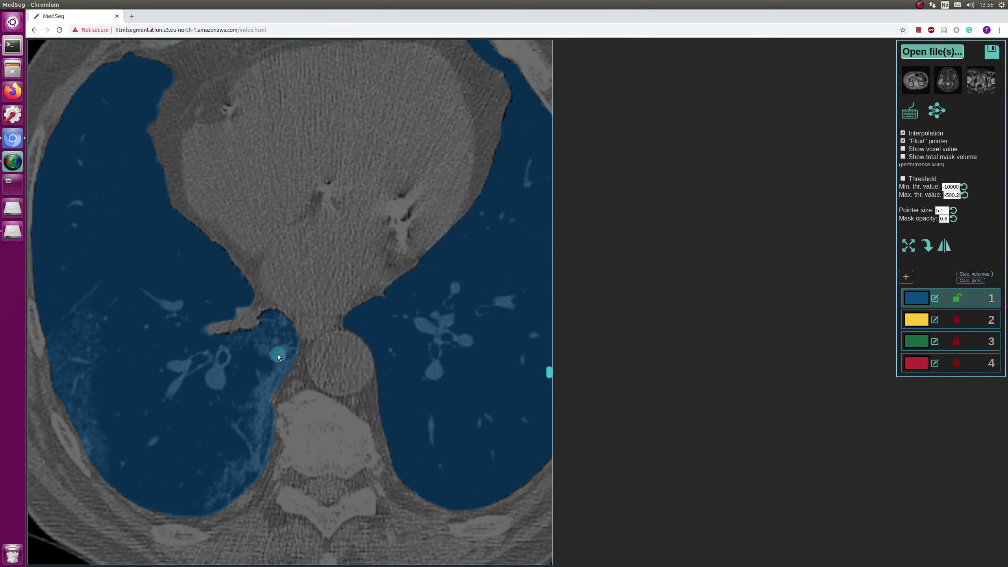
pyautogui.scroll(-20, 277, 354)
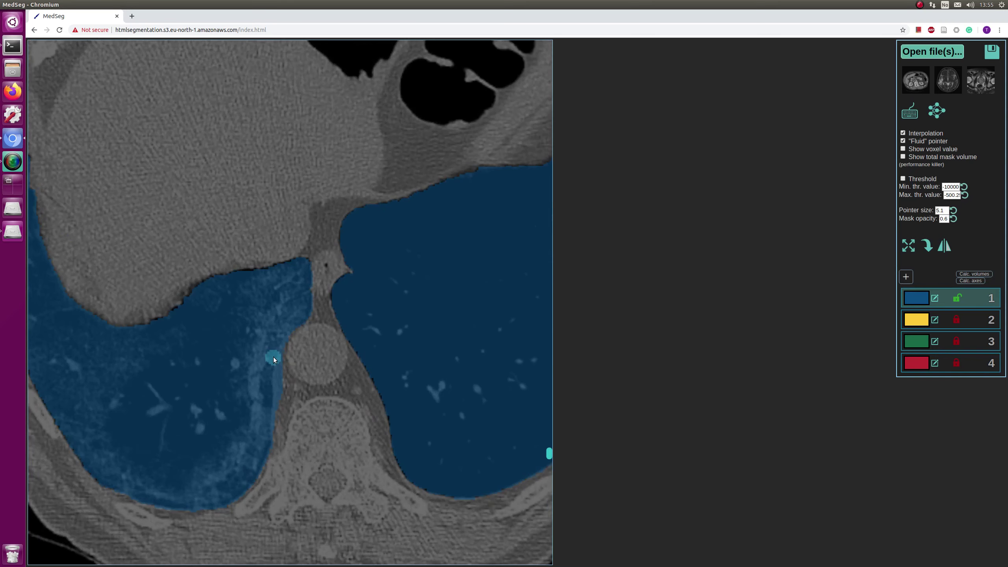
pyautogui.scroll(-20, 273, 359)
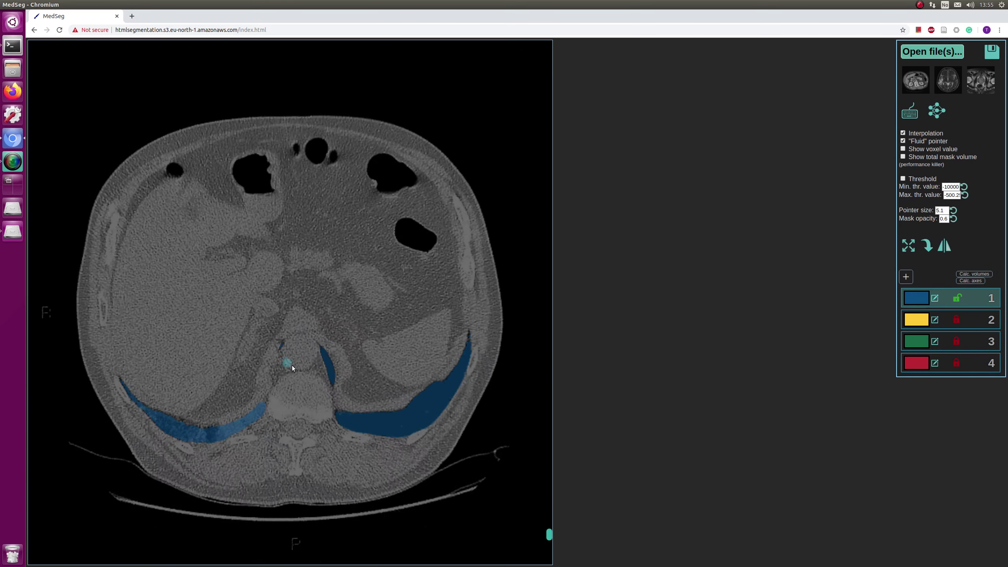
# Inspect the mask from the hilum up to the lung apices, including the left lung's front border and the right lung's edge beside the trachea.
pyautogui.scroll(20, 299, 369)
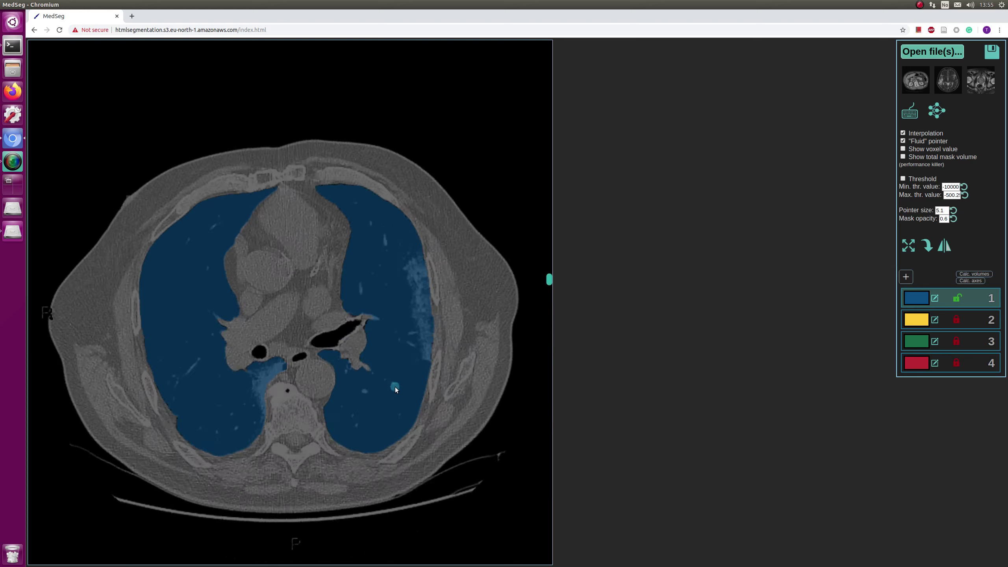
pyautogui.scroll(9, 395, 387)
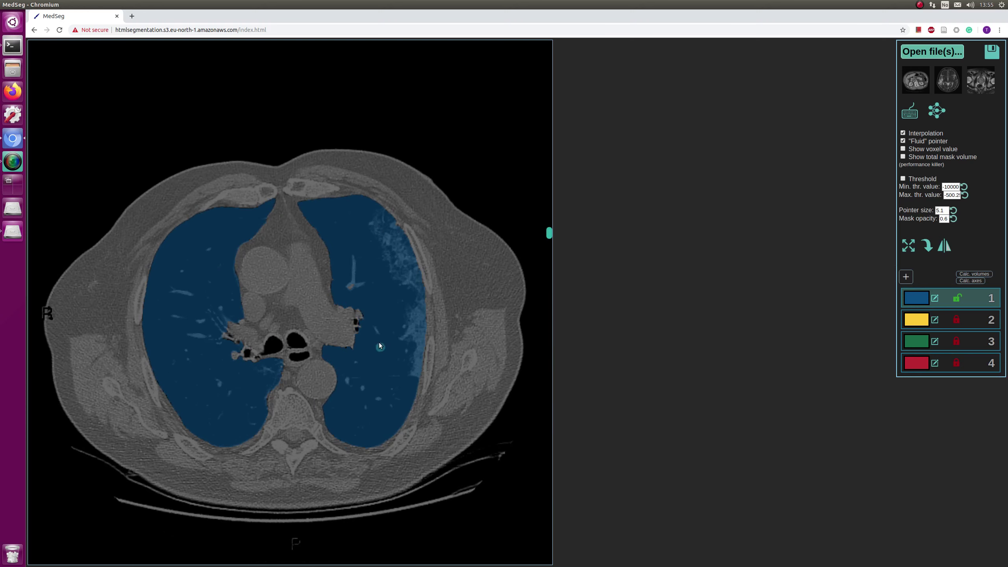
pyautogui.scroll(3, 397, 230)
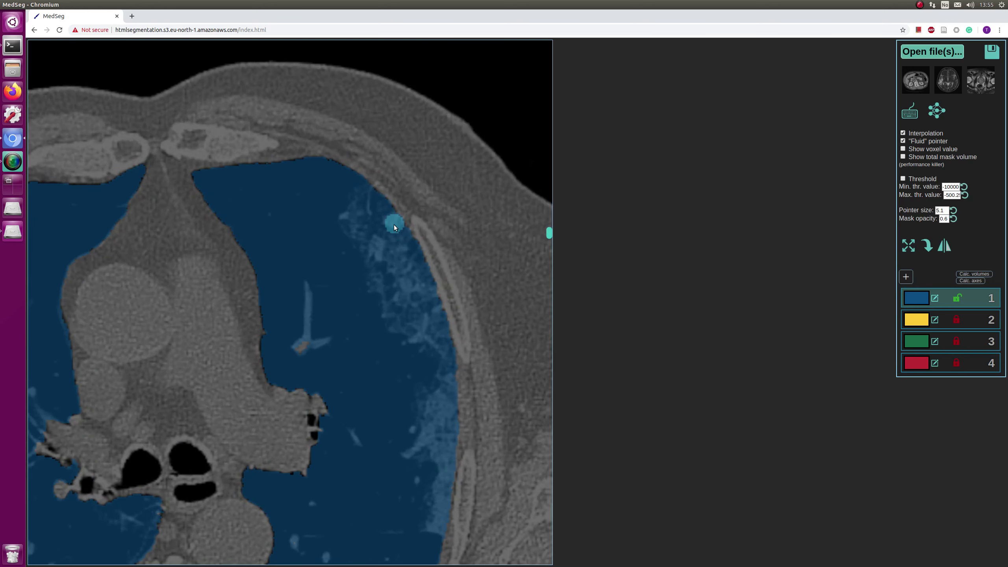
pyautogui.scroll(-3, 400, 261)
pyautogui.scroll(11, 404, 304)
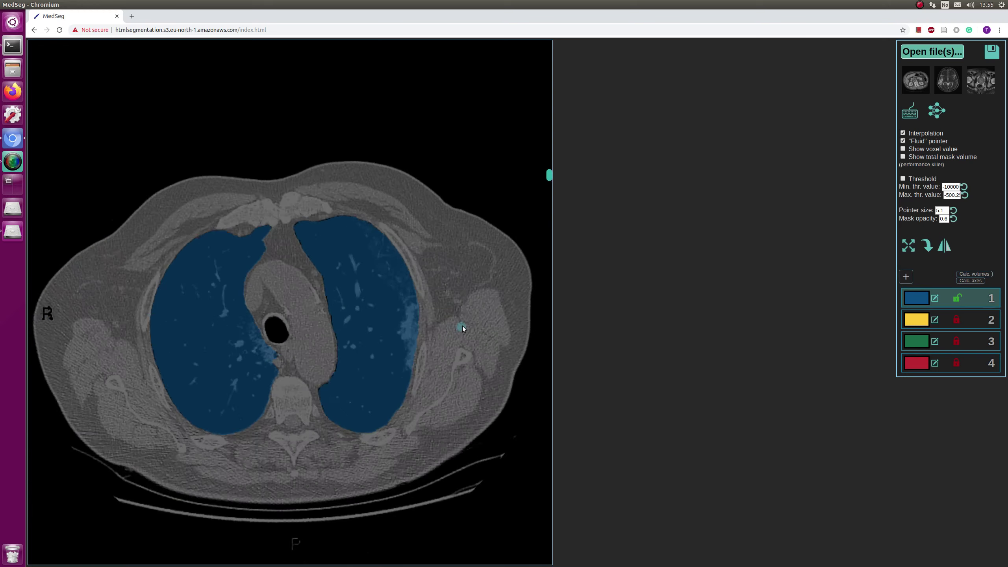
pyautogui.scroll(20, 463, 326)
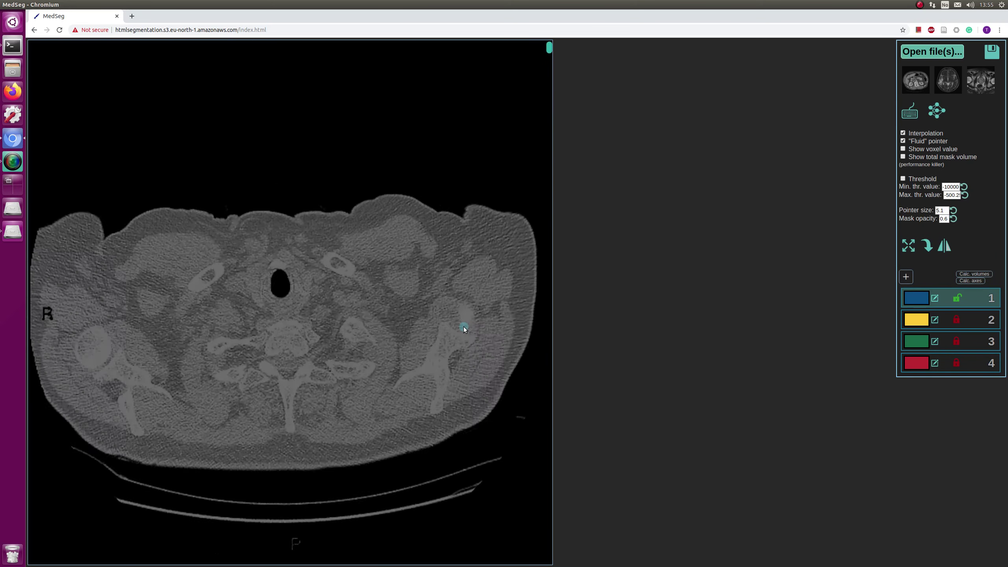
pyautogui.scroll(-20, 463, 327)
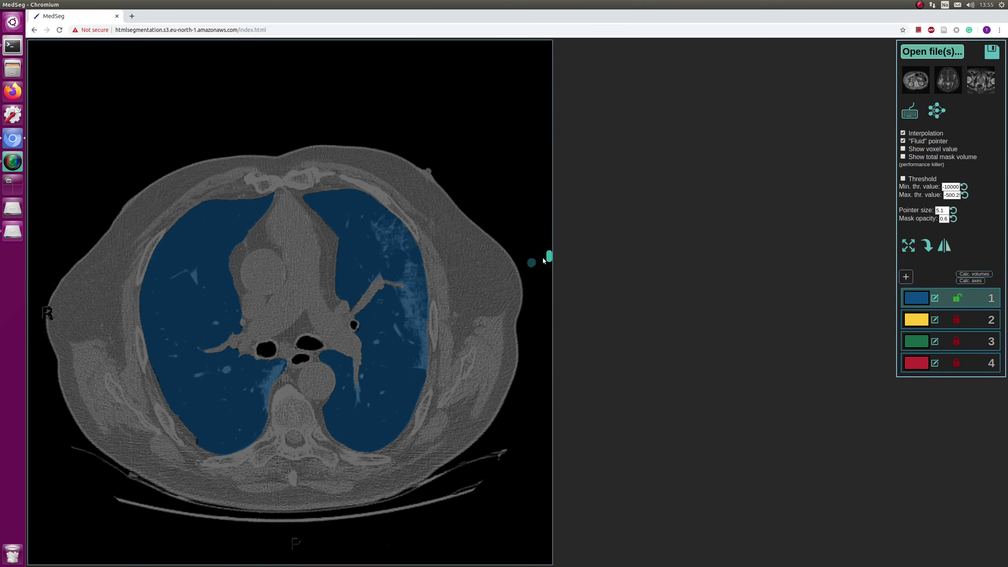
pyautogui.moveTo(543, 257); pyautogui.dragTo(522, 164)
pyautogui.scroll(3, 279, 376)
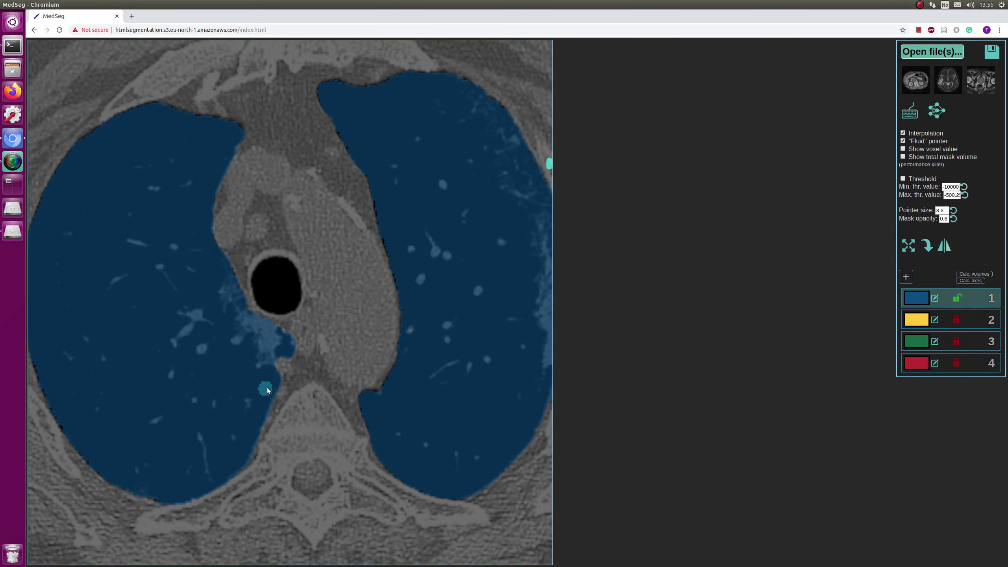
pyautogui.scroll(5, 289, 384)
pyautogui.scroll(-6, 286, 395)
pyautogui.scroll(-4, 282, 364)
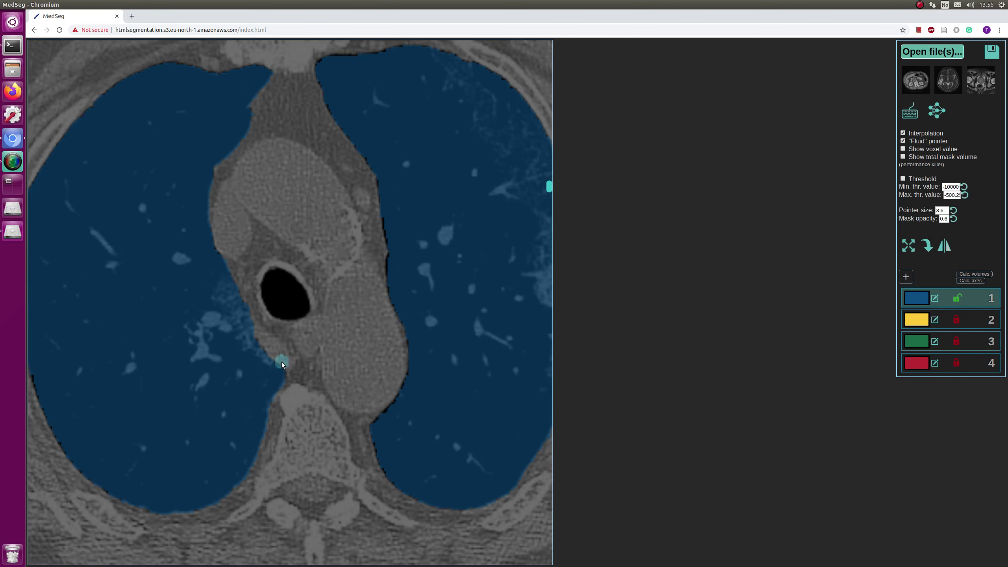
pyautogui.scroll(-2, 233, 265)
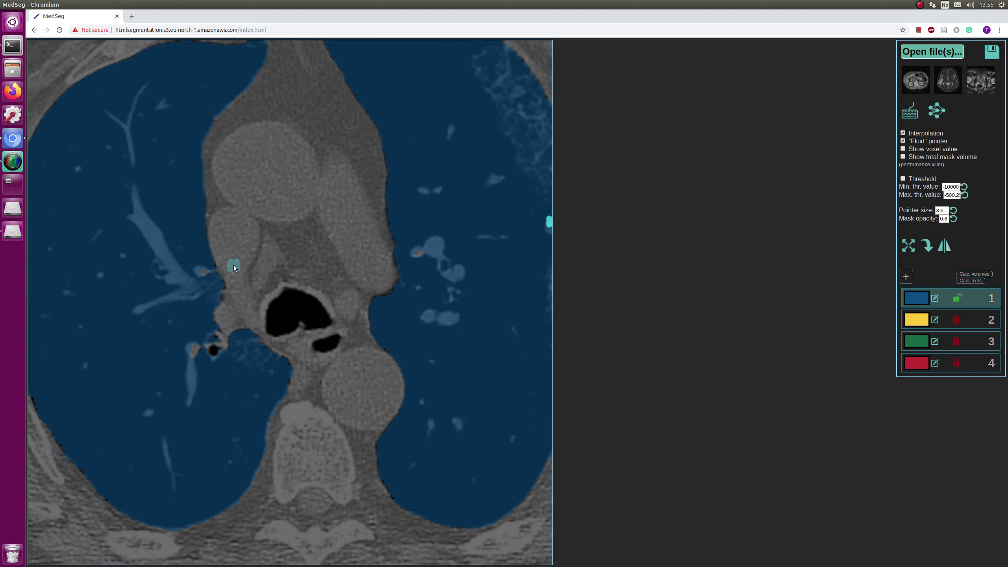
# Review both lungs' masks through the whole slice stack, from above the apices to the lower chest.
pyautogui.scroll(13, 293, 373)
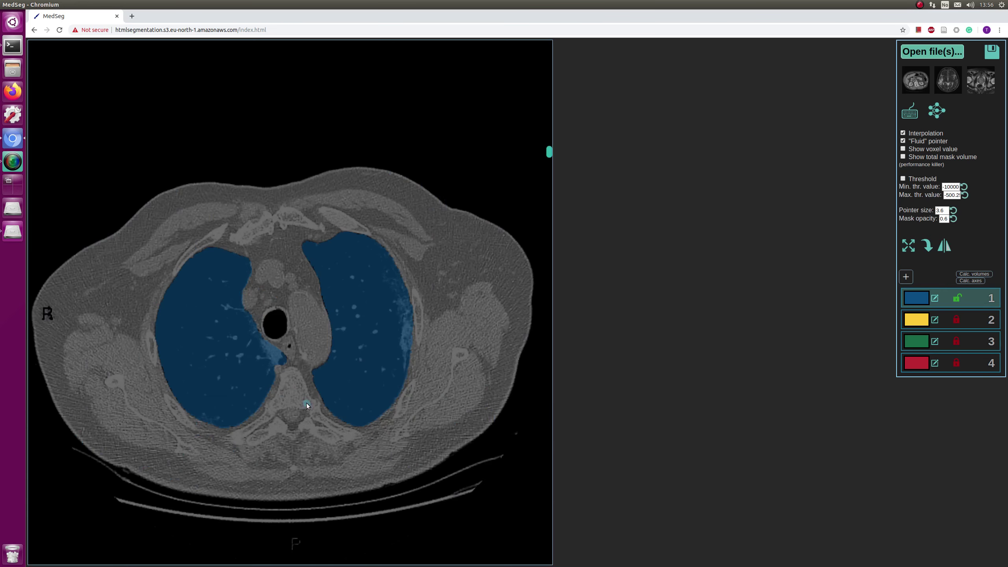
pyautogui.scroll(9, 308, 412)
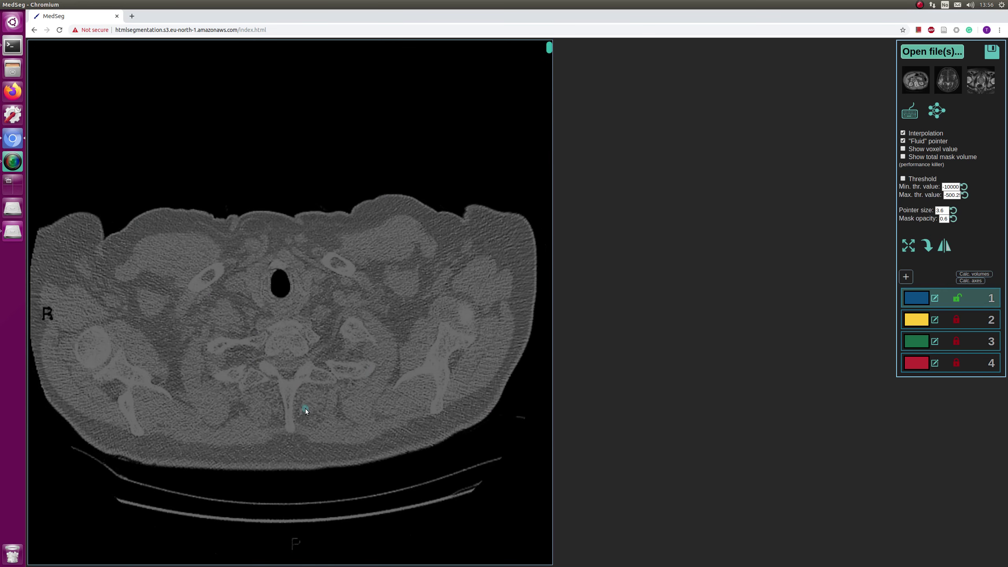
pyautogui.scroll(-20, 309, 421)
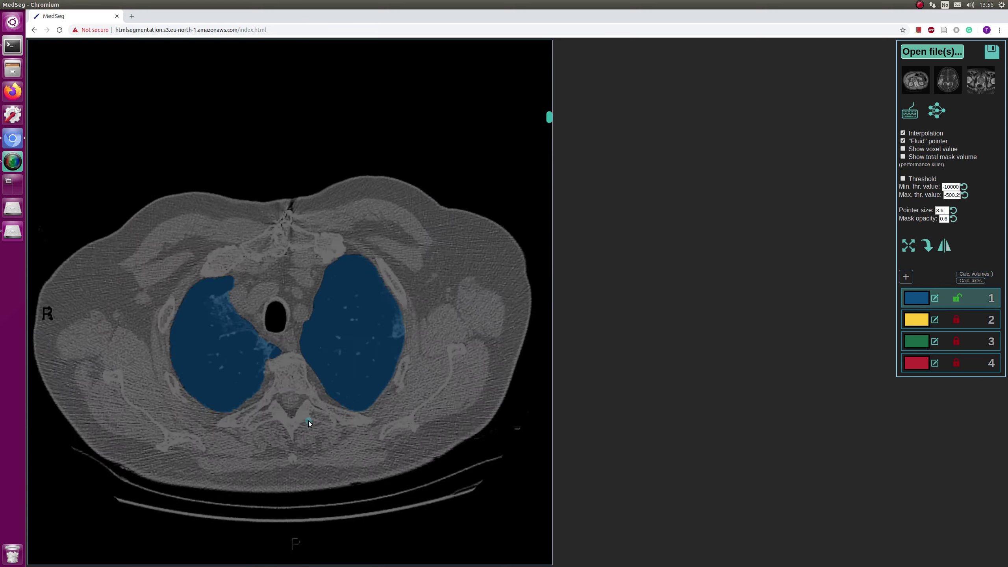
pyautogui.scroll(-16, 308, 426)
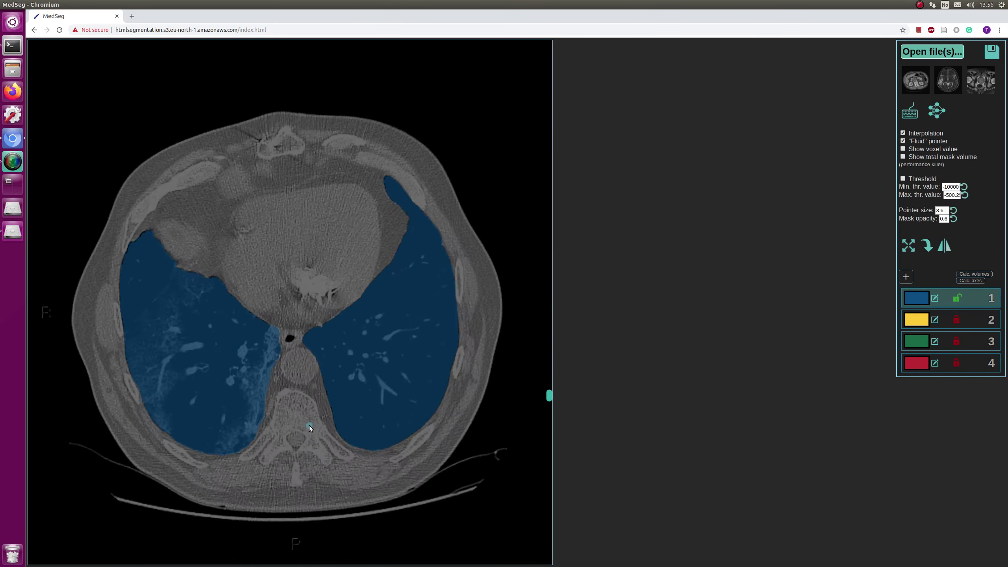
pyautogui.scroll(-6, 309, 426)
pyautogui.scroll(16, 308, 426)
pyautogui.scroll(2, 310, 427)
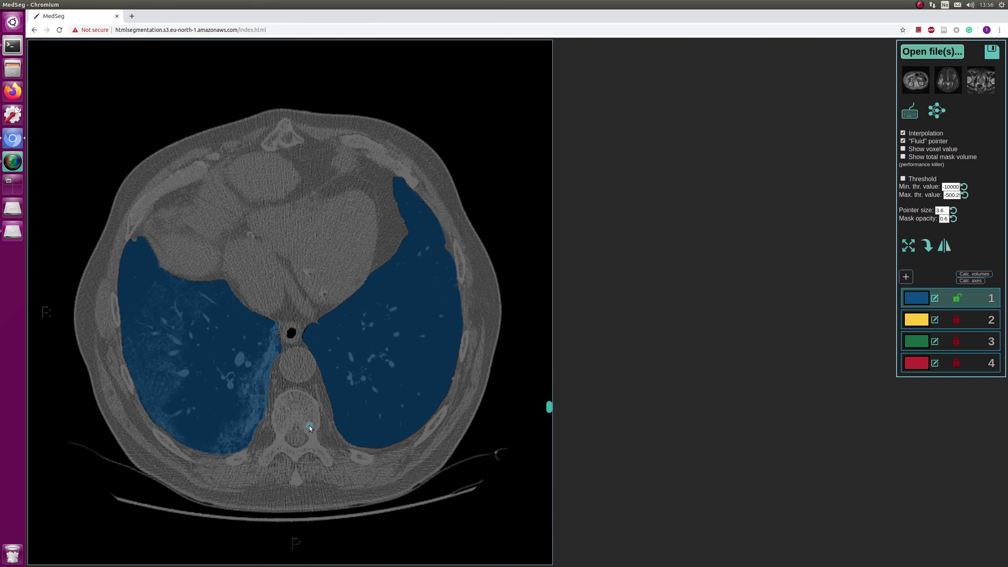
# Touch up the mask along the right lung's inner border beside the aorta on a lower-chest slice, with thresholding off.
pyautogui.scroll(-4, 309, 425)
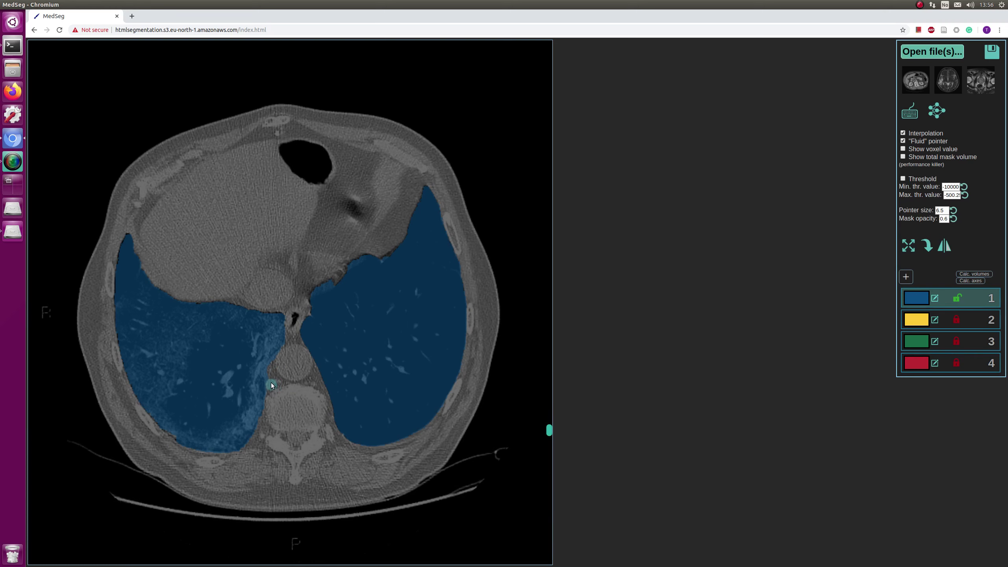
pyautogui.scroll(2, 280, 367)
pyautogui.moveTo(275, 367); pyautogui.dragTo(275, 389)
pyautogui.press('space')
pyautogui.press('space')
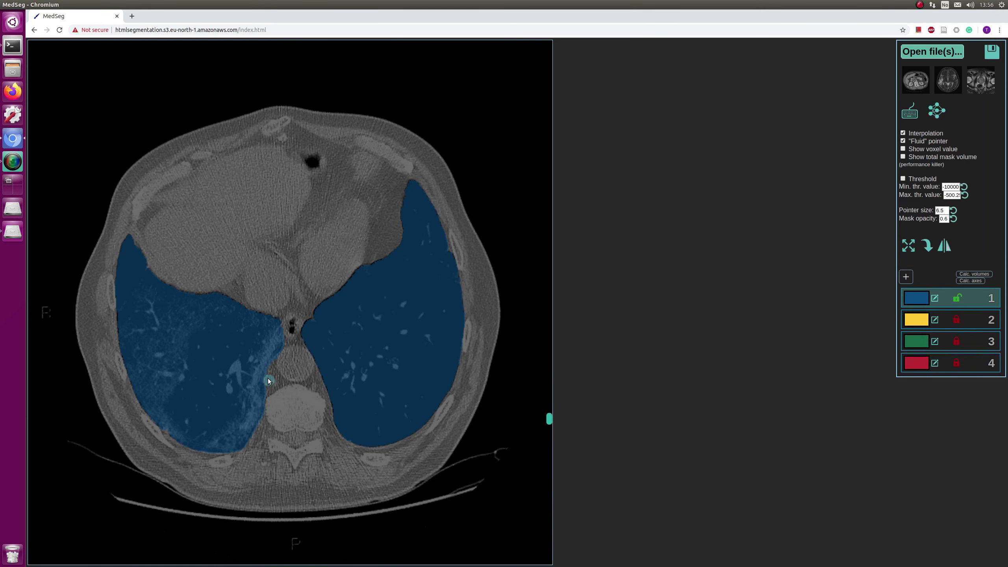
# Check the right lung's mask edge beside the aorta and spine on the neighbouring slices and down through the lung base.
pyautogui.scroll(2, 275, 376)
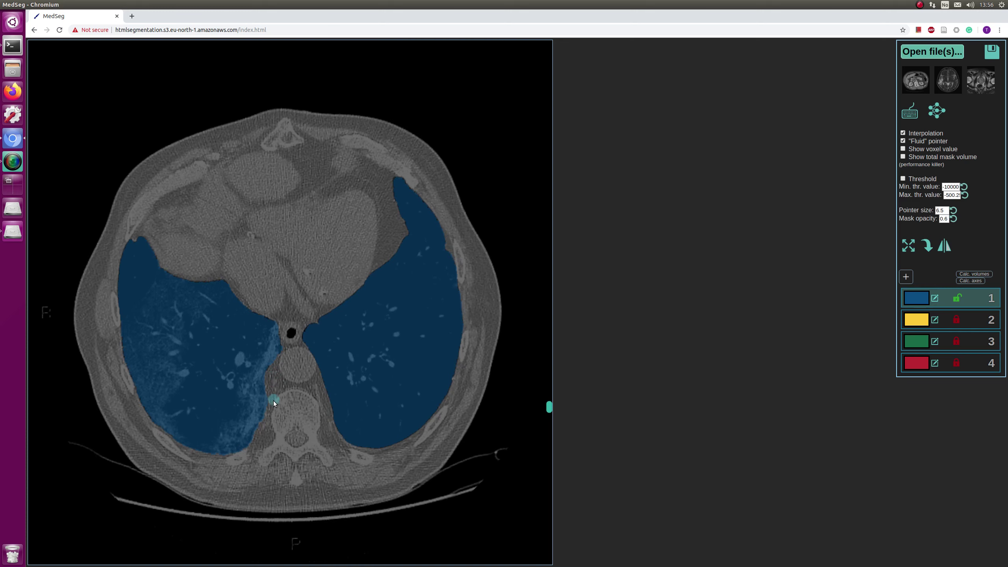
pyautogui.scroll(2, 274, 401)
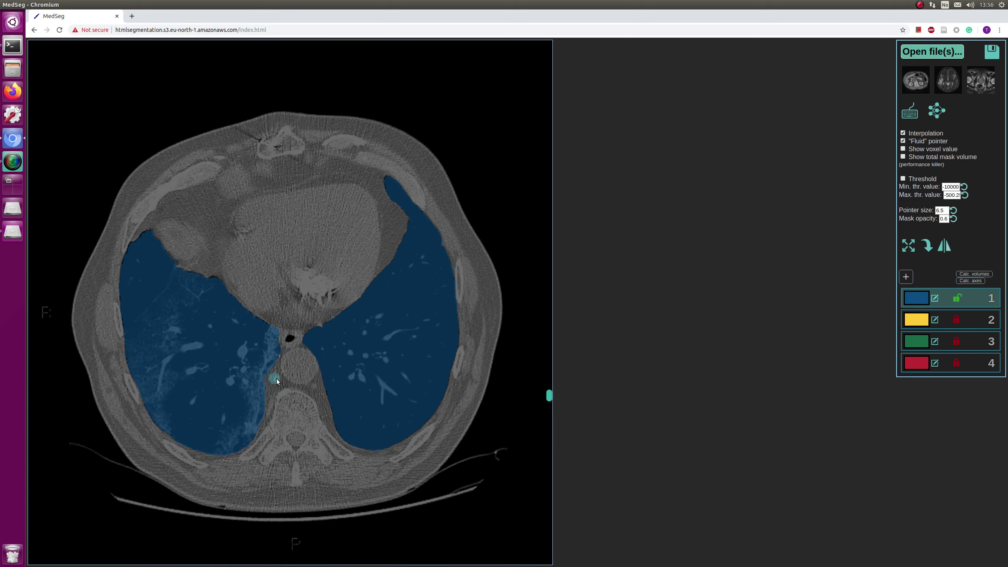
pyautogui.scroll(2, 278, 380)
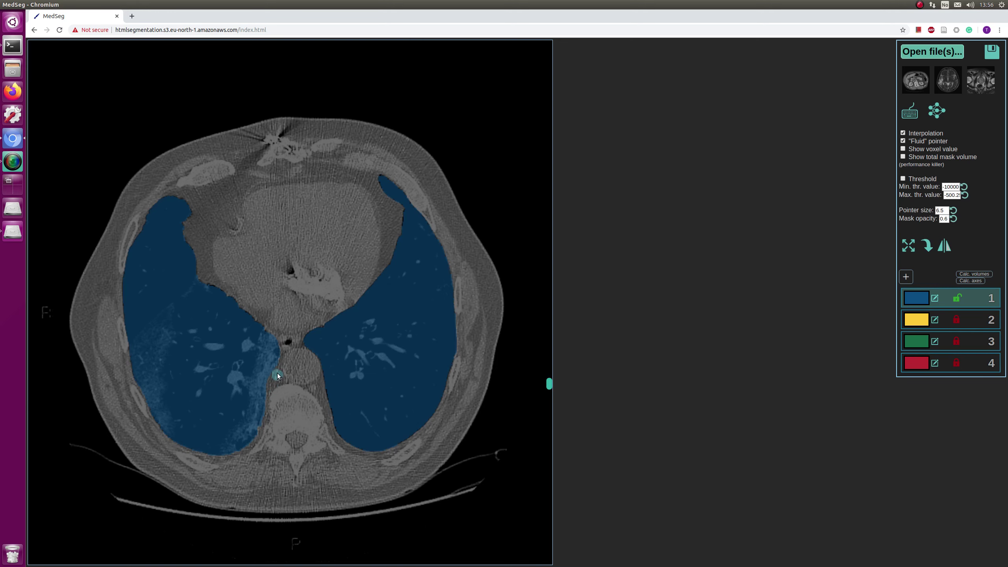
pyautogui.scroll(2, 275, 387)
pyautogui.scroll(-12, 279, 381)
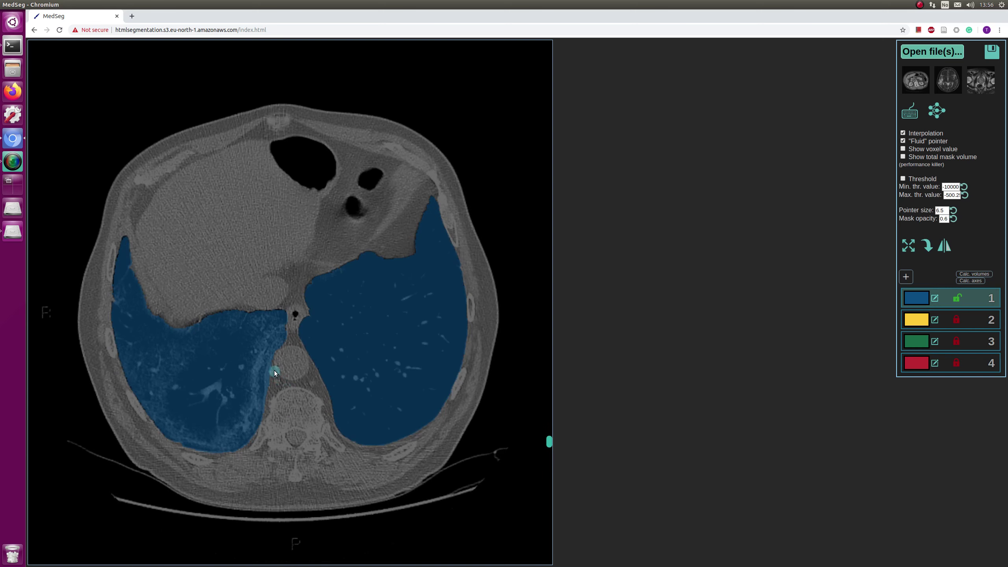
pyautogui.scroll(-2, 274, 381)
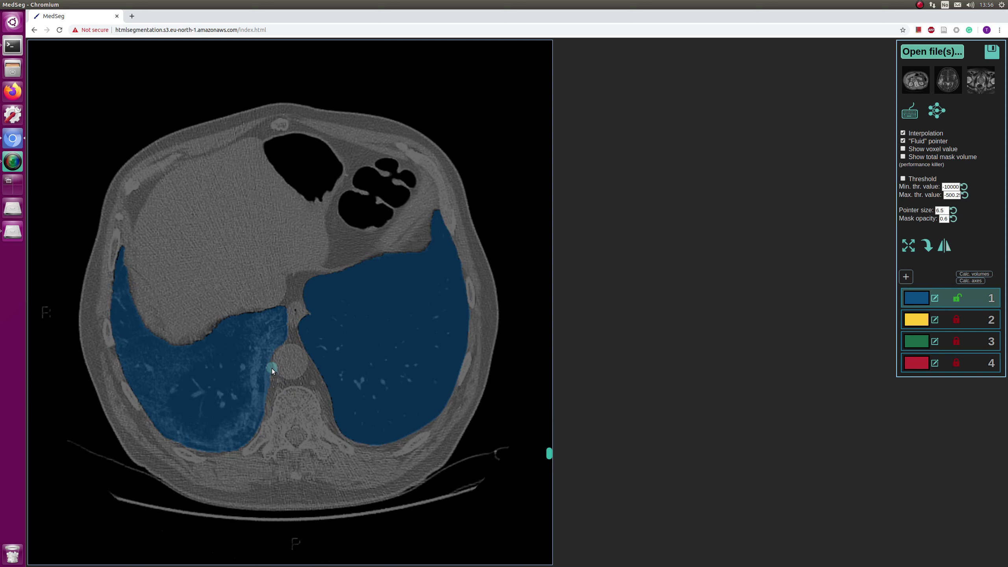
pyautogui.scroll(-2, 274, 385)
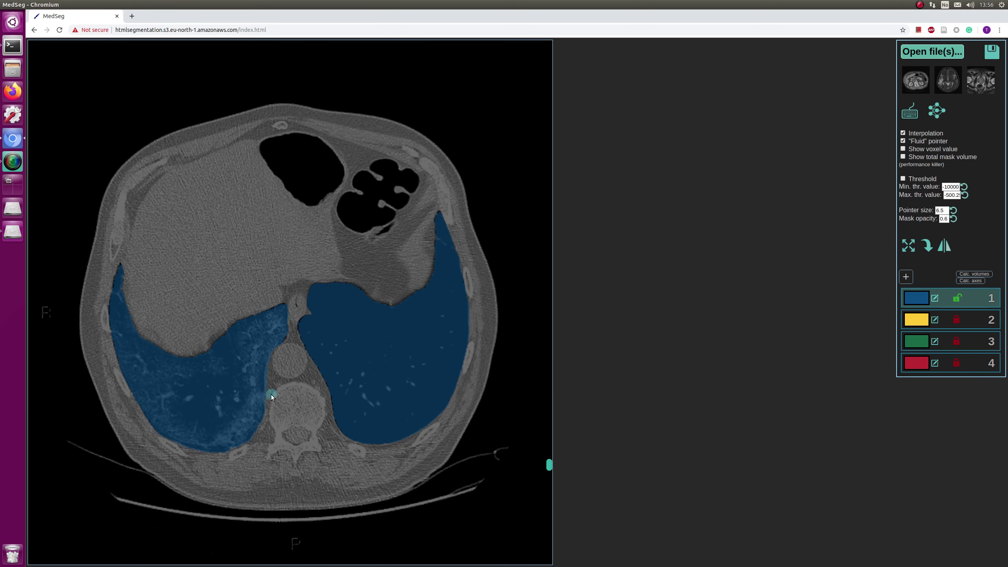
pyautogui.scroll(-2, 275, 370)
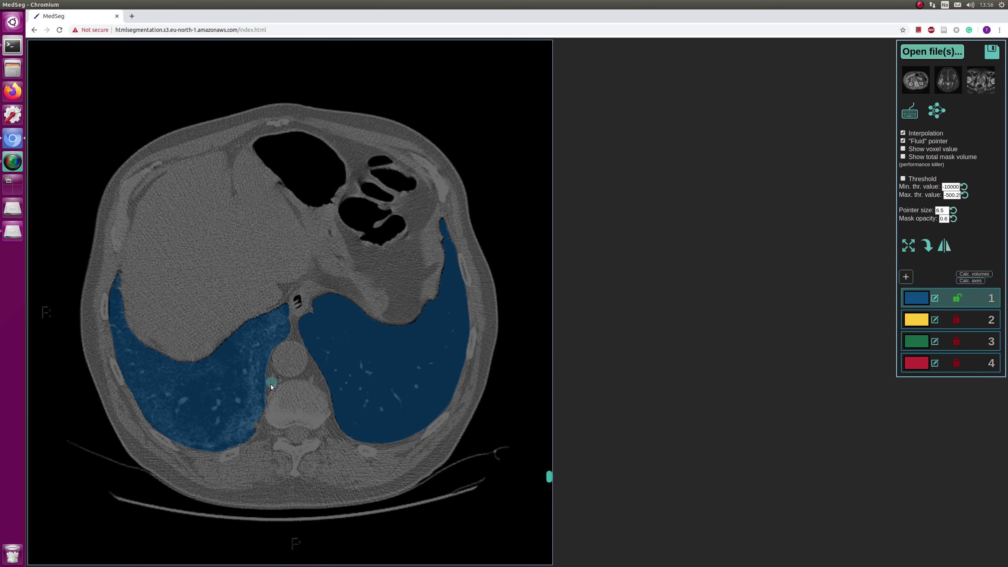
pyautogui.scroll(-12, 271, 387)
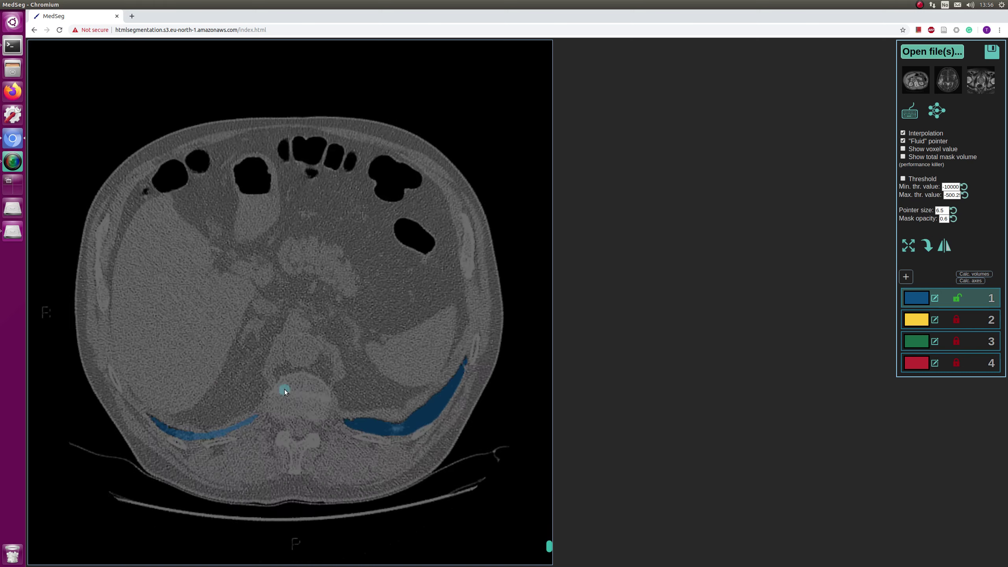
pyautogui.scroll(20, 284, 389)
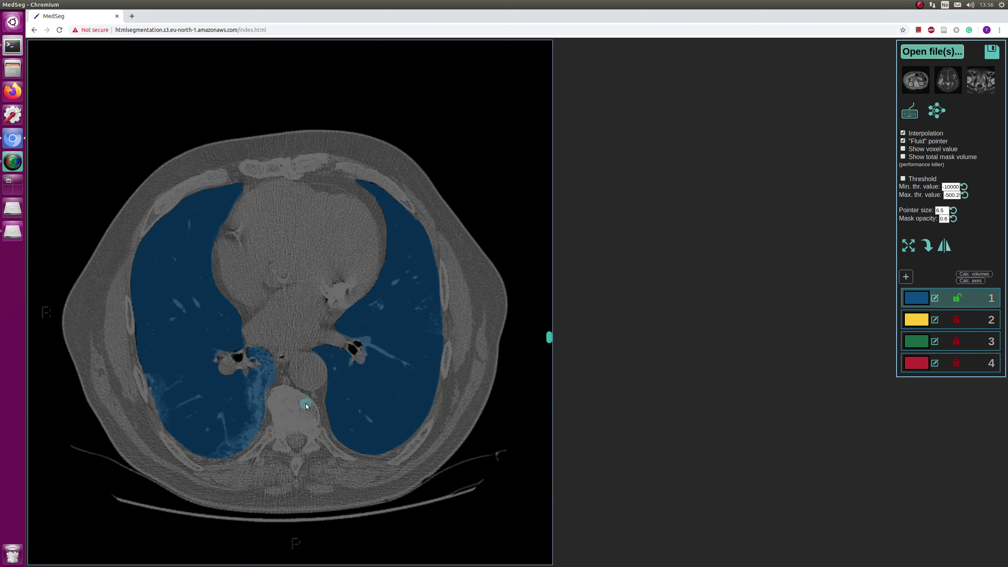
pyautogui.scroll(-4, 302, 401)
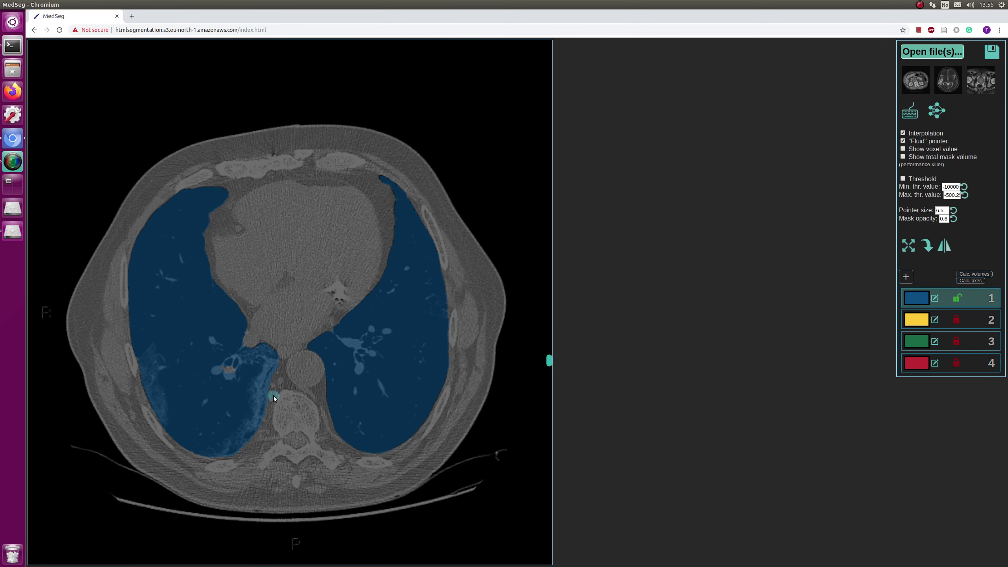
pyautogui.scroll(-2, 276, 377)
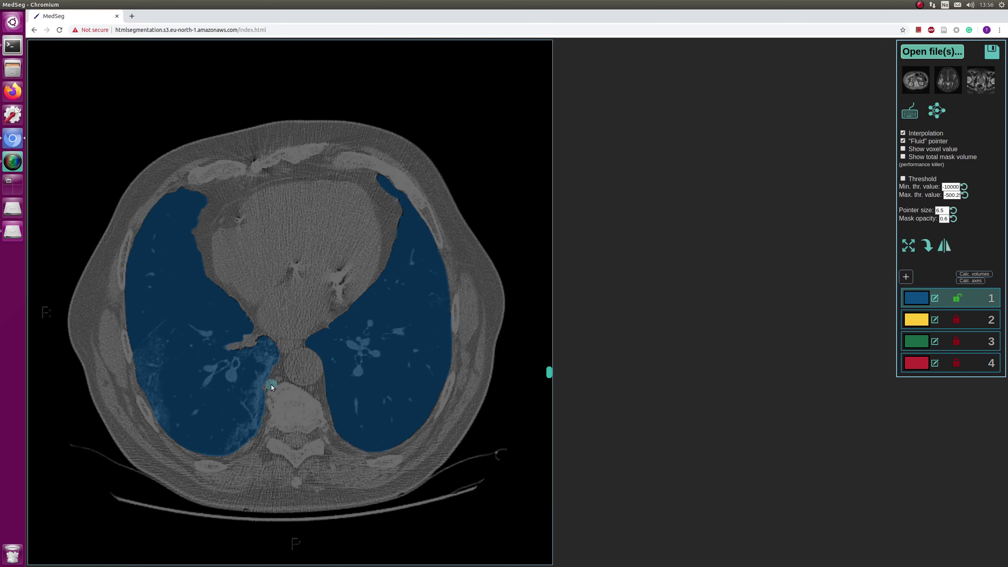
# Recheck both lungs' mask from the hilum down to the bases and save it to the Desktop as mask13.nii.
pyautogui.scroll(6, 271, 385)
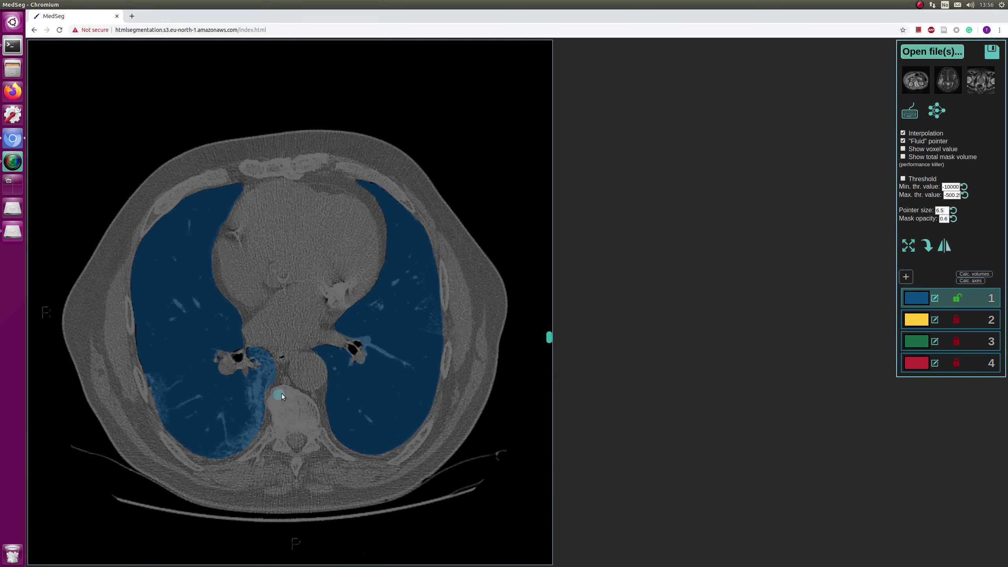
pyautogui.scroll(4, 278, 389)
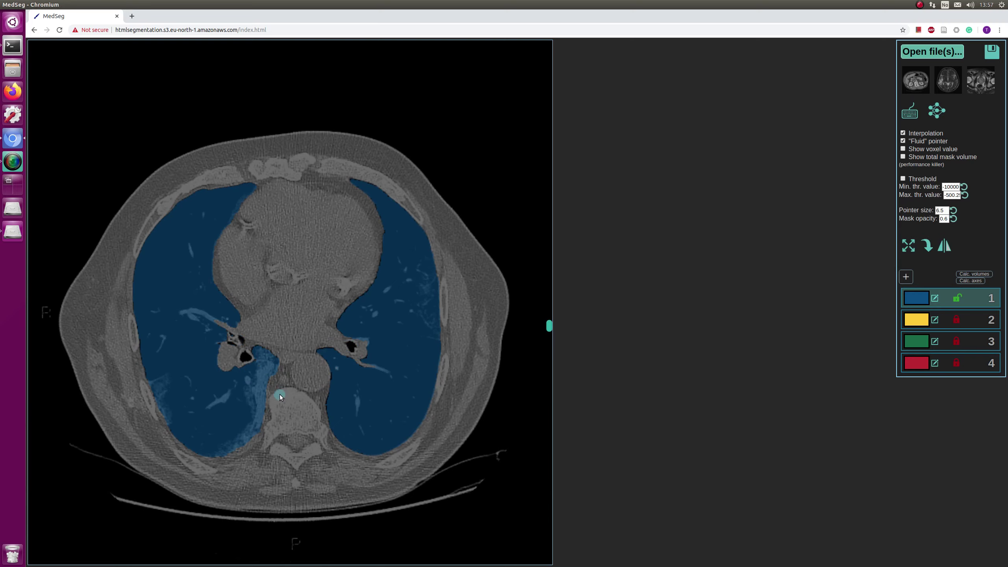
pyautogui.scroll(-20, 294, 400)
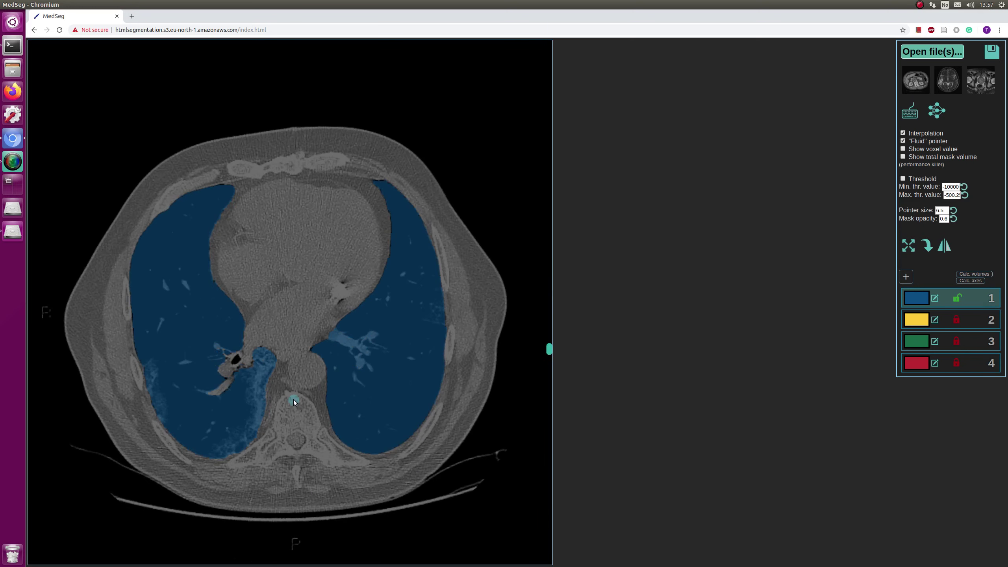
pyautogui.scroll(-8, 294, 402)
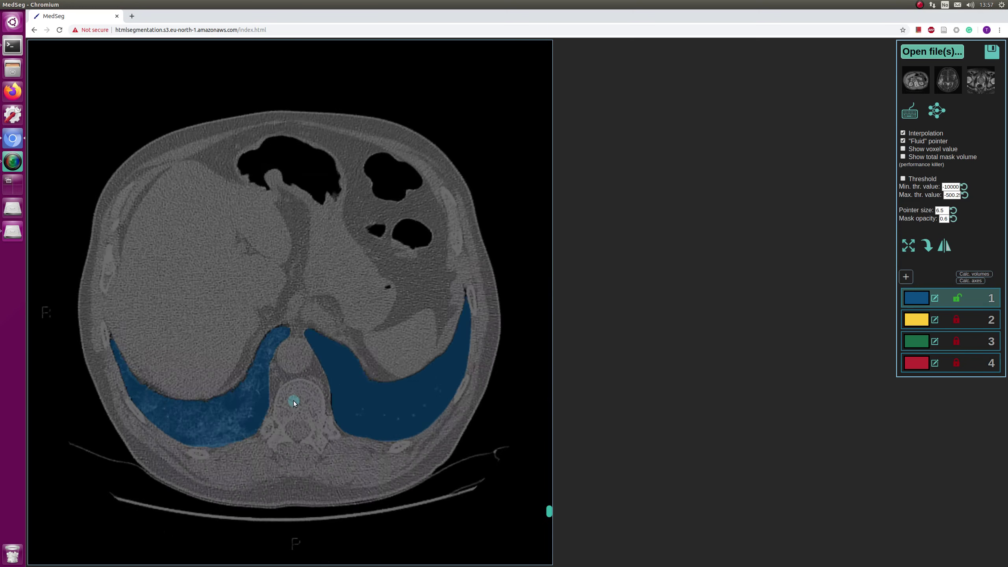
pyautogui.scroll(20, 290, 413)
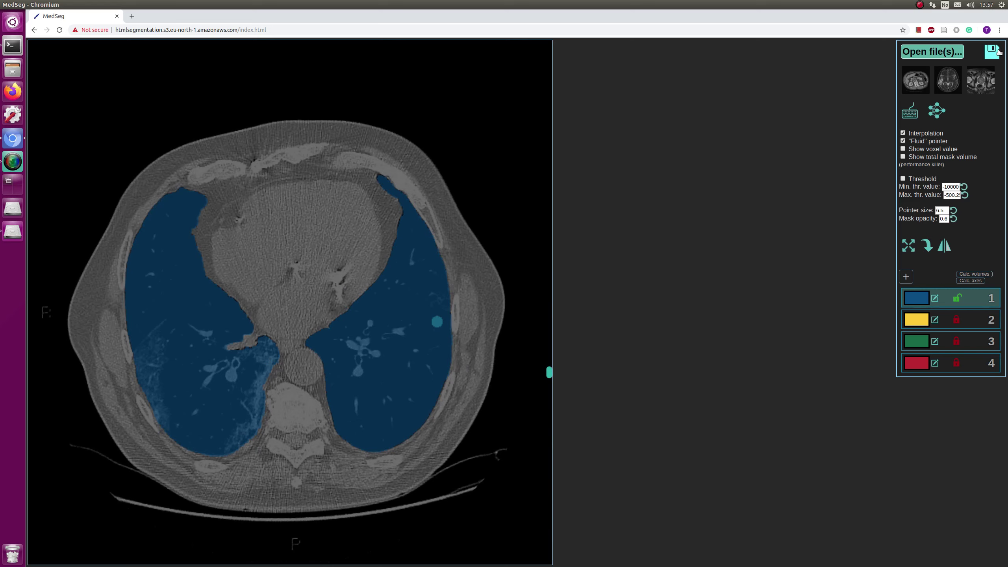
pyautogui.click(992, 51)
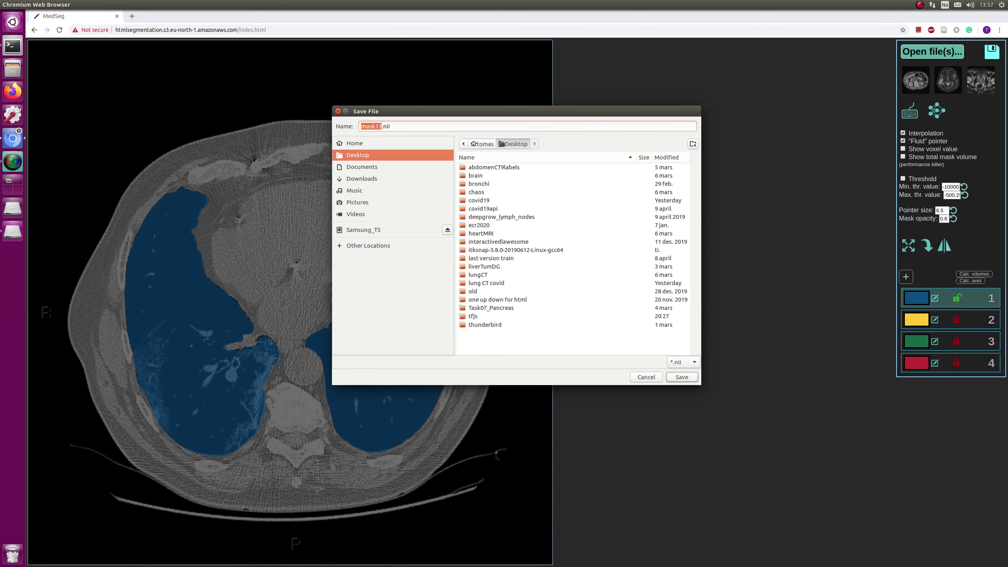
pyautogui.click(678, 378)
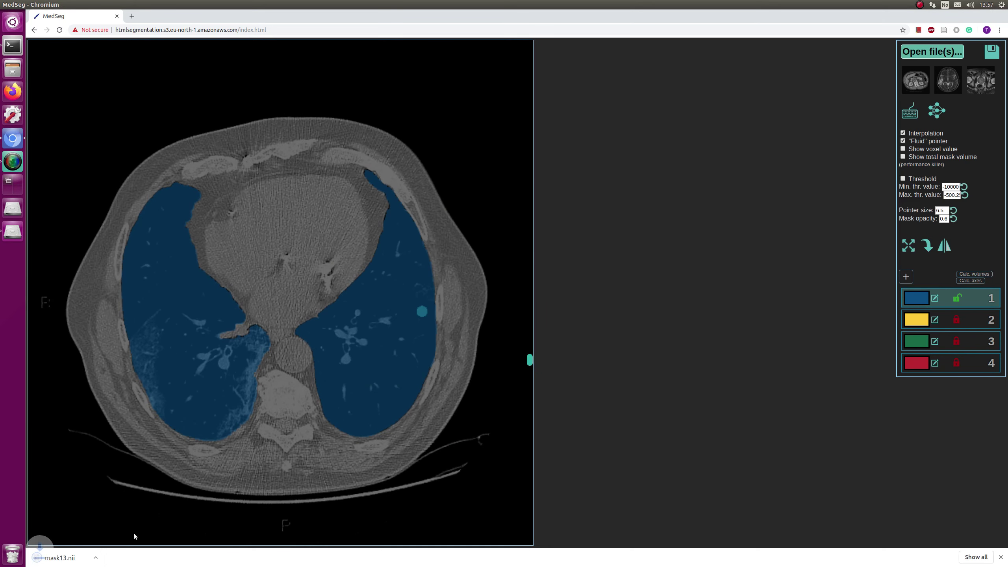